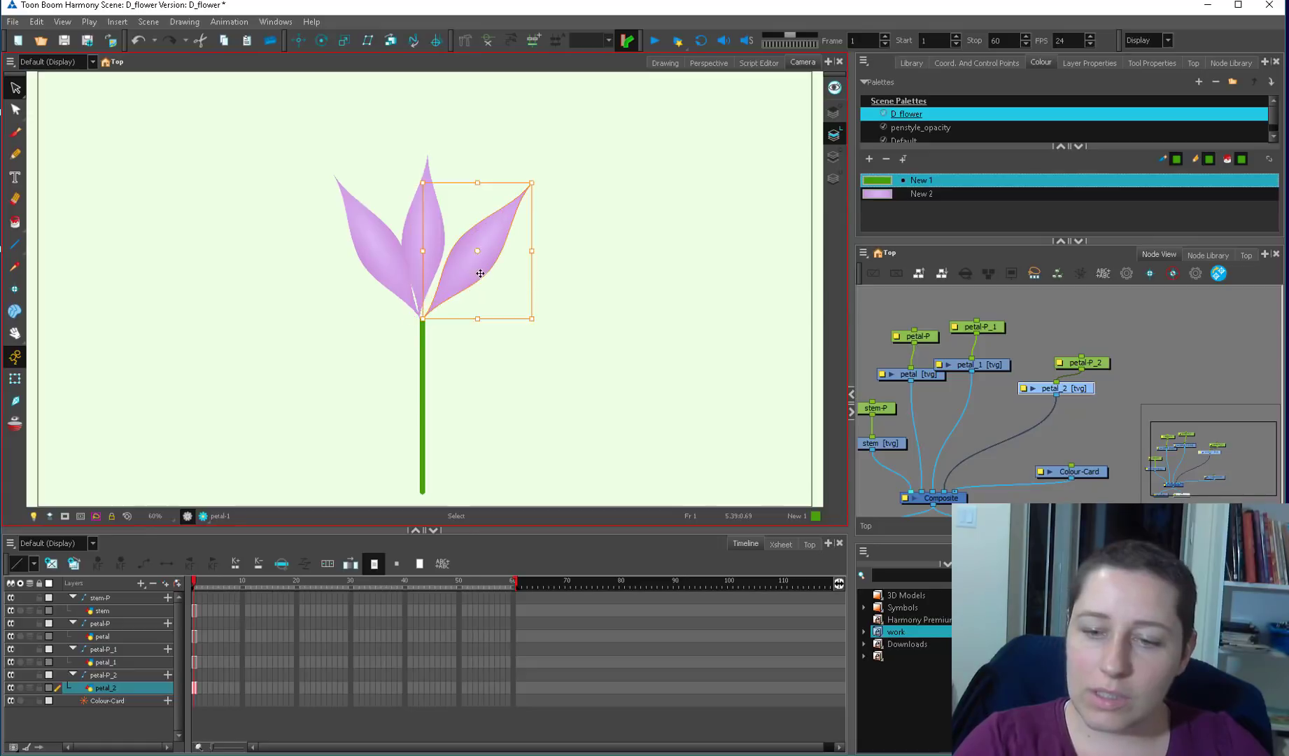
- Adjust the positions of the centre and left petals so they meet at the top of the stem
click(432, 262)
click(733, 323)
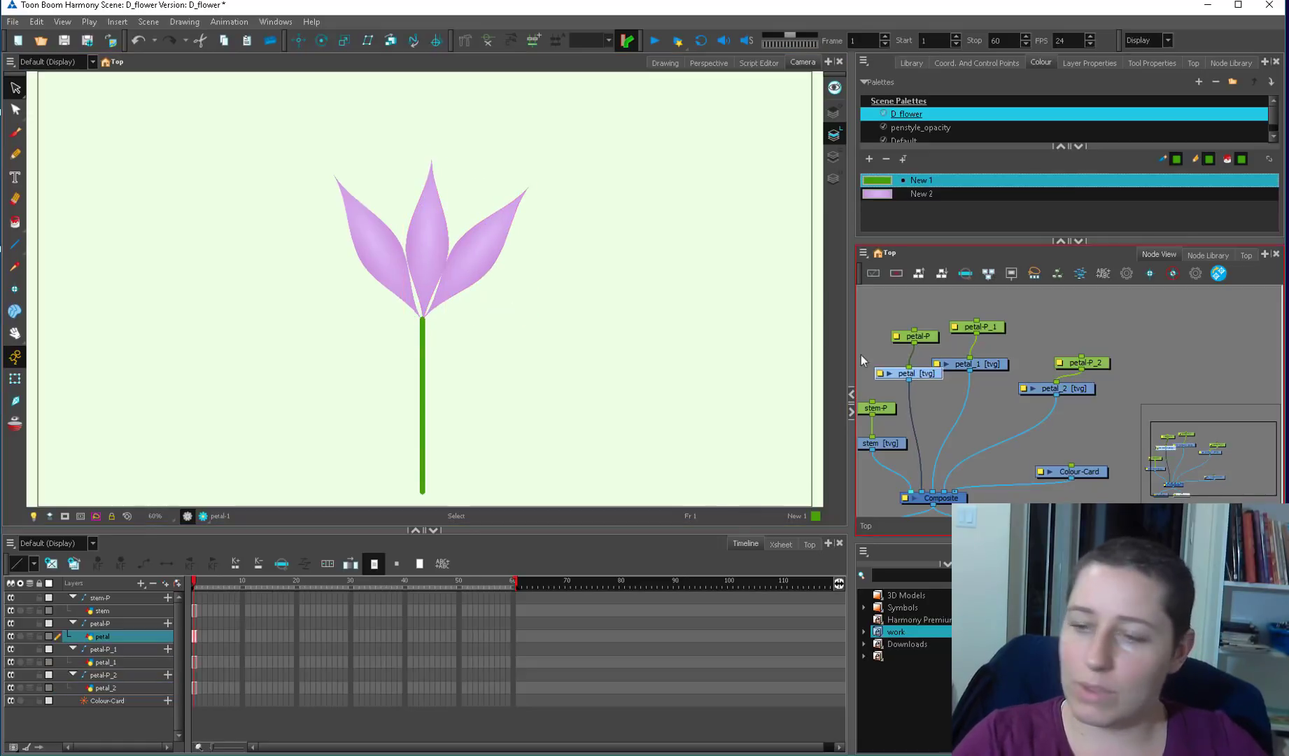
click(400, 275)
click(482, 305)
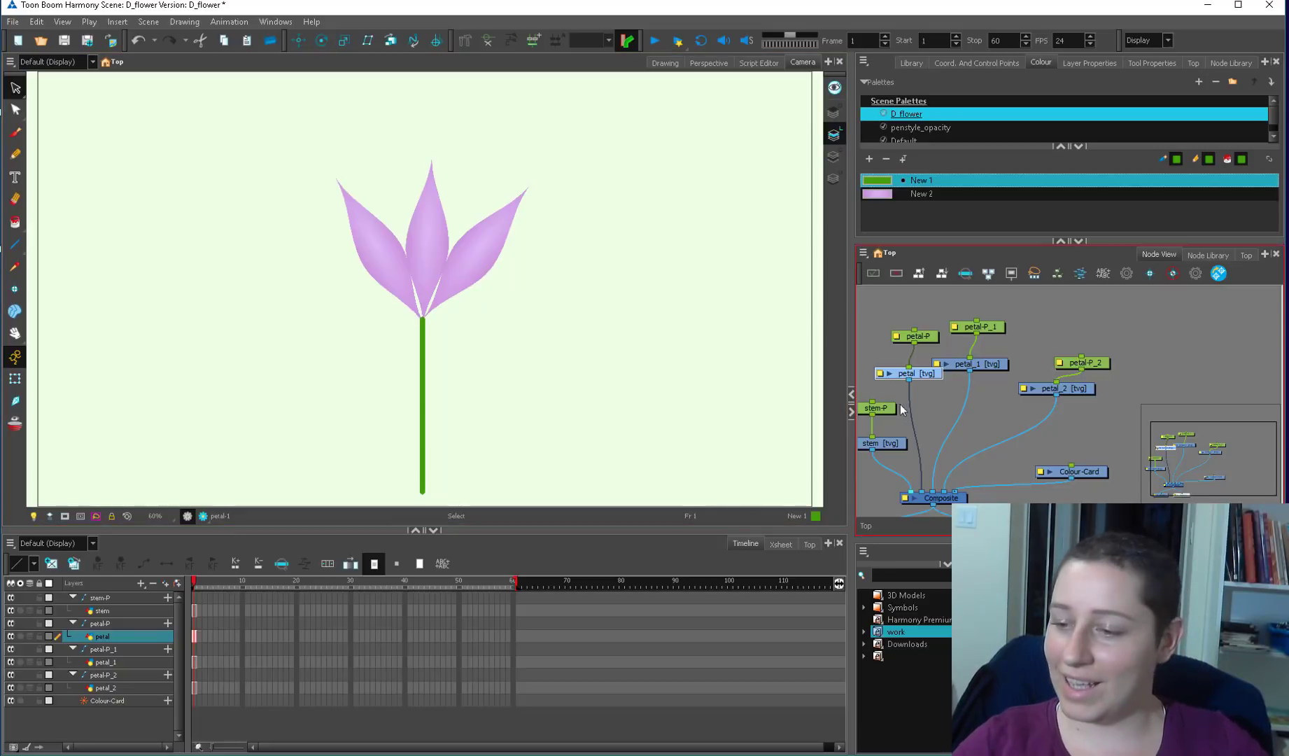
- Tidy the node network by spacing out the stem nodes and lowering the petal drawing node
drag(882, 409, 996, 396)
scroll(895, 380, down, 1)
drag(999, 393, 946, 418)
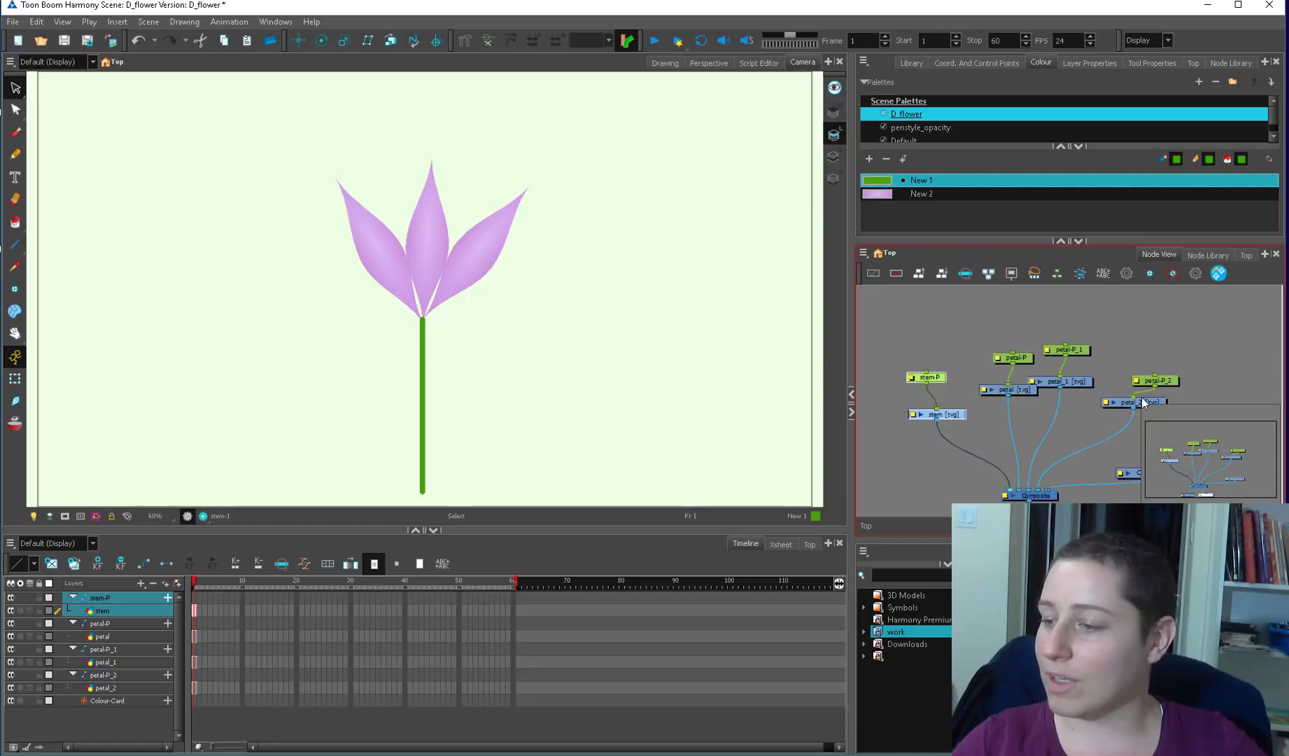
scroll(1147, 387, up, 1)
click(977, 393)
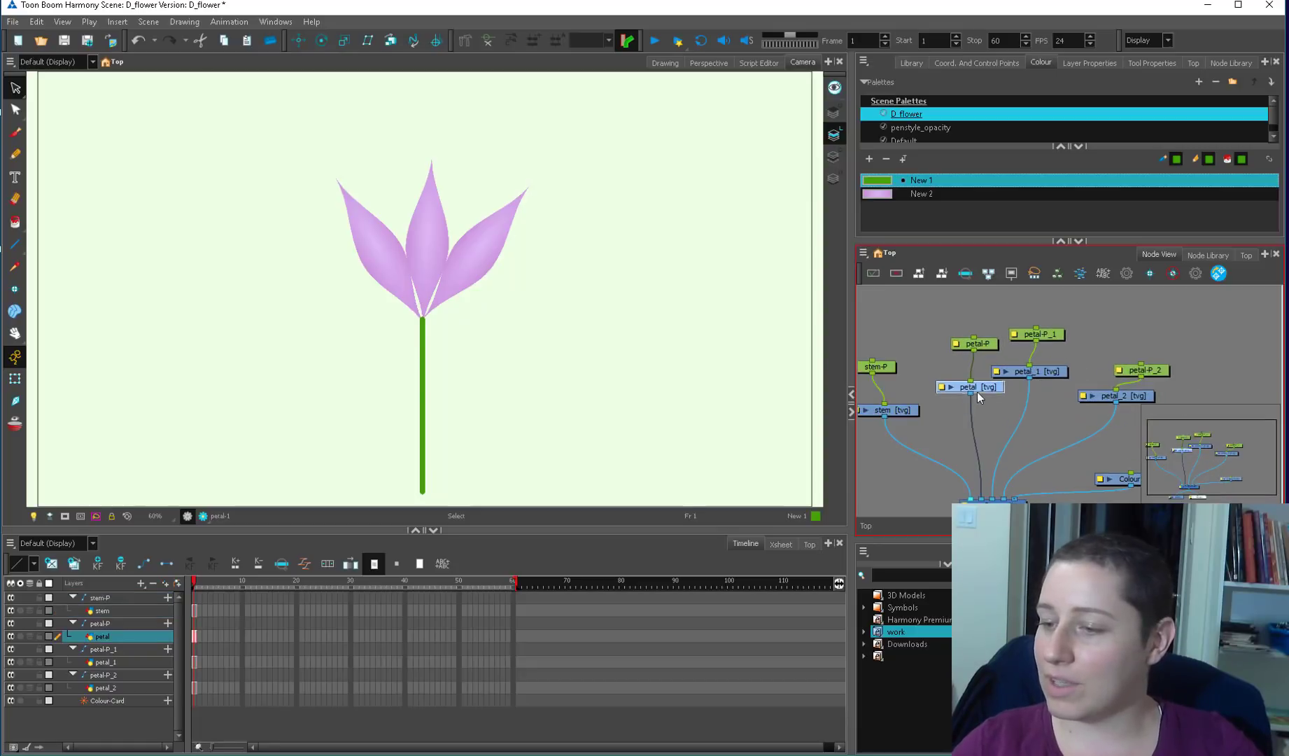
click(1034, 374)
click(1124, 397)
click(896, 410)
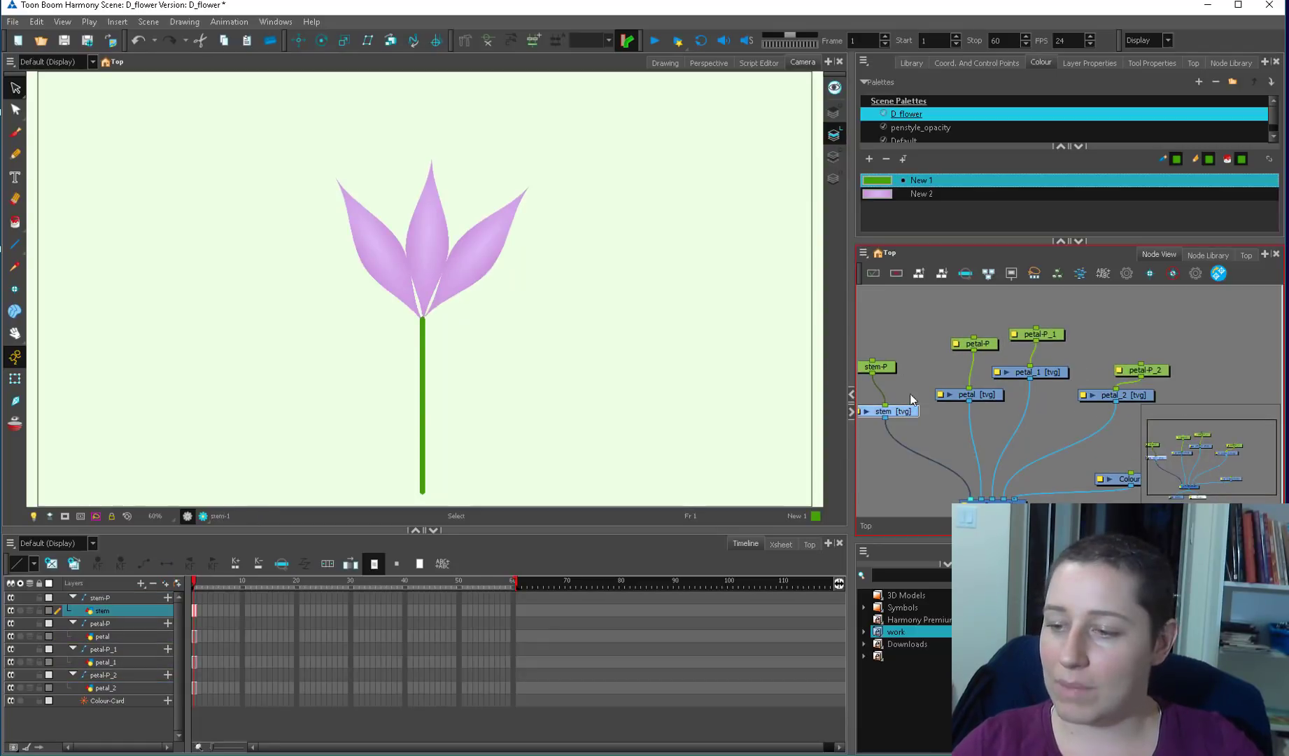
- Widen the node view and frame the whole flower network down to the Composite
drag(852, 455, 711, 455)
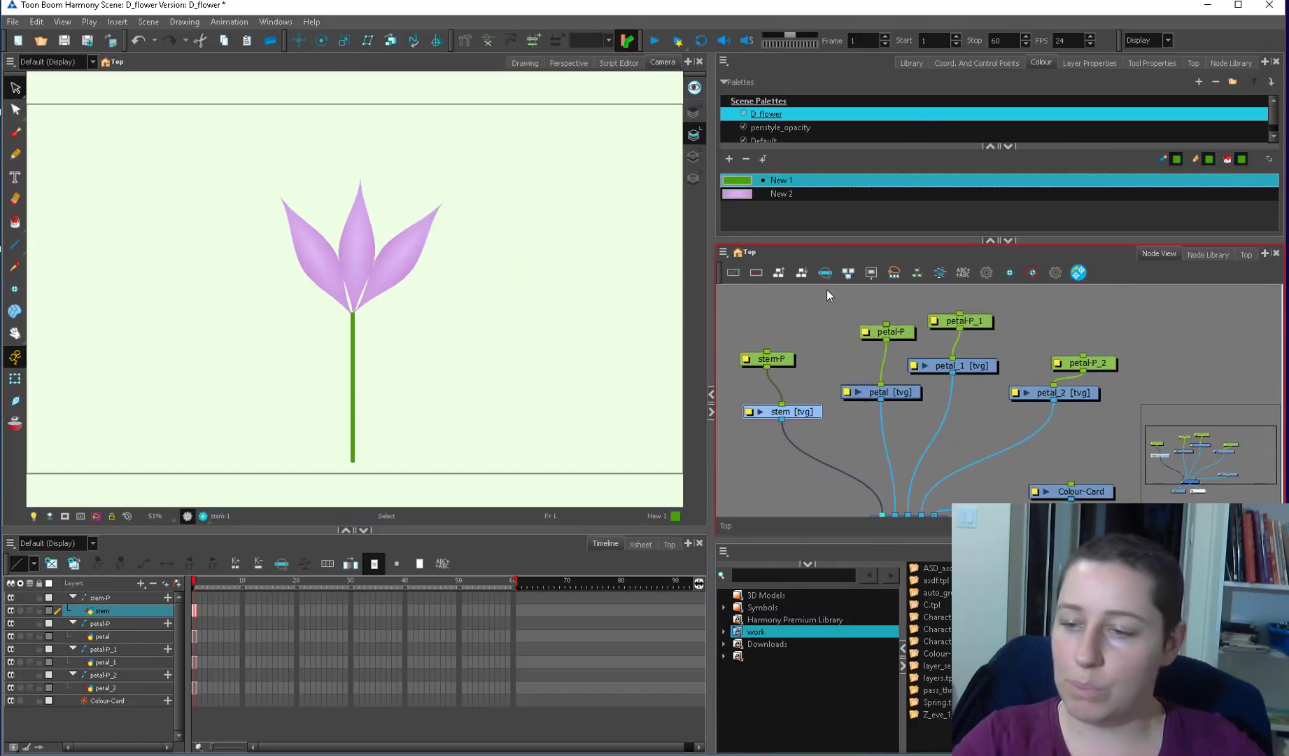
click(771, 360)
drag(815, 342, 819, 354)
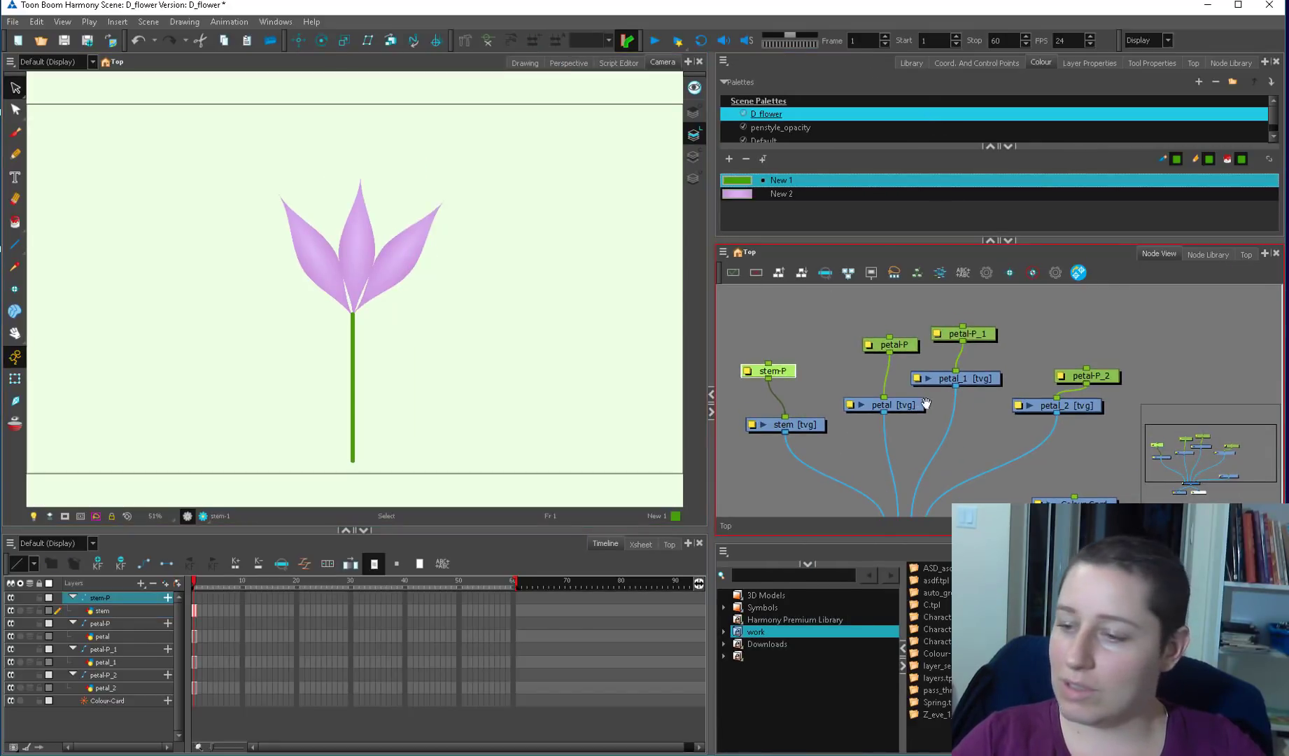
drag(926, 404, 944, 386)
scroll(944, 386, down, 1)
- Duplicate the petal and petal_1 drawings with their pegs using Paste Special with its existing options
drag(942, 319, 867, 422)
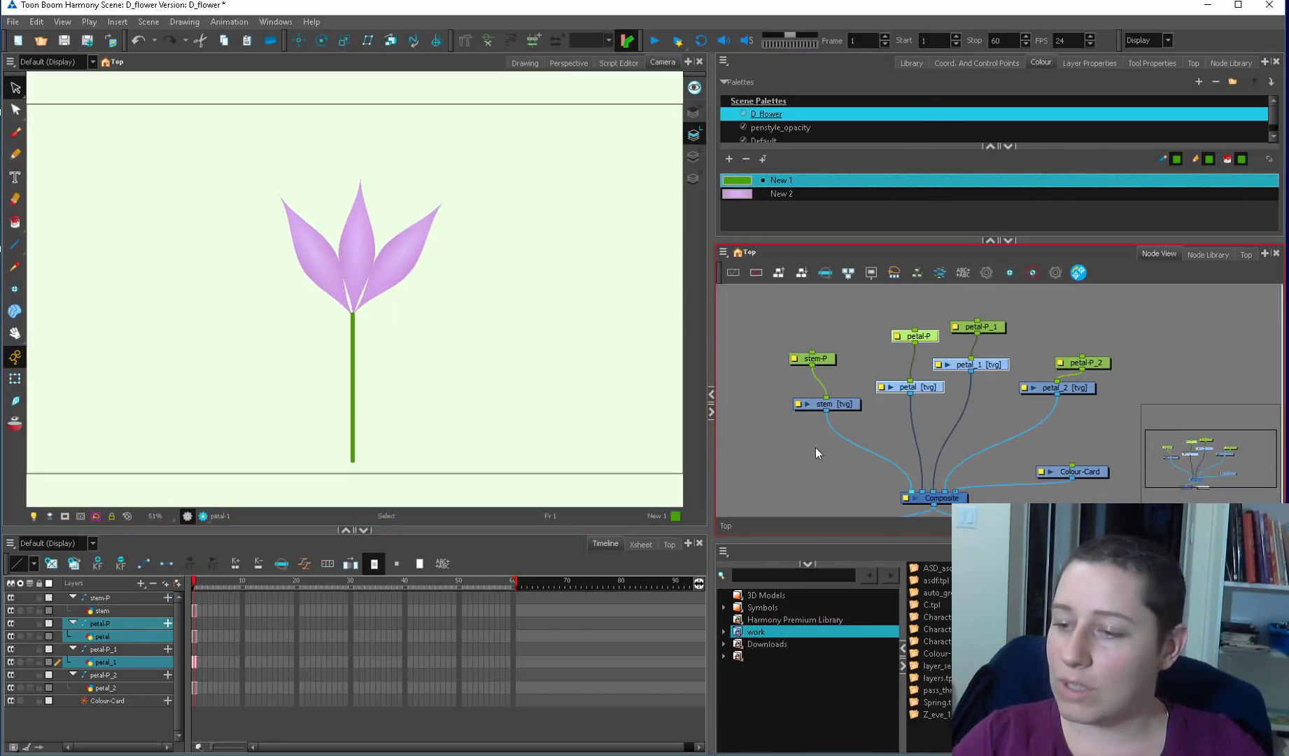
click(774, 435)
drag(990, 312, 868, 419)
click(774, 457)
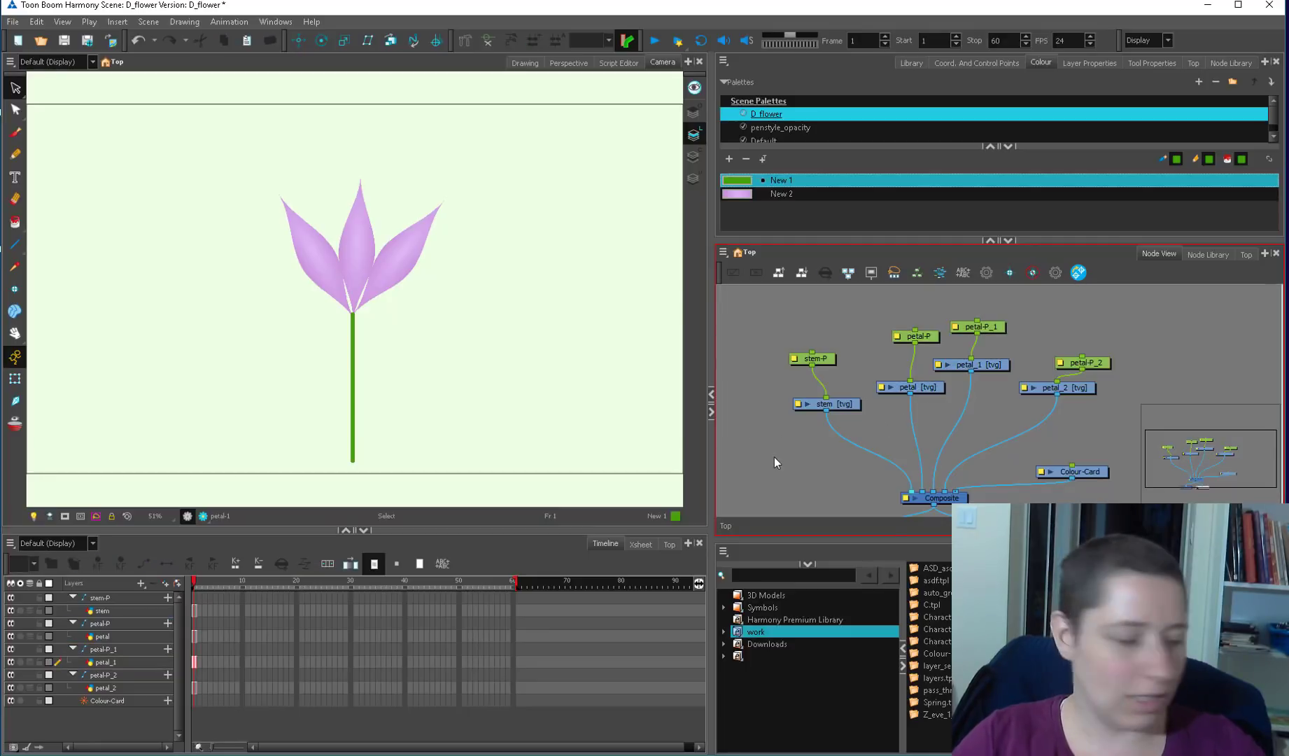
key(ctrl+b)
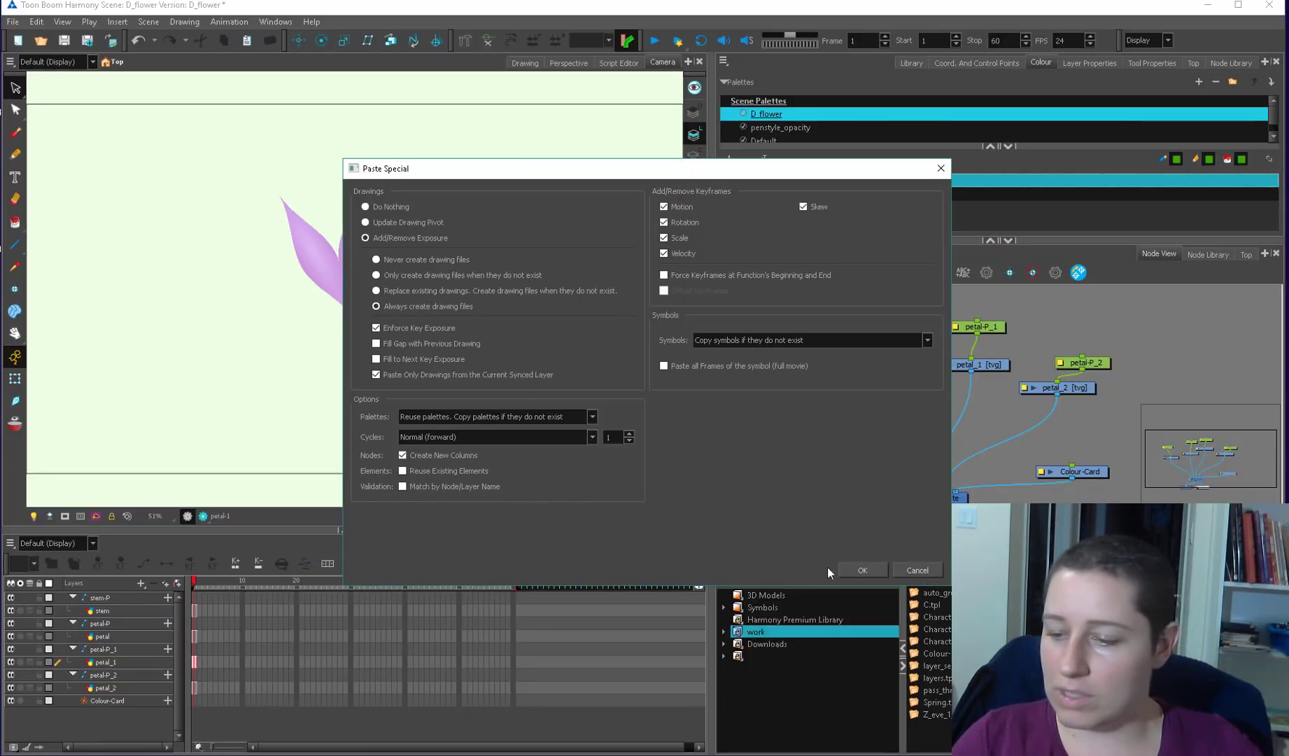
click(863, 569)
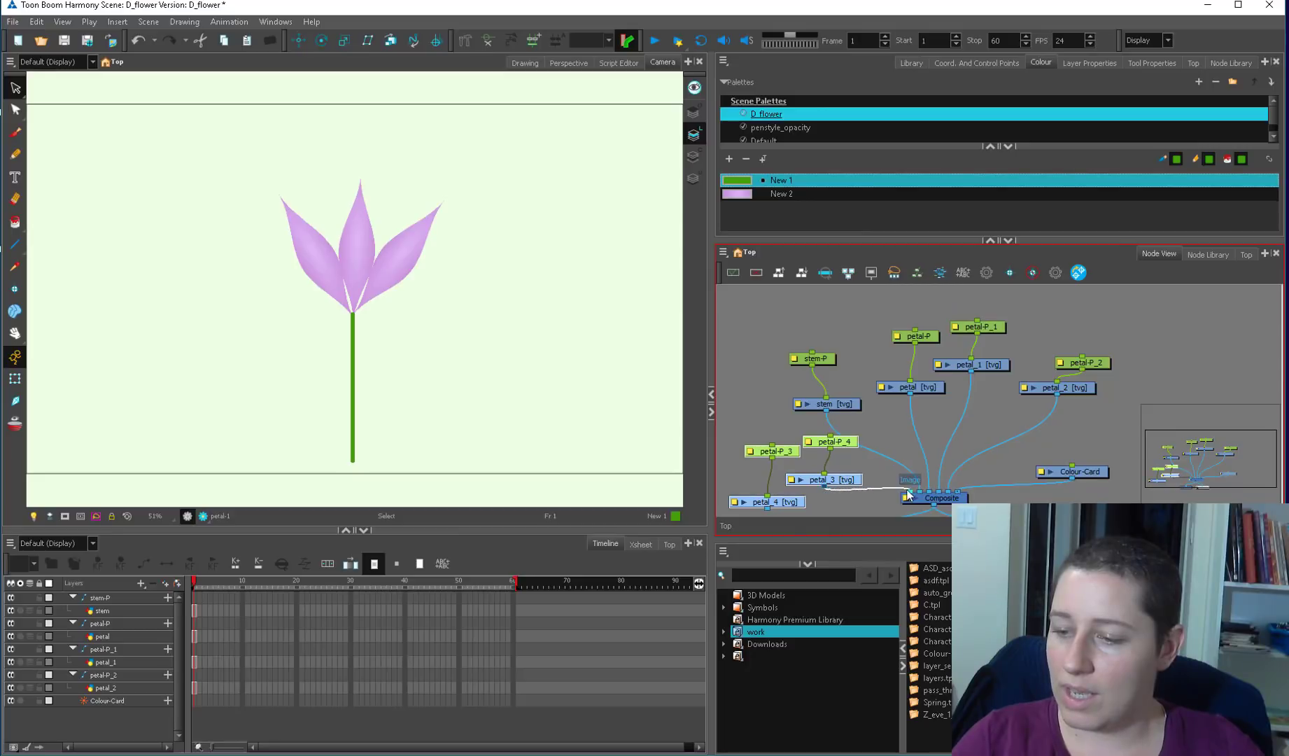
- Connect the two copied drawings to the Composite and rename the copied nodes from petal to leaf
drag(769, 511, 910, 492)
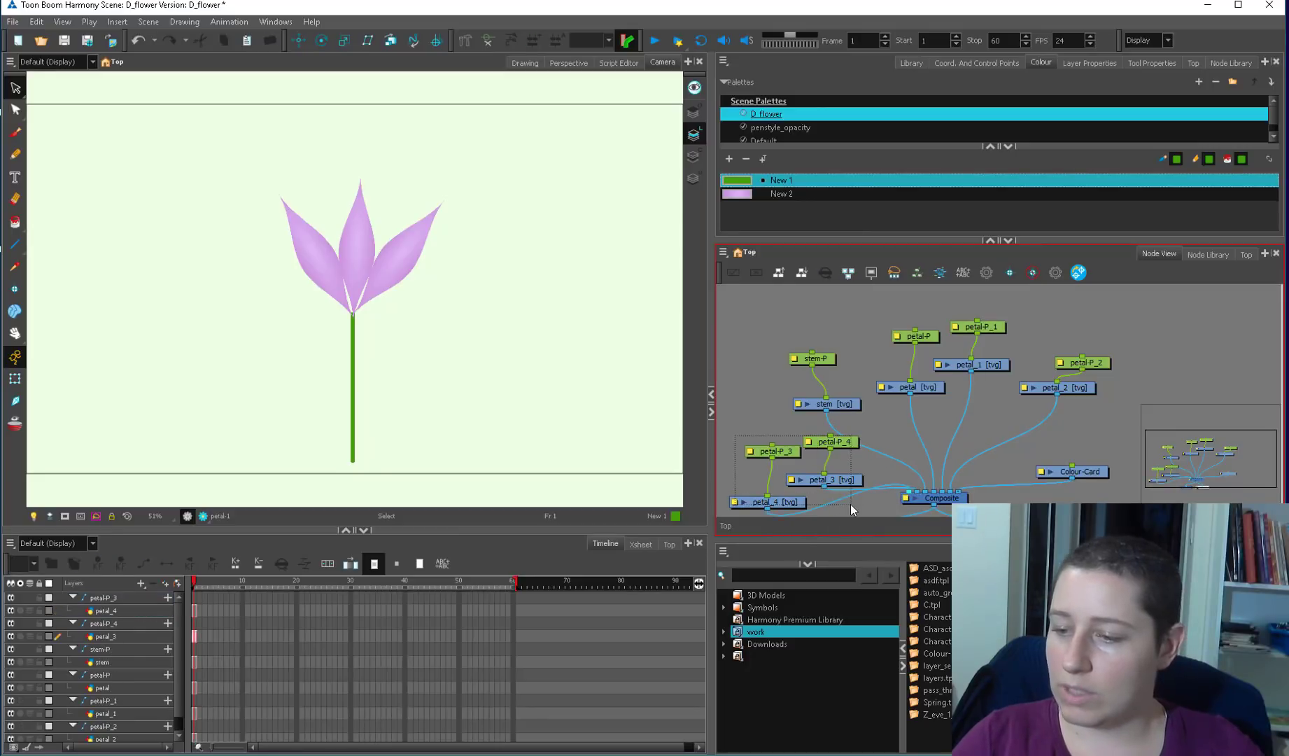
click(985, 273)
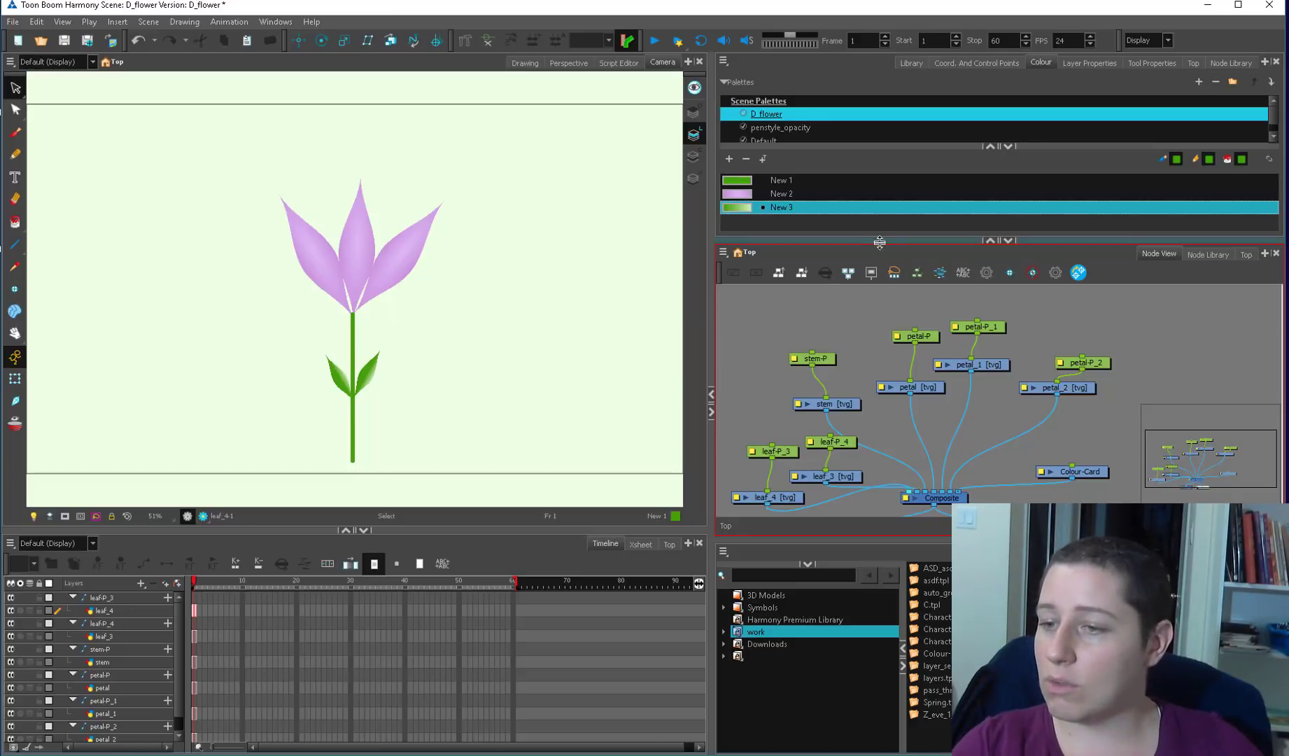
- Enlarge the node view and add a parent peg above the stem-P peg
drag(878, 240, 882, 198)
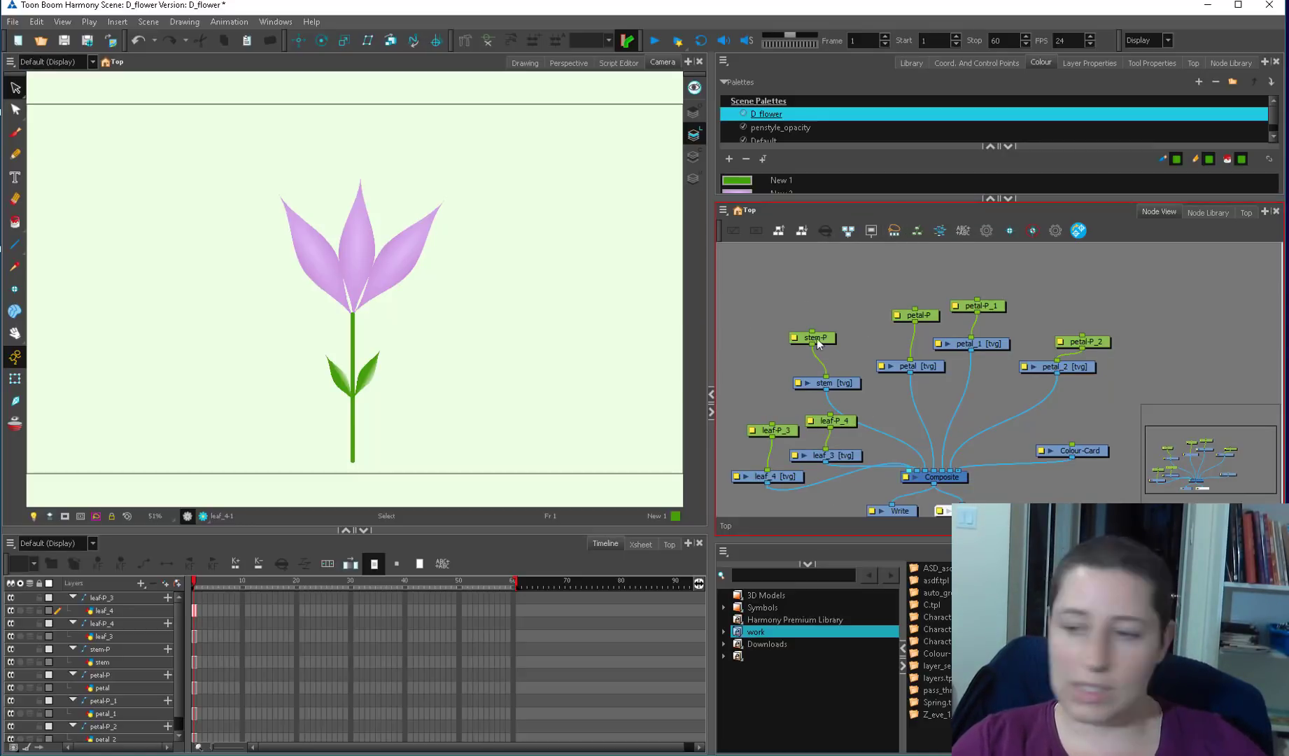
drag(817, 339, 829, 284)
key(ctrl+p)
drag(828, 281, 827, 301)
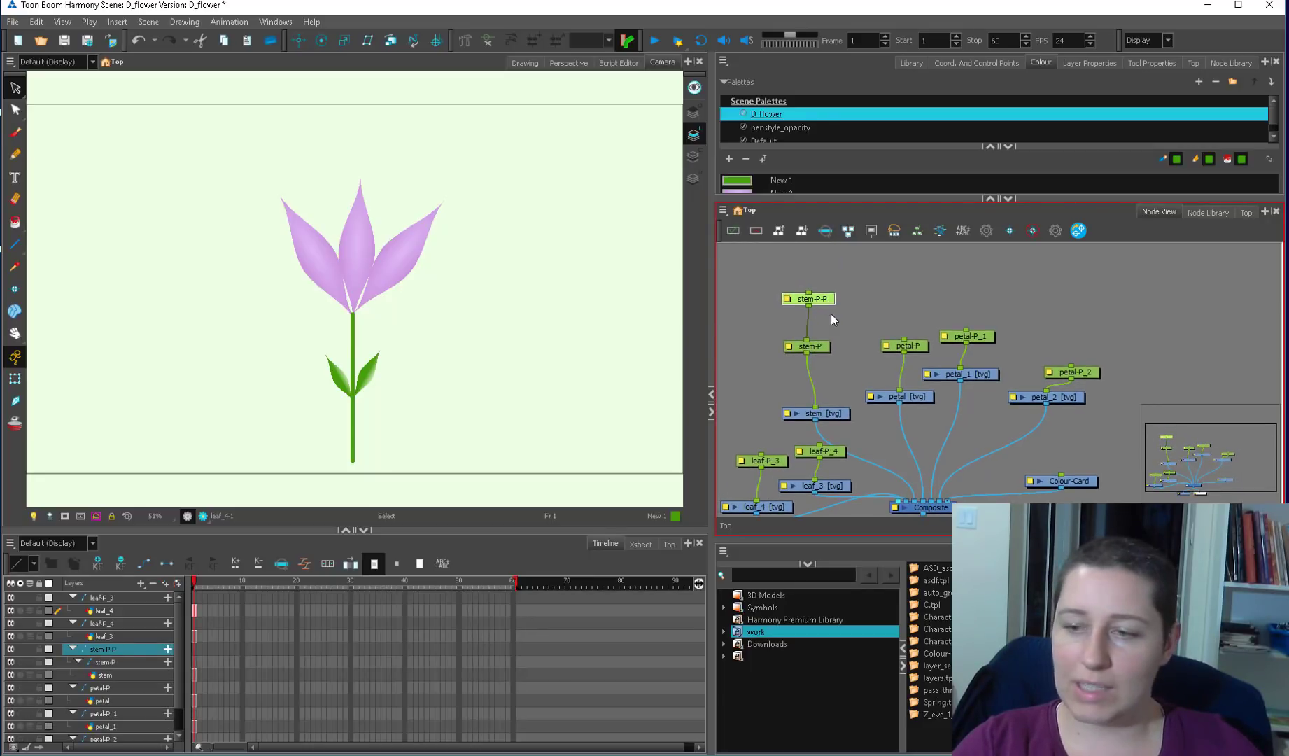
- Place the pivot of both stem pegs at the base of the stem using the Rotate tool
click(817, 346)
click(322, 40)
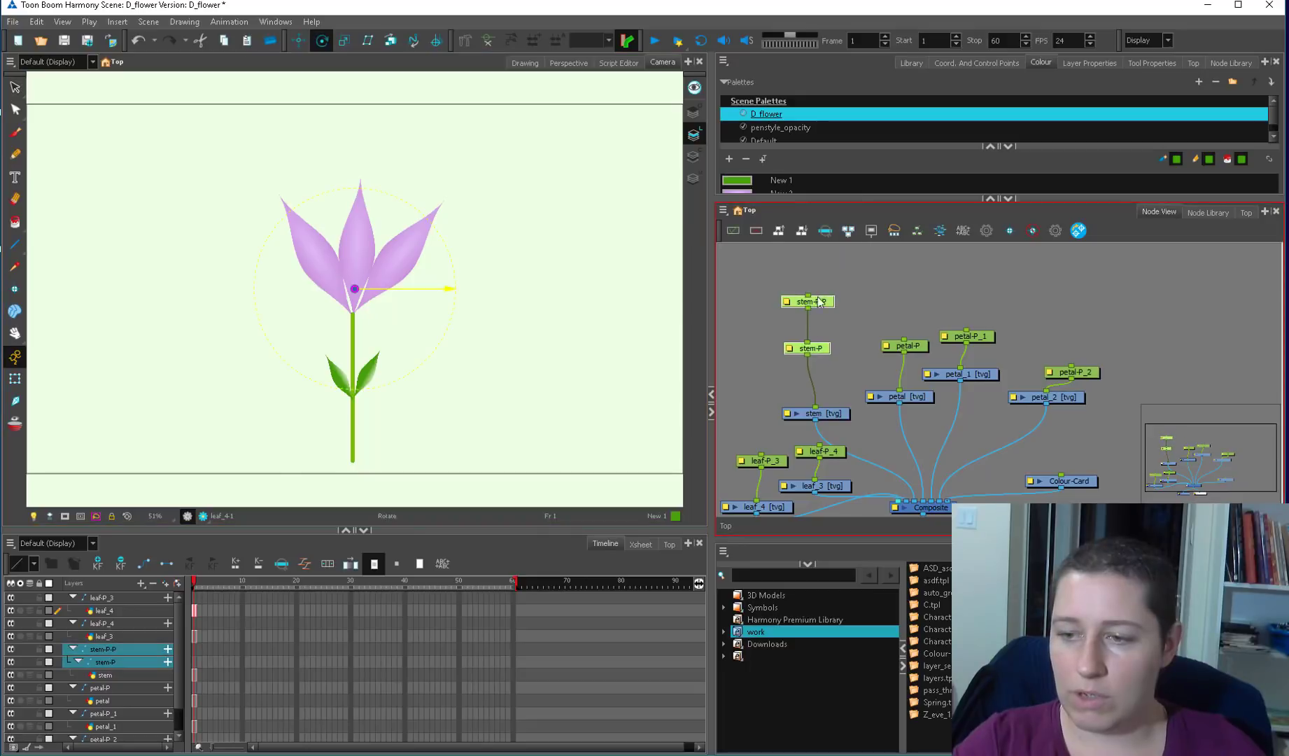
drag(359, 394, 352, 463)
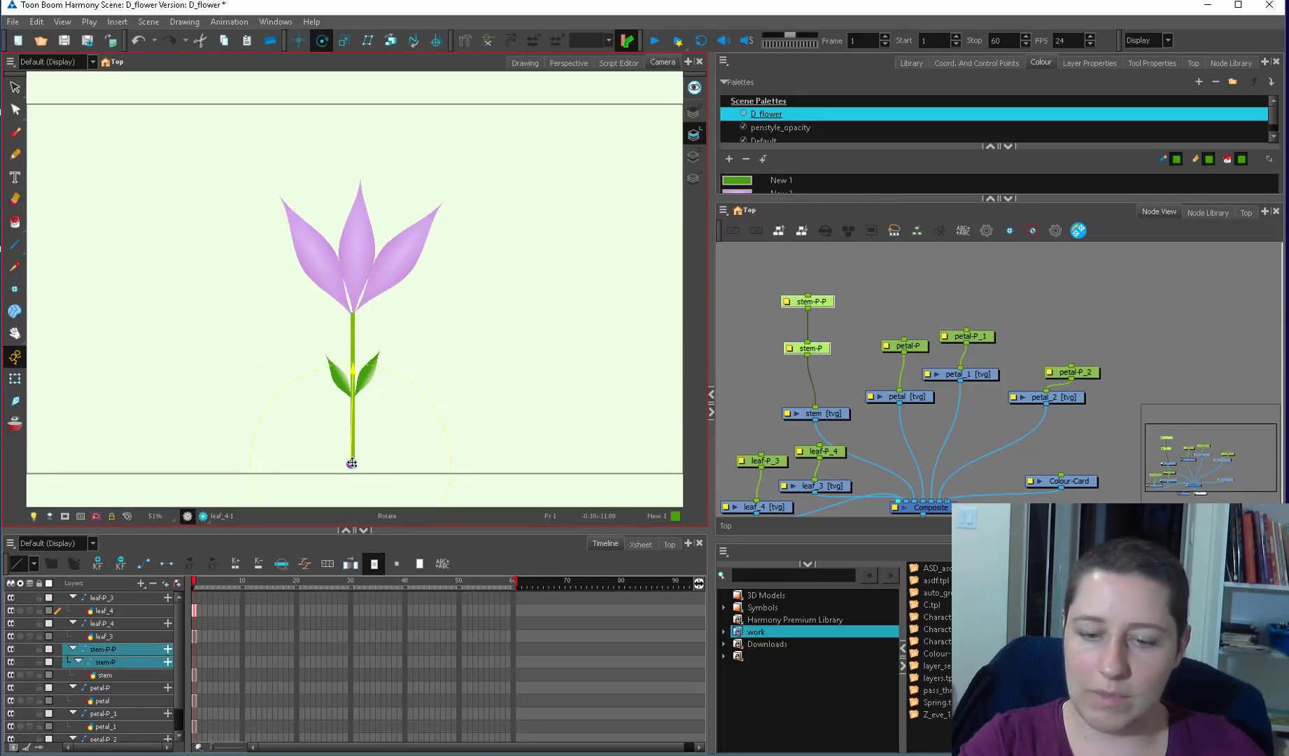
- Select the pegs petal-P, petal-P_1 and petal-P_2 together and place their pivots where the petals meet the stem
click(907, 344)
ctrl+click(977, 337)
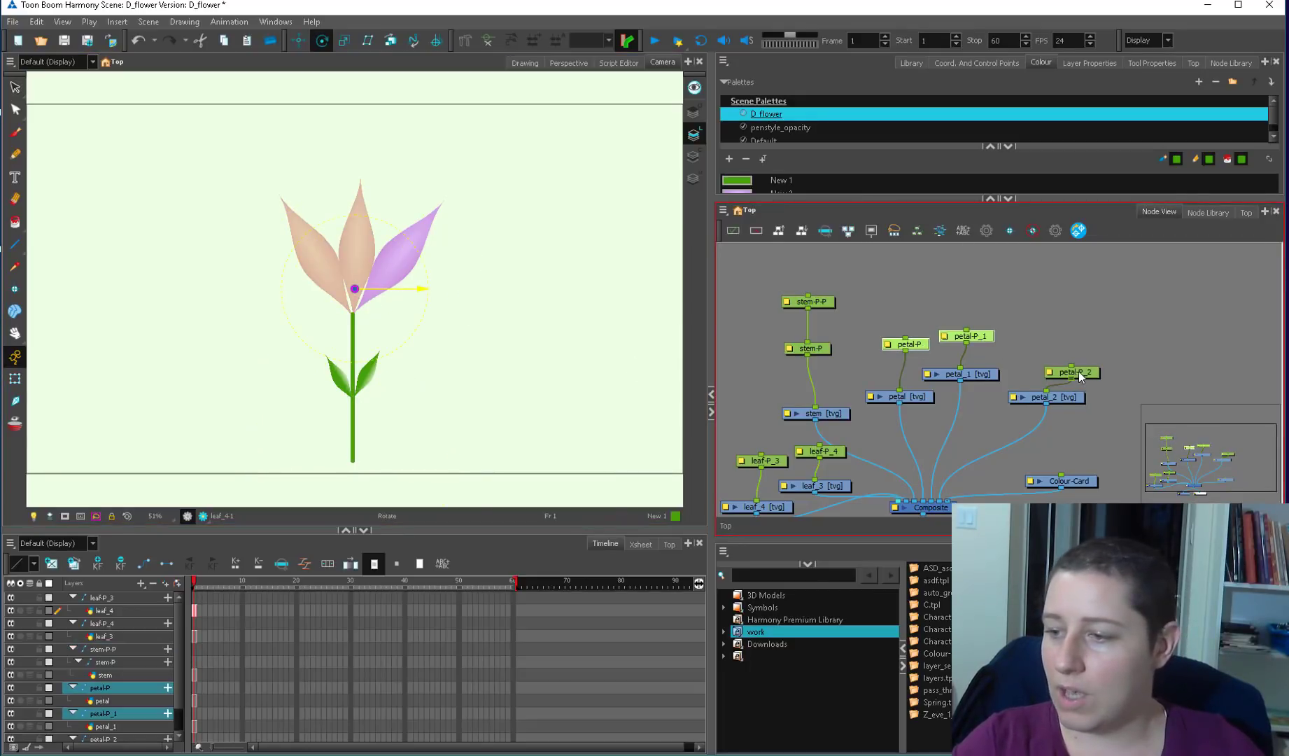
click(1013, 314)
click(920, 344)
ctrl+click(976, 336)
ctrl+click(1080, 372)
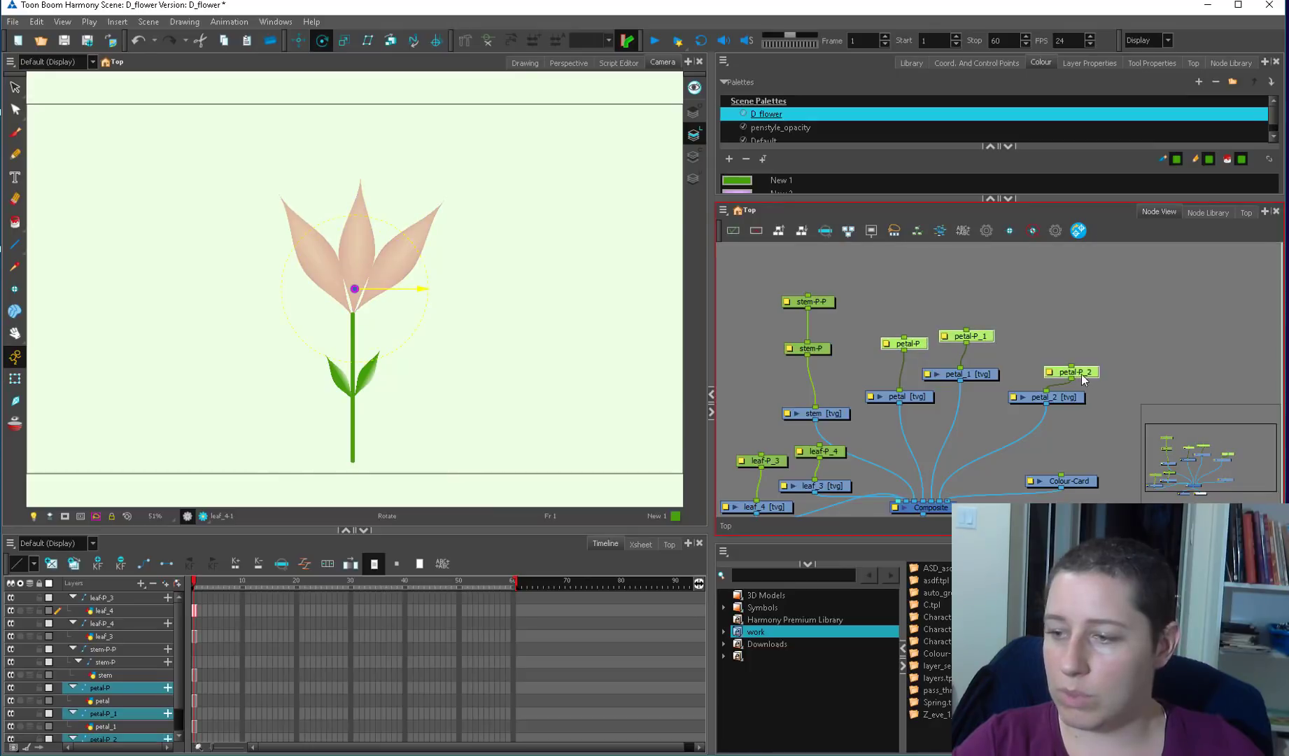
- Place the pivots of the pegs leaf-P_3 and leaf-P_4 where the leaves join the stem
click(770, 461)
ctrl+click(822, 452)
drag(354, 378, 353, 396)
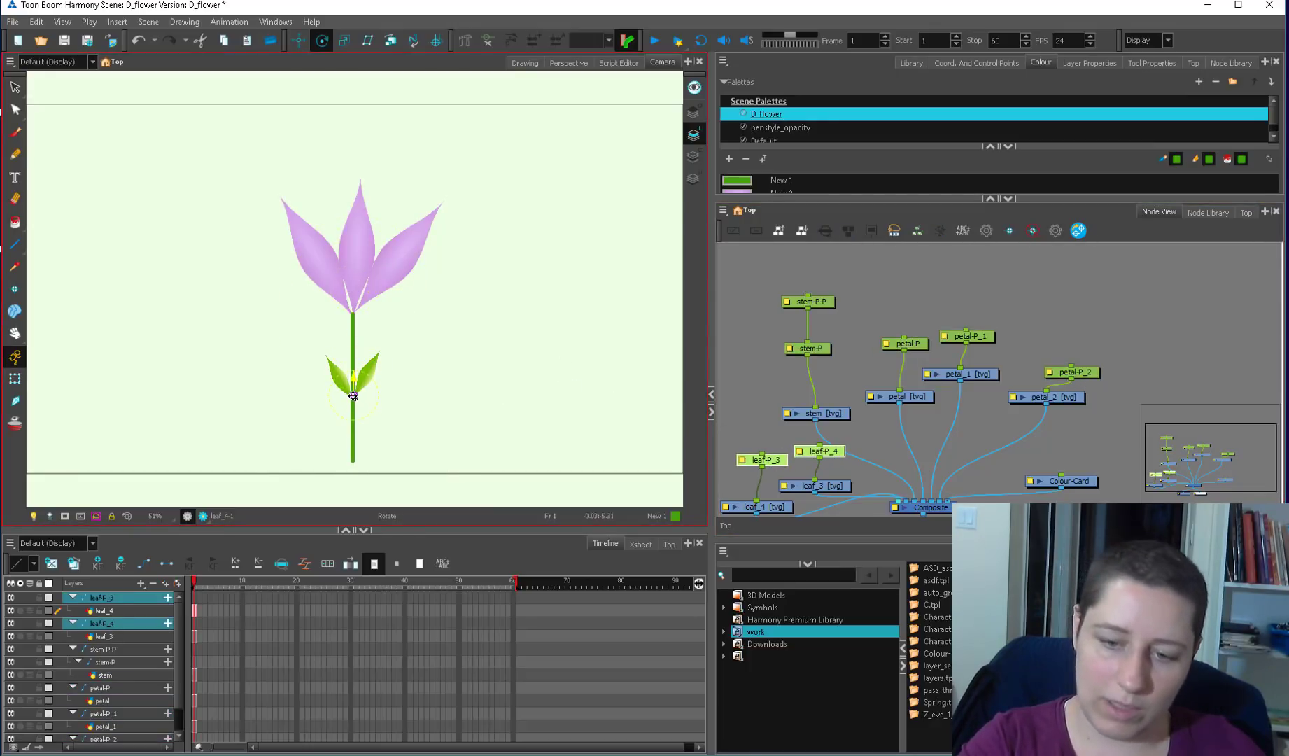
click(770, 425)
click(809, 454)
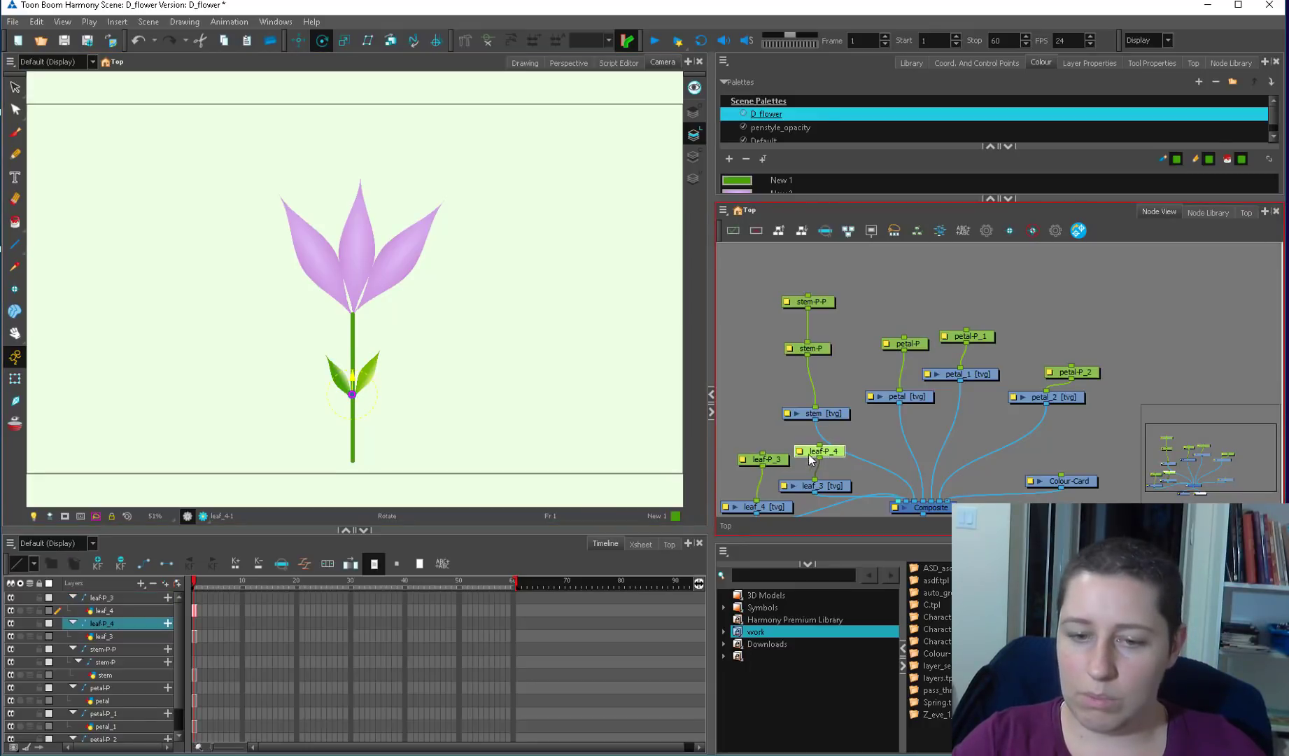
- Parent the three petal pegs and both leaf pegs to the stem-P-P peg
drag(807, 309, 1071, 366)
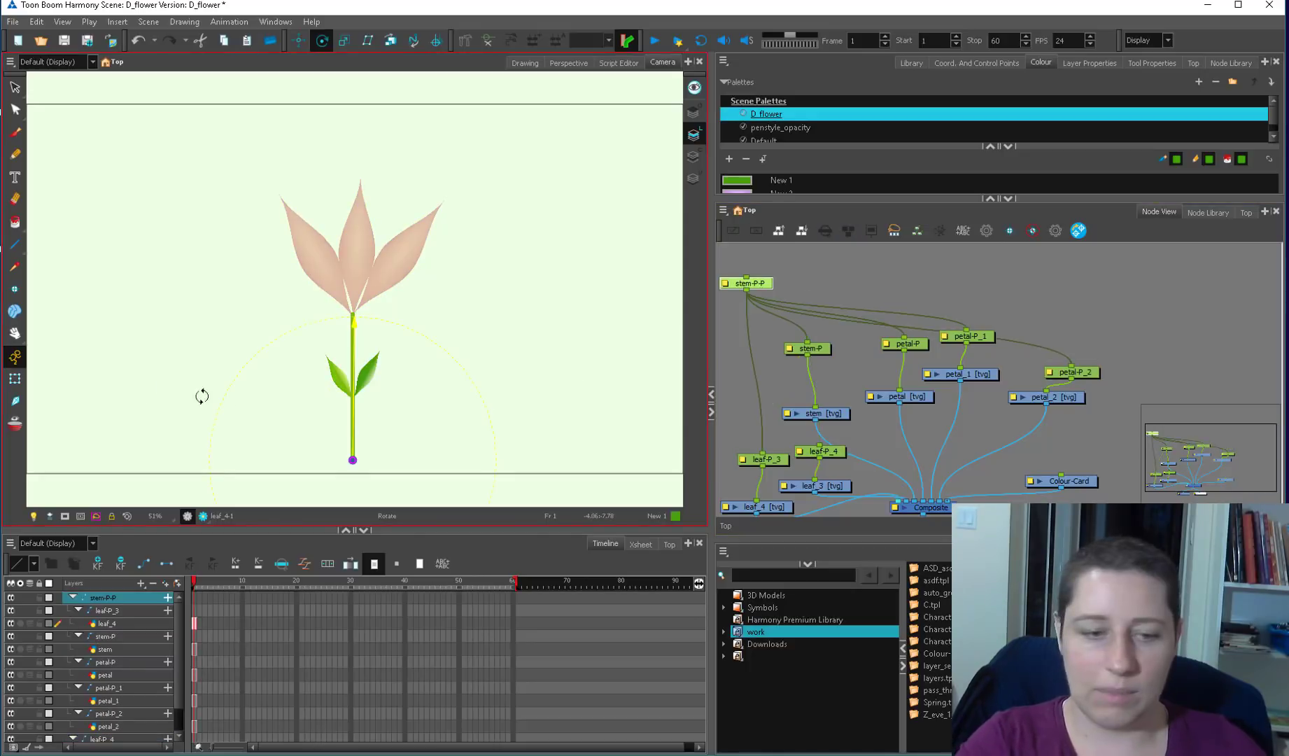
click(14, 379)
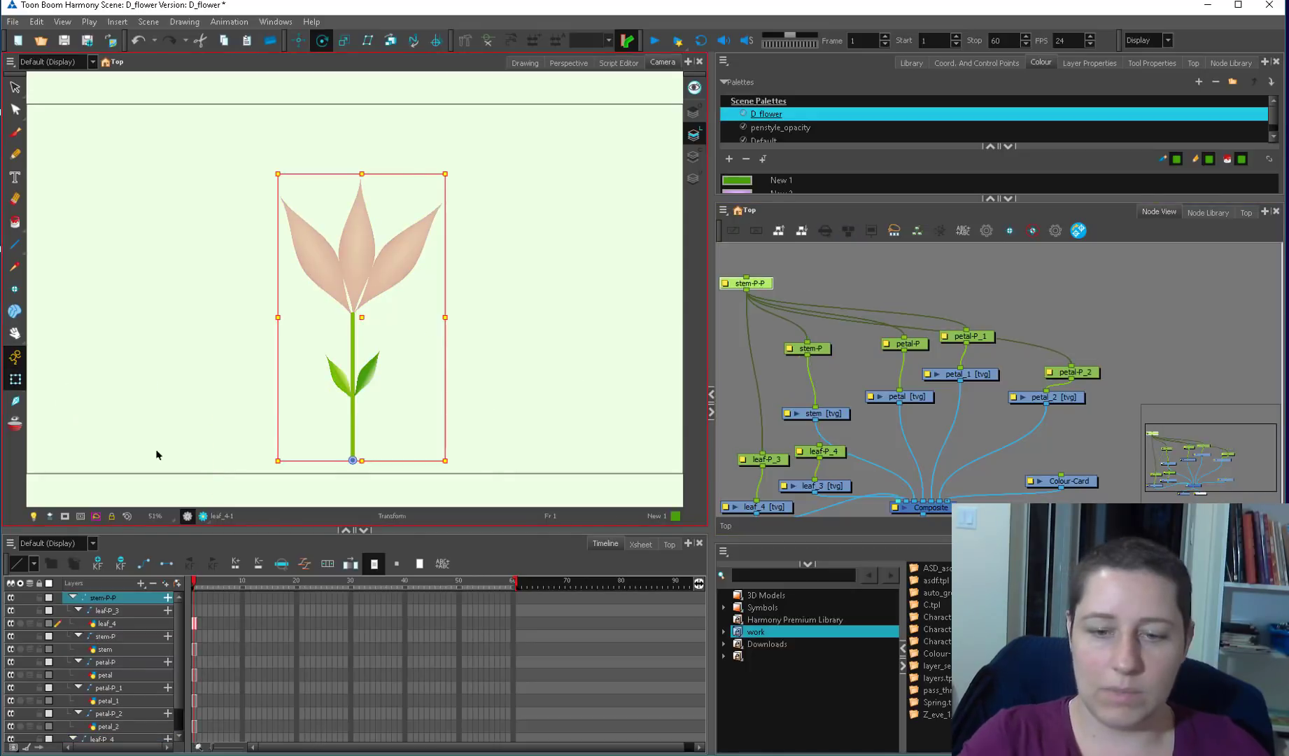
drag(445, 391, 615, 389)
key(ctrl+z)
drag(747, 289, 818, 451)
- Test moving the whole flower with the stem-P-P peg, and reset its transformation
drag(754, 284, 757, 282)
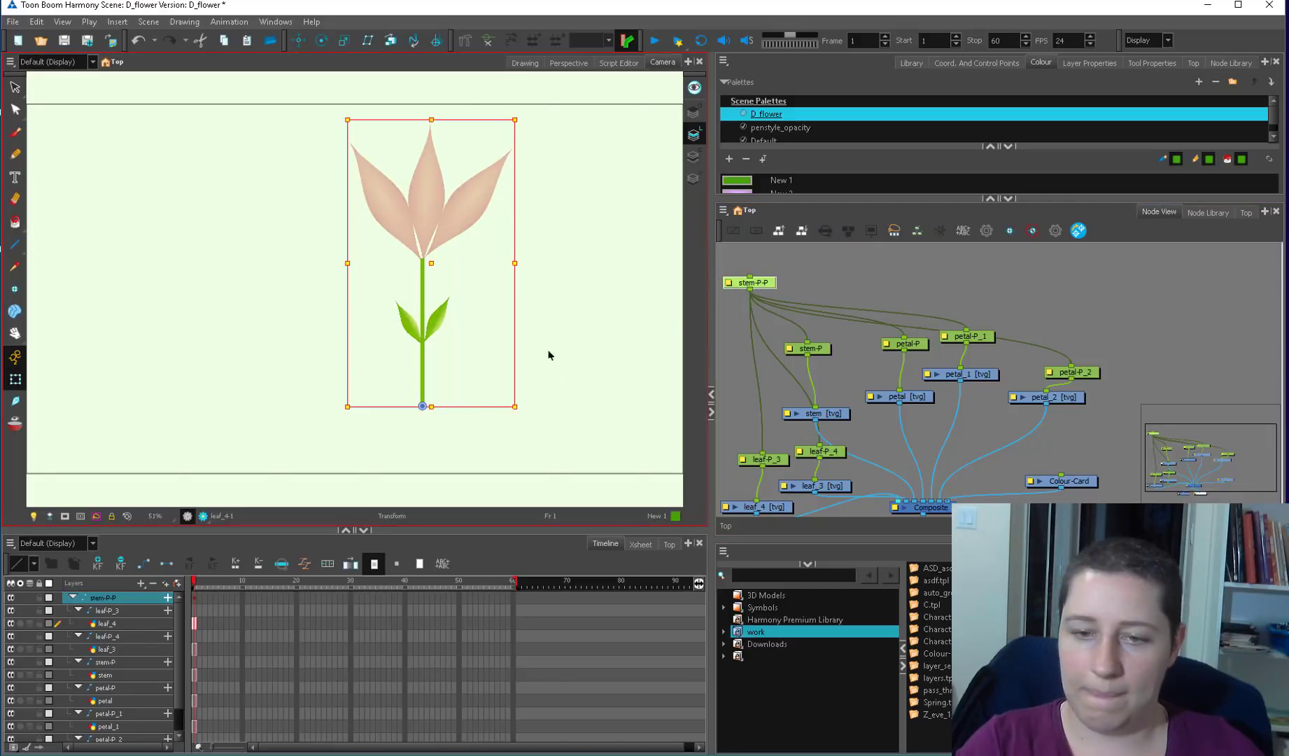
drag(549, 356, 395, 385)
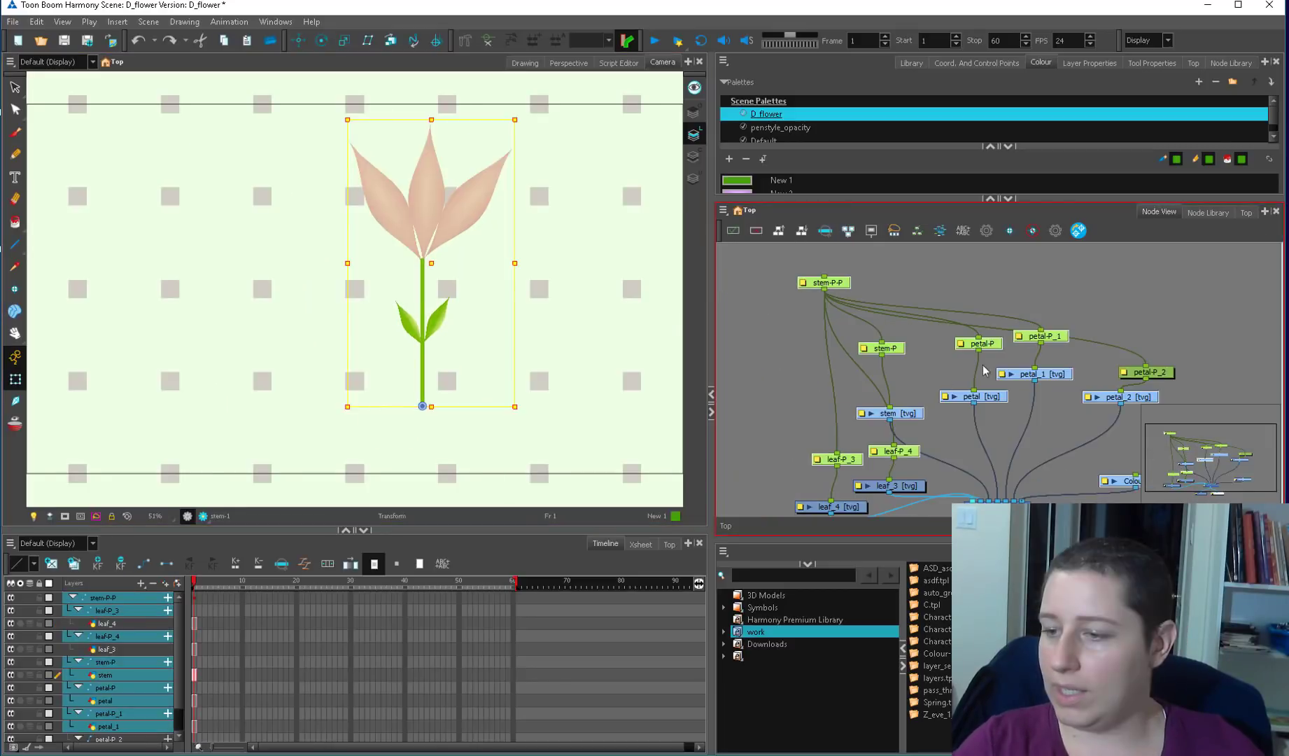
key(r)
click(980, 364)
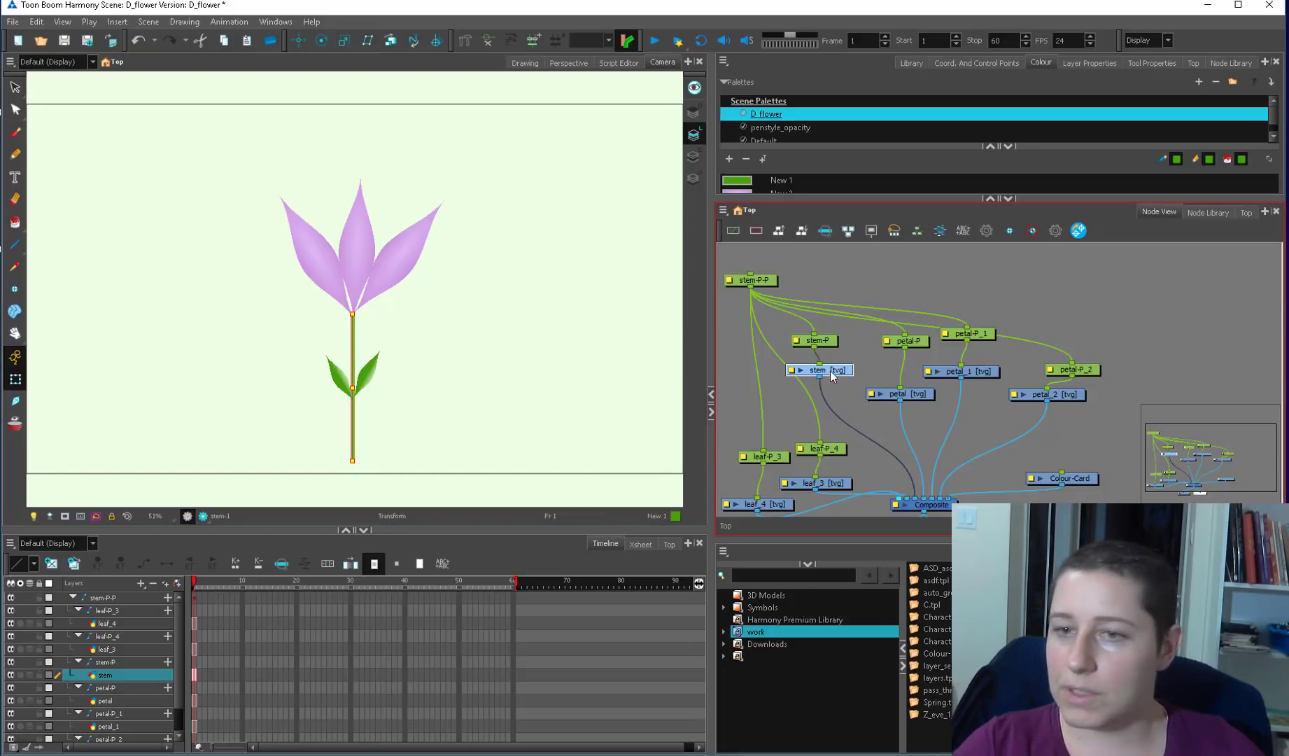
- Add a curve deformer along the stem drawing from its base to the petals with the Rigging tool
drag(837, 370, 836, 384)
click(466, 40)
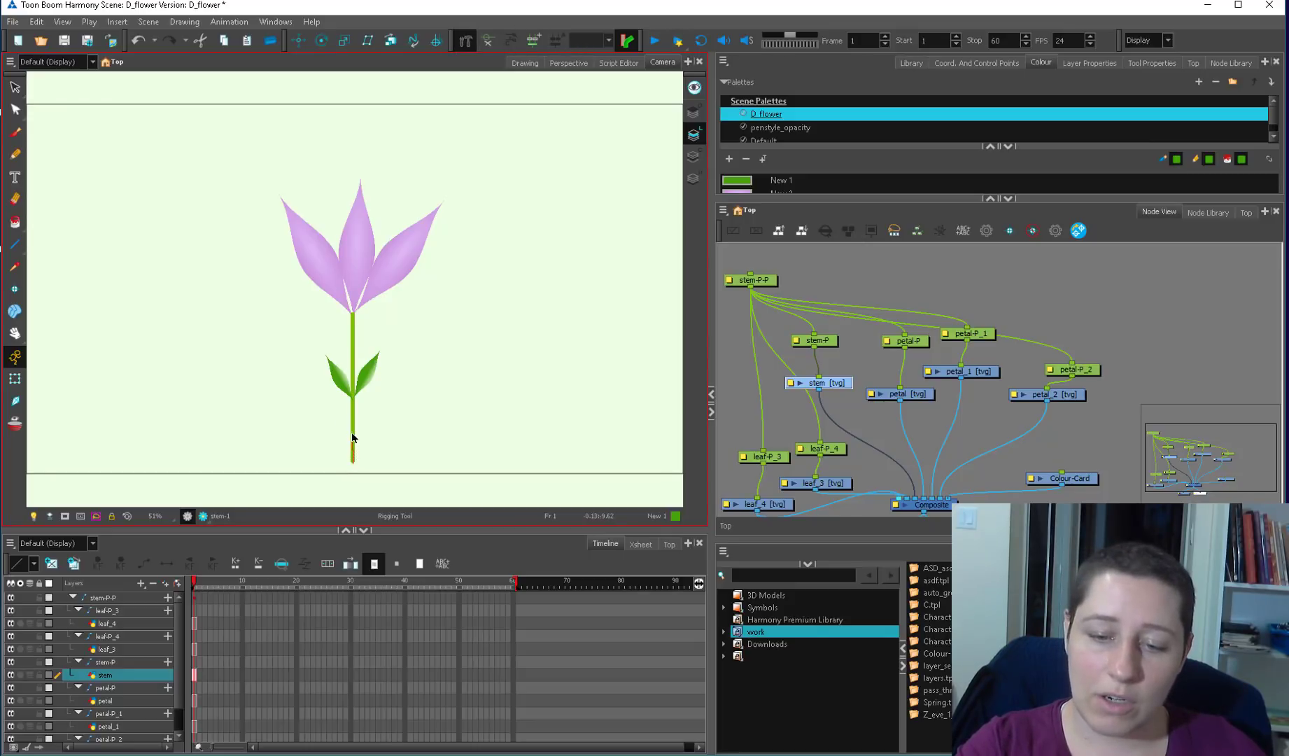
click(354, 313)
drag(353, 354, 353, 356)
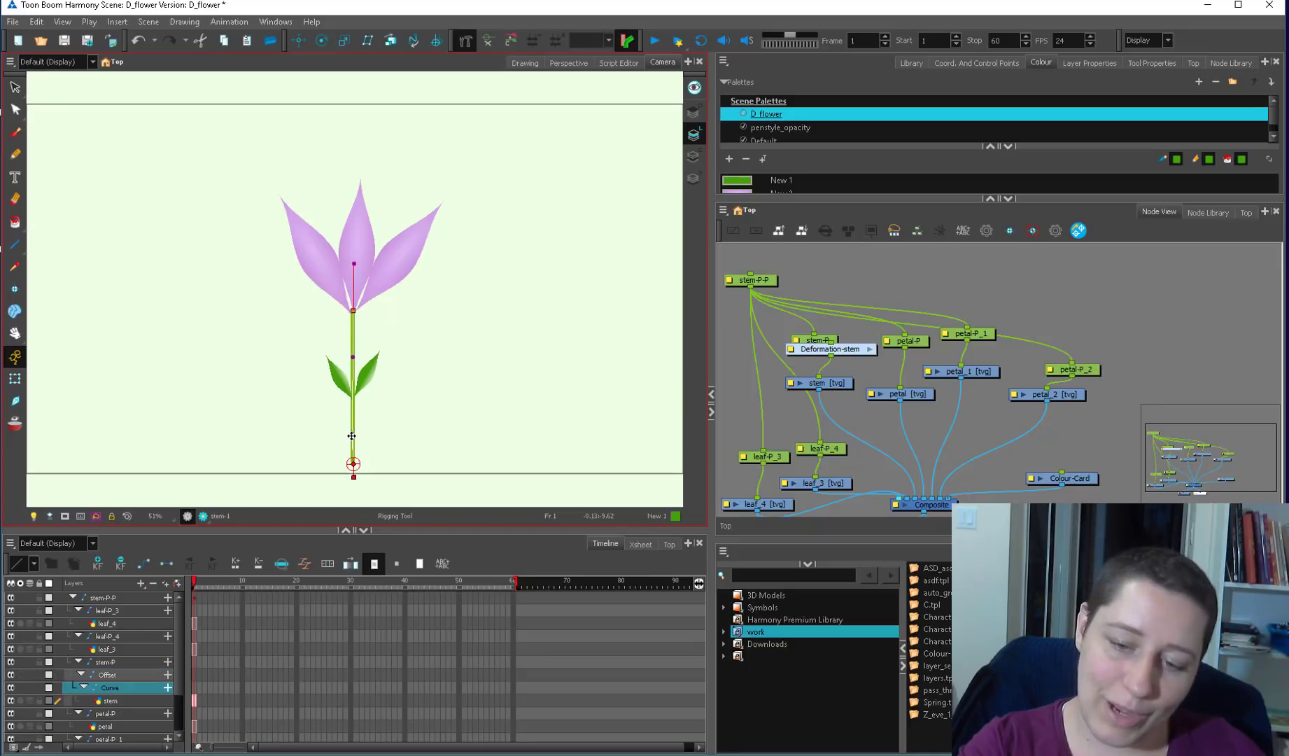
- Space out the stem-P-P peg, Deformation-stem group and stem drawing nodes in the network
click(14, 378)
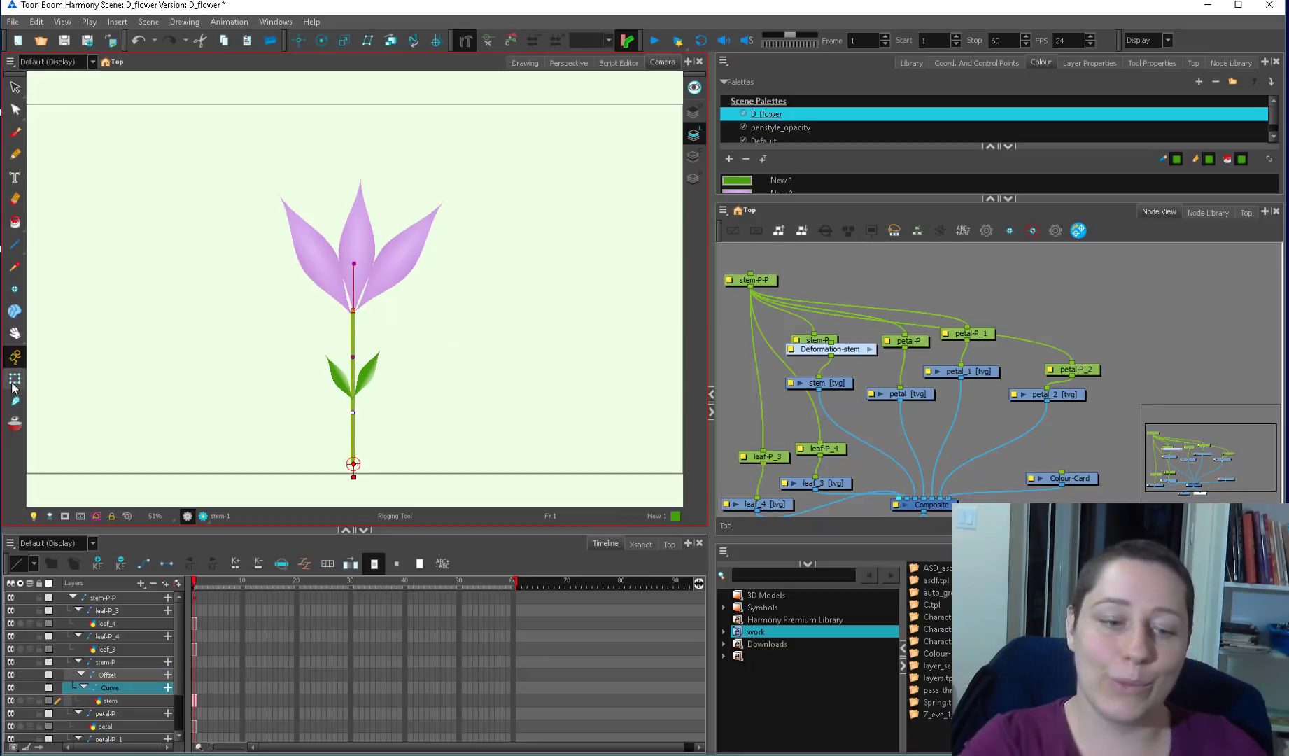
click(359, 293)
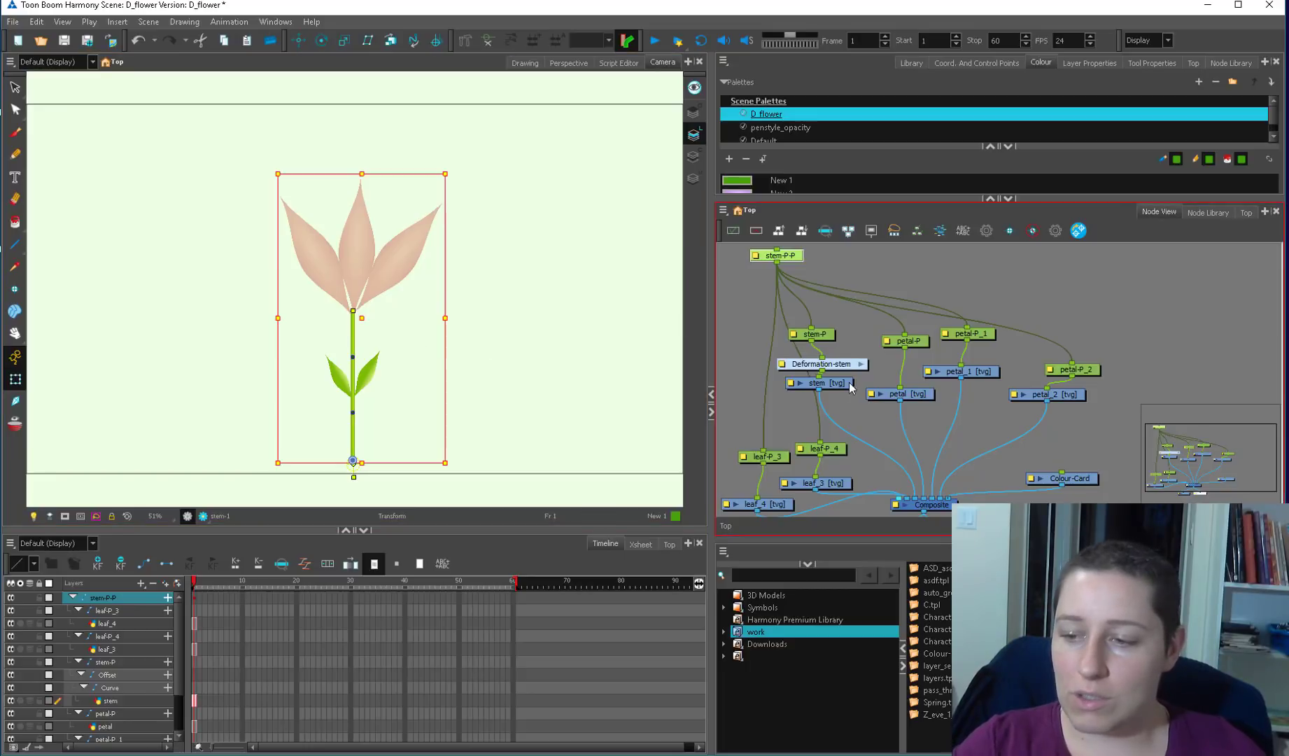
drag(851, 389, 910, 399)
drag(783, 266, 792, 250)
- Add a parent peg above petal-P and connect the pegs petal-P_1 and petal-P_2 to it
drag(925, 355, 916, 360)
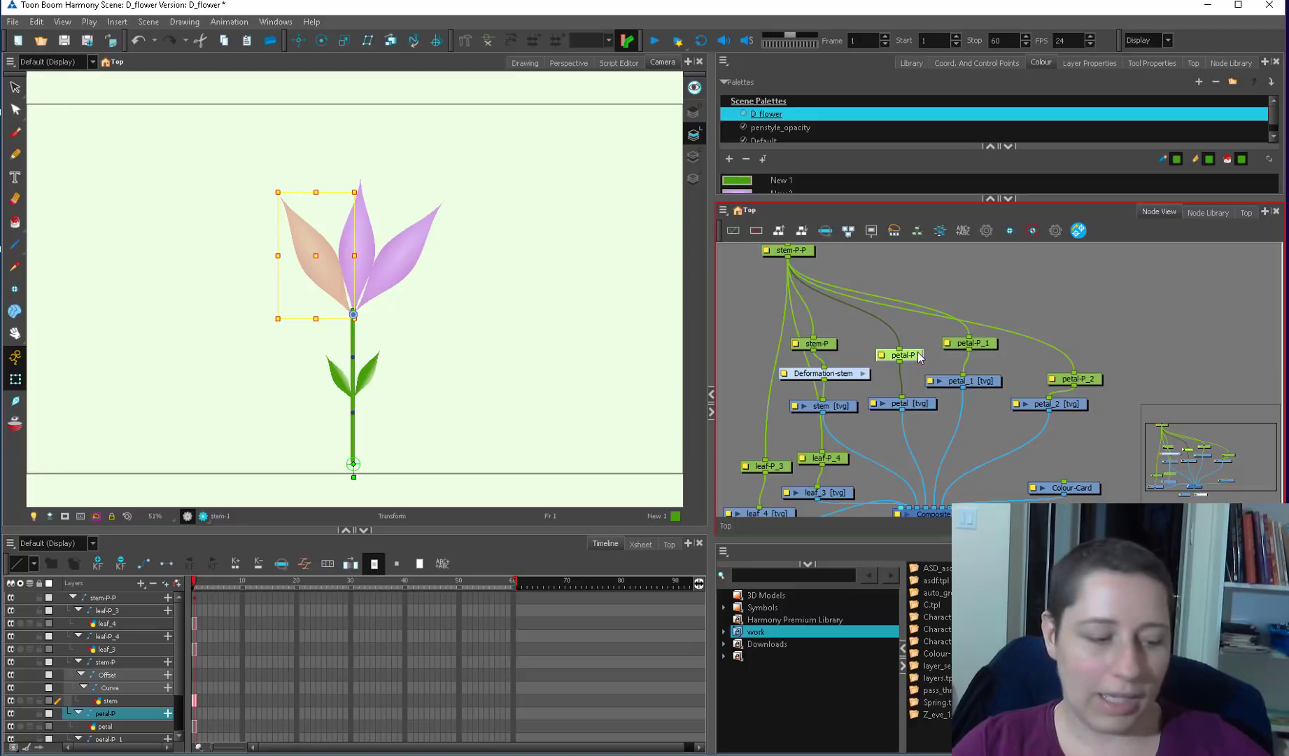
key(ctrl+p)
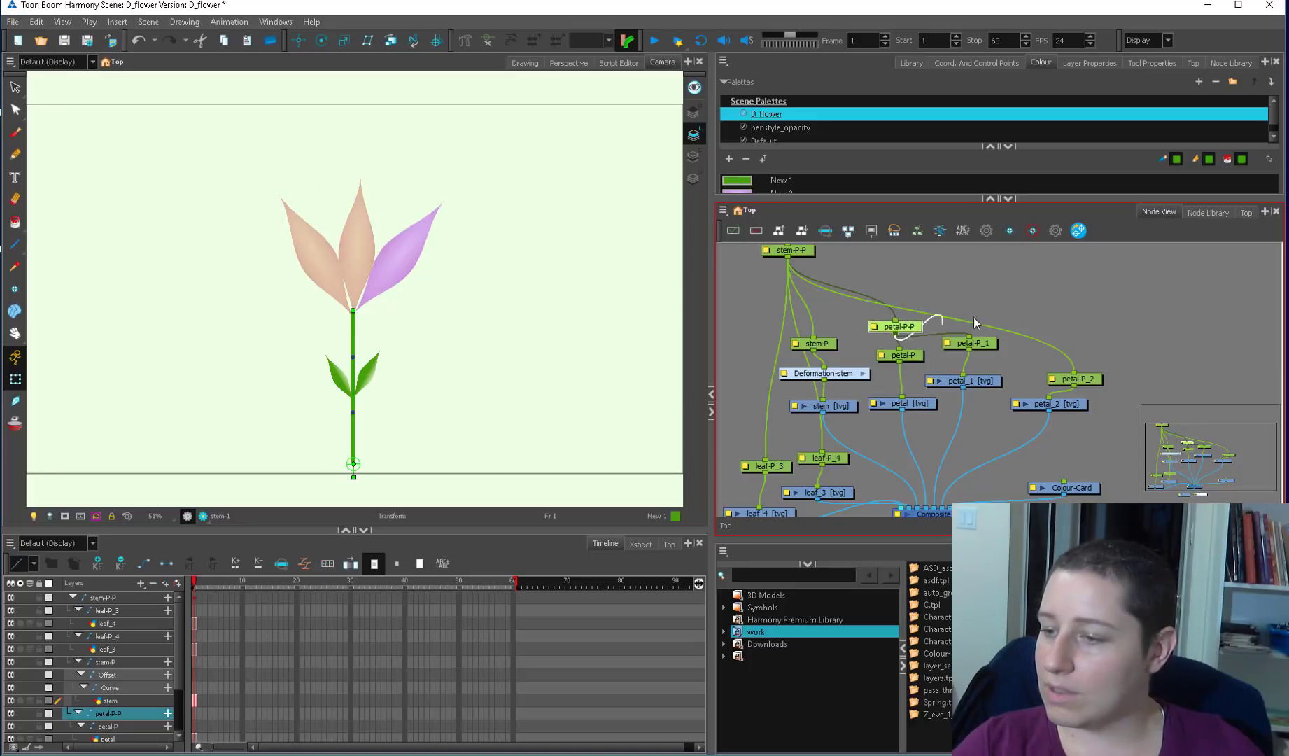
drag(974, 317, 1073, 373)
click(934, 310)
drag(911, 326, 978, 293)
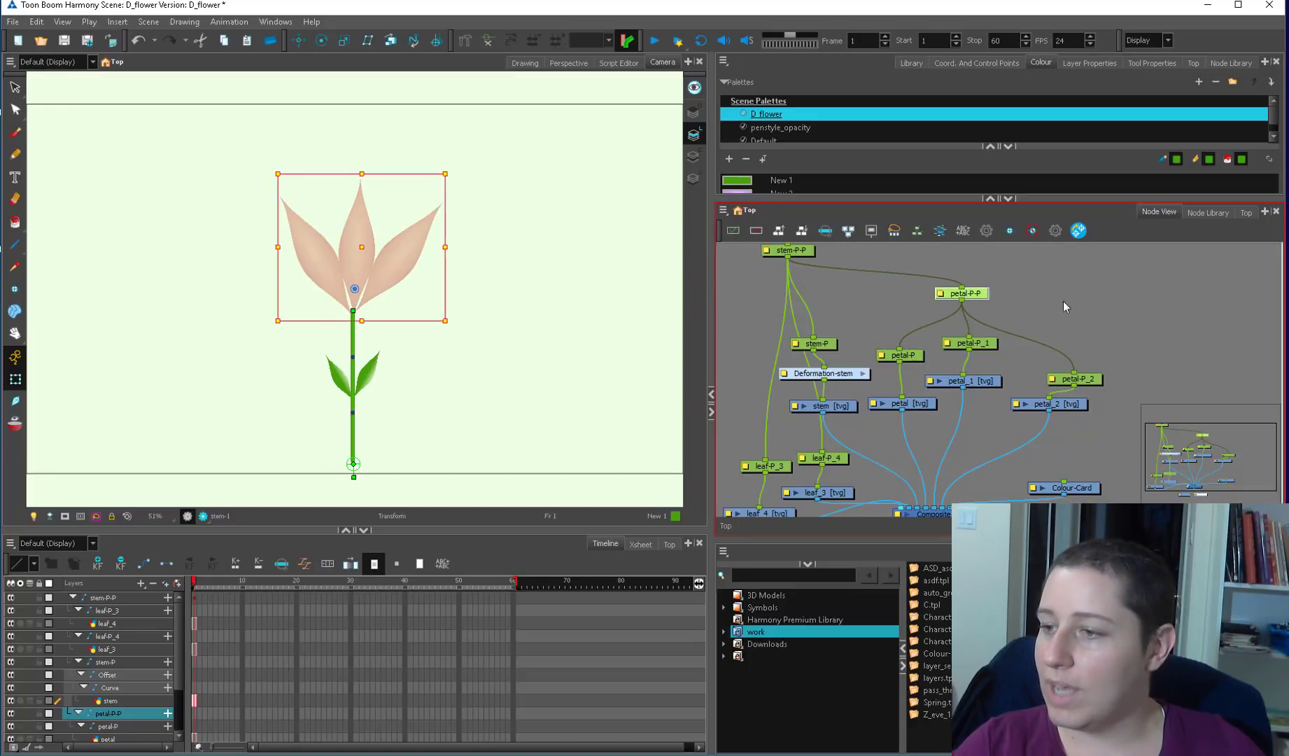
- Copy the pivot of the petal-P_1 peg and paste it onto the petal-P-P peg
click(1078, 231)
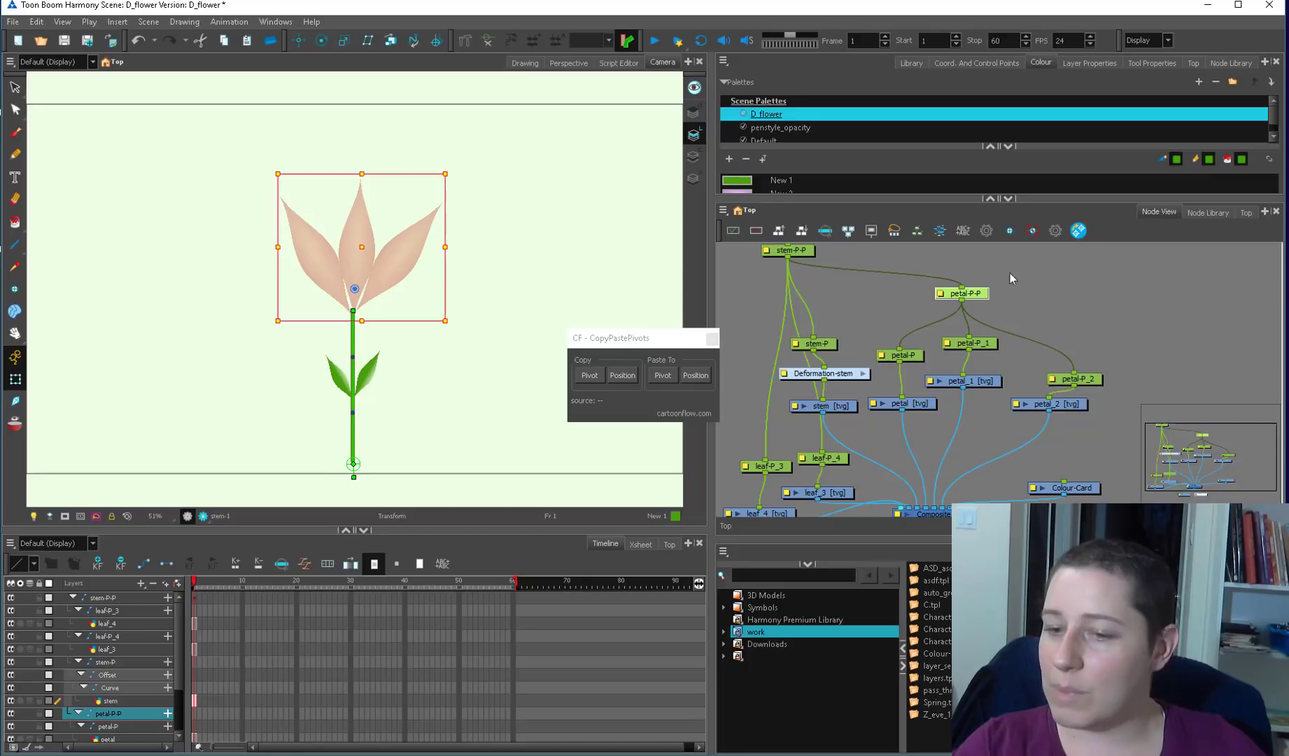
click(993, 334)
drag(986, 342, 992, 346)
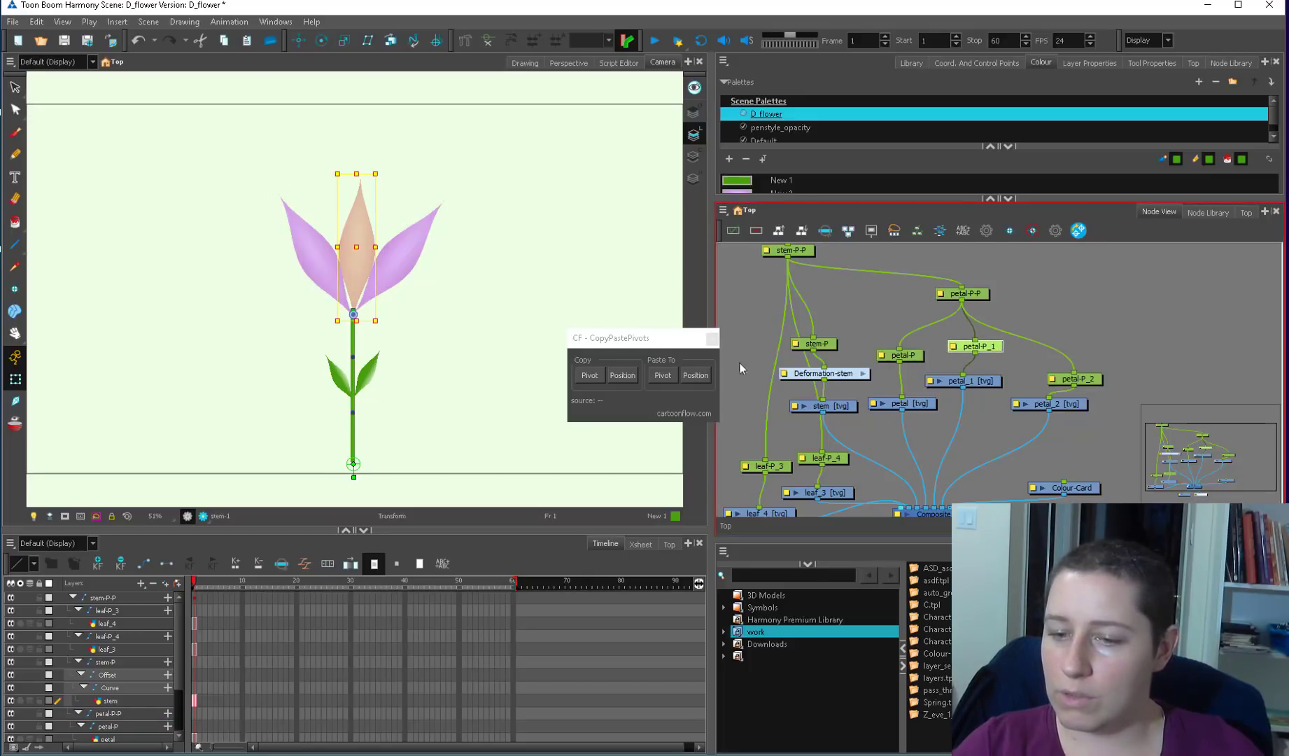
click(591, 378)
click(965, 294)
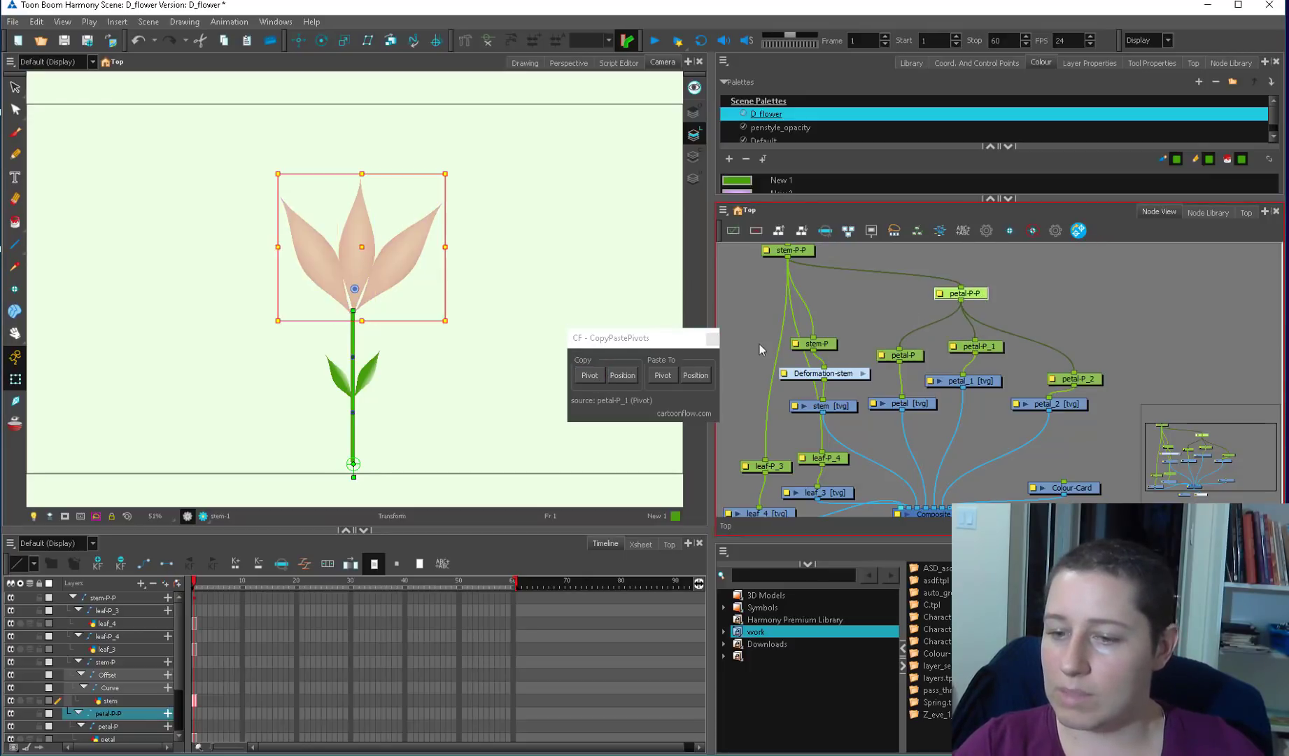
click(712, 341)
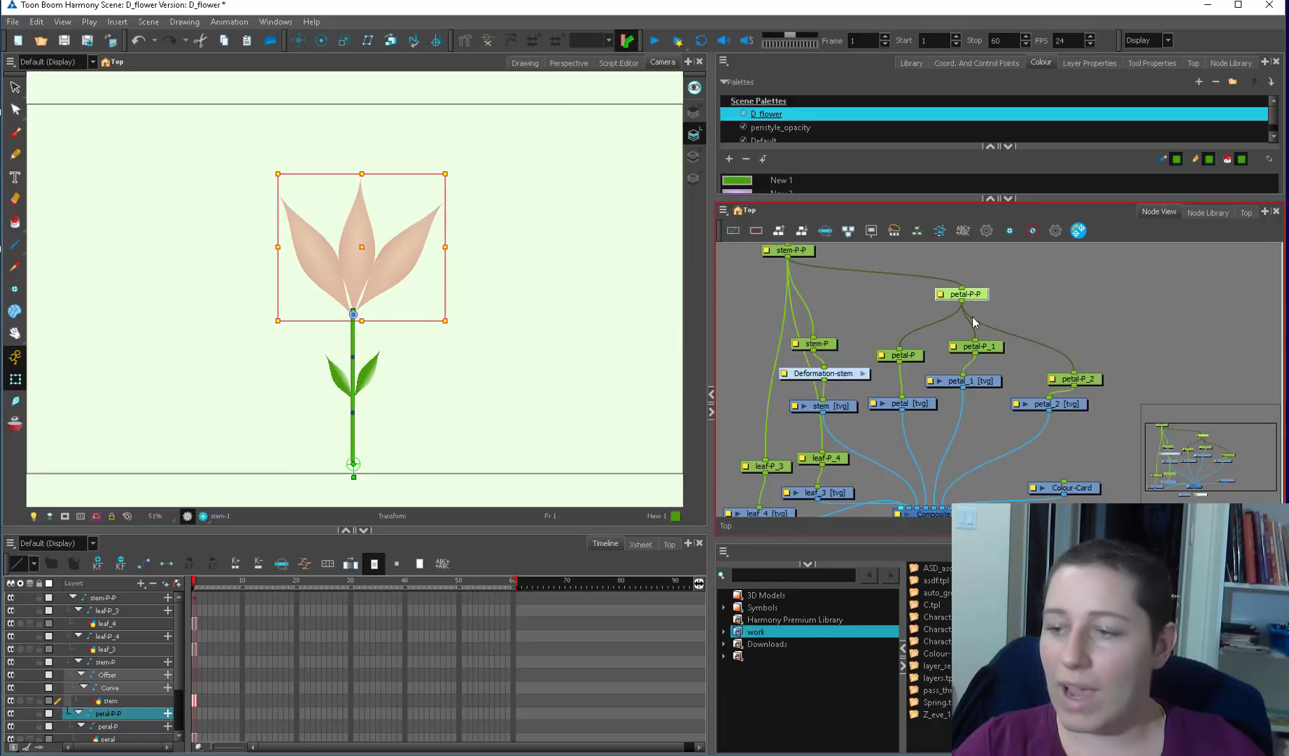
double_click(984, 350)
key(Escape)
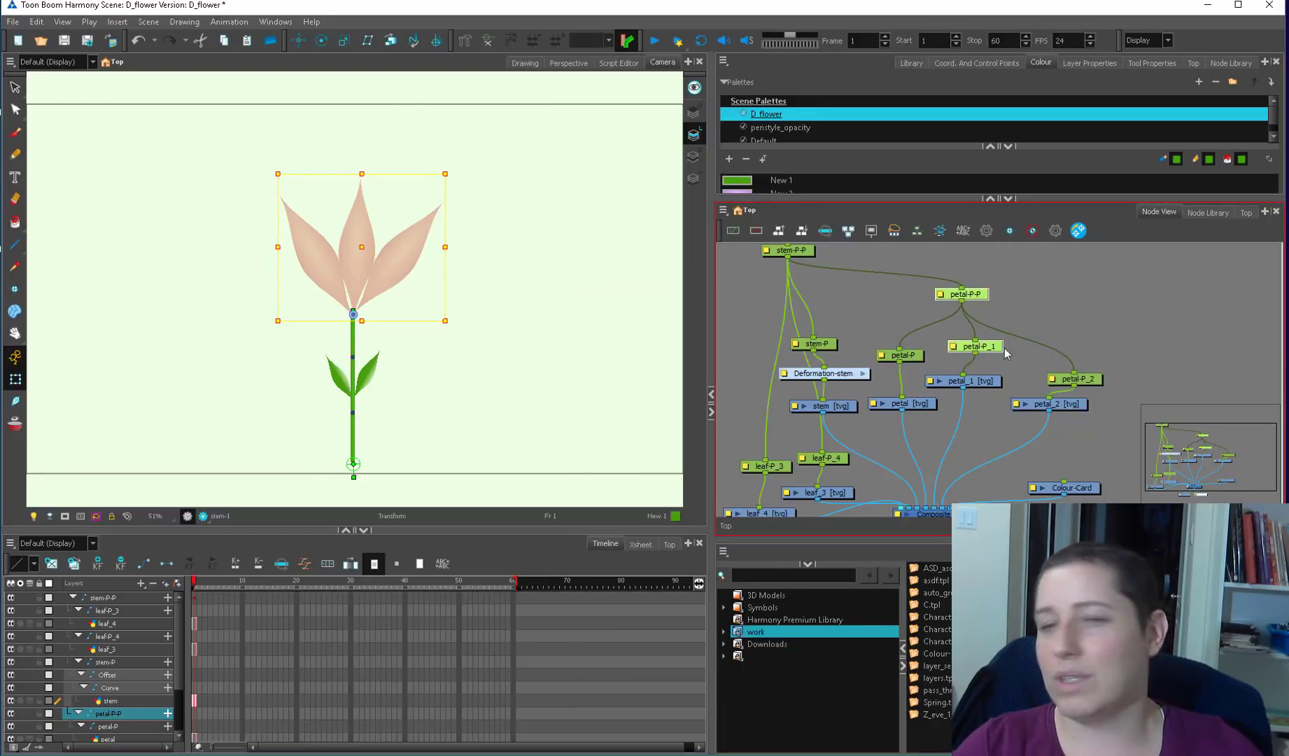
- Connect the petal-P-P peg to the output of the Deformation-stem group and space out the surrounding stem nodes
click(1094, 296)
drag(965, 294, 981, 304)
drag(832, 375, 976, 298)
drag(817, 344, 839, 306)
drag(832, 366, 841, 342)
drag(777, 391, 809, 363)
- Add a parent peg above leaf-P_3 and connect the leaf-P_4 peg to it
drag(859, 429, 851, 433)
drag(801, 436, 858, 435)
key(ctrl+p)
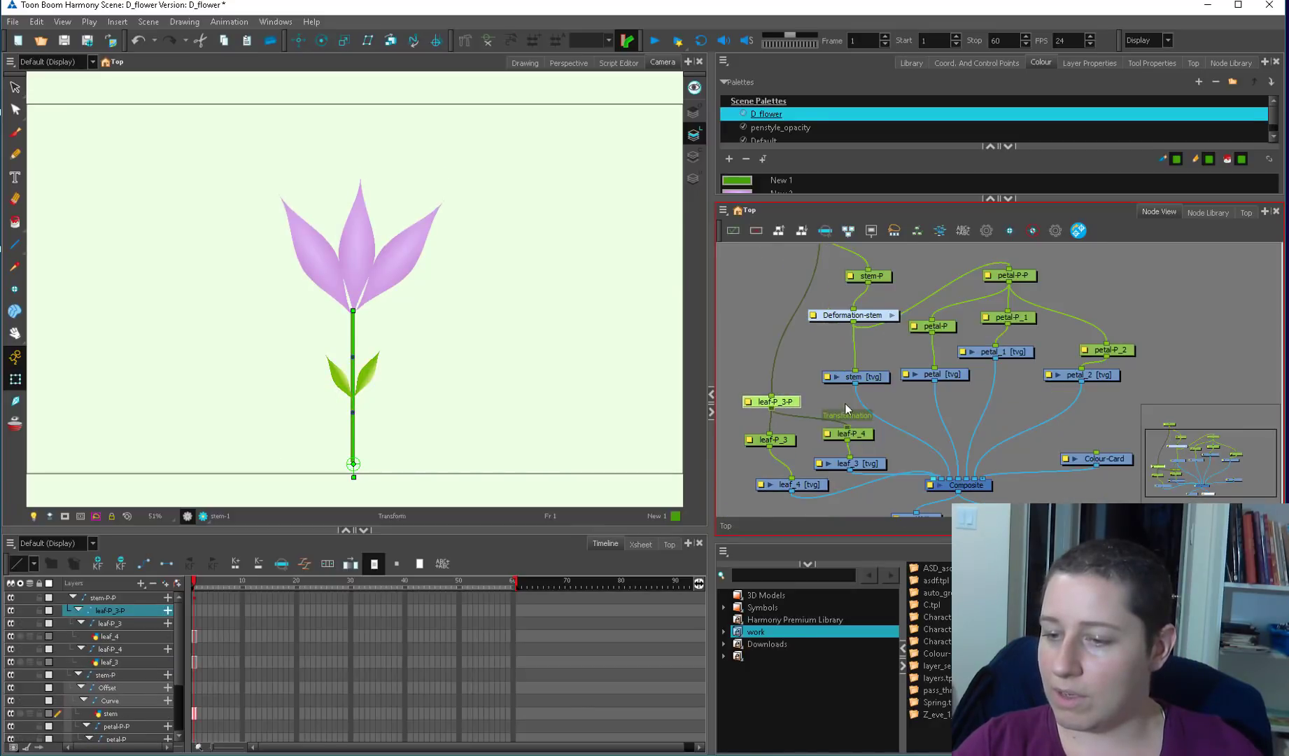
alt+shift+click(799, 406)
- Paste the pivot of leaf-P_3 onto the leaves' parent peg and attach that peg to the Deformation-stem output
click(795, 404)
click(1077, 231)
click(774, 440)
click(596, 376)
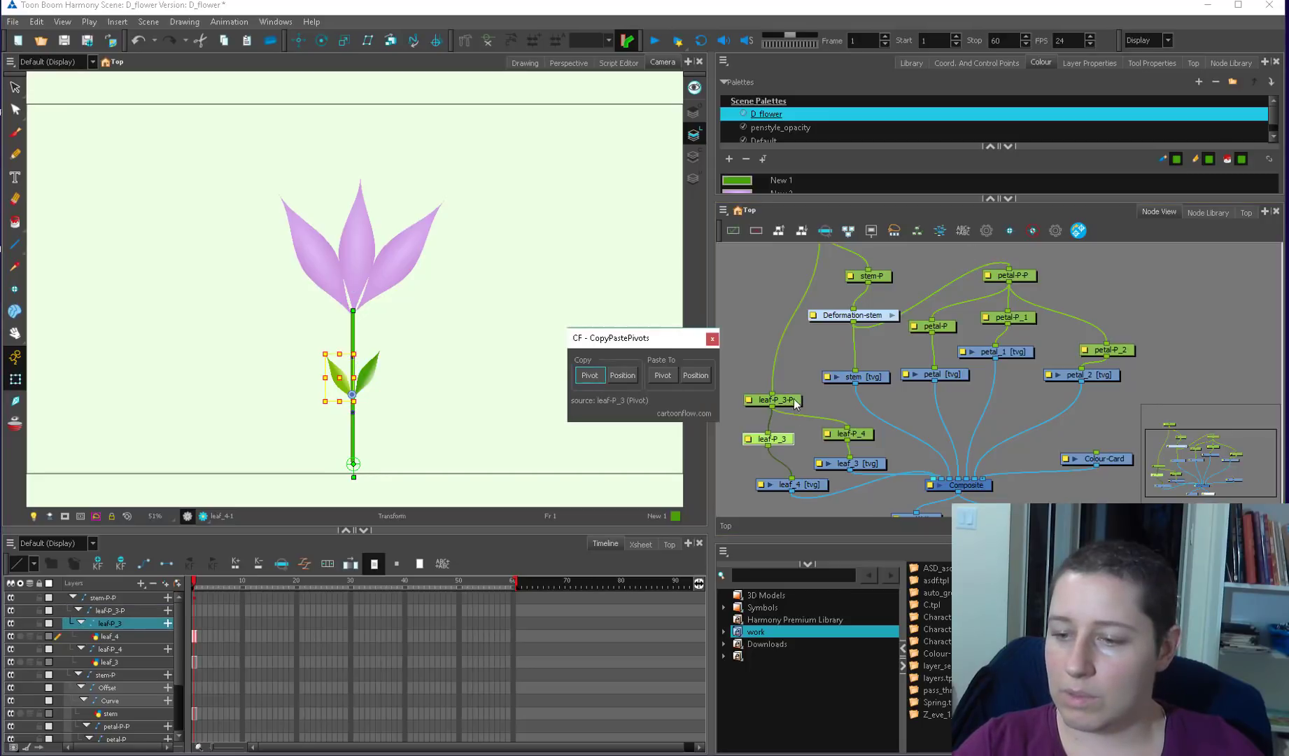
click(782, 406)
click(662, 377)
click(713, 340)
key(ctrl+z)
key(ctrl+z)
key(ctrl+z)
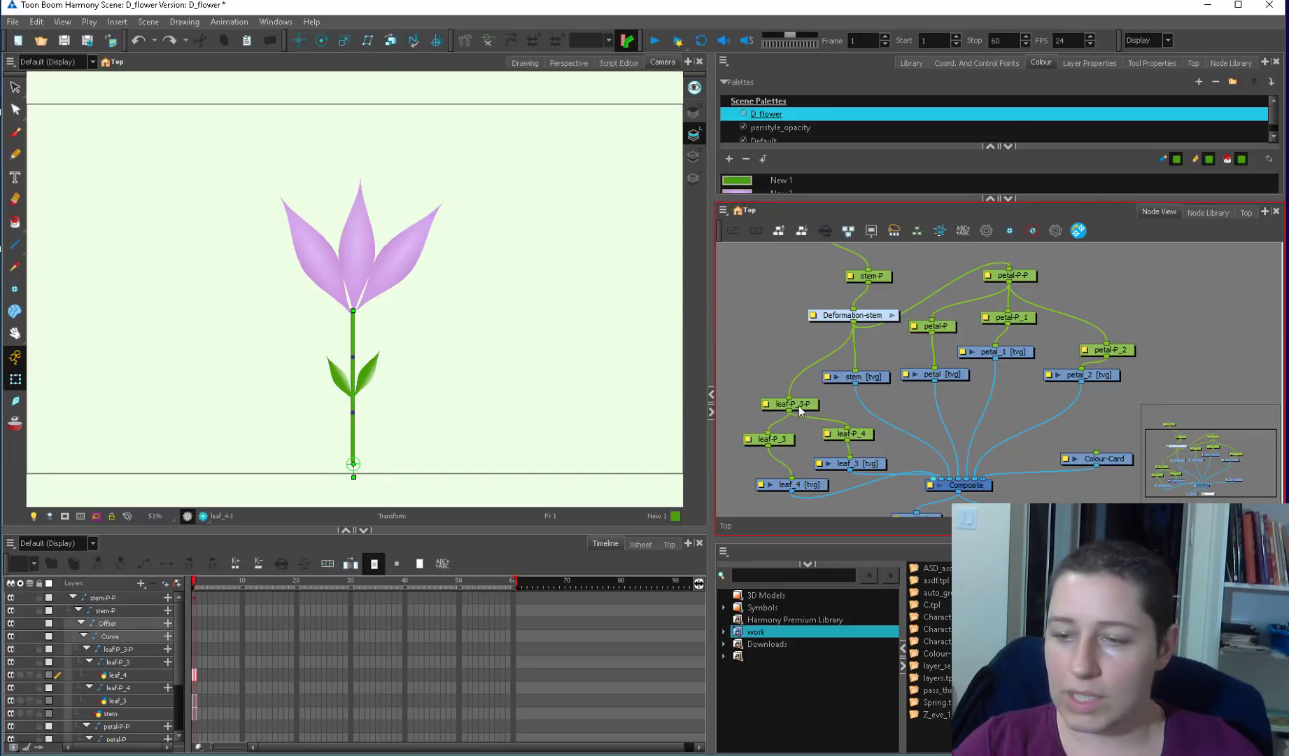
- Test bending the stem with its curve deformer points, and reset the deformation
drag(353, 310, 264, 359)
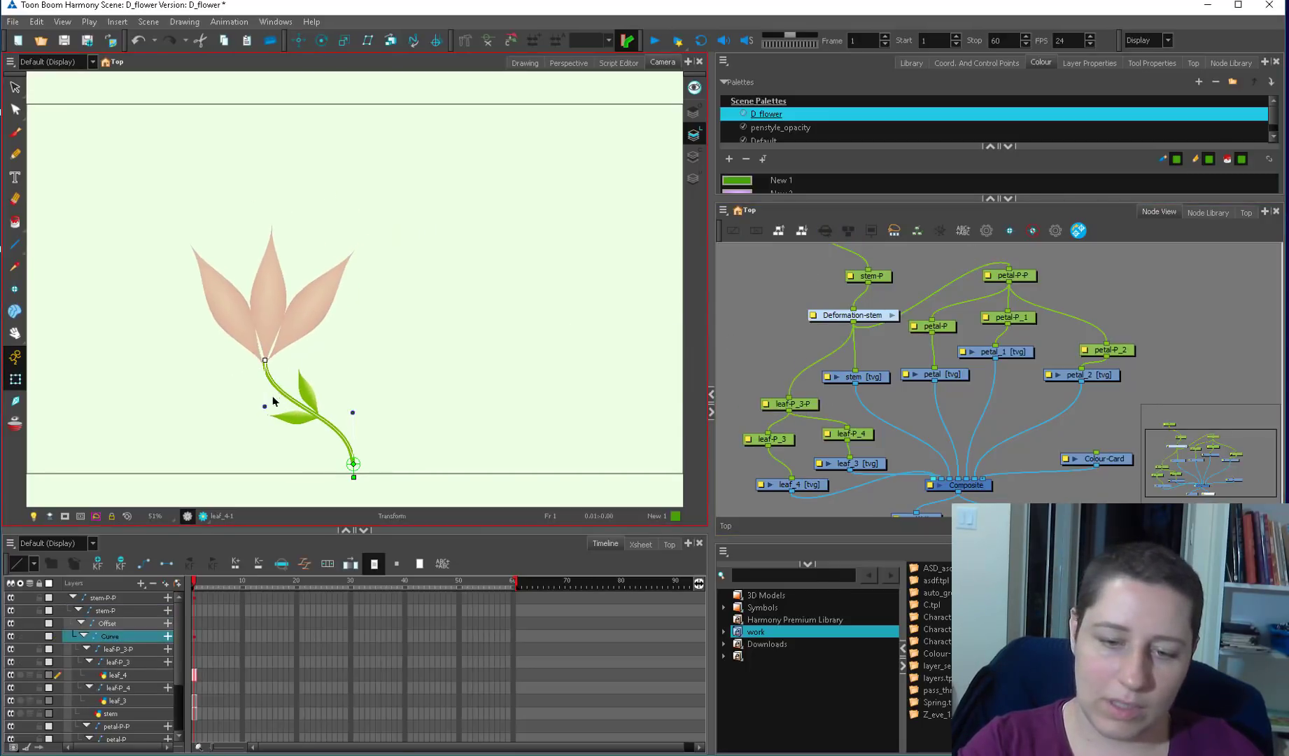
drag(264, 405, 250, 339)
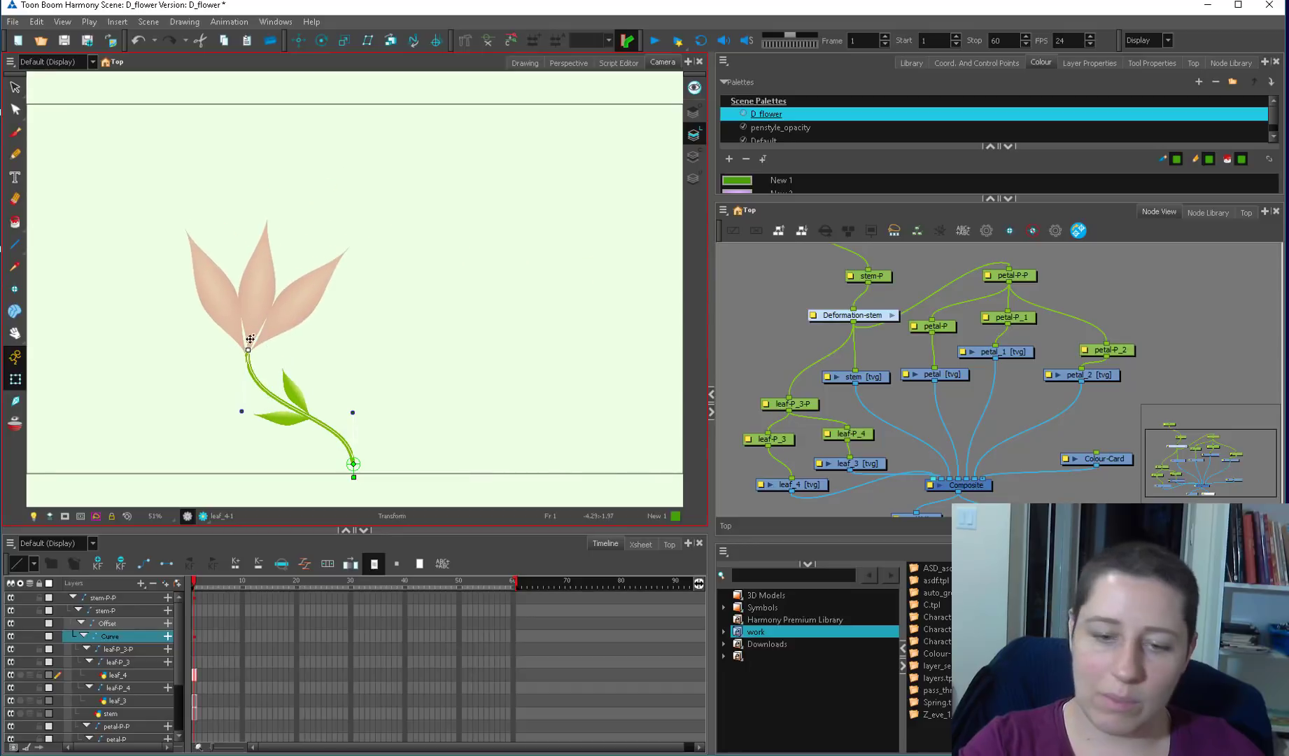
drag(242, 413, 278, 423)
click(353, 463)
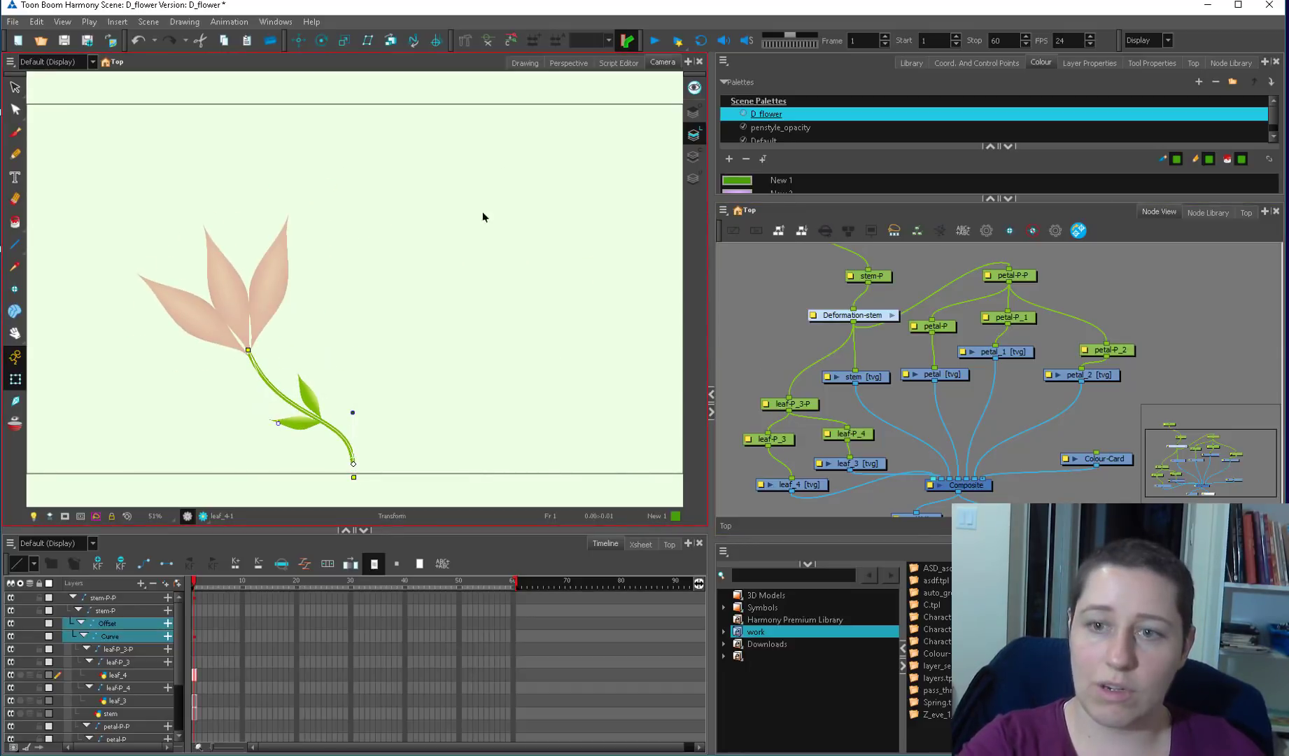
click(507, 44)
click(746, 306)
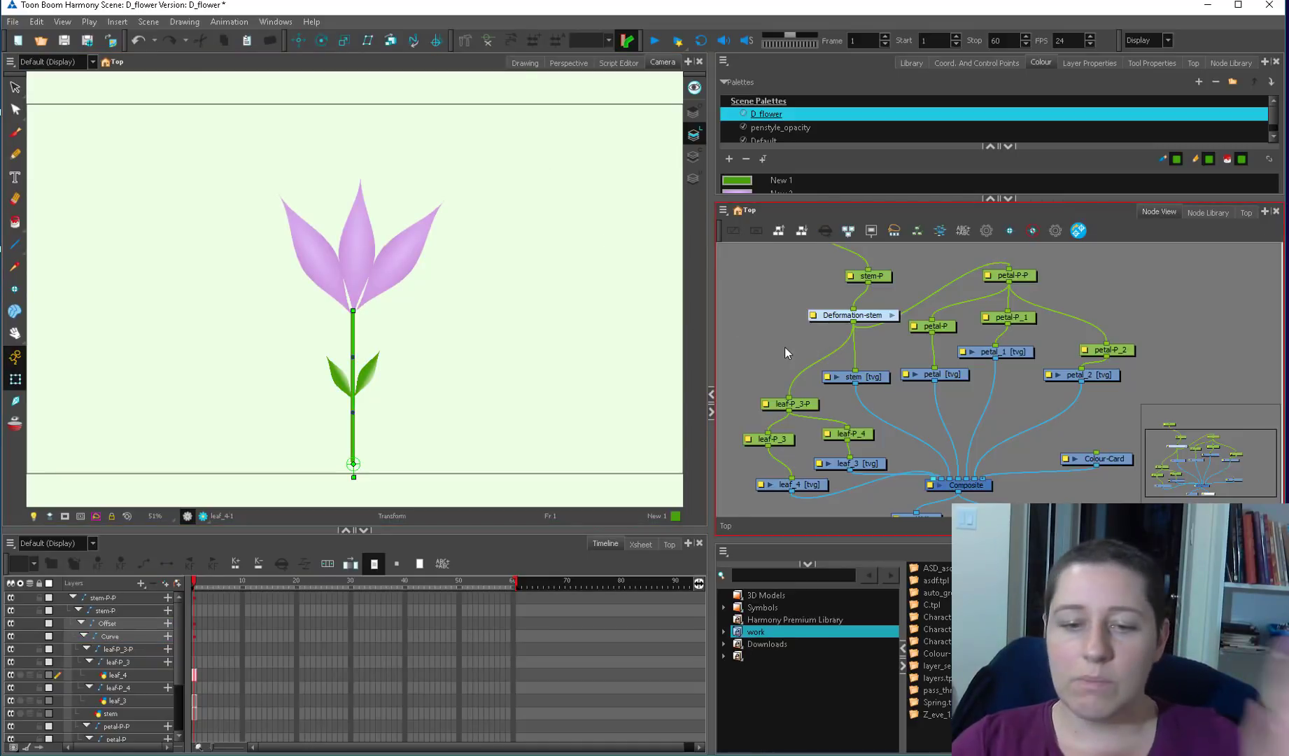
- Add a curve deformer to the petal drawing with the Rigging tool and line up its group between petal-P and the drawing
click(352, 312)
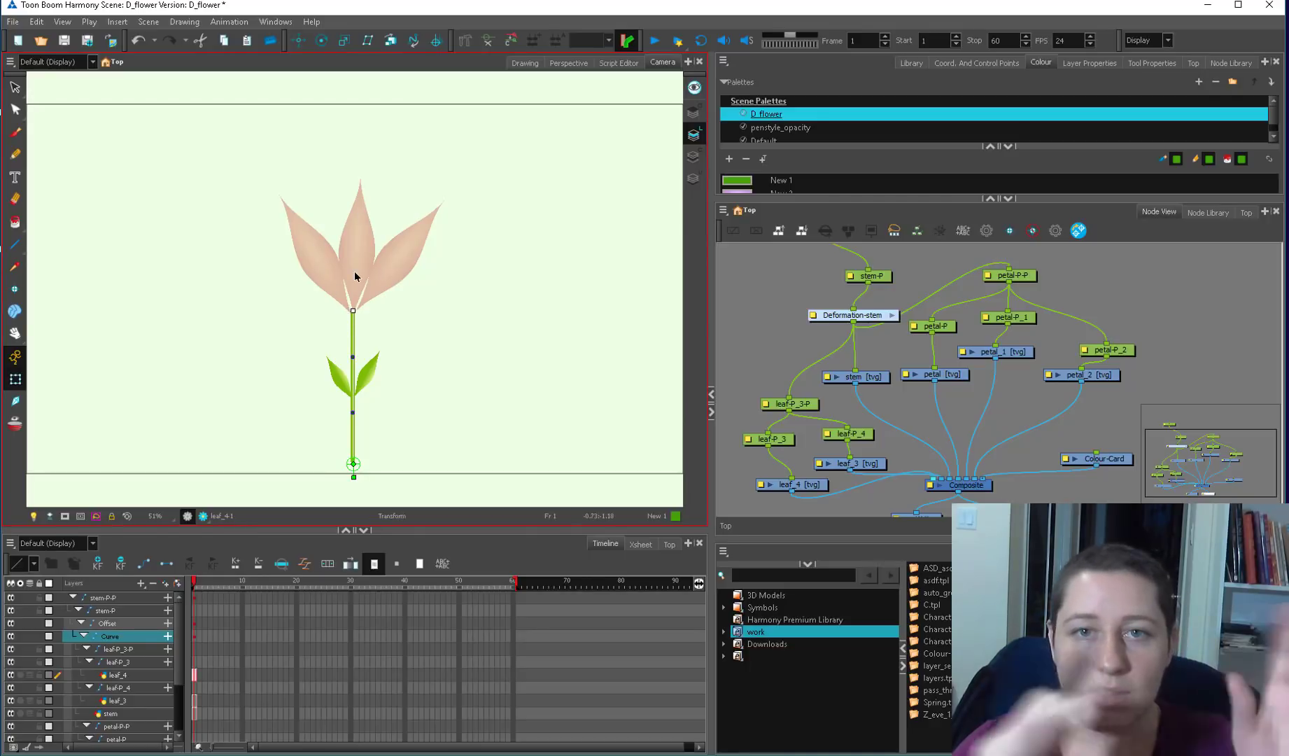
click(1011, 299)
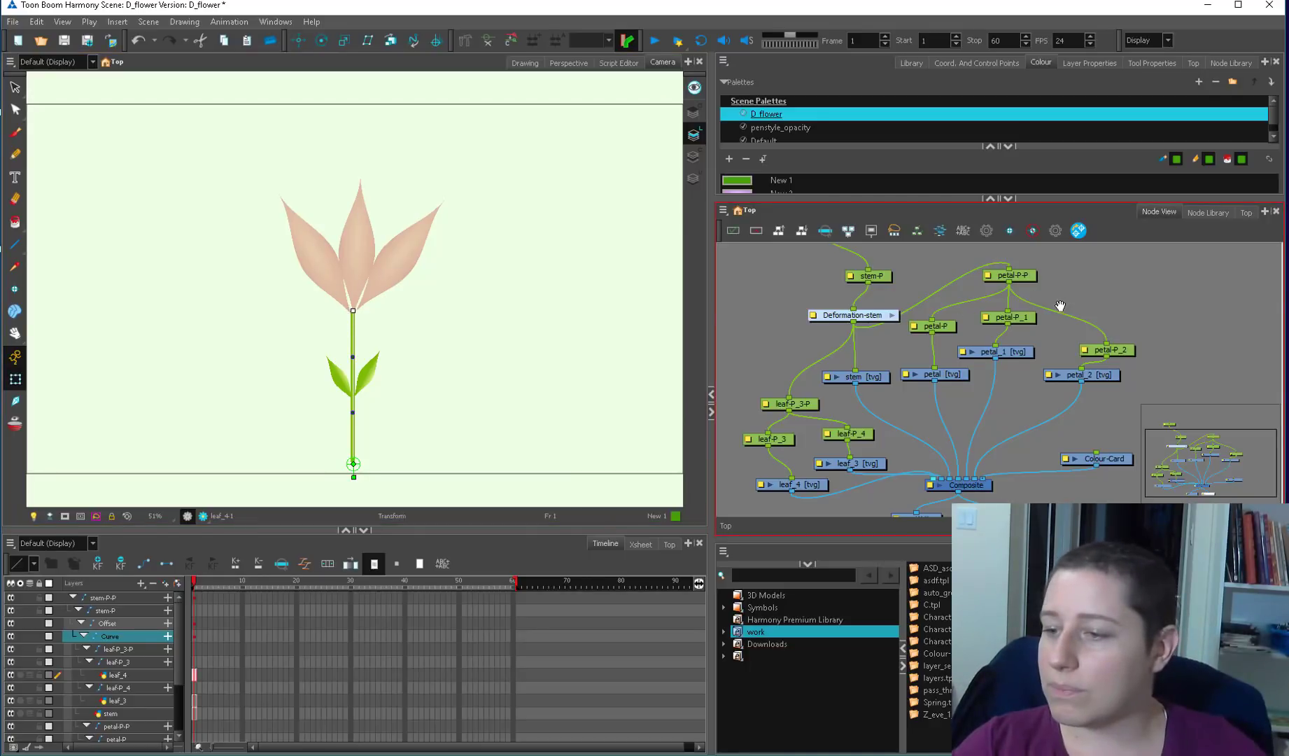
drag(1060, 306, 1016, 318)
click(899, 395)
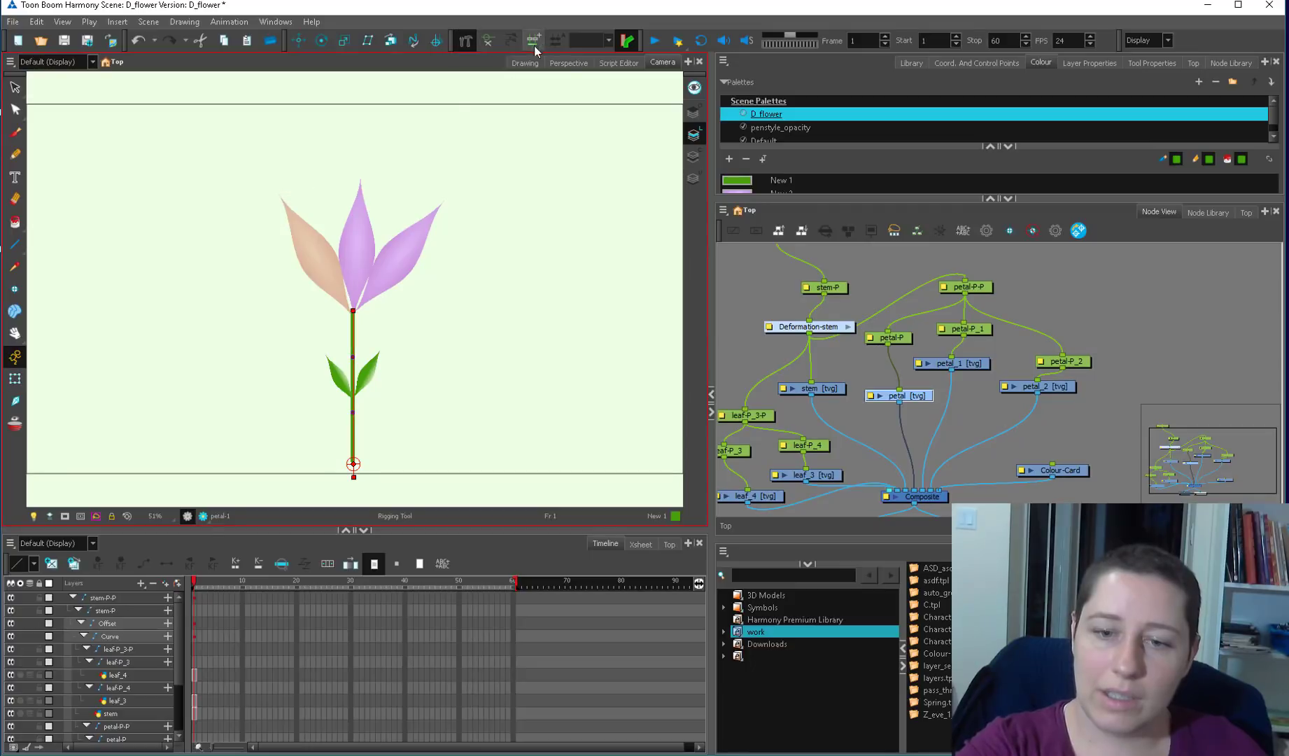
drag(280, 198, 261, 165)
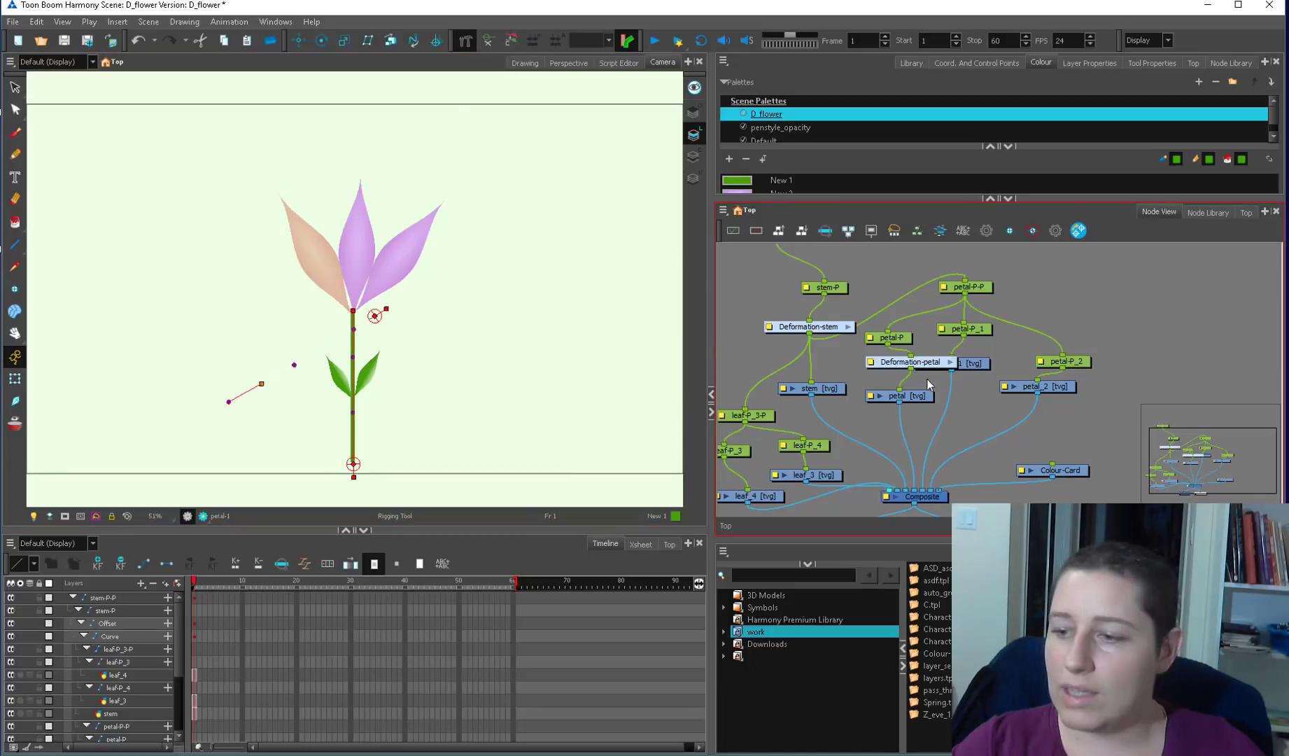
drag(918, 396, 920, 414)
drag(925, 363, 910, 388)
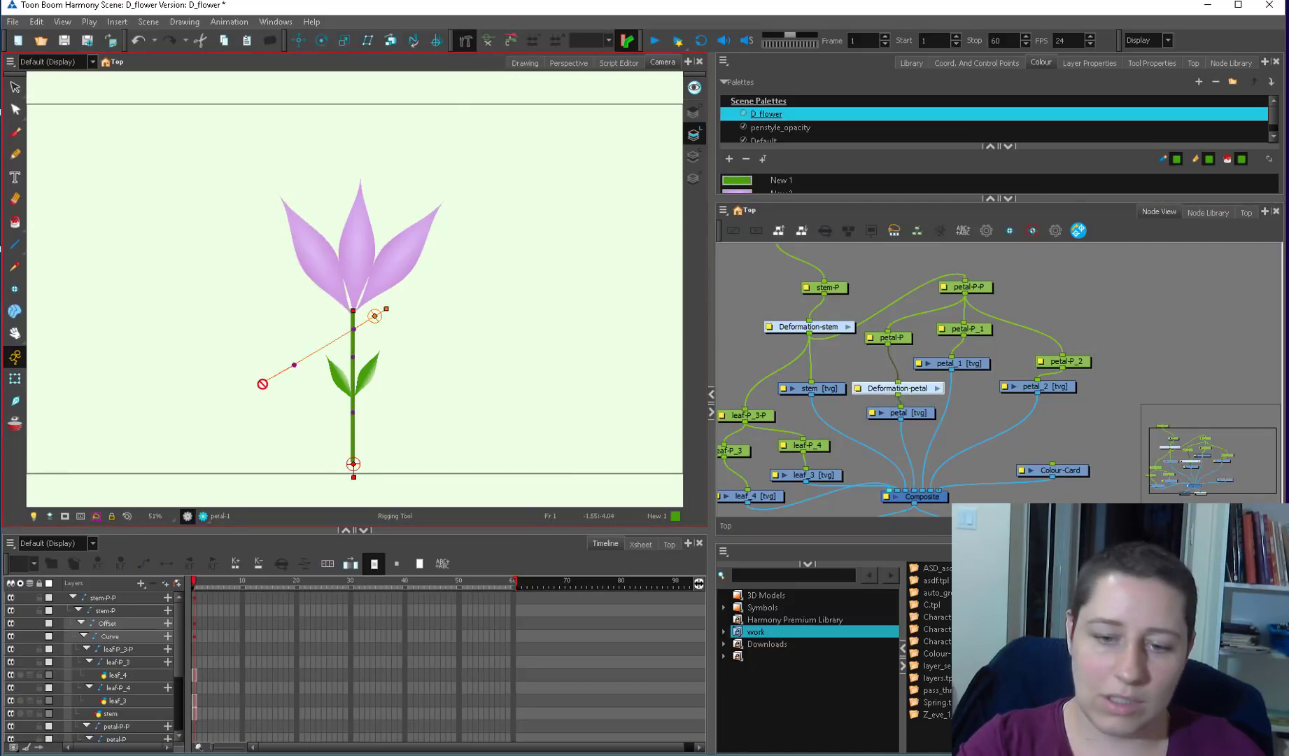
- Try to manipulate the petal's curve deformer with the Transform tool, and select the petal drawing
key(shift+t)
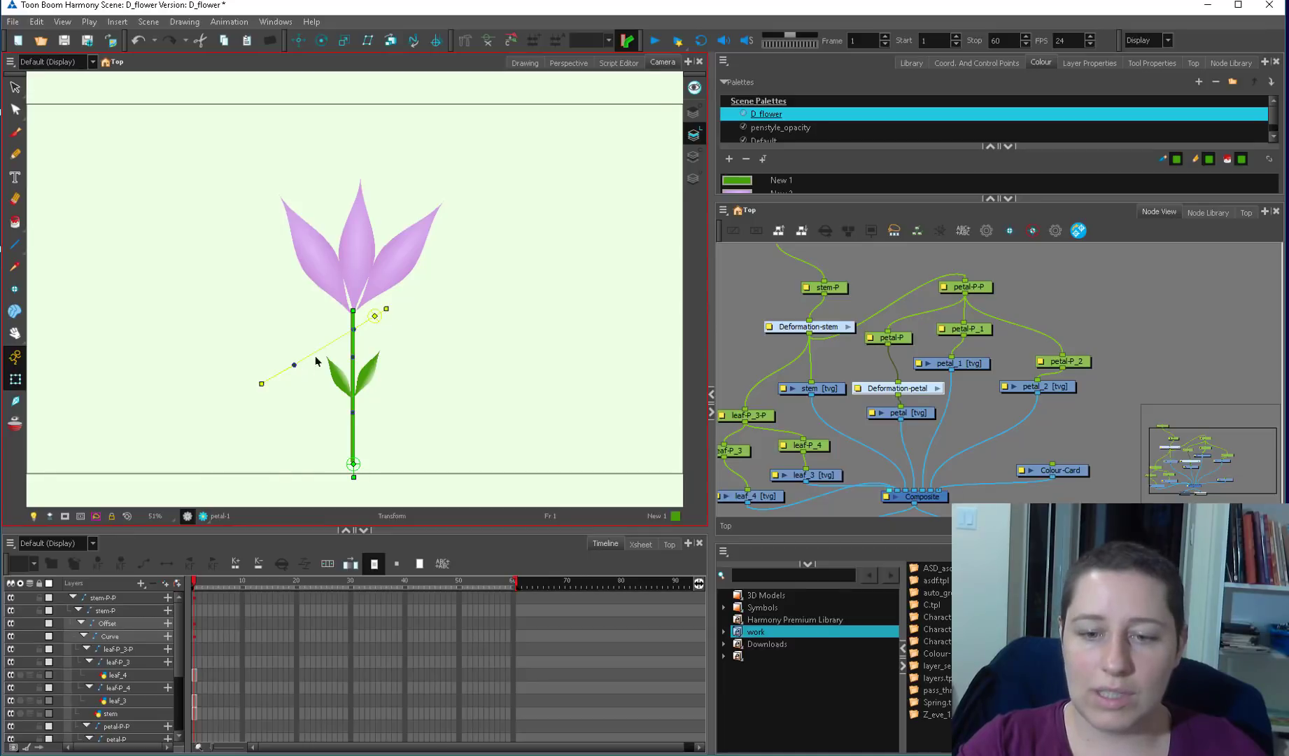
drag(262, 383, 229, 365)
mouse_move(836, 324)
mouse_down()
mouse_move(822, 323)
mouse_move(833, 316)
mouse_up()
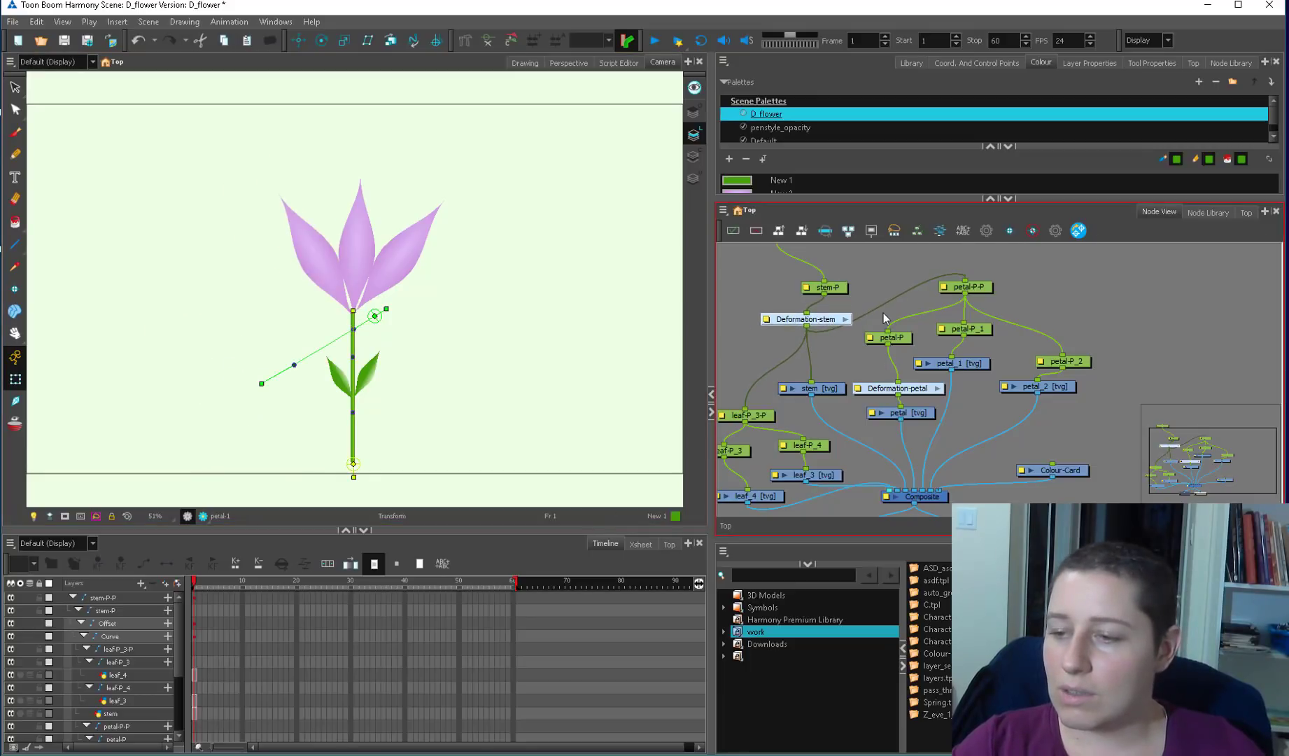
click(924, 414)
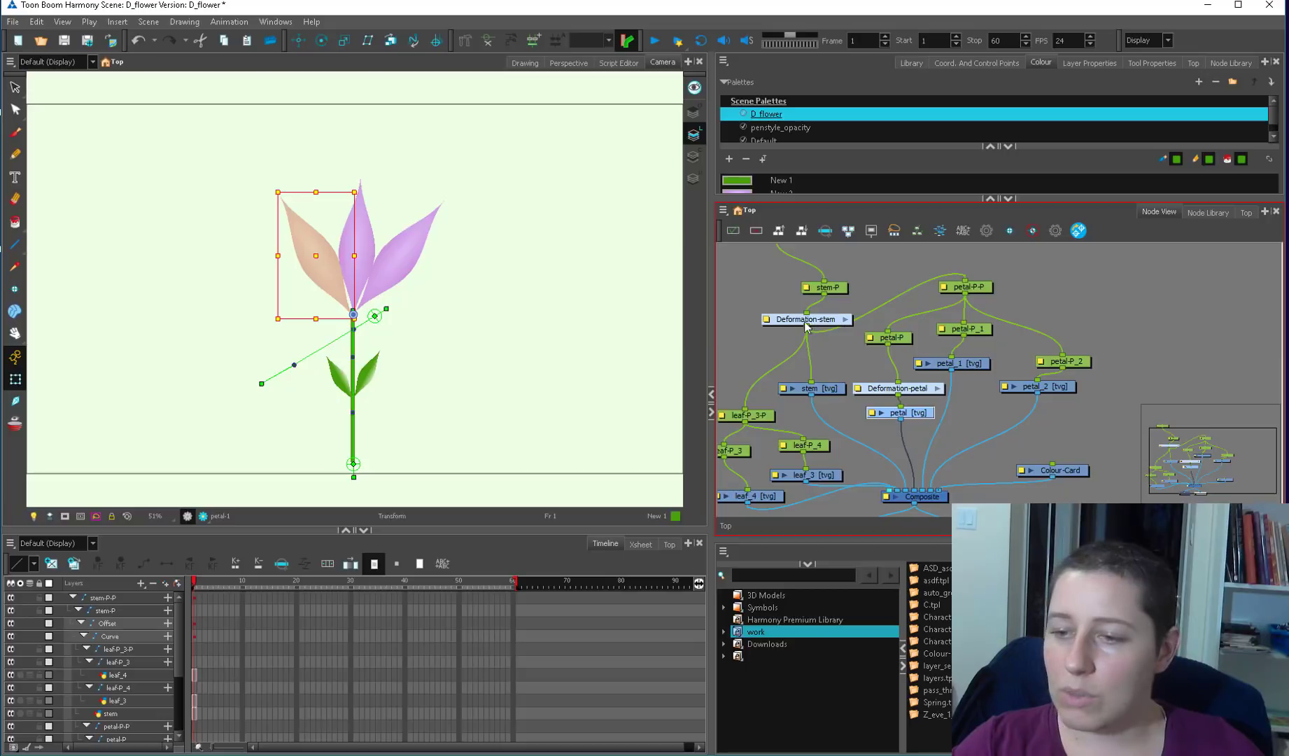
- Open the Deformation-stem group and space out its Multi-Port-In, Offset, Curve and Multi-Port-Out nodes
click(846, 319)
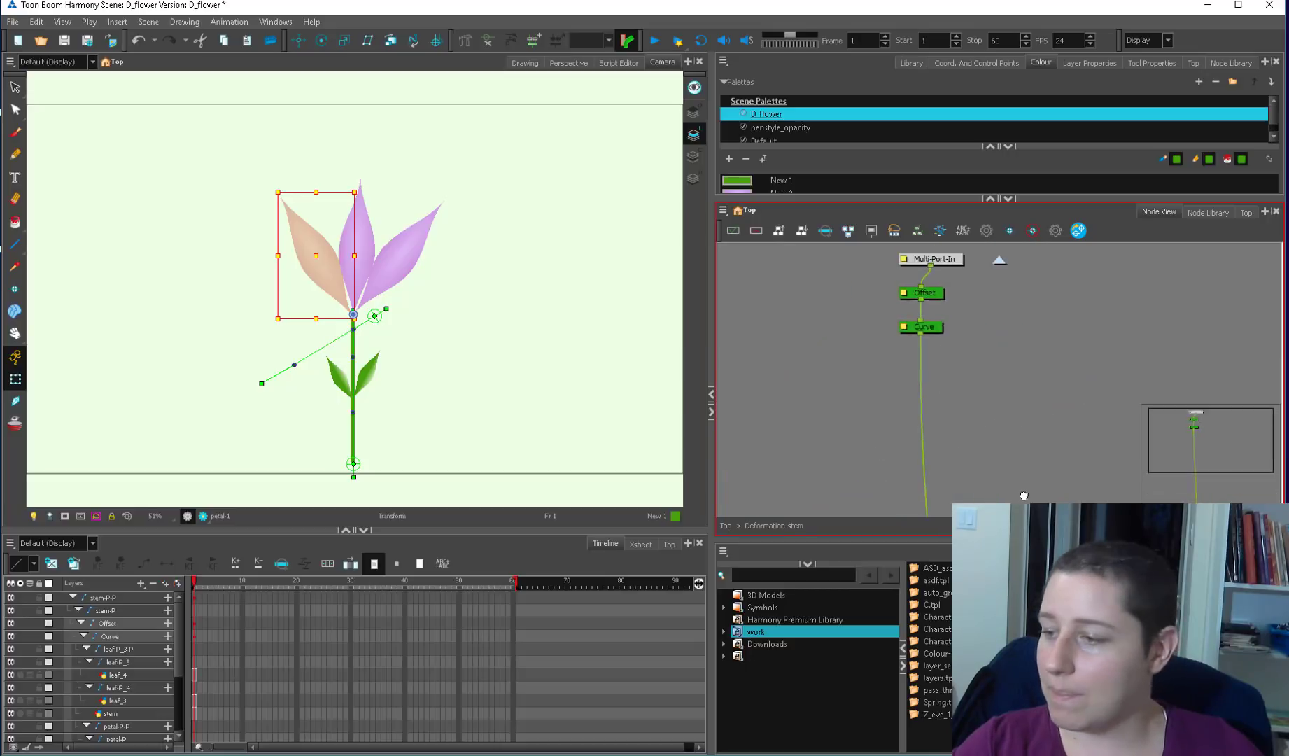
drag(959, 295, 915, 262)
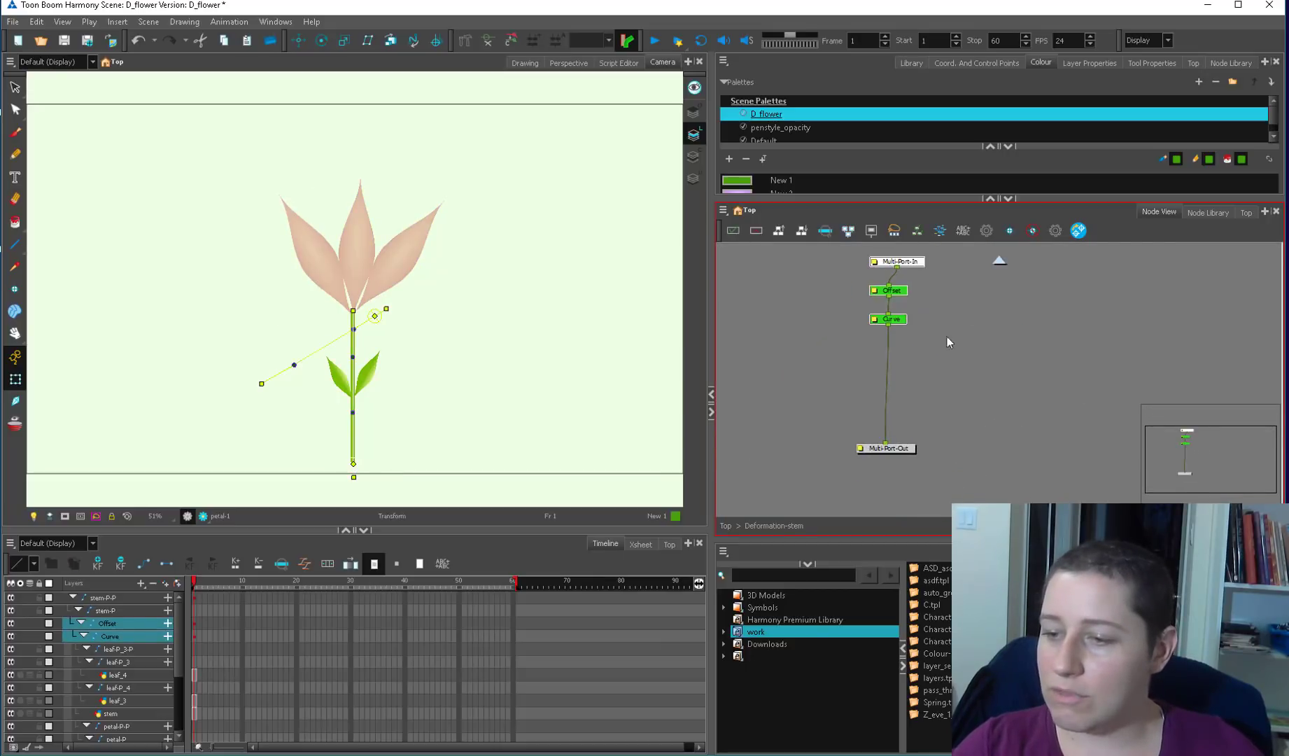
drag(906, 447, 911, 404)
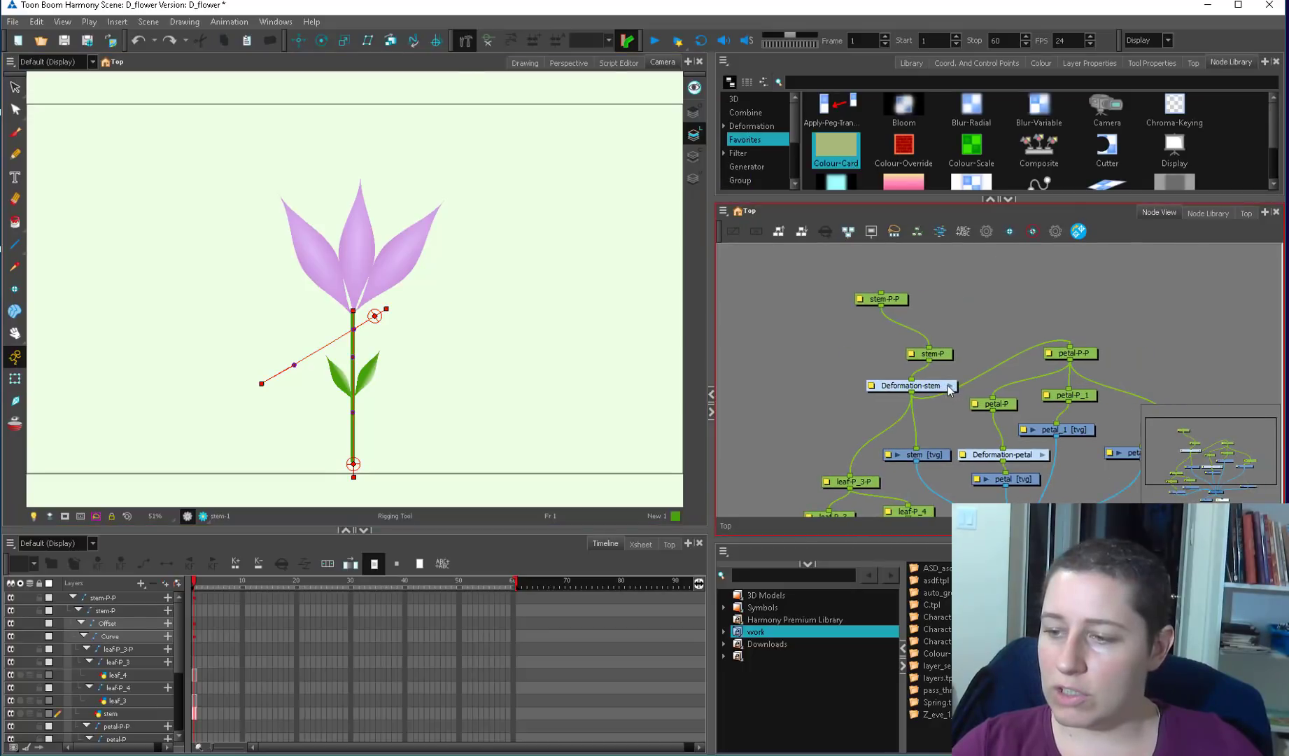
double_click(952, 388)
drag(867, 463, 860, 466)
drag(885, 331, 876, 319)
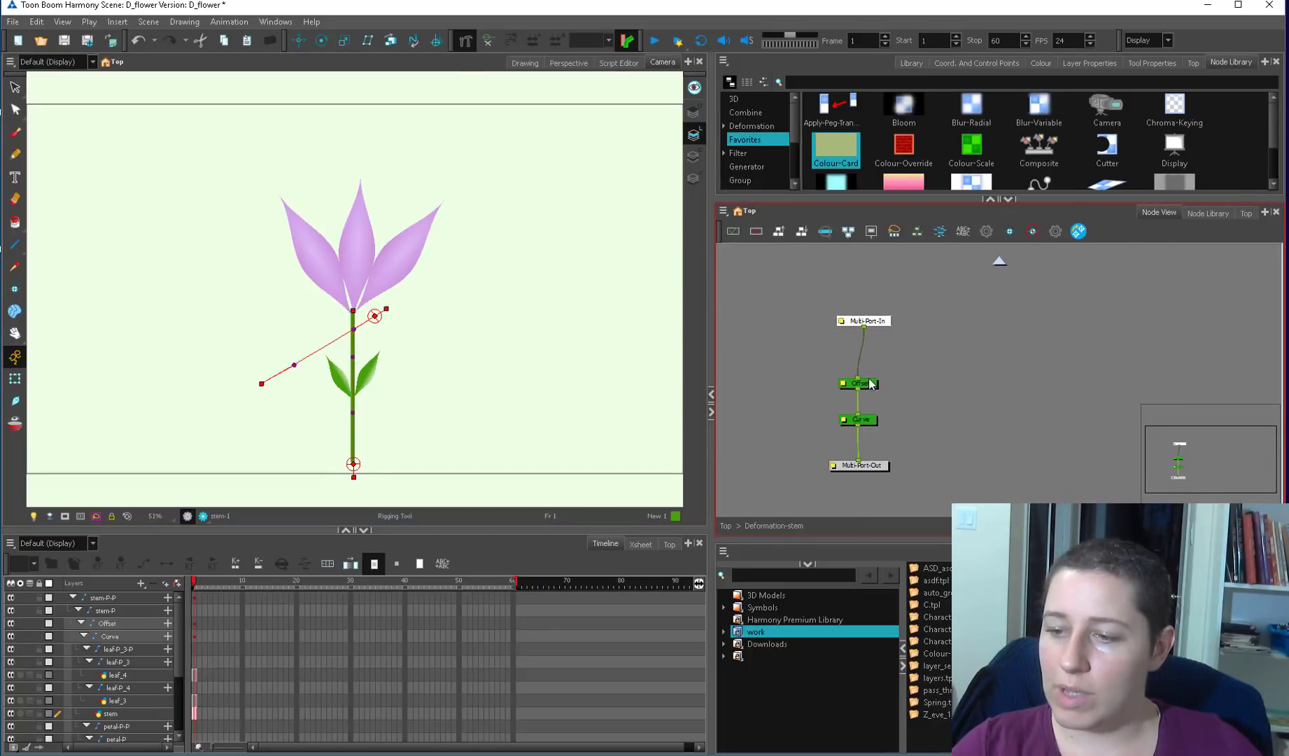
drag(871, 382, 867, 357)
drag(870, 417, 867, 398)
click(880, 398)
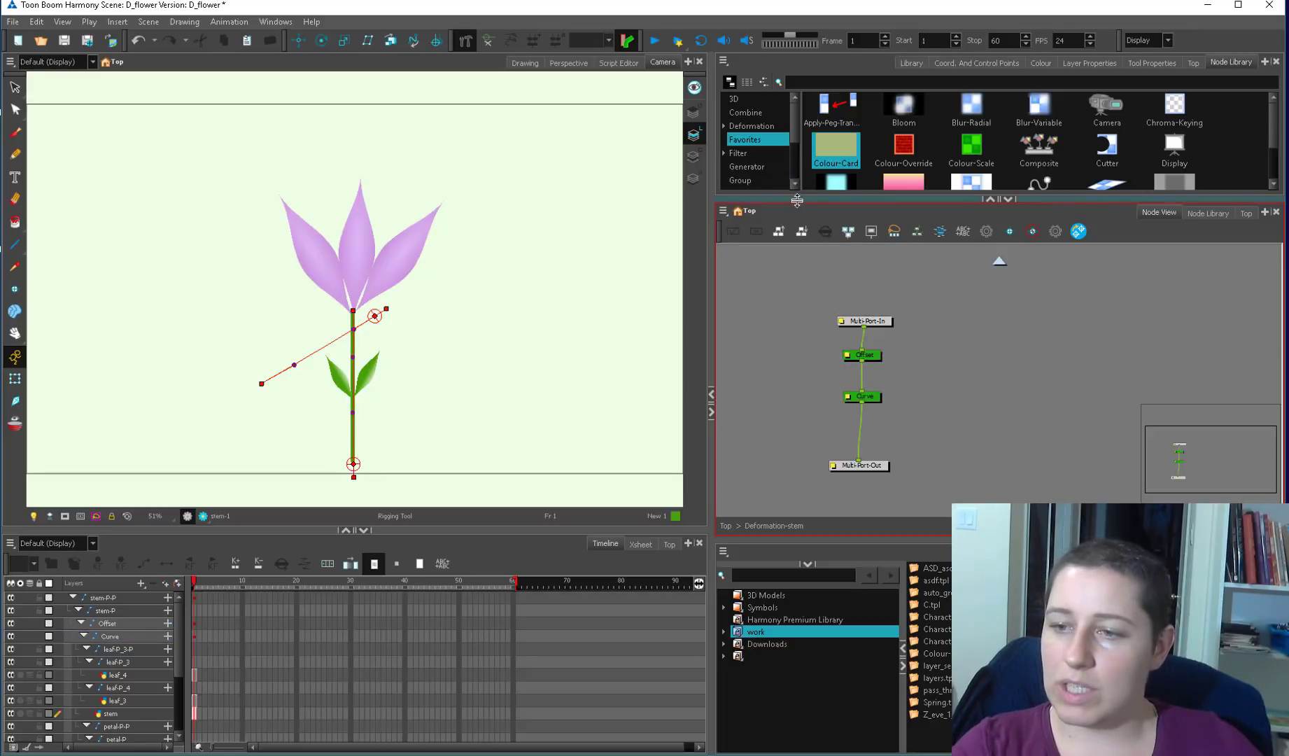
- Add a Kinematic Output node from the Deformation category to the Deformation-stem group, and connect it between Curve and Multi-Port-Out
drag(794, 139, 793, 162)
scroll(792, 162, down, 1)
click(765, 138)
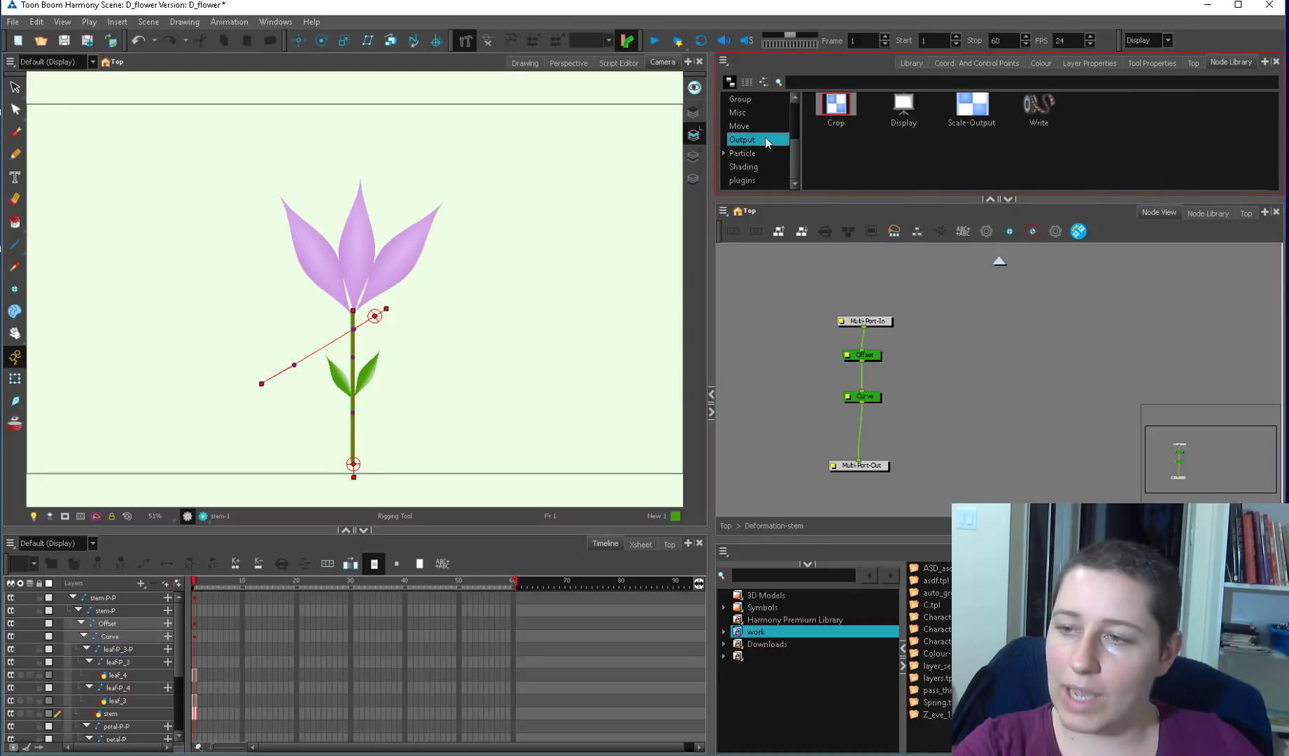
drag(795, 158, 796, 149)
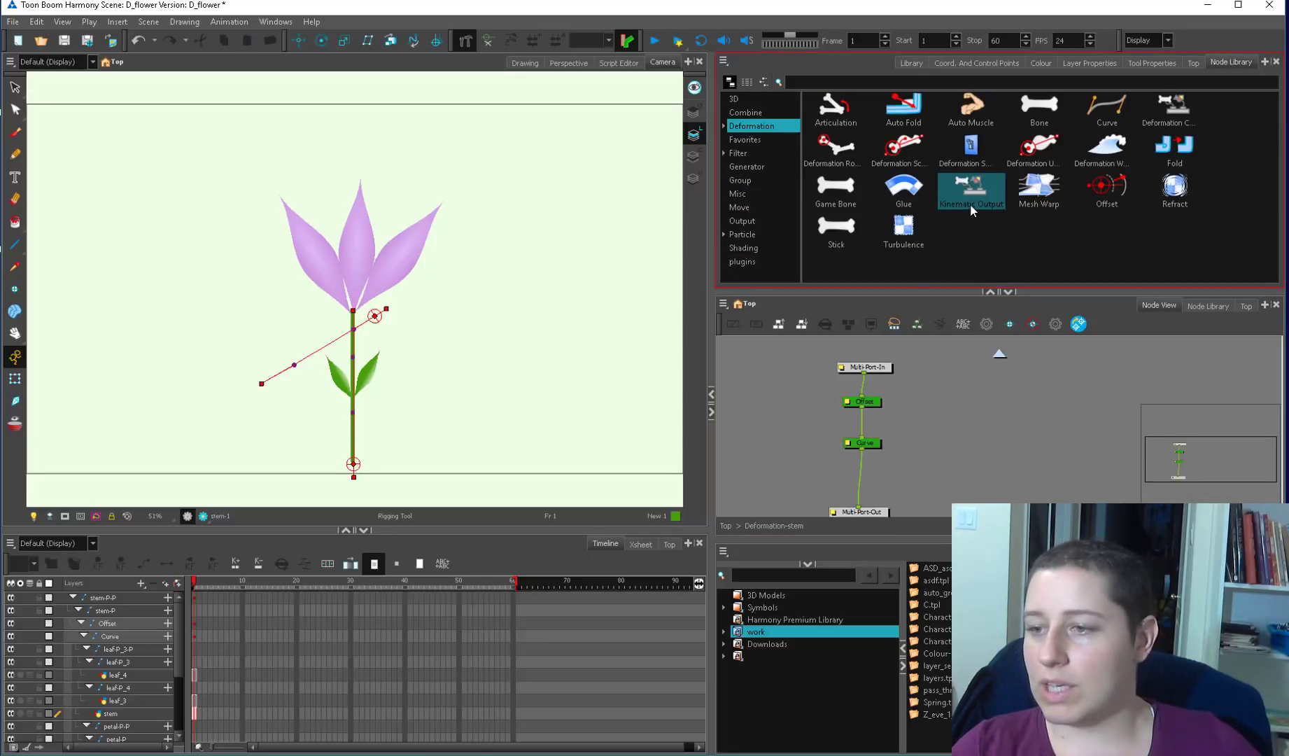
drag(820, 483, 820, 481)
mouse_move(892, 455)
mouse_down()
mouse_move(886, 385)
mouse_move(786, 399)
mouse_move(909, 427)
mouse_up()
drag(824, 435, 843, 486)
scroll(888, 455, up, 3)
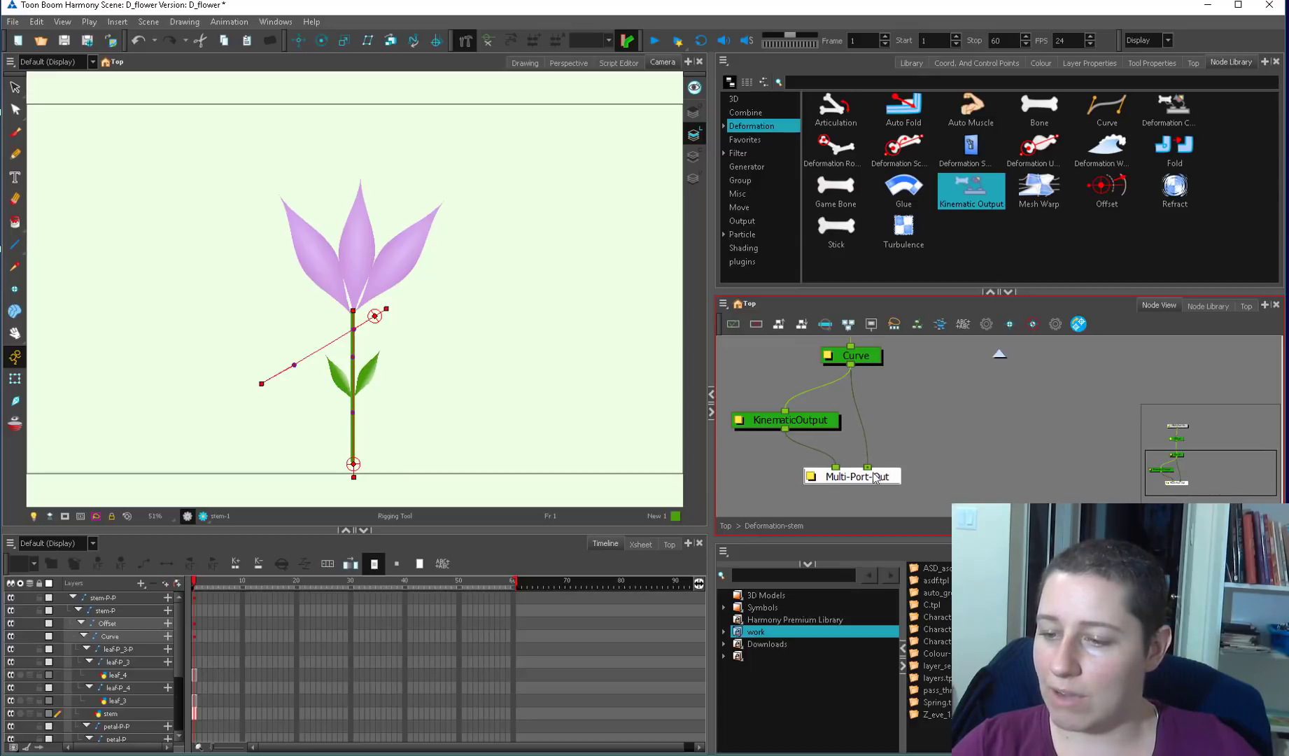
- Rearrange the group's outputs so Curve feeds the first Multi-Port-Out port and KinematicOutput feeds the second
click(726, 527)
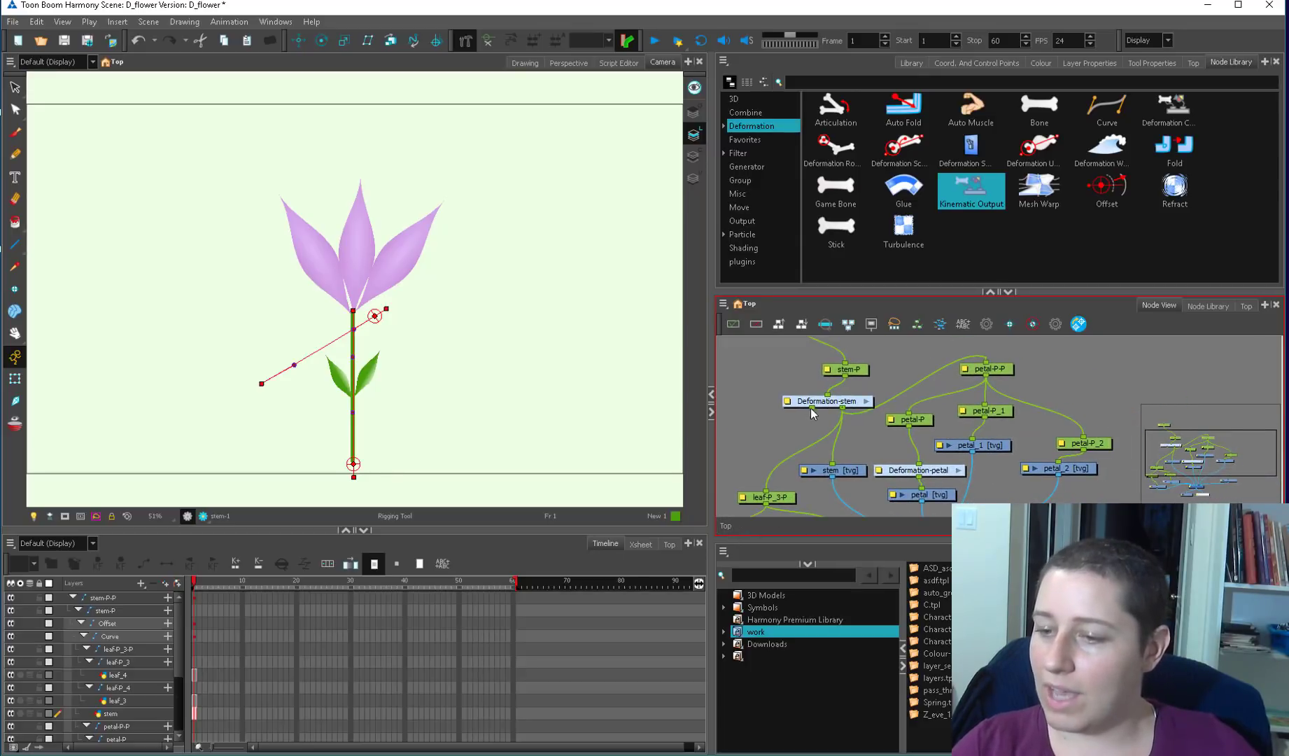
click(867, 402)
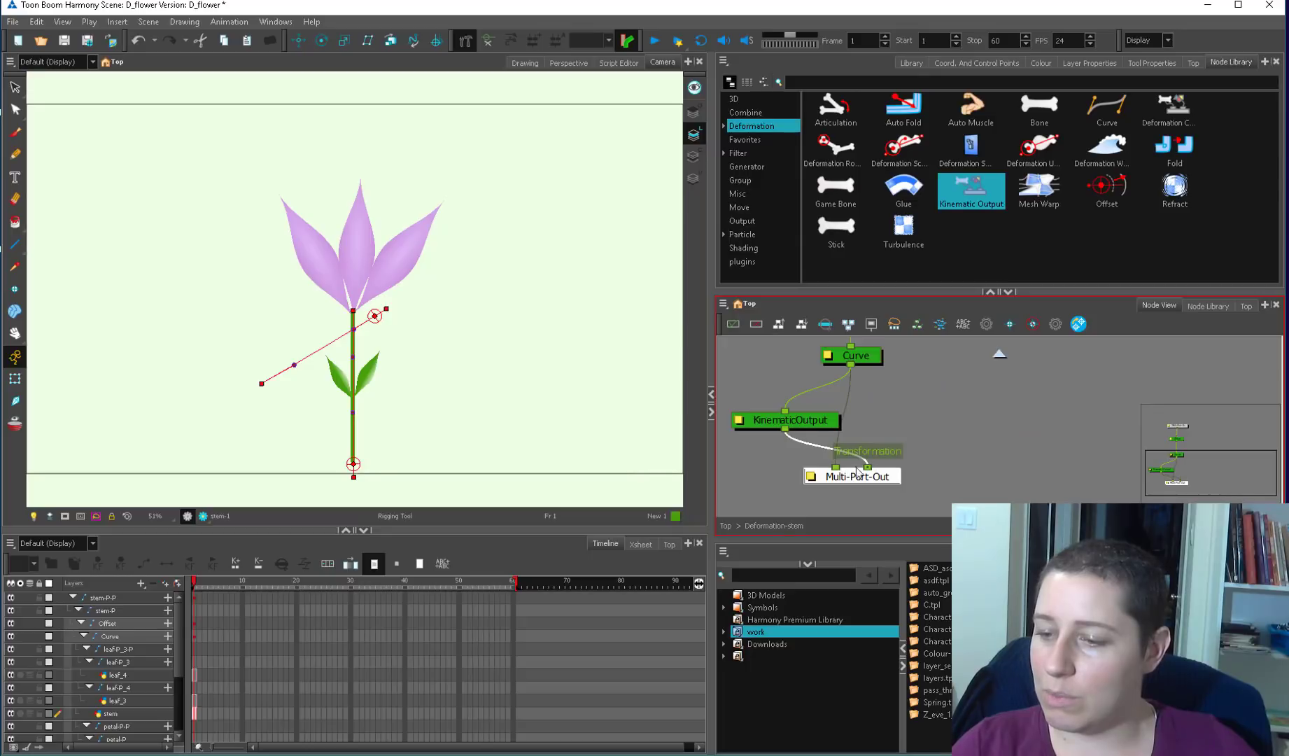
drag(809, 427, 955, 420)
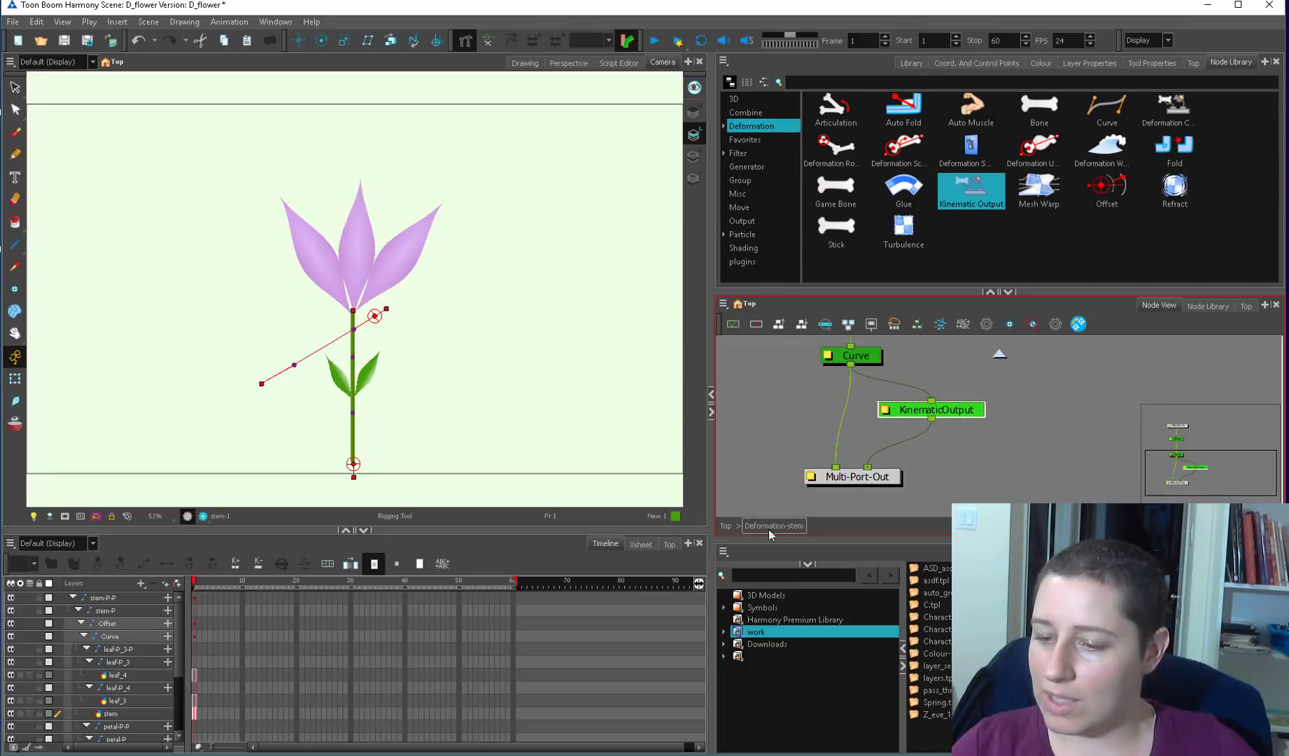
- Return to the top level and connect the petal-P-P peg to the kinematic output port of Deformation-stem
click(726, 526)
drag(789, 435, 931, 389)
click(998, 414)
drag(997, 415, 1018, 362)
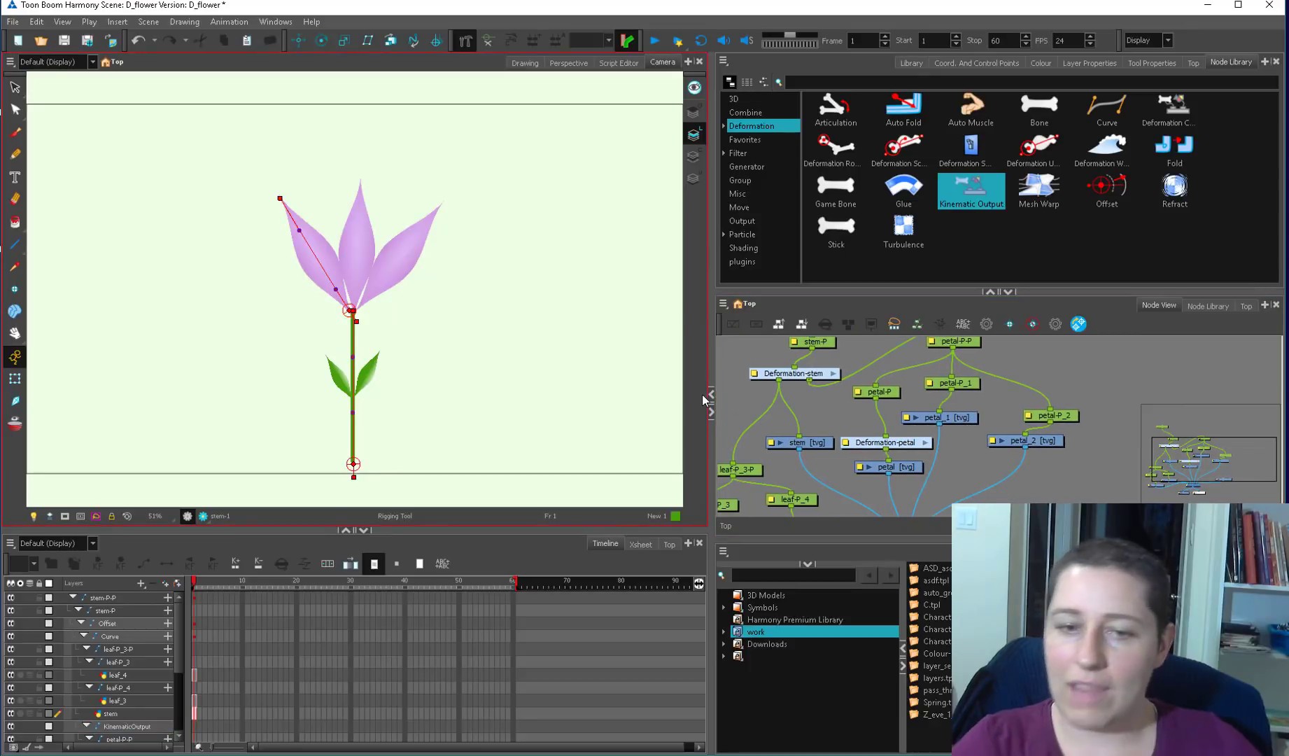
- Test moving the petal deformer's tip and bending the stem curve, and undo these deformations
drag(279, 199, 243, 249)
key(ctrl+z)
drag(352, 310, 395, 392)
drag(467, 361, 323, 290)
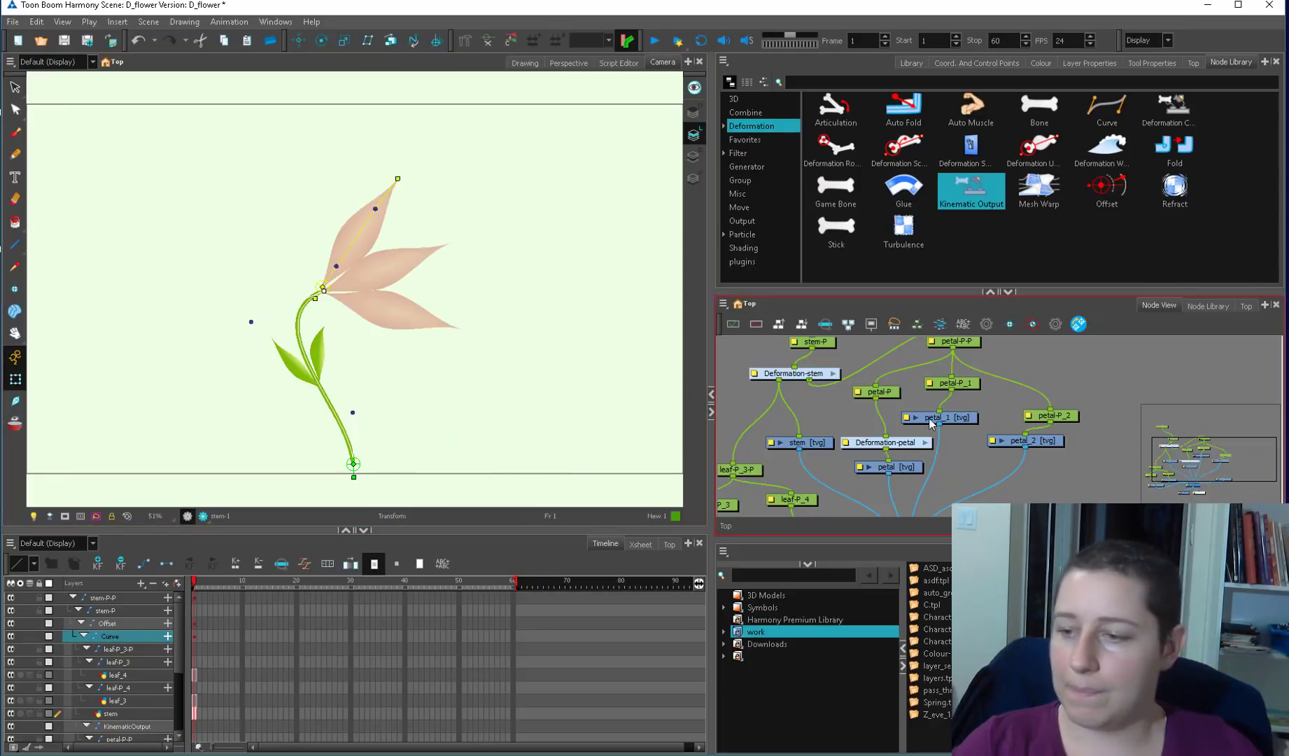
key(ctrl+z)
key(ctrl+z)
key(ctrl+z)
key(ctrl+z)
key(ctrl+z)
key(ctrl+z)
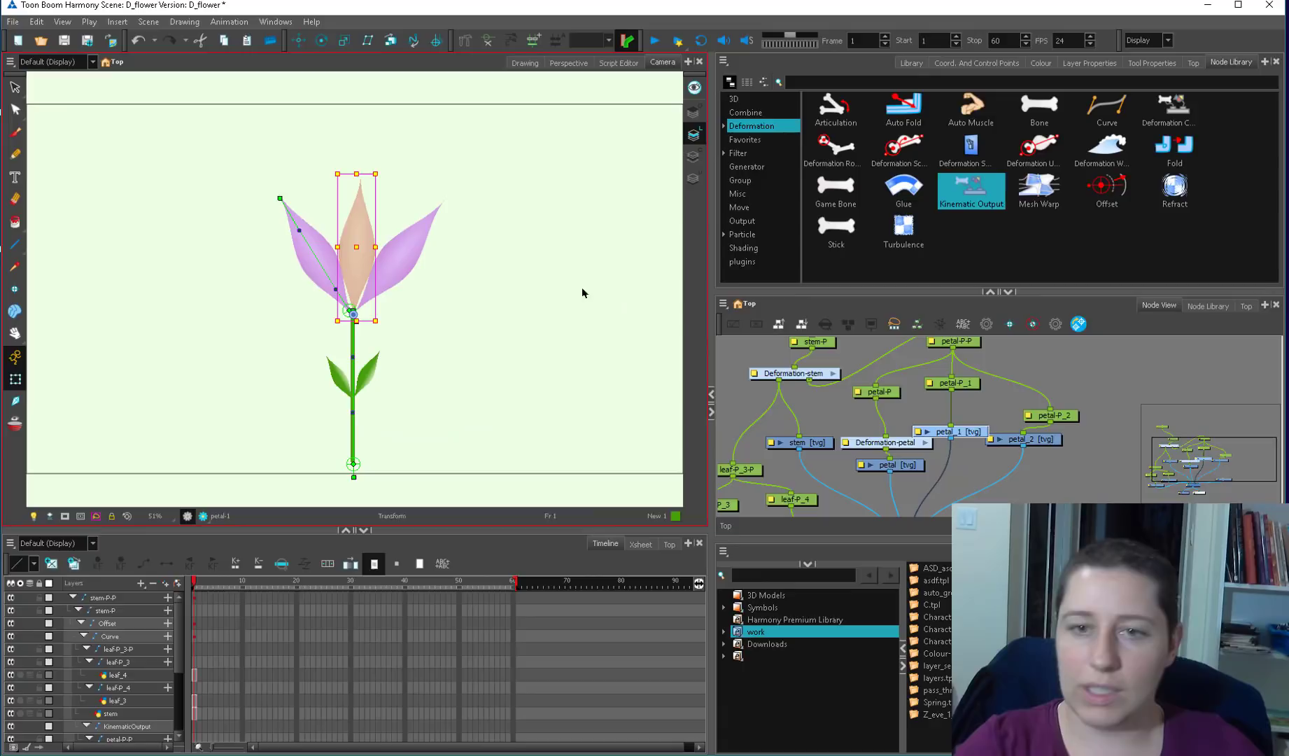
- Create curve deformers along petal_1 and petal_2 from base to tip with the Rigging tool, moving the petal_2 node down for space
click(465, 40)
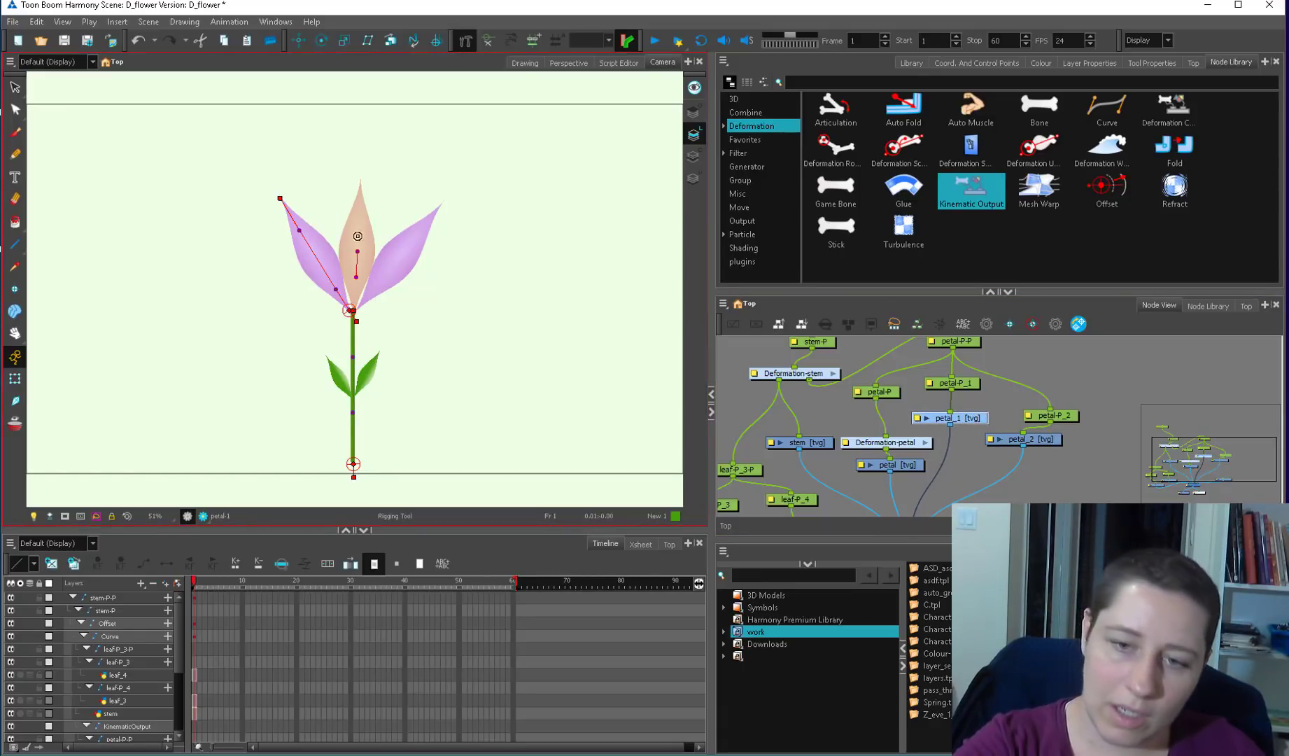
click(360, 167)
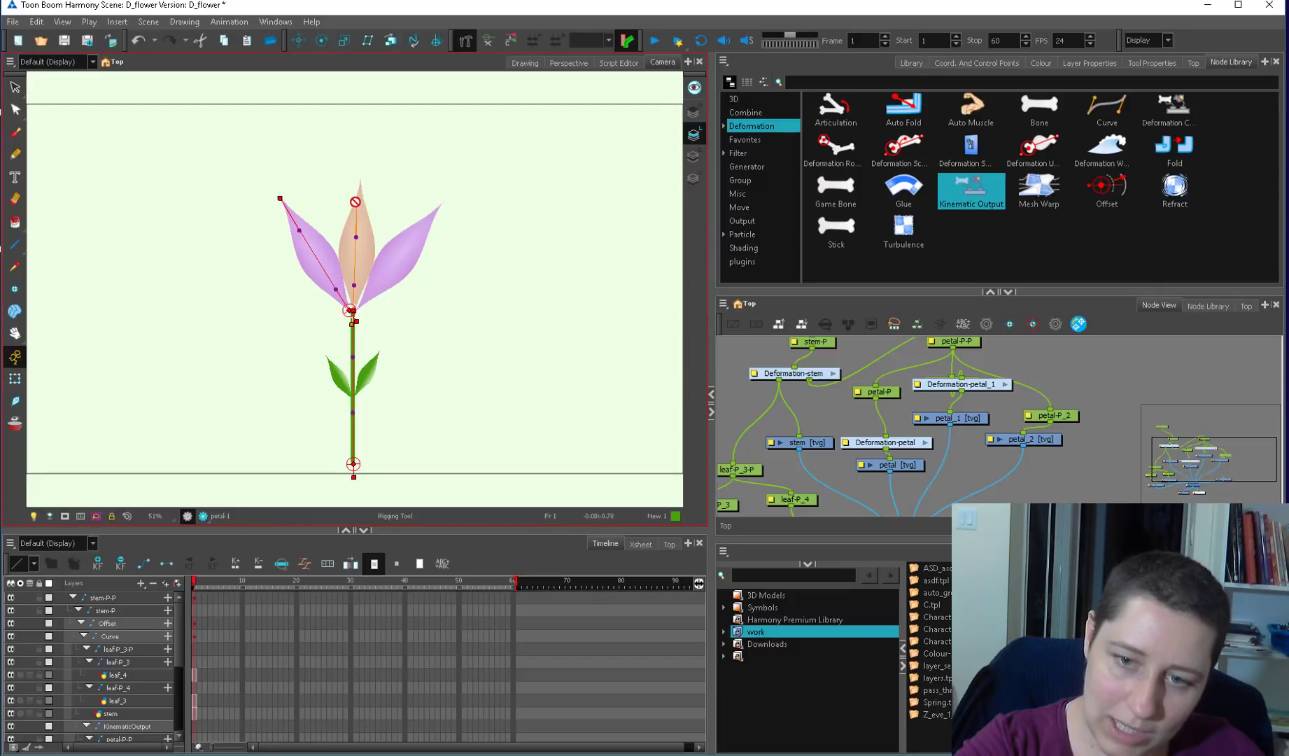
drag(1024, 439, 1042, 472)
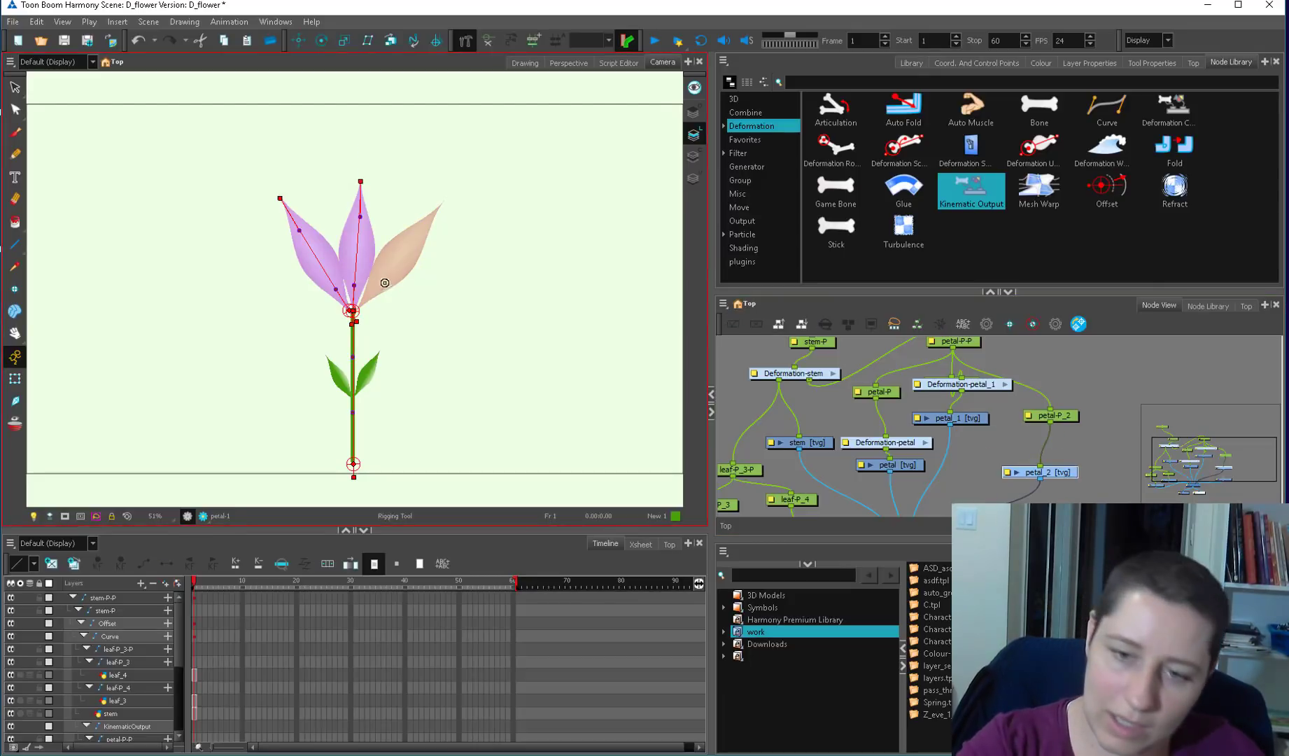
click(456, 193)
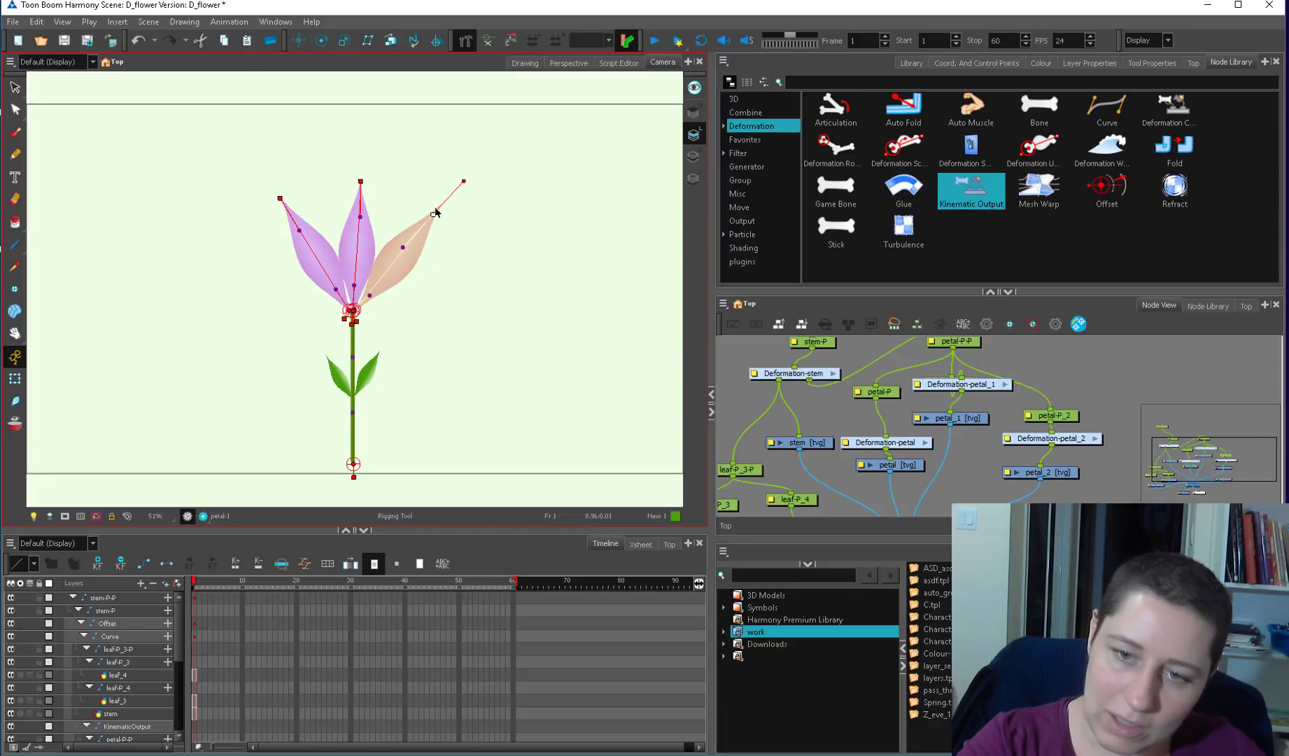
- Test bending the stem curve and moving the petal tips with the Transform tool, and undo these deformations
click(15, 379)
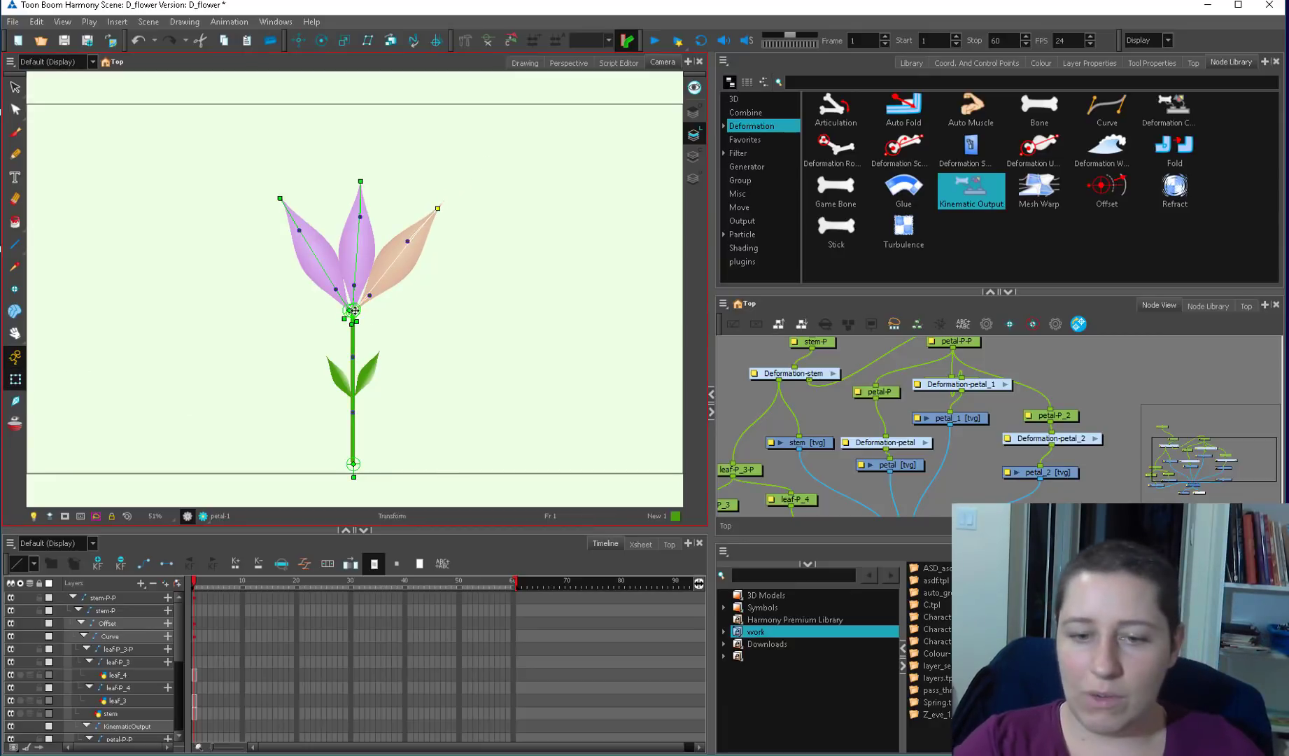
drag(352, 310, 220, 368)
drag(219, 415, 278, 387)
drag(146, 257, 107, 304)
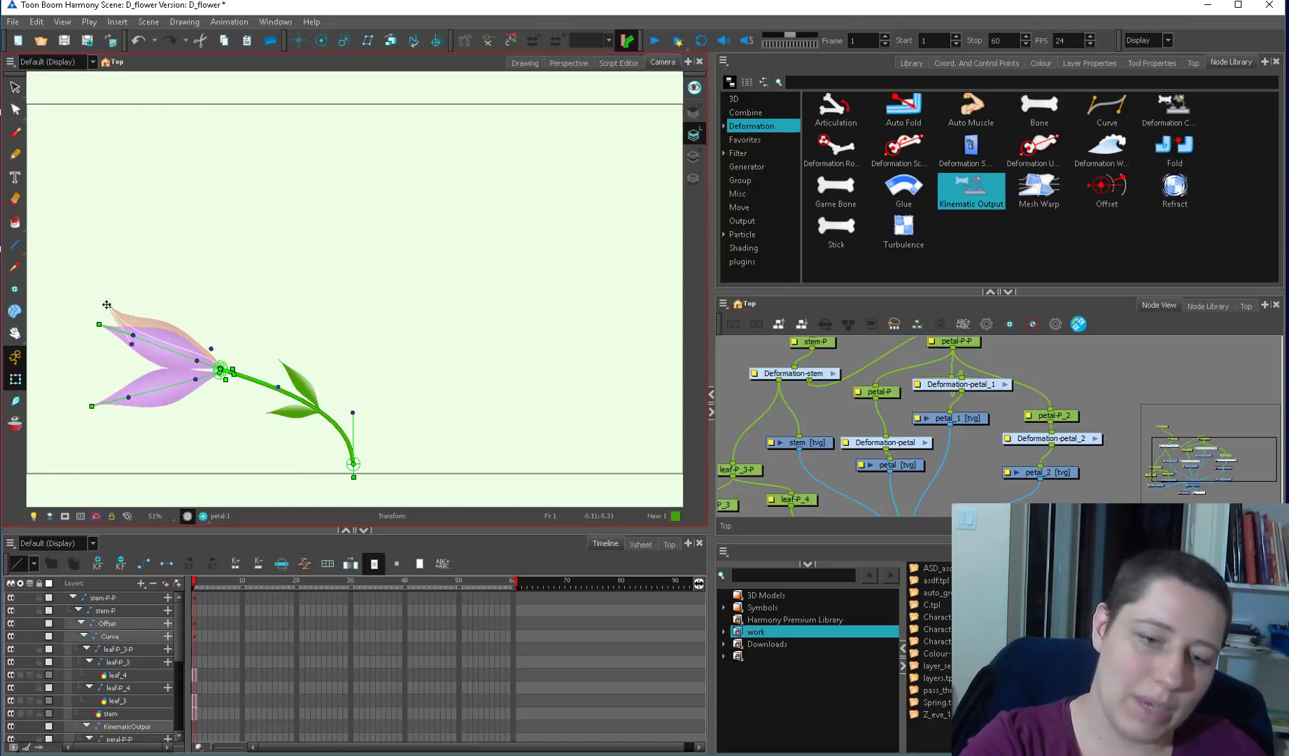
drag(97, 413, 139, 337)
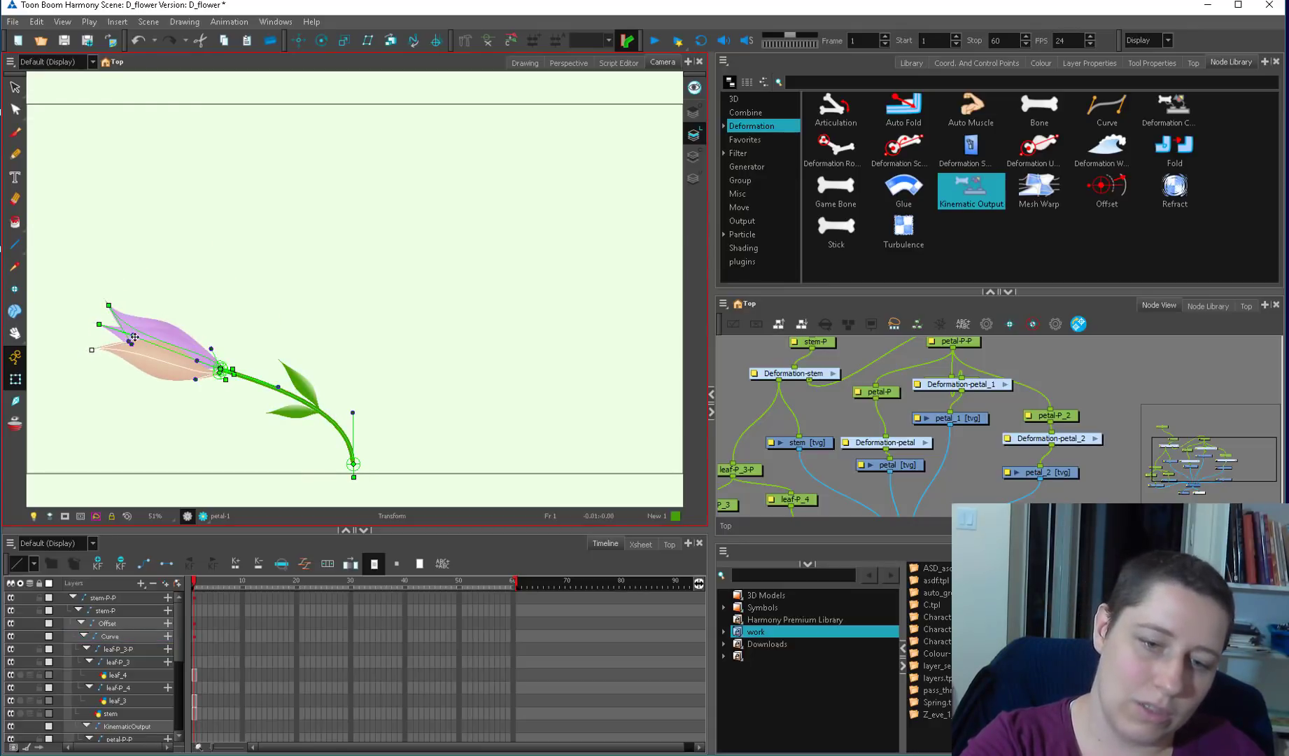
click(134, 337)
click(121, 332)
click(748, 410)
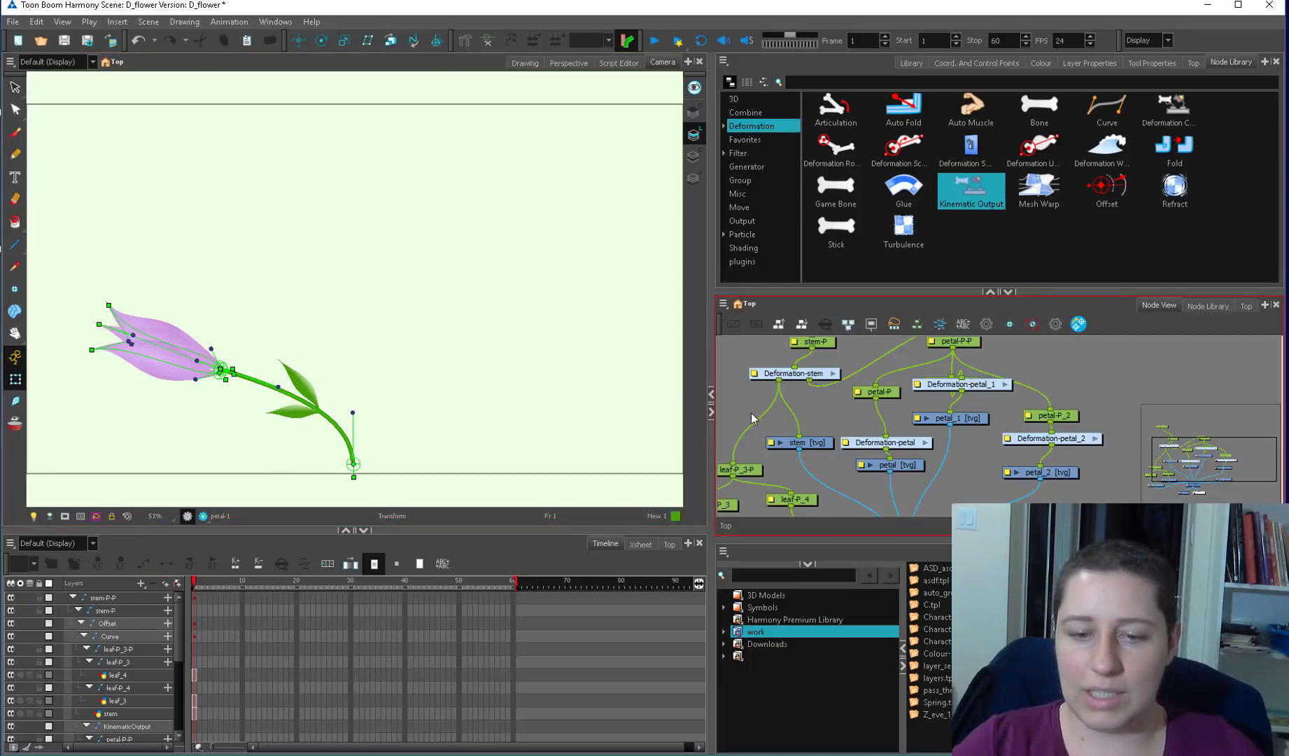
key(ctrl+z)
key(ctrl+z)
key(ctrl+z)
- Connect the leaf-P_3-P peg to the kinematic output port of Deformation-stem
scroll(894, 411, down, 1)
drag(829, 420, 860, 394)
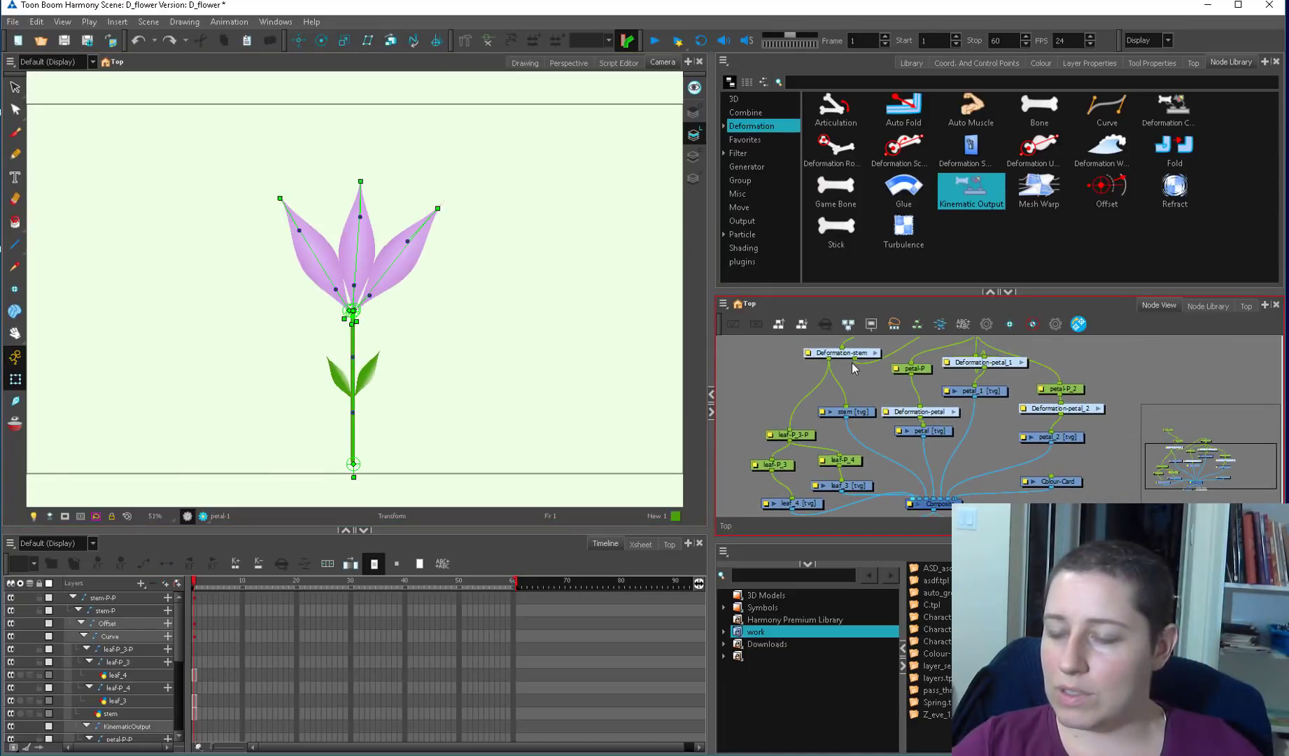
drag(798, 425, 789, 433)
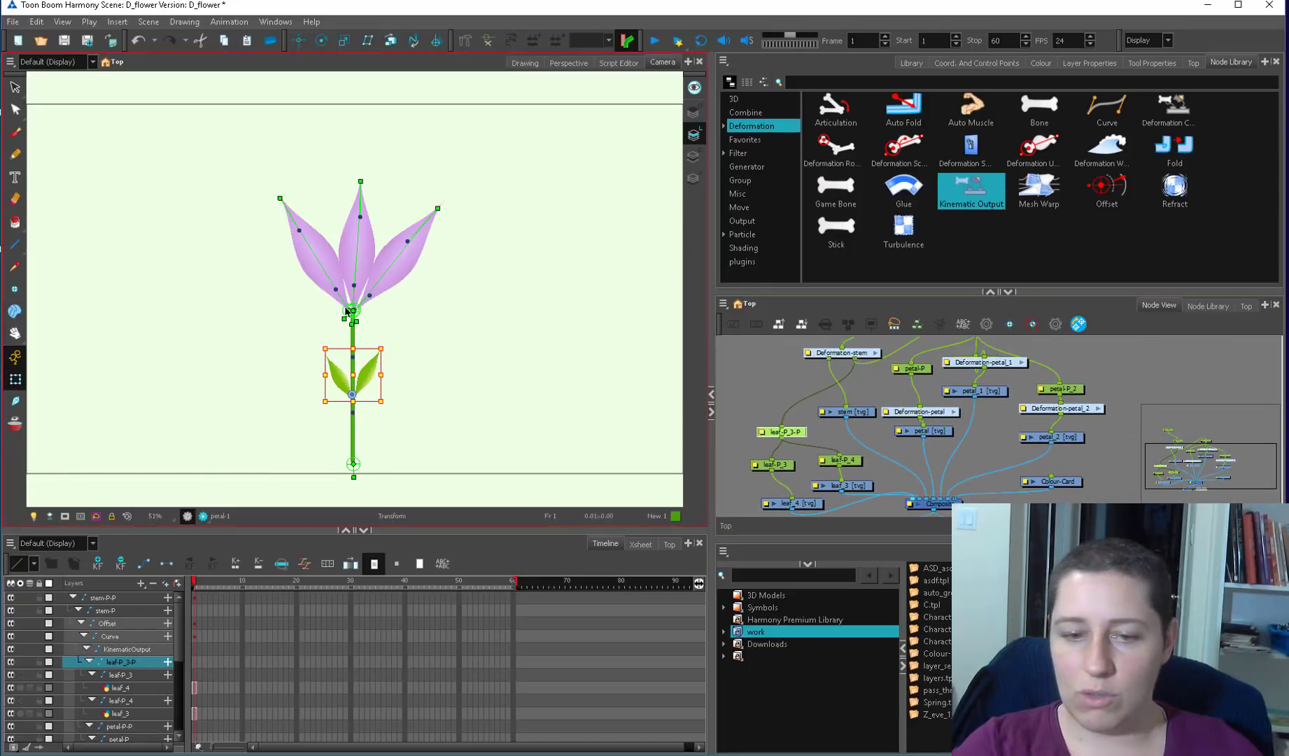
- Test bending the stem by its upper end point and curve handle, undoing each deformation
drag(355, 310, 506, 364)
key(ctrl+z)
scroll(386, 354, up, 2)
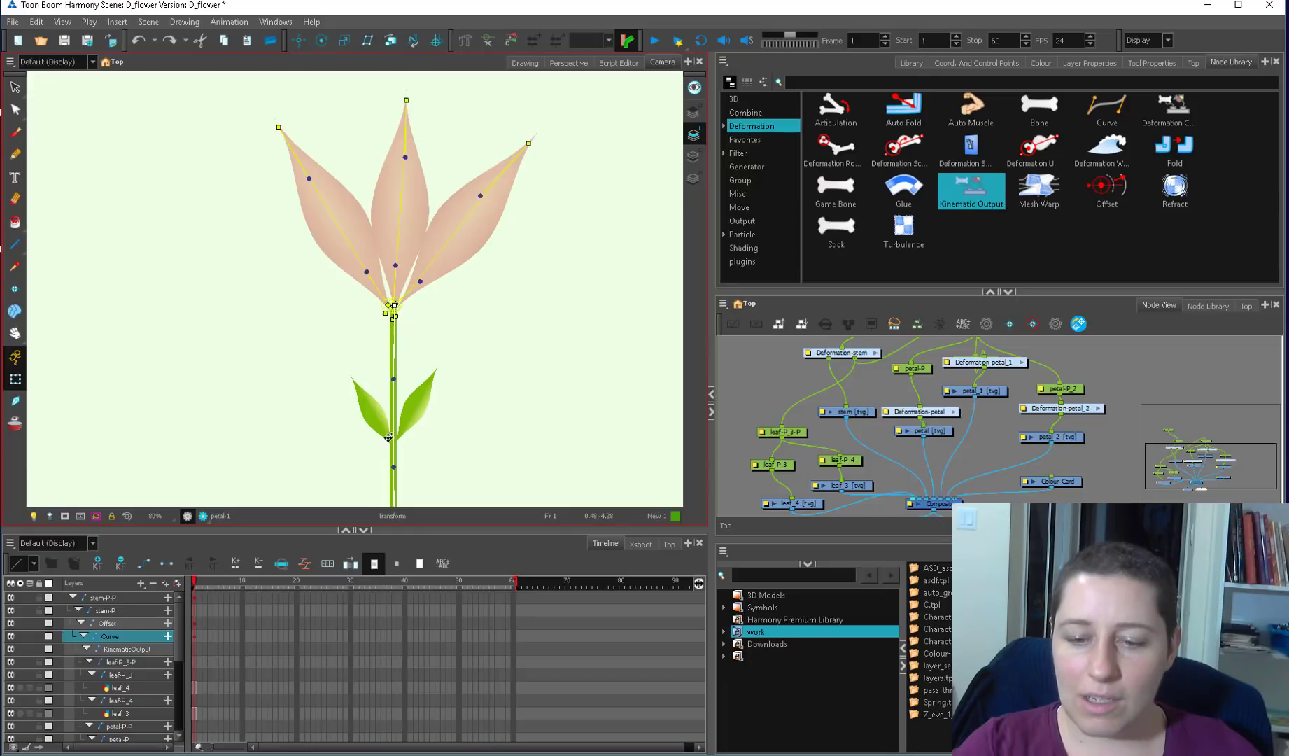
drag(394, 380, 456, 379)
key(ctrl+z)
key(space)
- Select the stem drawing, switch to the Rigging tool, and show only the stem's deformation controls
click(400, 374)
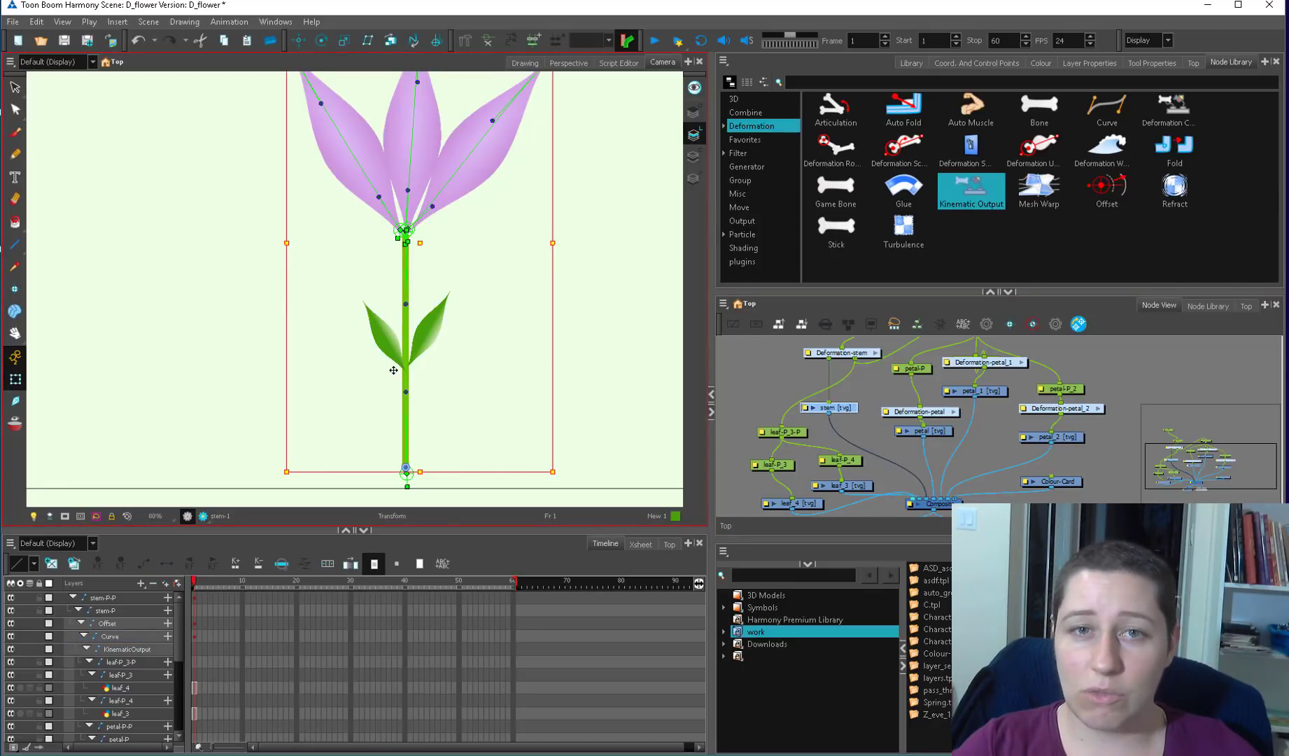
drag(852, 410, 853, 398)
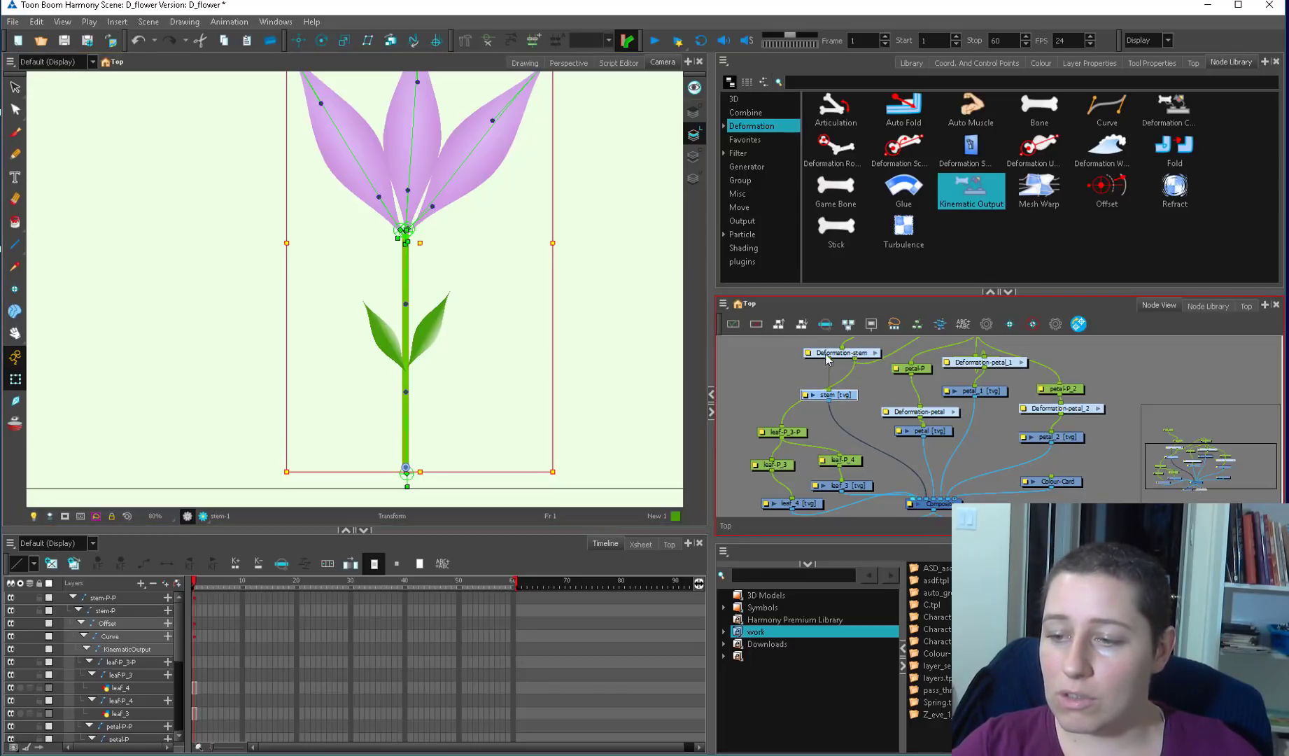
click(466, 41)
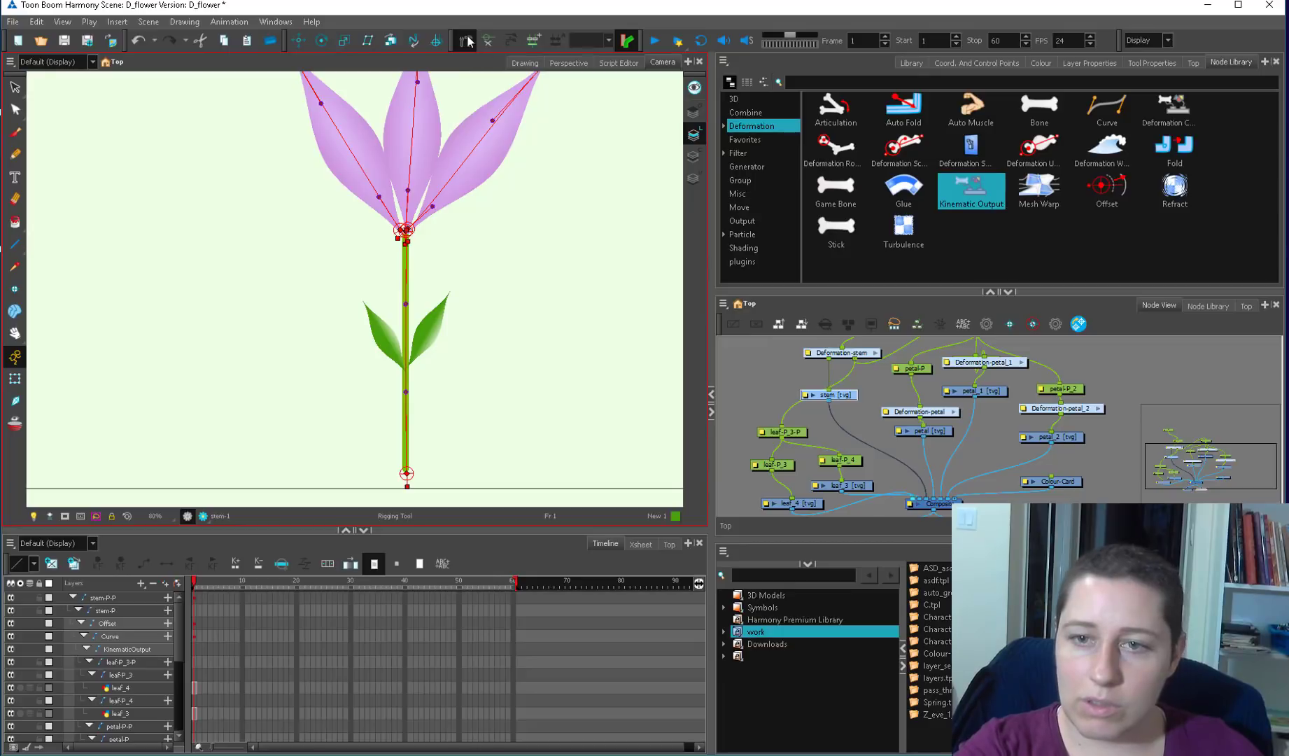
scroll(427, 357, up, 4)
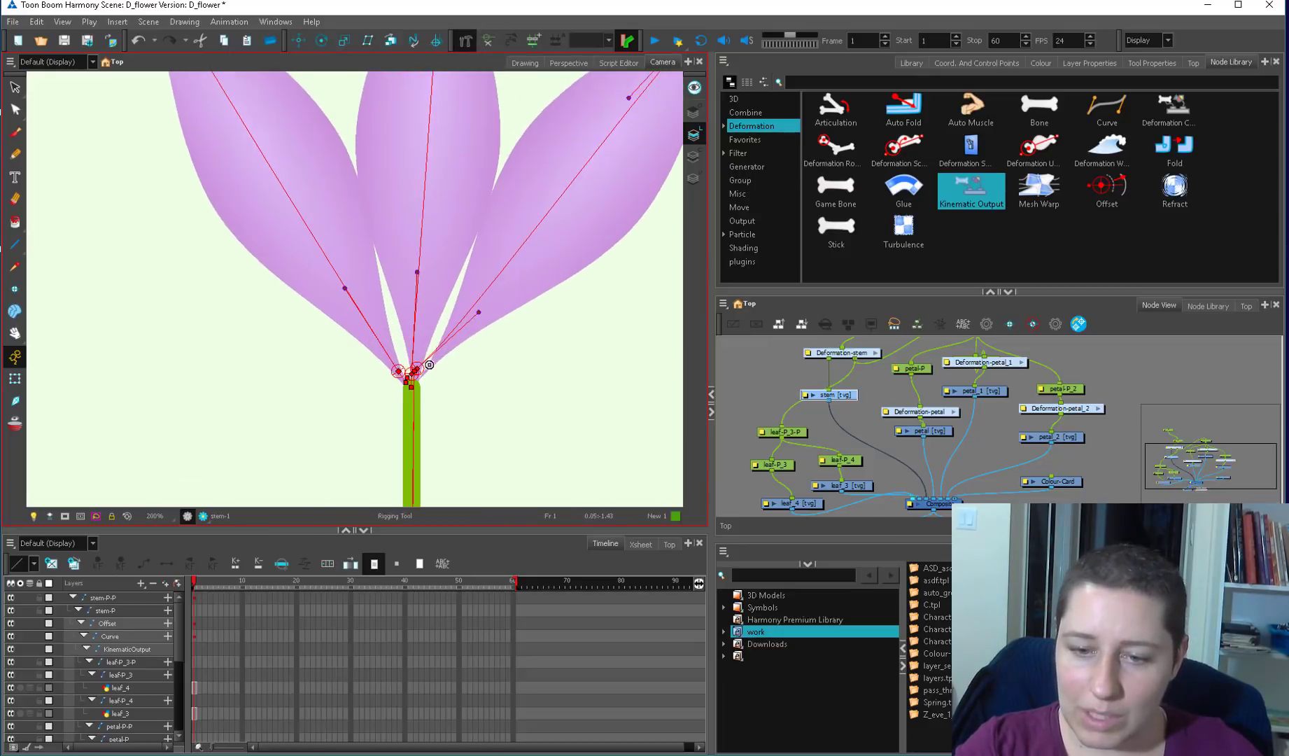
scroll(429, 365, up, 1)
key(shift+c)
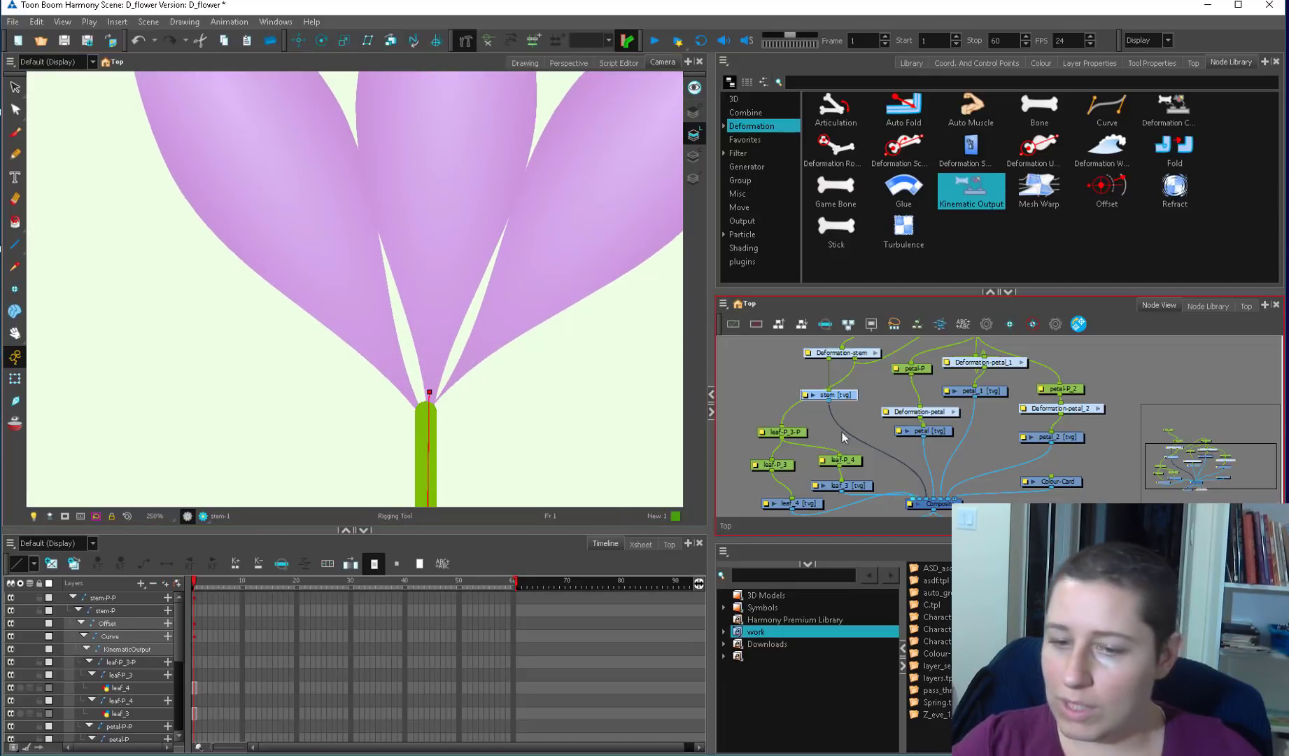
- Shorten the stem's curve so it ends at the base of the leaves, and align its handles along the stem
scroll(536, 434, down, 2)
scroll(536, 434, down, 2)
drag(538, 465, 552, 403)
drag(371, 434, 367, 355)
click(391, 351)
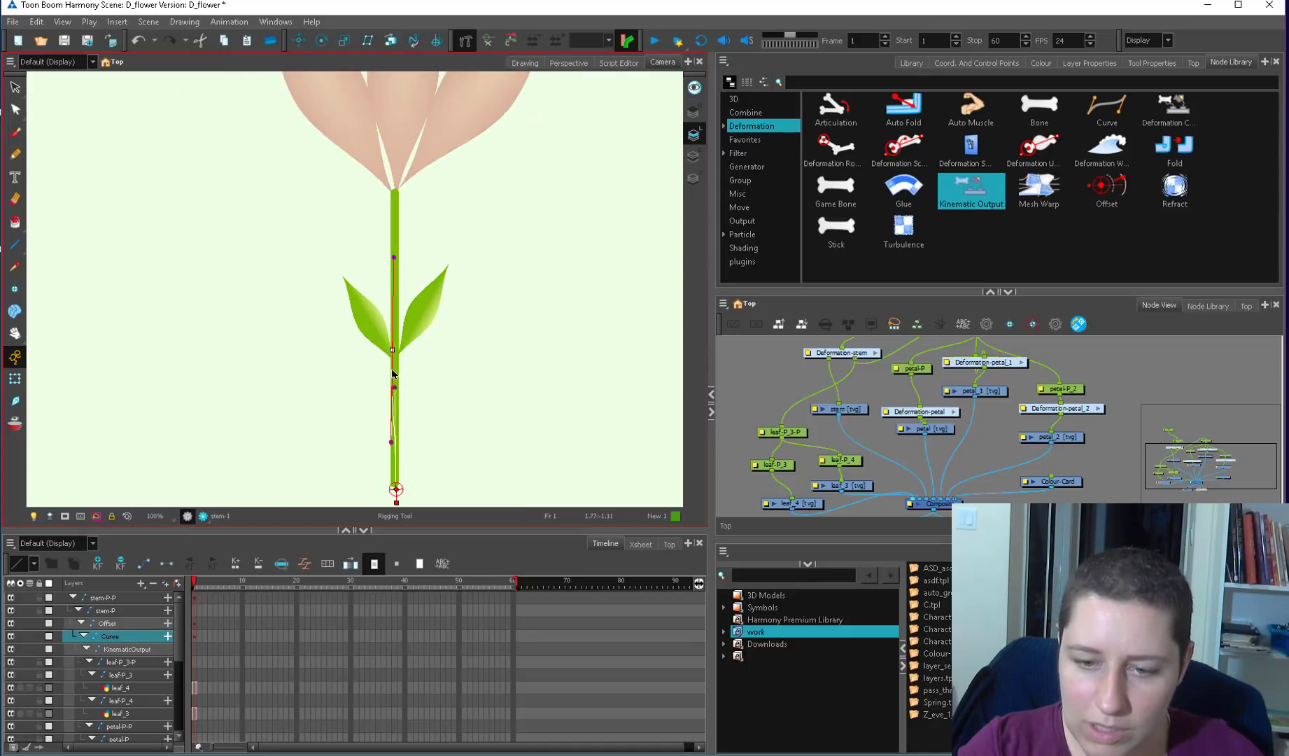
drag(390, 446, 437, 320)
scroll(422, 322, up, 1)
key(ctrl+z)
scroll(432, 362, up, 1)
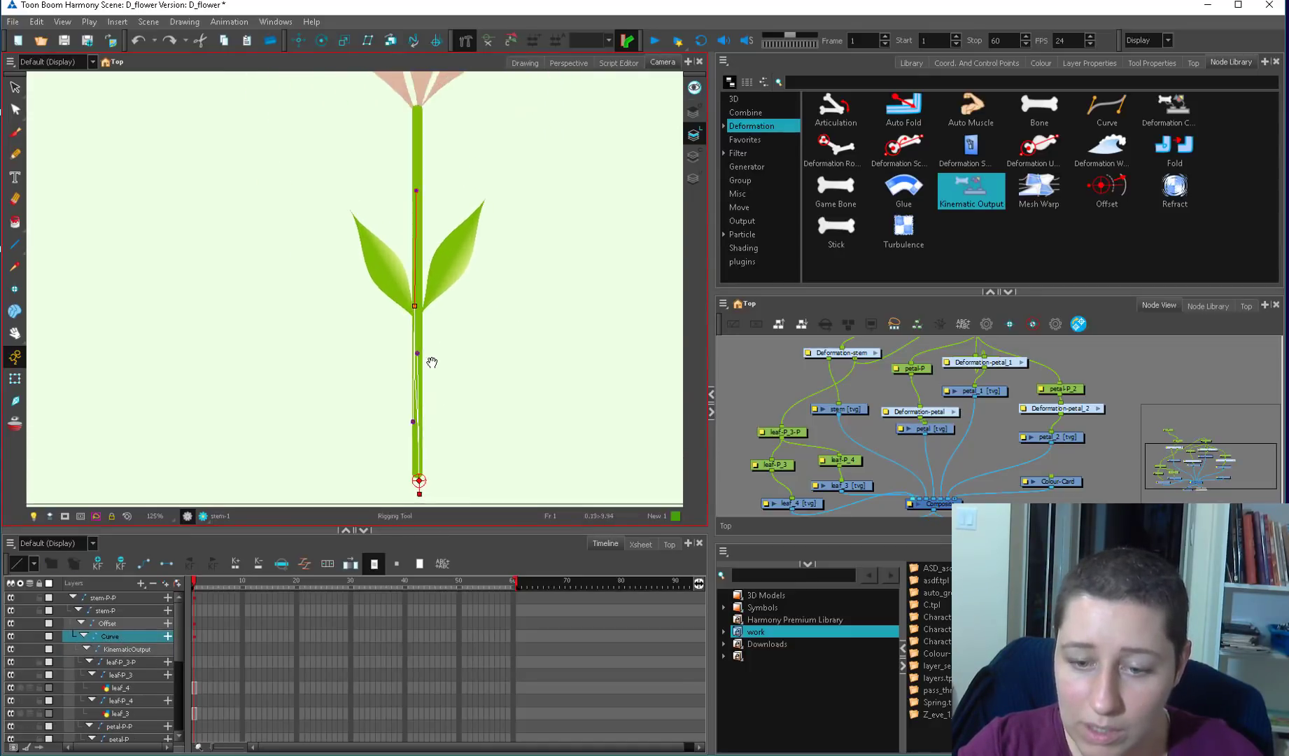
drag(428, 459, 432, 354)
drag(439, 308, 438, 315)
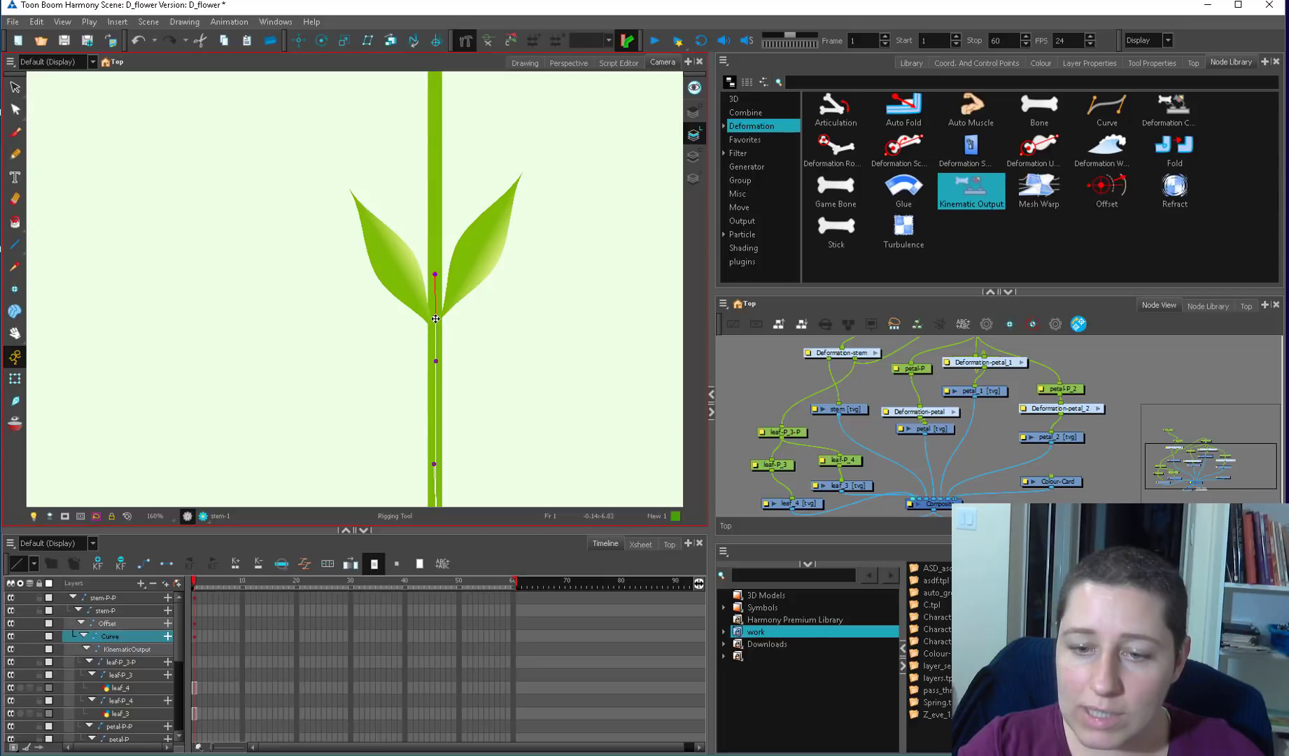
- Add a second curve to the stem deformer, running from the leaf base to the top of the stem
scroll(480, 243, down, 1)
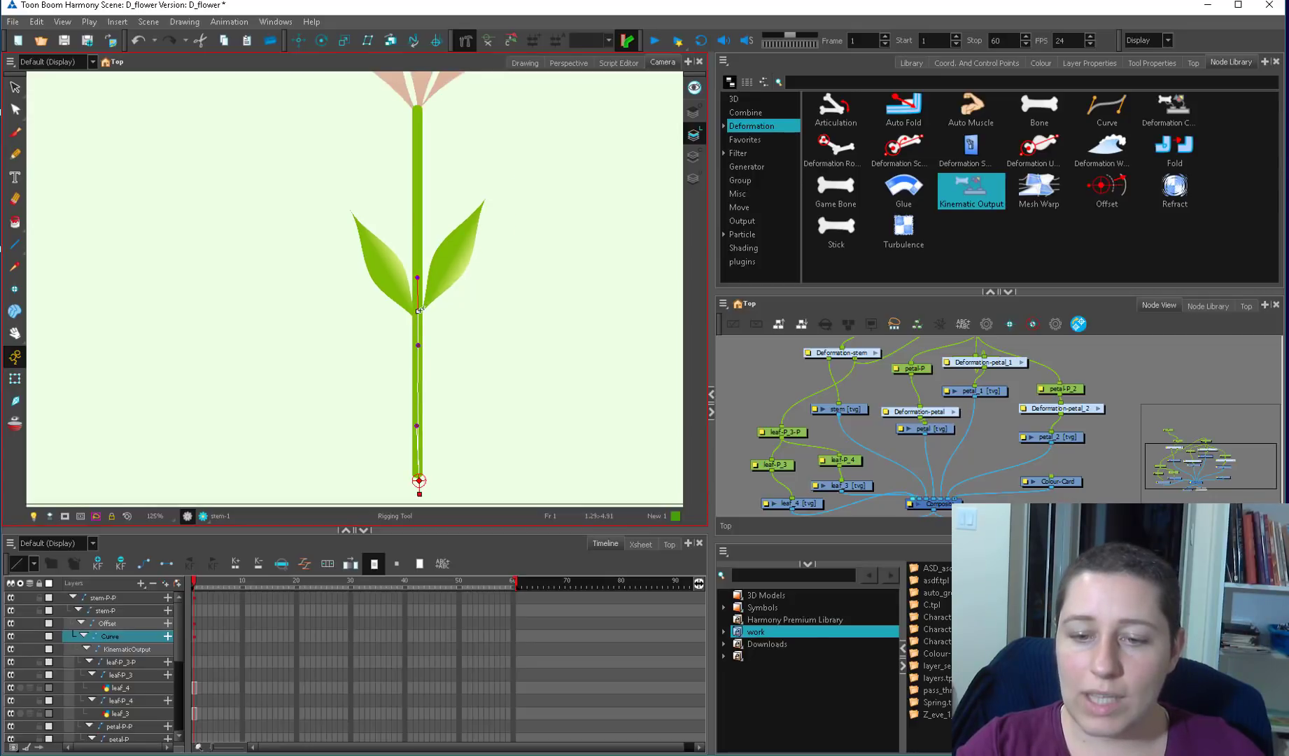
drag(431, 314, 433, 519)
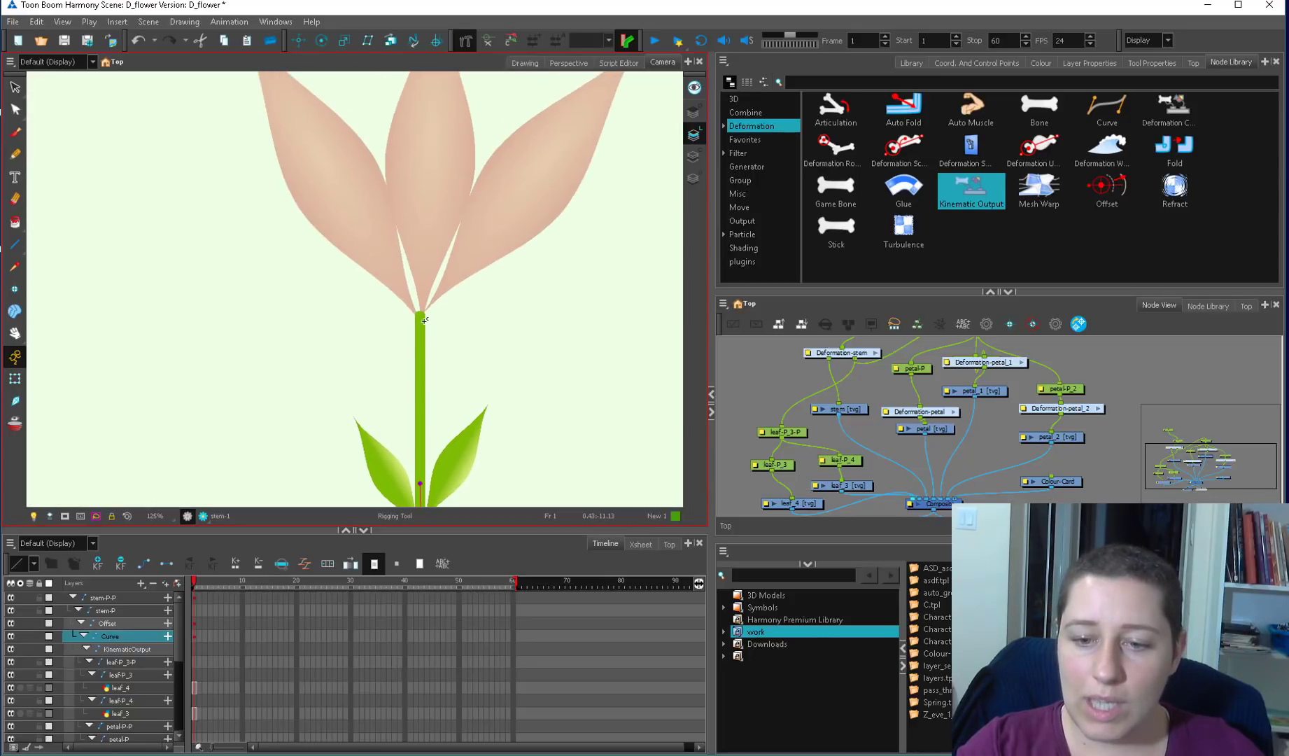
drag(421, 359, 420, 361)
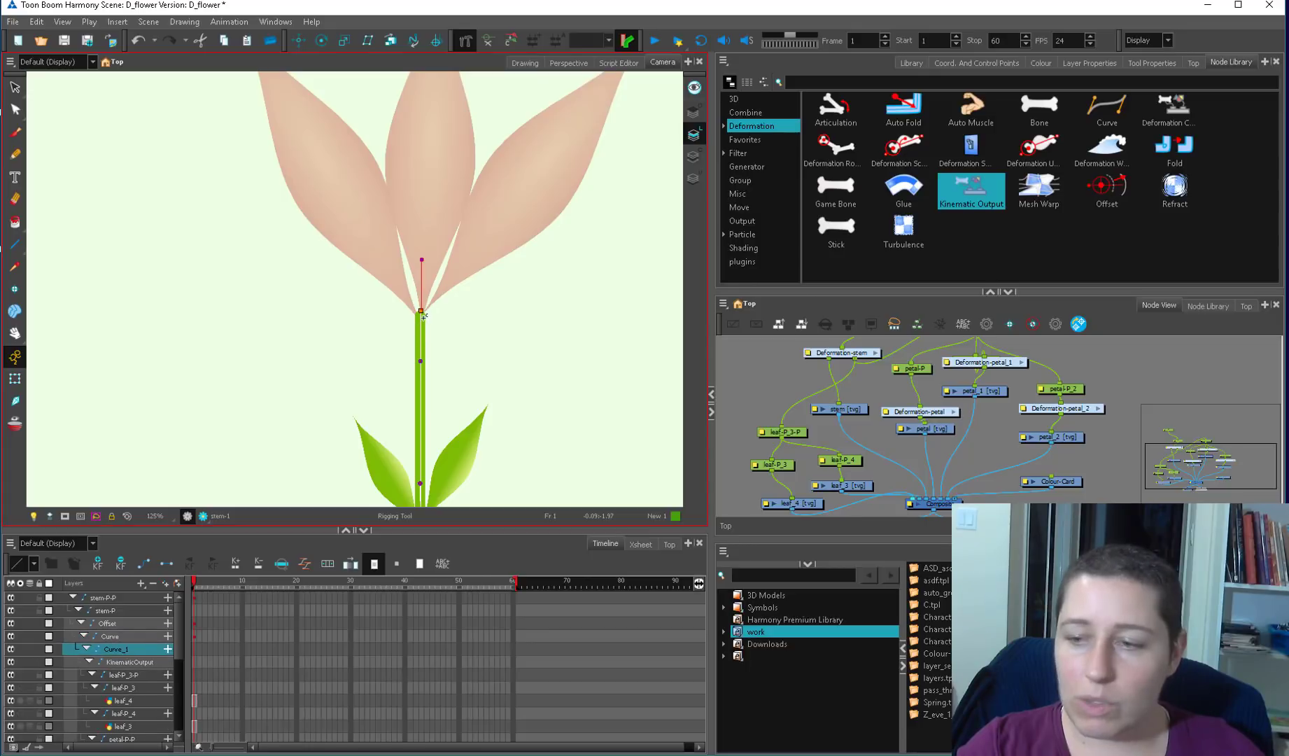
- Enlarge the Node View, open the Deformation-stem group, and select its Curve node
drag(897, 368, 863, 404)
scroll(862, 404, up, 1)
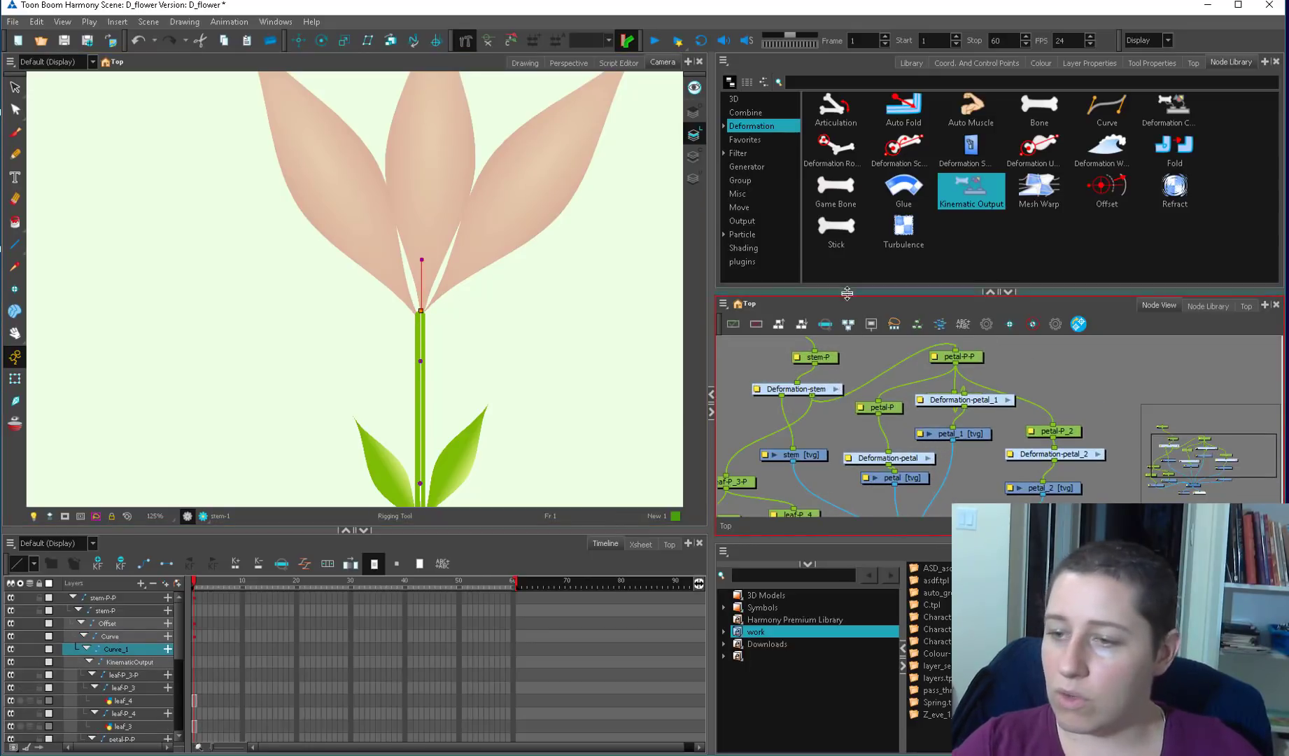
drag(846, 294, 848, 210)
scroll(910, 343, up, 1)
mouse_move(851, 353)
mouse_down()
mouse_move(909, 343)
mouse_move(870, 406)
mouse_move(862, 268)
mouse_move(866, 338)
mouse_up()
click(885, 337)
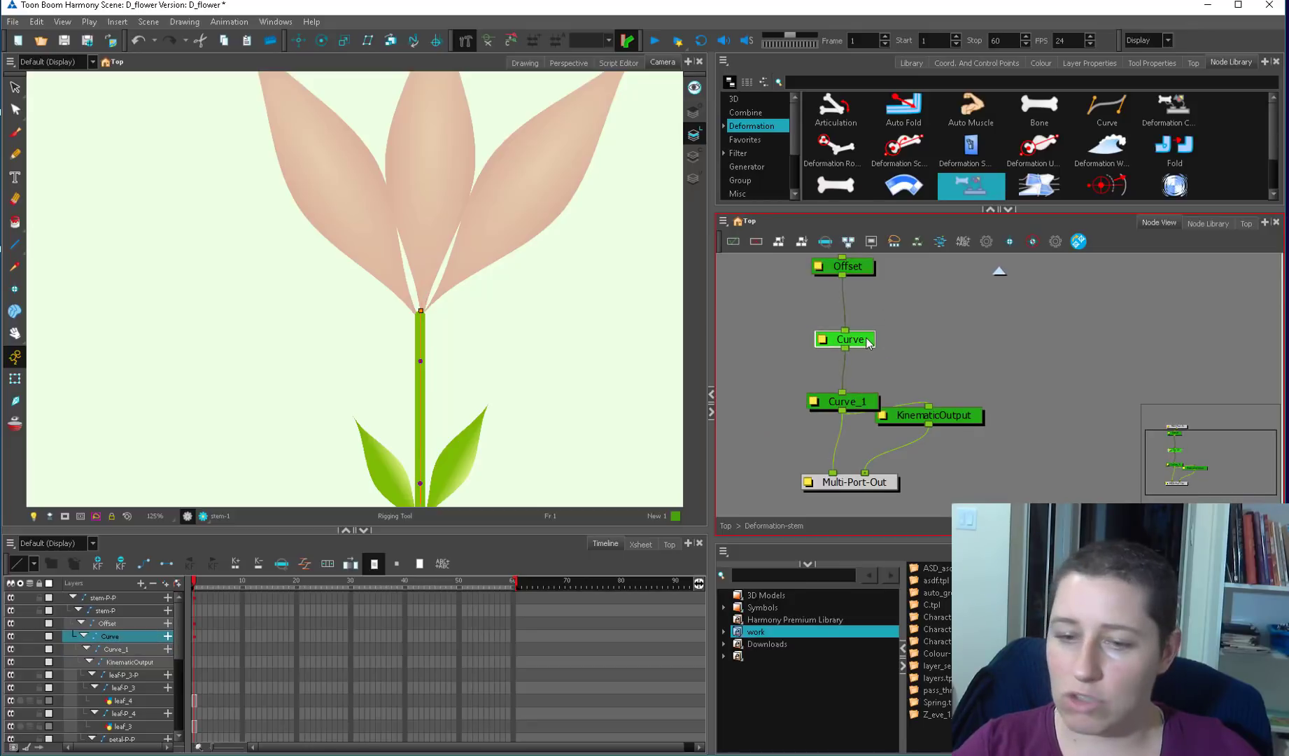
- Examine the curve points along the stem and the Offset point at its base, with the Offset node selected
key(1)
drag(431, 460, 467, 358)
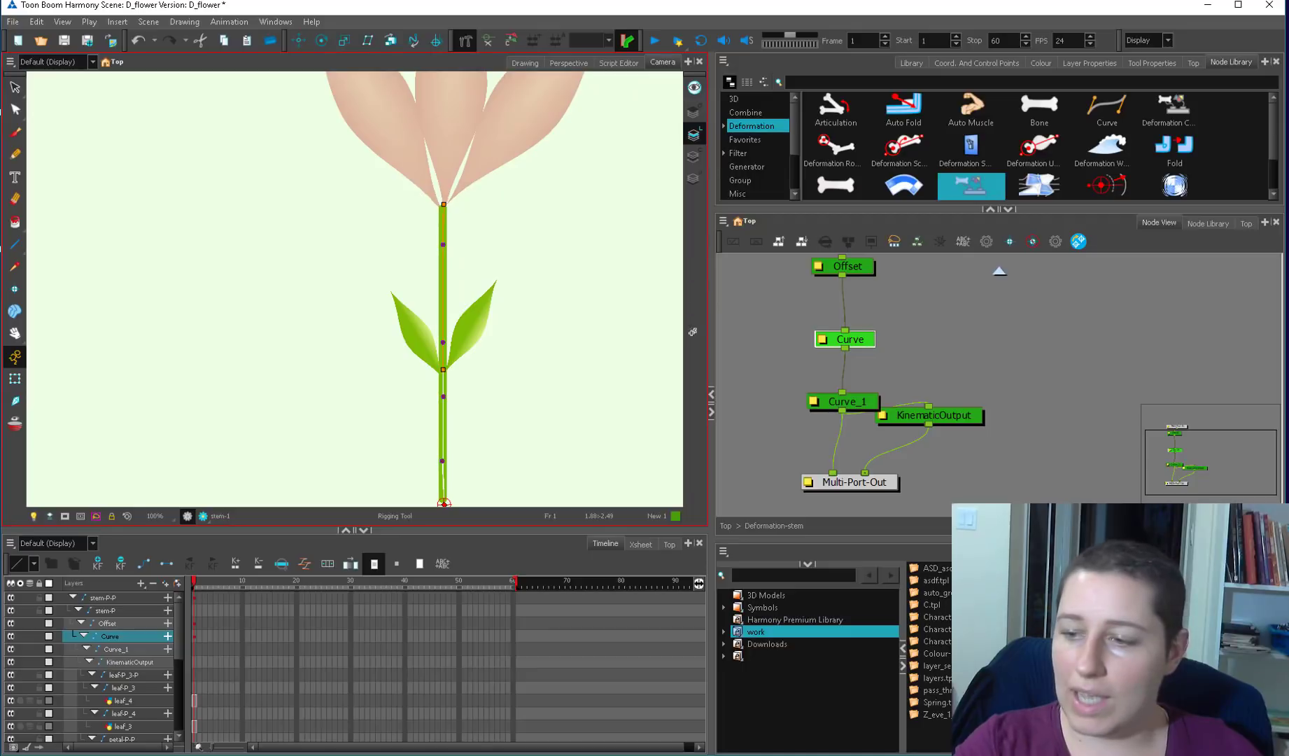
drag(880, 288, 848, 294)
drag(509, 448, 506, 348)
key(2)
key(2)
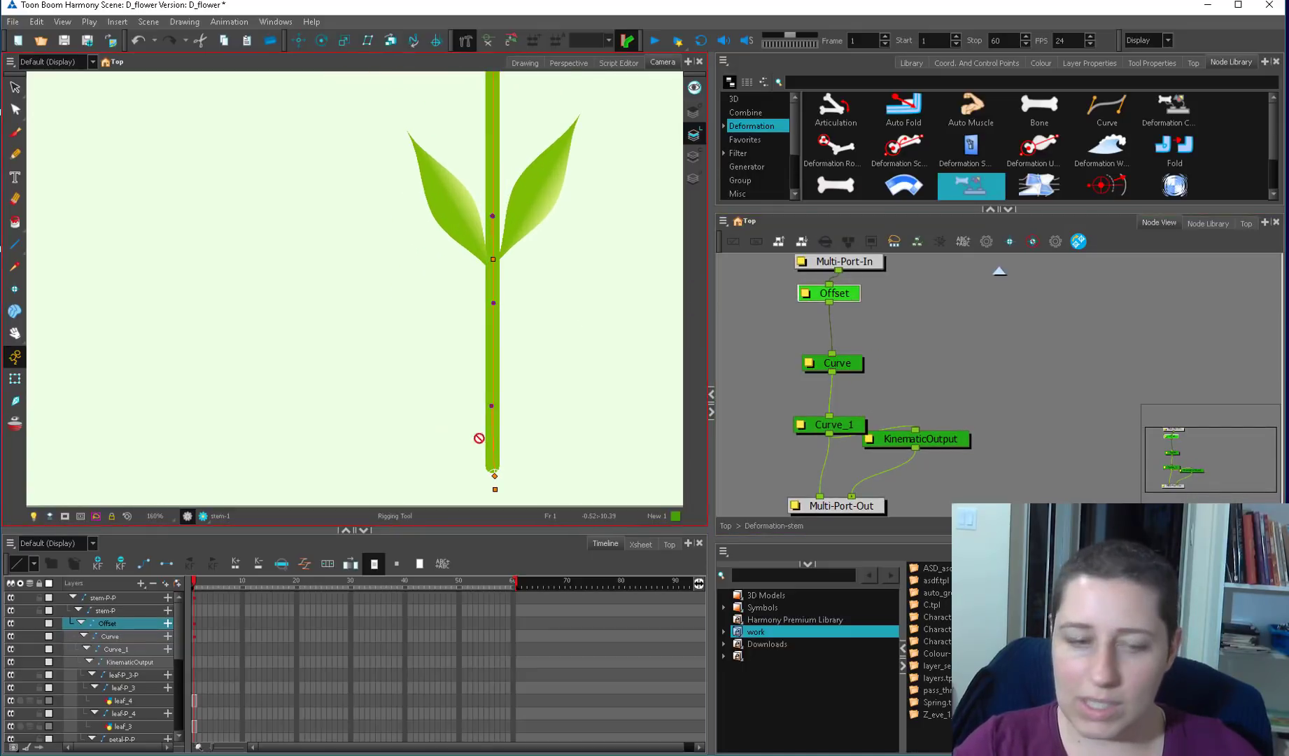
click(14, 379)
drag(607, 411, 501, 314)
key(2)
key(2)
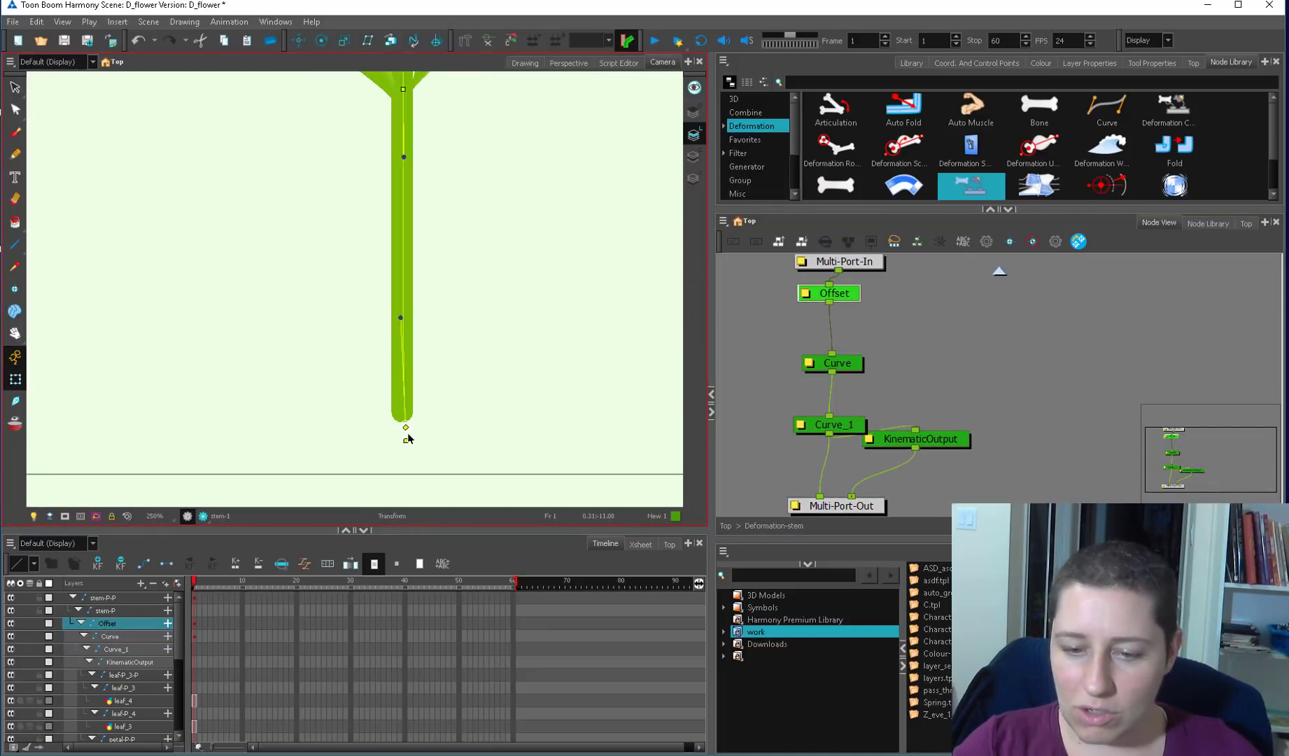
- Return to the top level, disable the Colour-Card node to inspect the stem's curve points, and re-enable it
click(999, 271)
drag(1099, 437, 1087, 433)
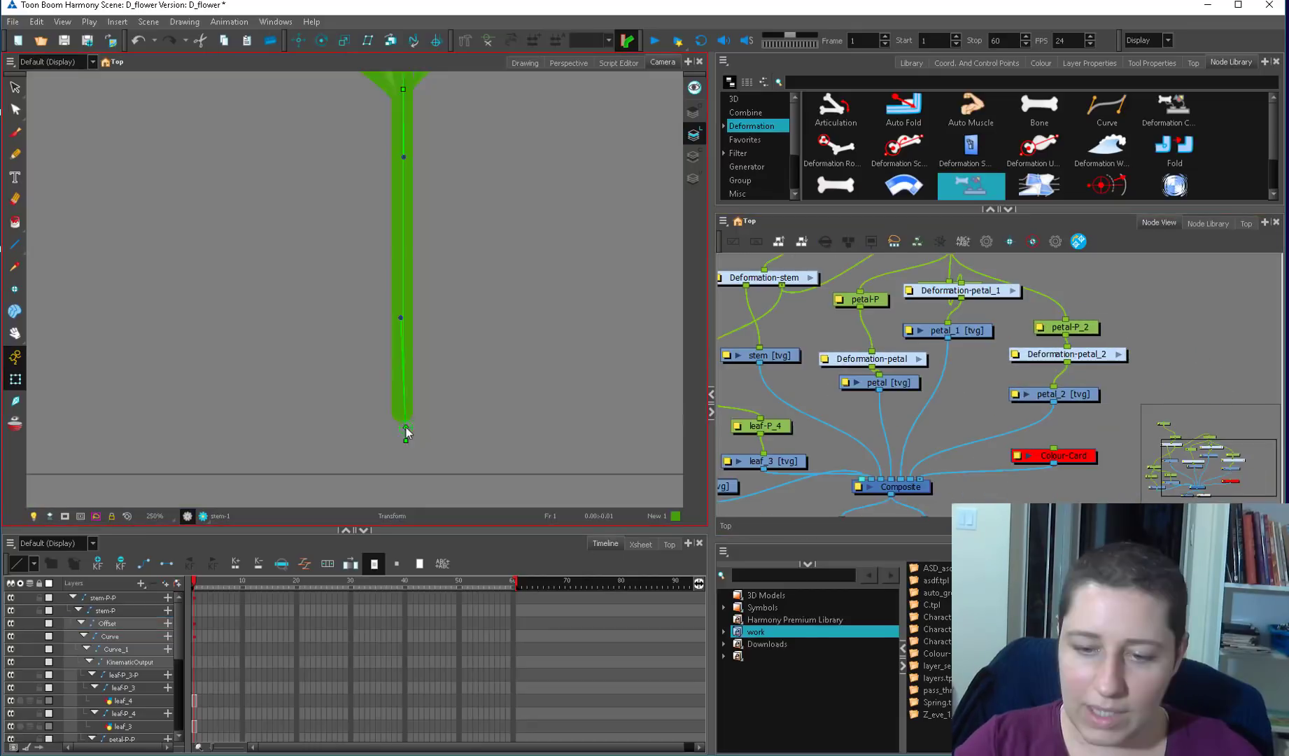
click(406, 429)
click(466, 41)
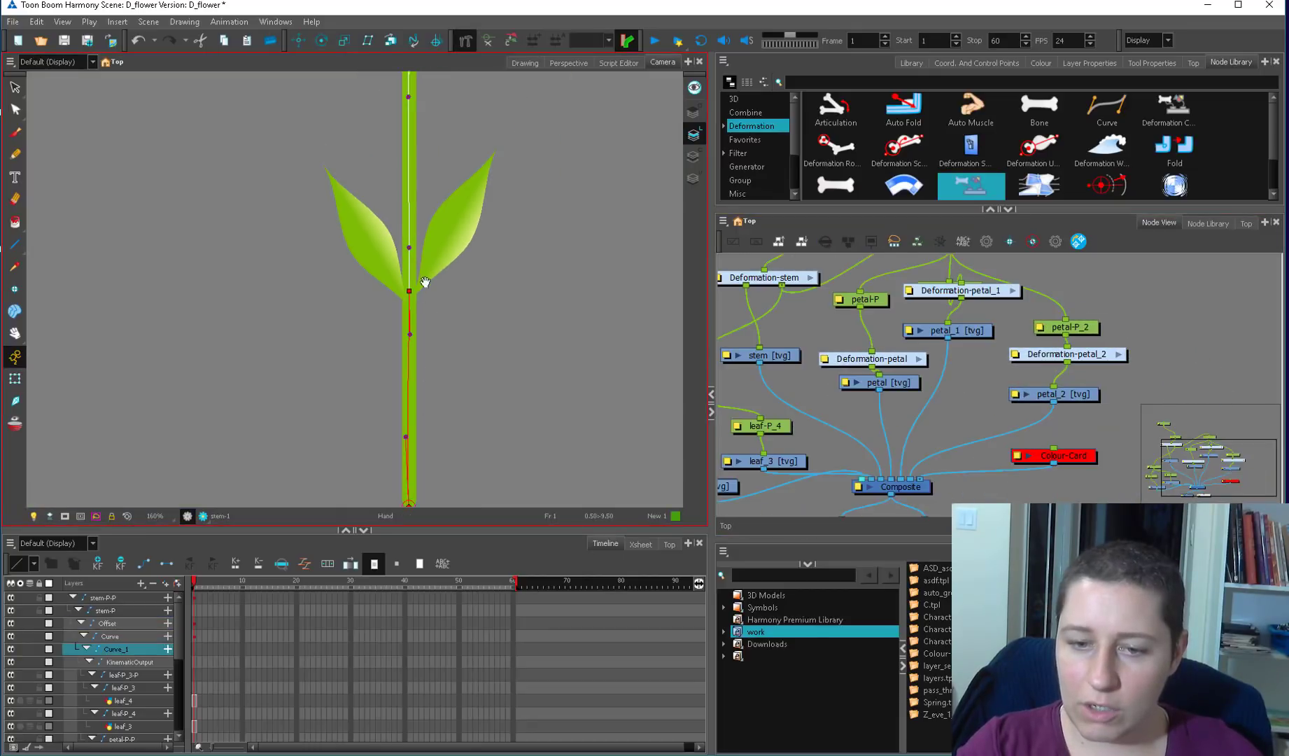
drag(425, 282, 411, 393)
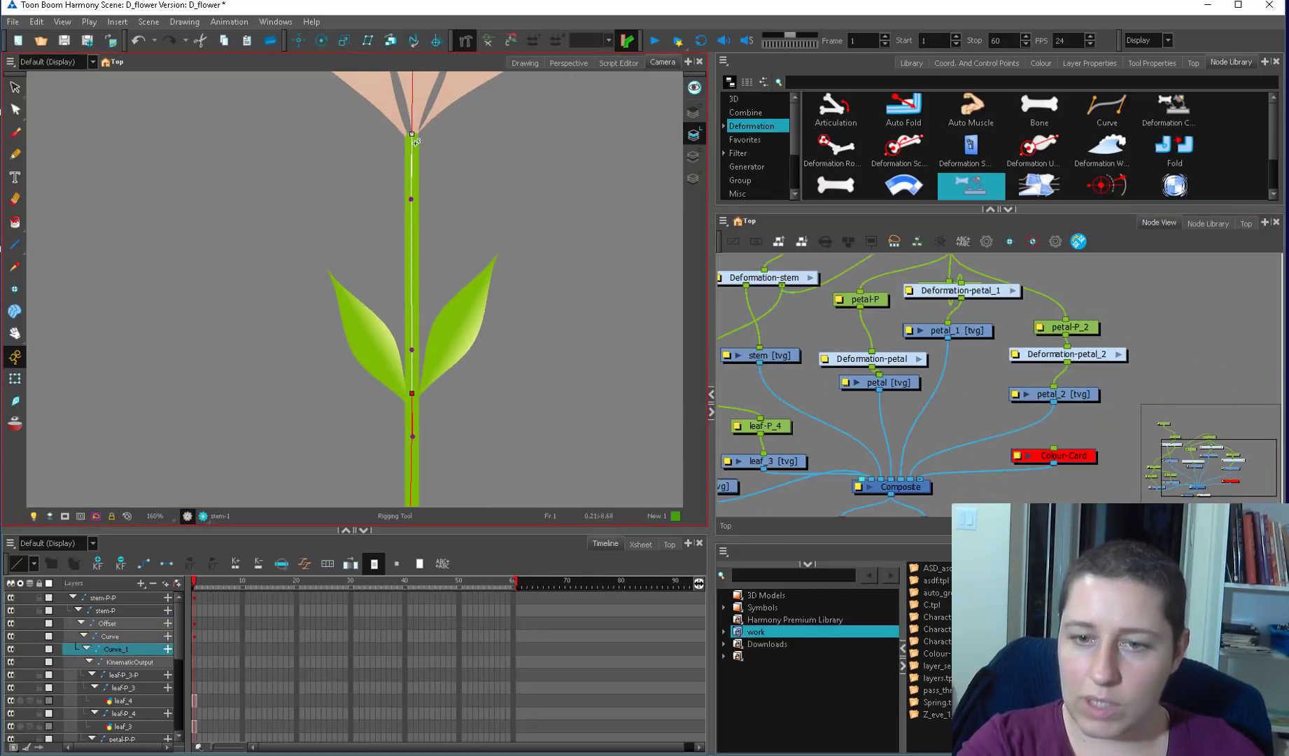
click(1003, 399)
key(shift+a)
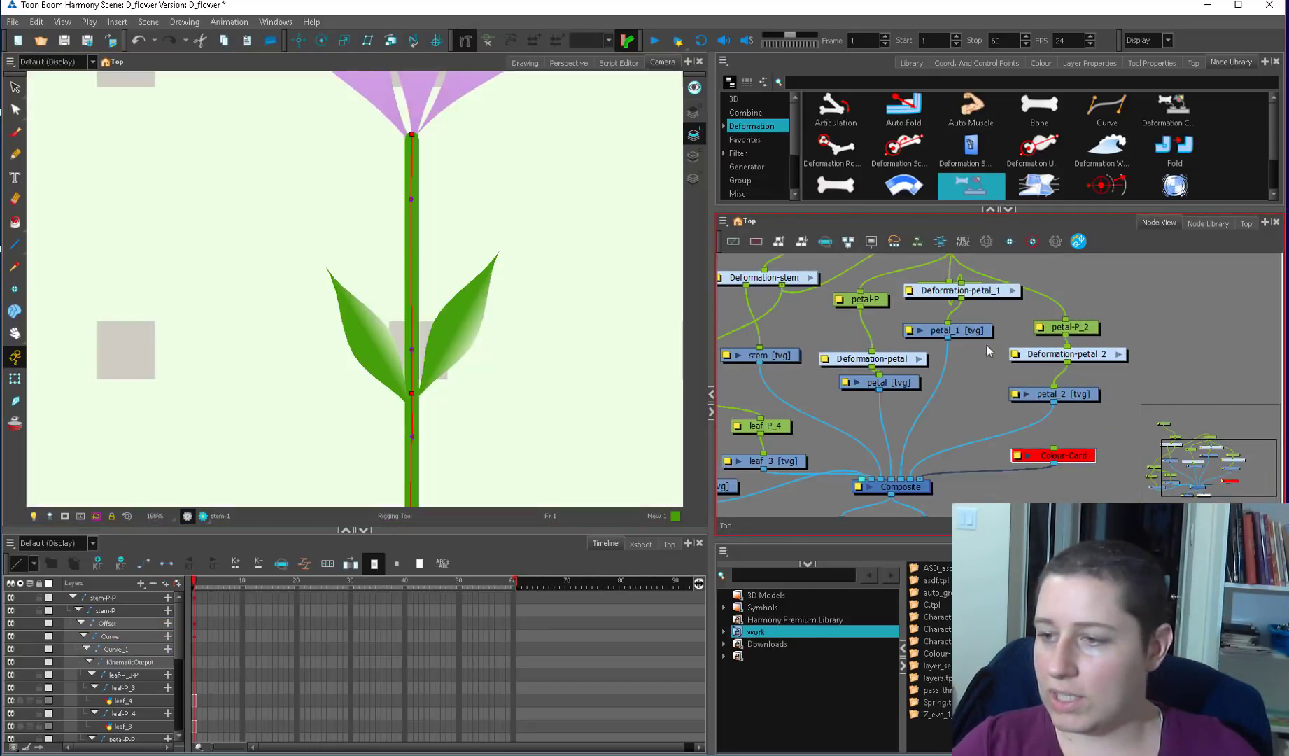
- Open the Deformation-stem group and add a second Kinematic Output node from the Deformation category beside Curve_1
drag(813, 280, 849, 359)
click(846, 357)
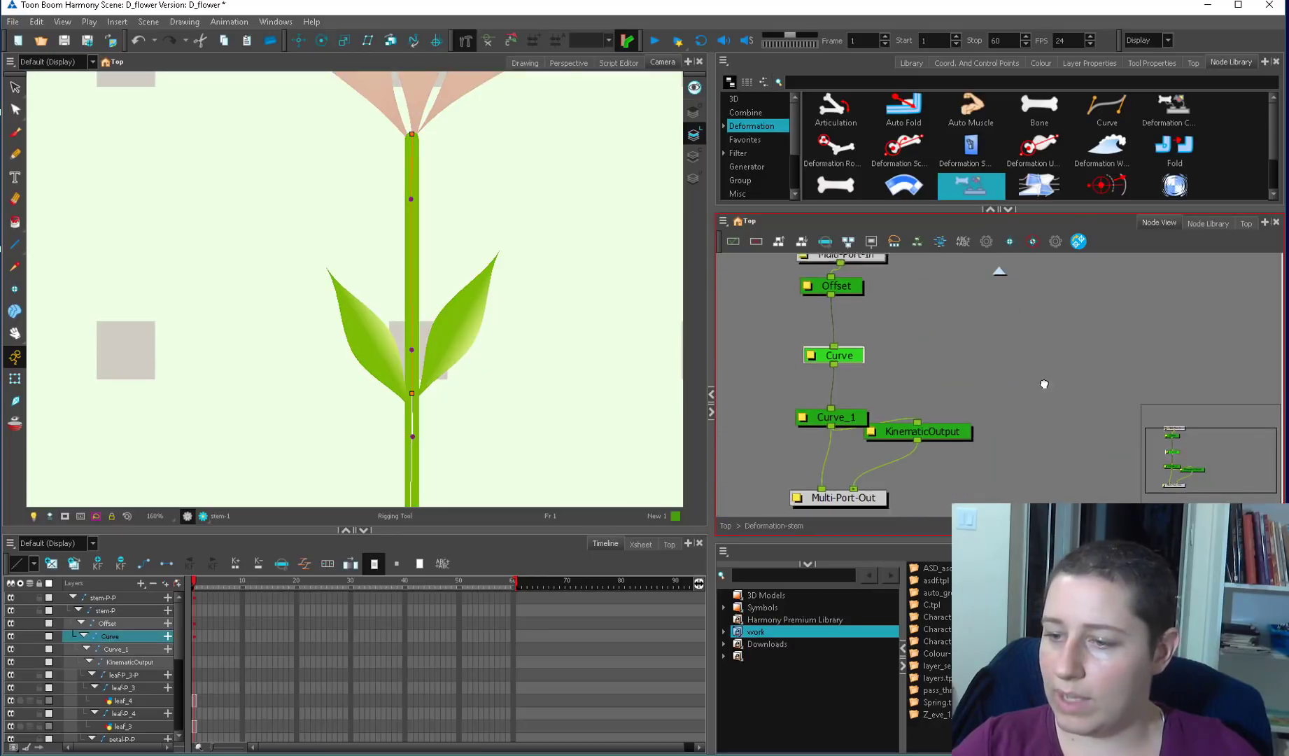
click(828, 342)
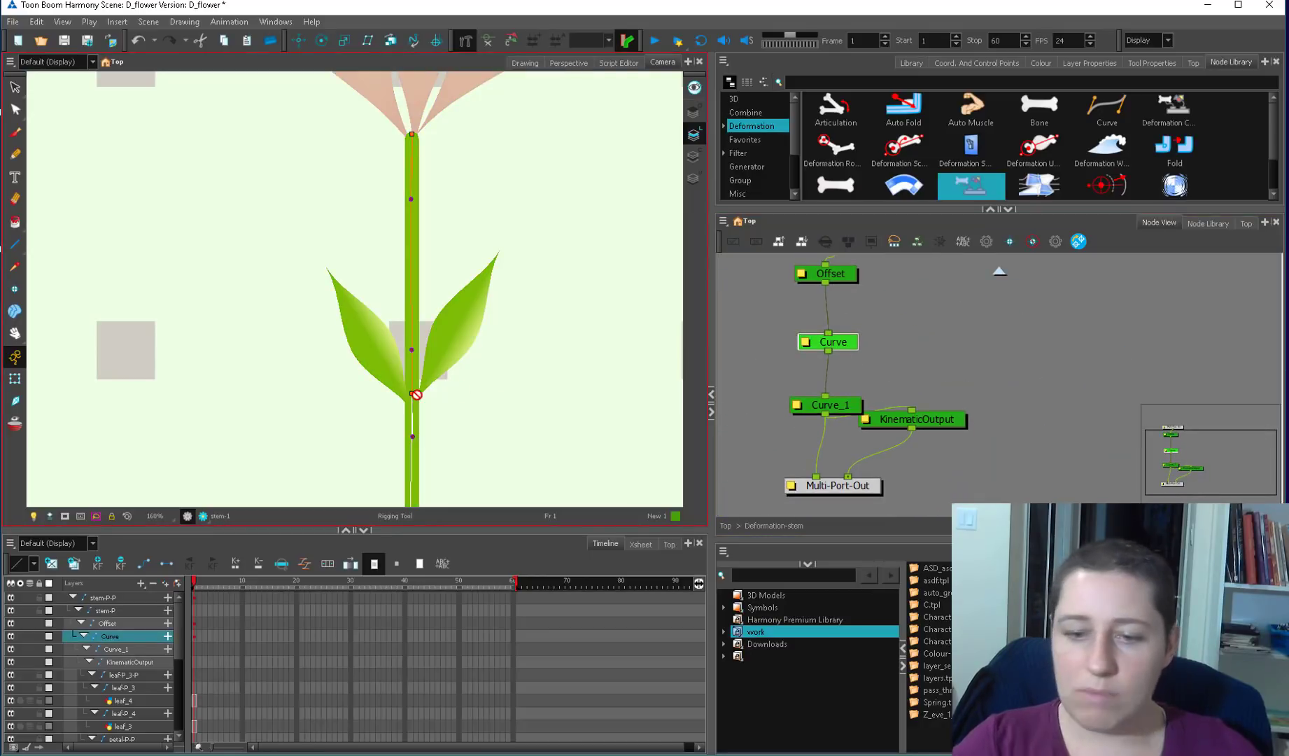
click(15, 379)
drag(953, 420, 939, 435)
drag(971, 187, 963, 365)
drag(851, 354, 909, 359)
- Connect Curve to the new Kinematic Output node and that node to a new middle port on Multi-Port-Out, spacing the nodes apart
drag(826, 326, 827, 318)
drag(836, 389, 830, 371)
drag(908, 376, 826, 460)
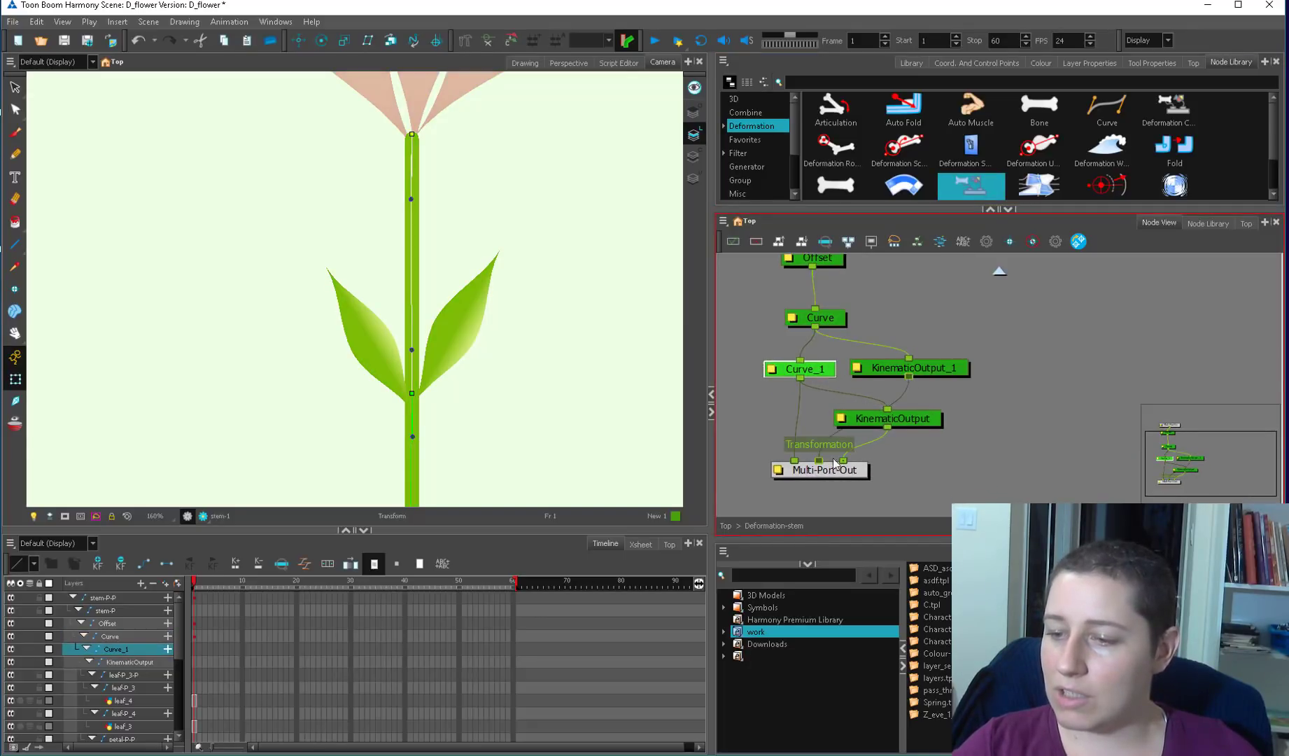
drag(919, 419, 928, 379)
drag(783, 315, 771, 322)
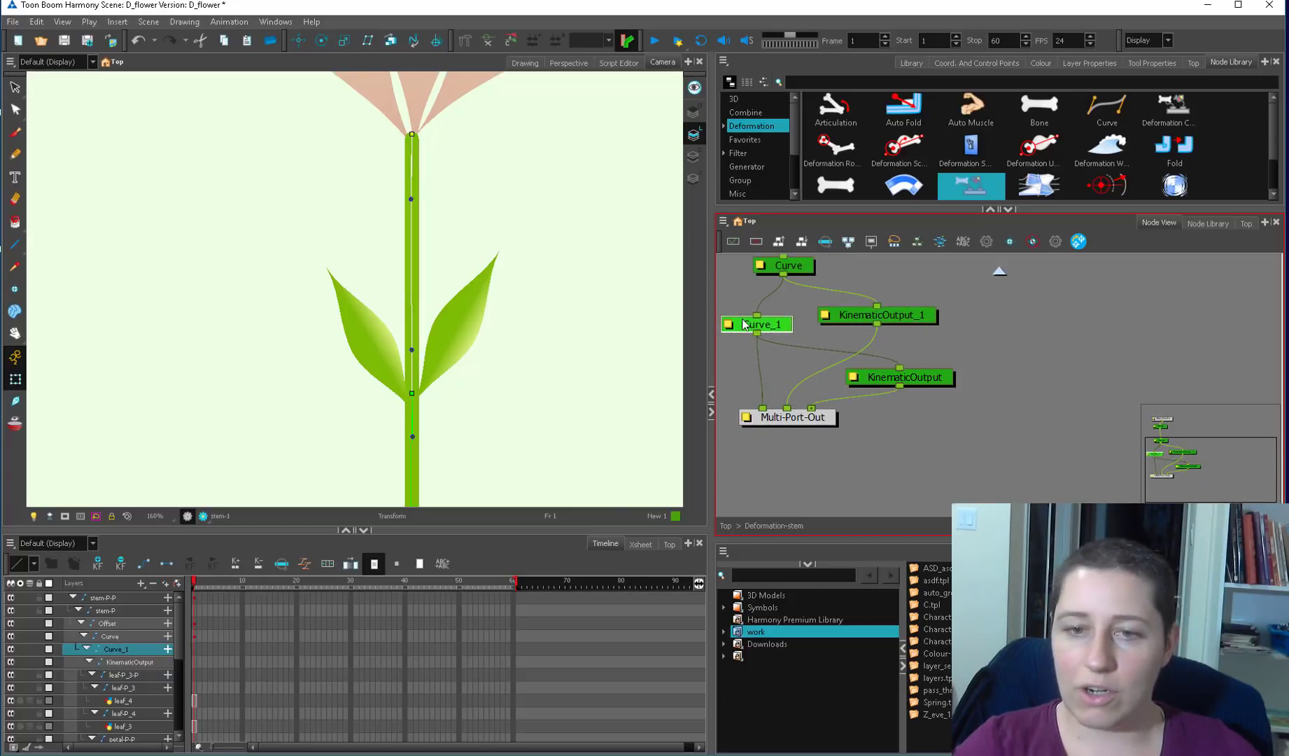
- Return to the top level and connect Deformation-stem's middle output port to the leaf-P_3-P peg
drag(893, 288, 909, 393)
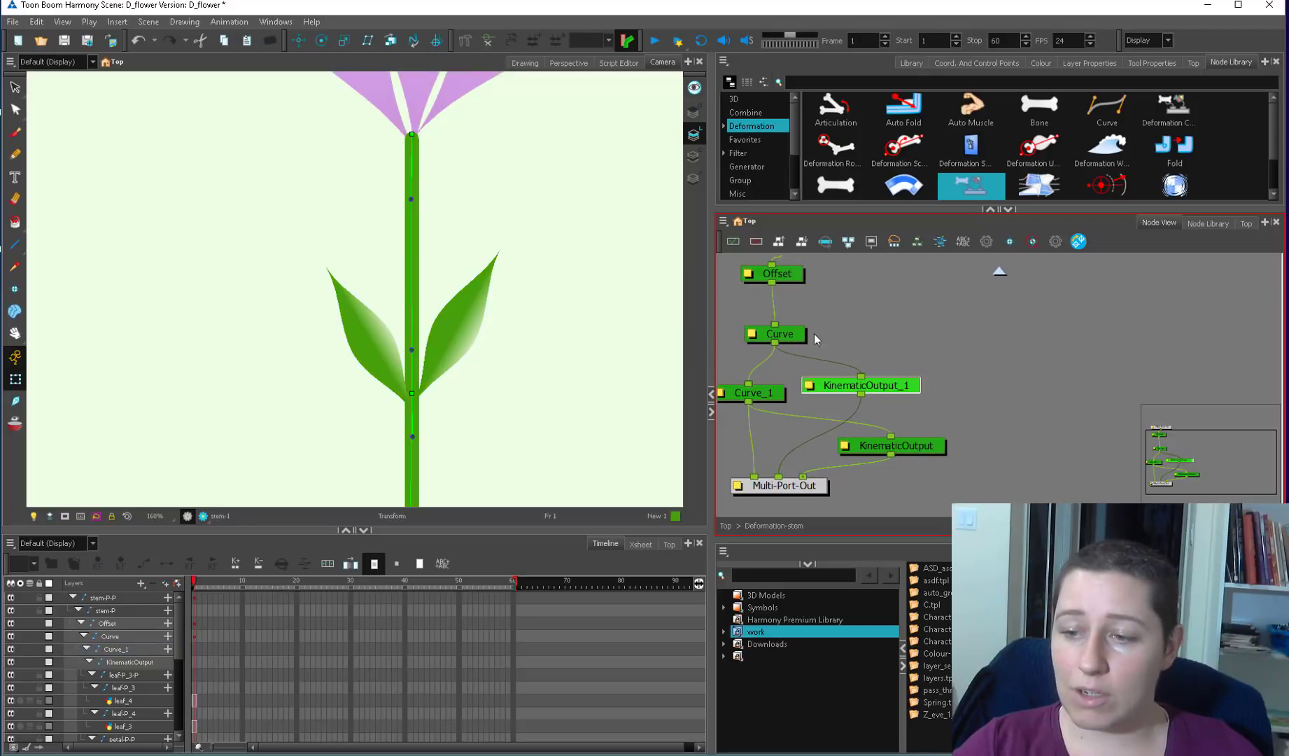
click(726, 525)
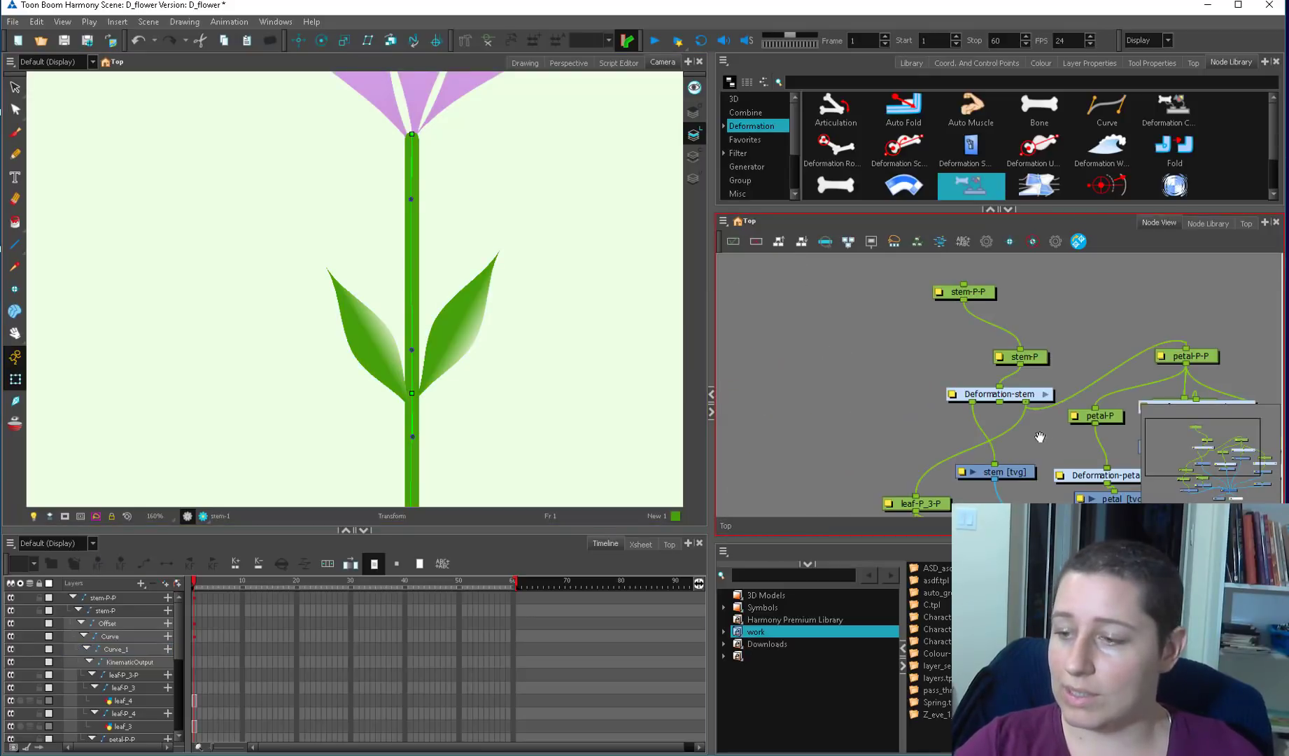
drag(836, 344, 754, 439)
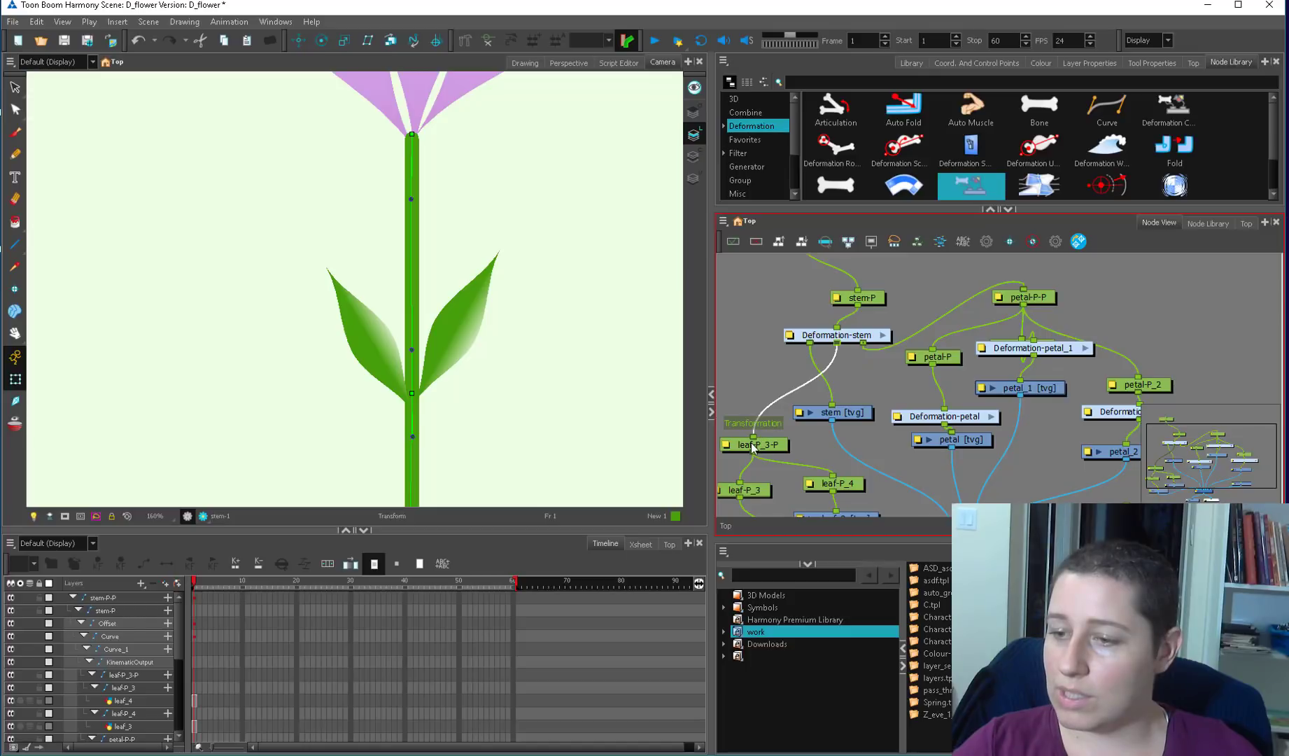
scroll(1036, 317, down, 1)
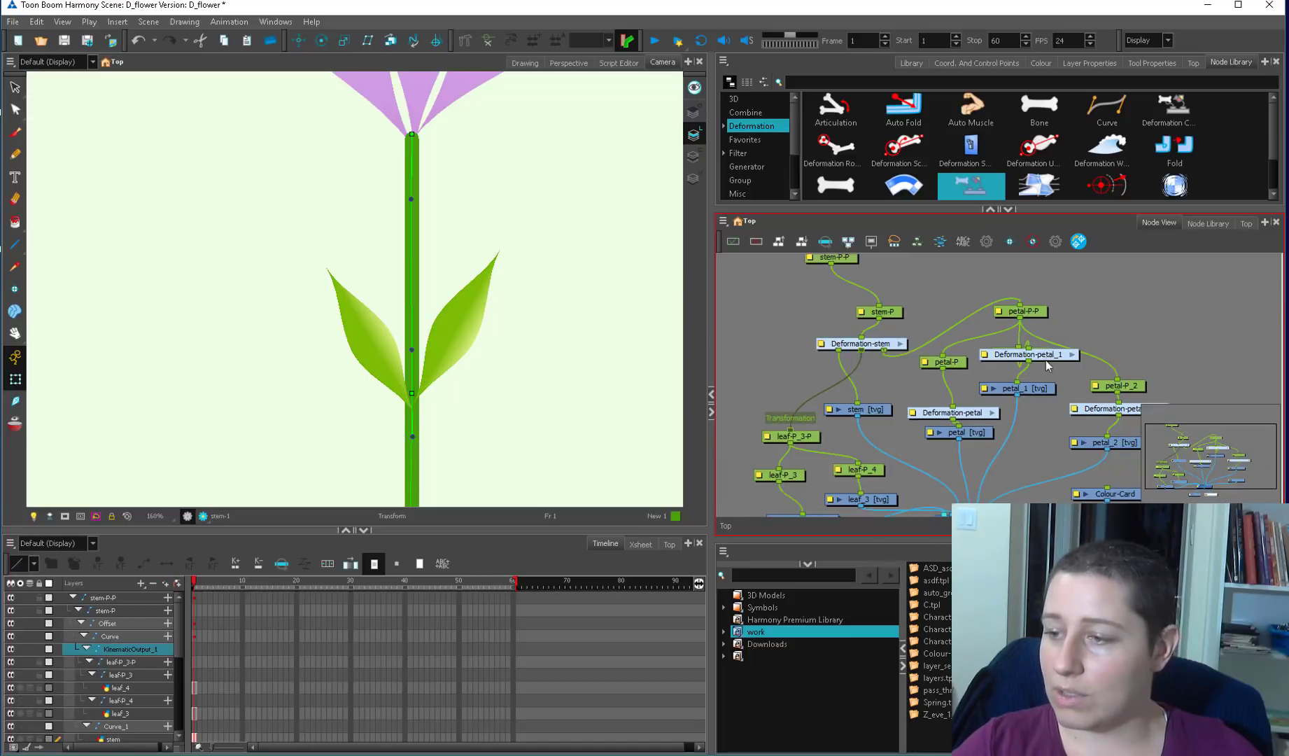
- Move Deformation-petal_1 clear of the petal-P_1 peg so the two overlapping nodes sit apart
drag(1032, 354, 1032, 368)
drag(1021, 353, 1023, 345)
click(1093, 336)
scroll(1093, 337, down, 1)
scroll(609, 368, down, 1)
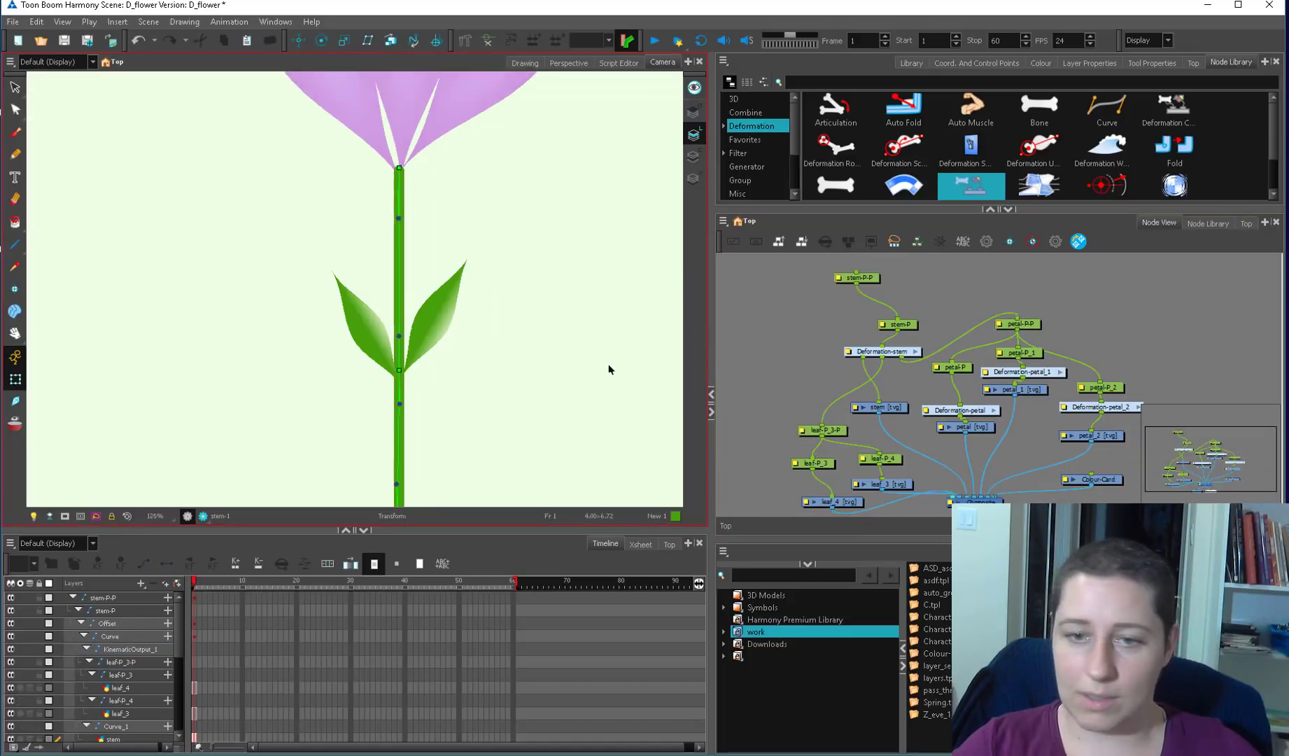
- Select the whole flower and display the deformation controls of all its parts
scroll(609, 369, down, 2)
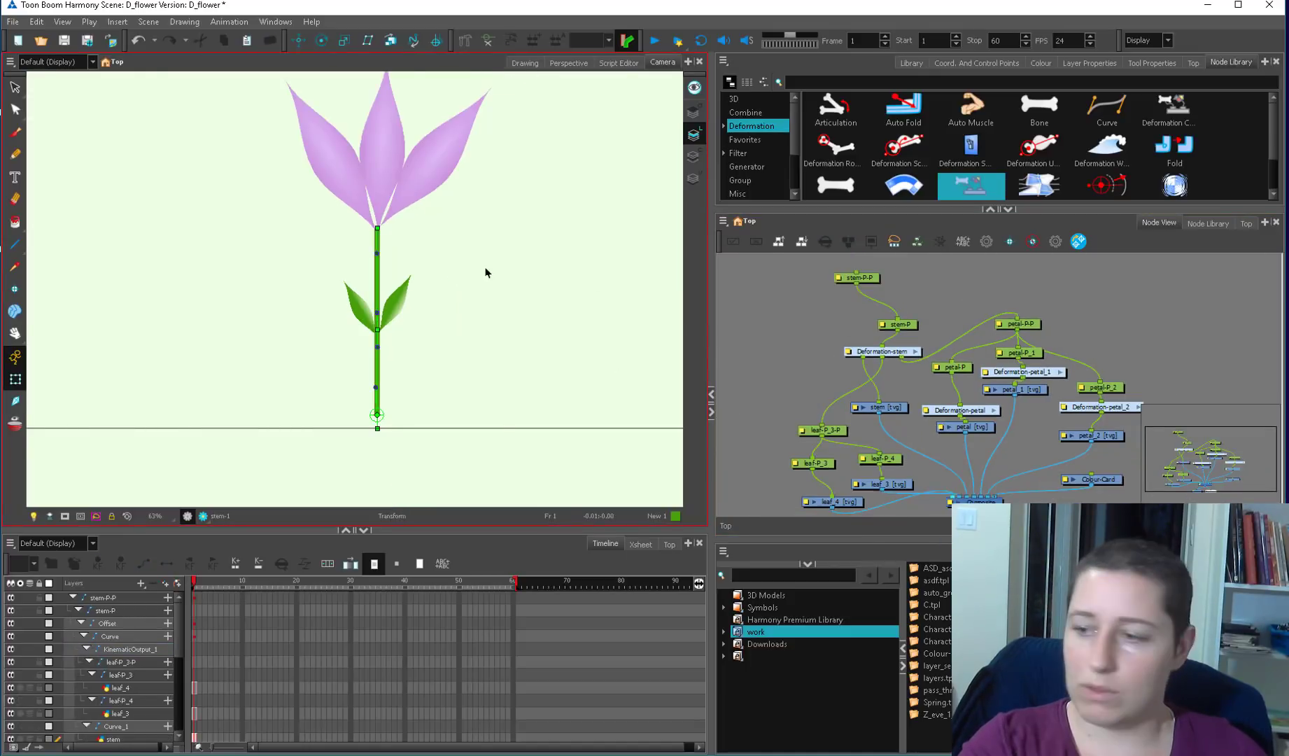
key(ctrl+a)
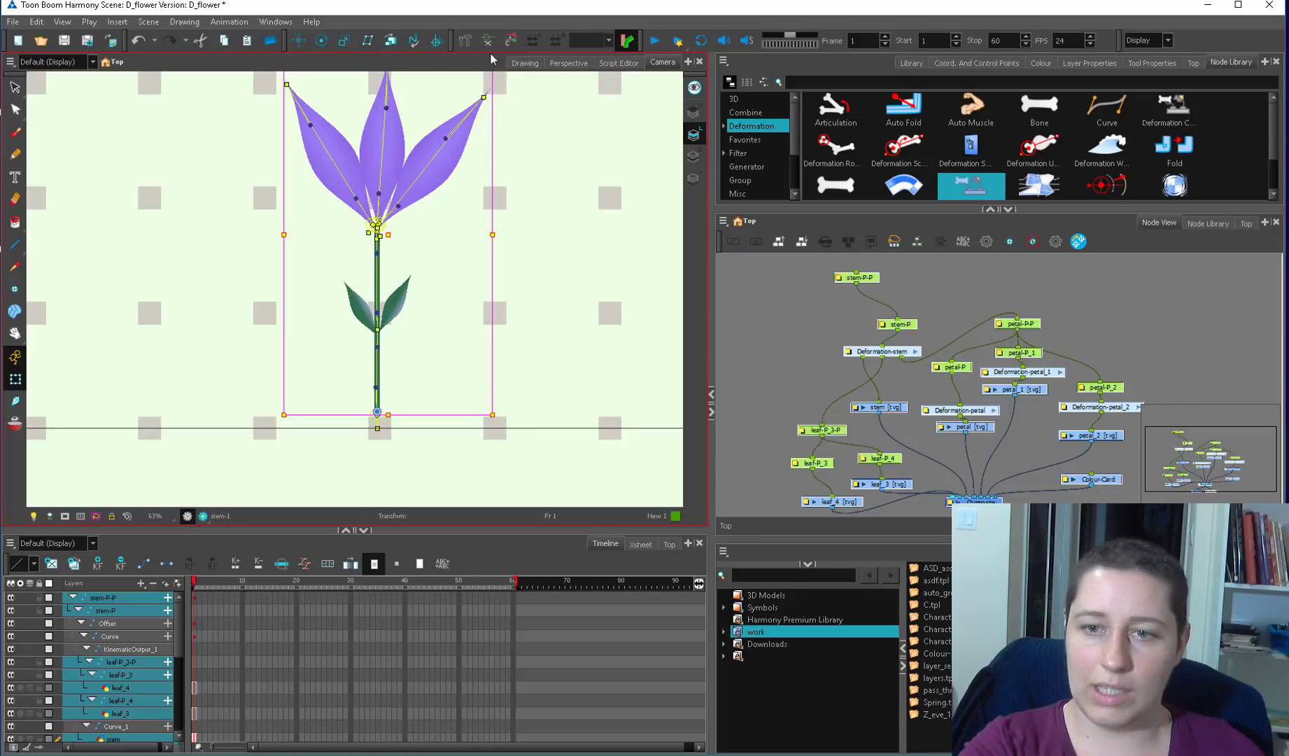
click(748, 295)
scroll(425, 364, up, 4)
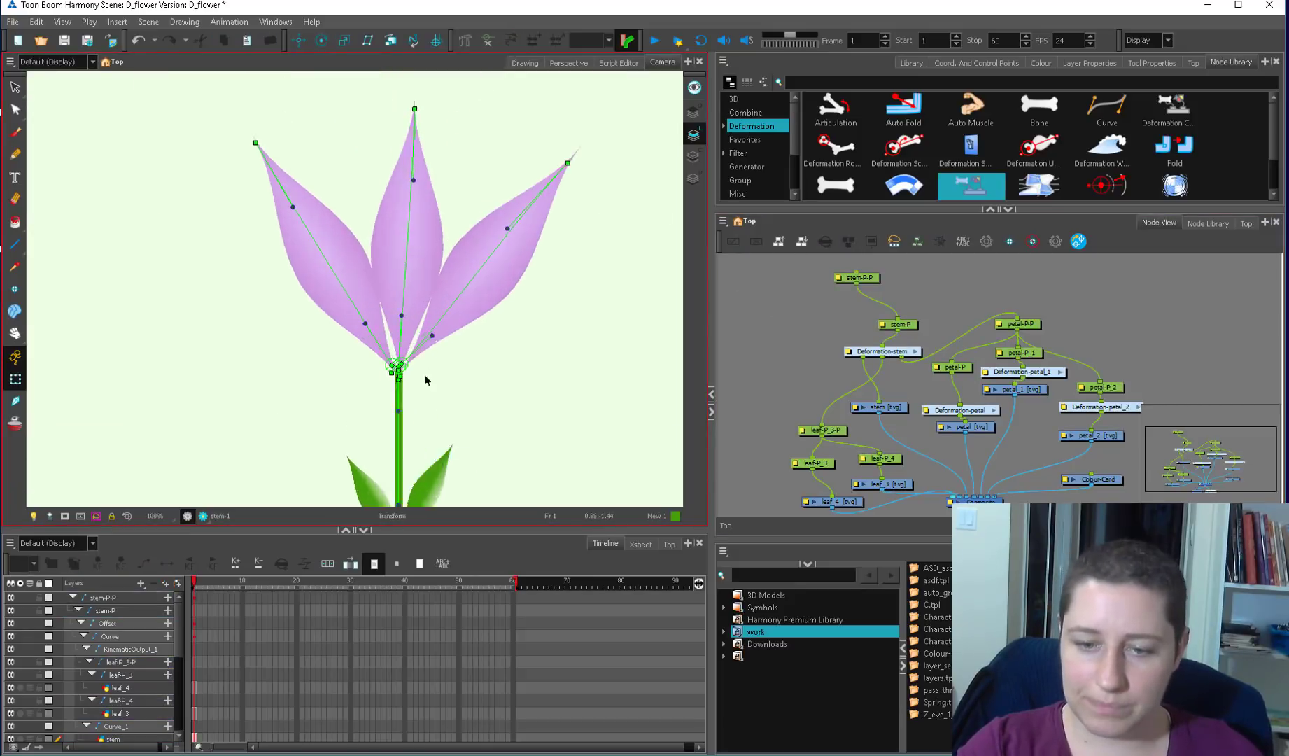
- Bend the upper stem to the left by moving the curve point at its tip, just below the petals
scroll(403, 339, up, 4)
click(421, 374)
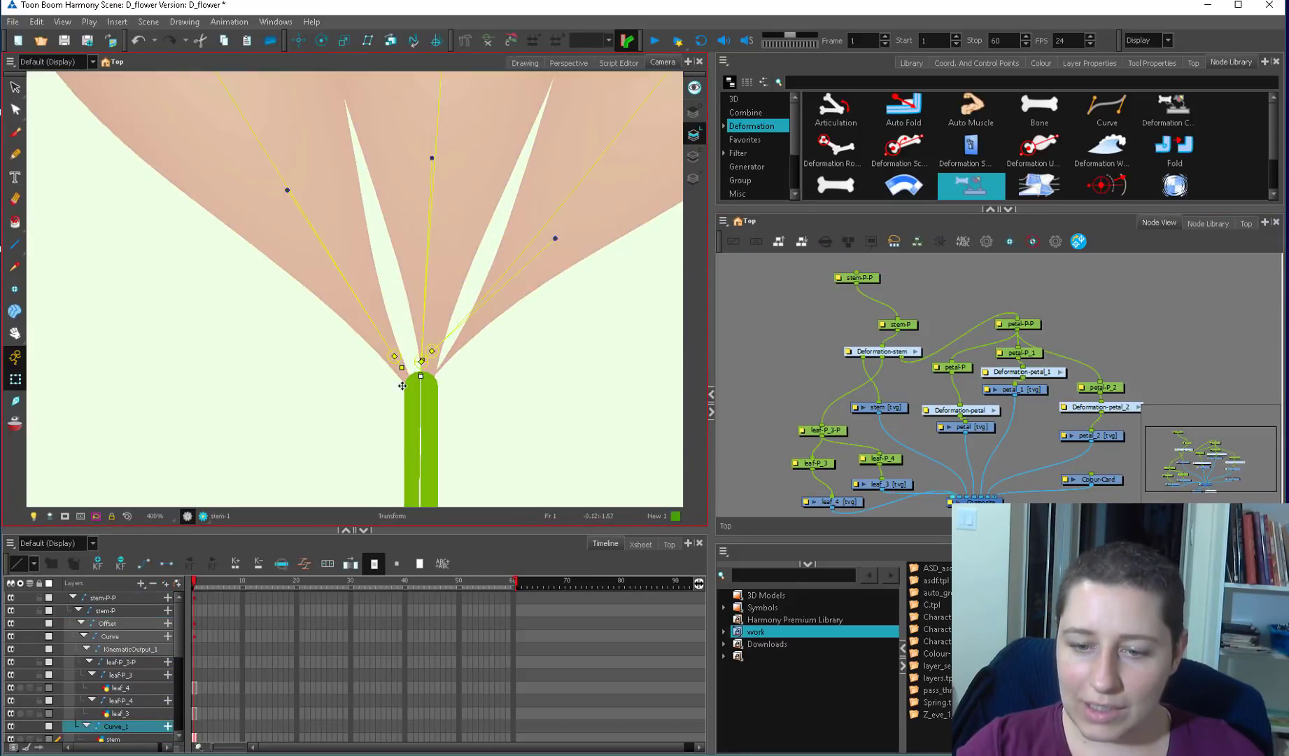
drag(426, 366, 354, 413)
scroll(354, 414, down, 5)
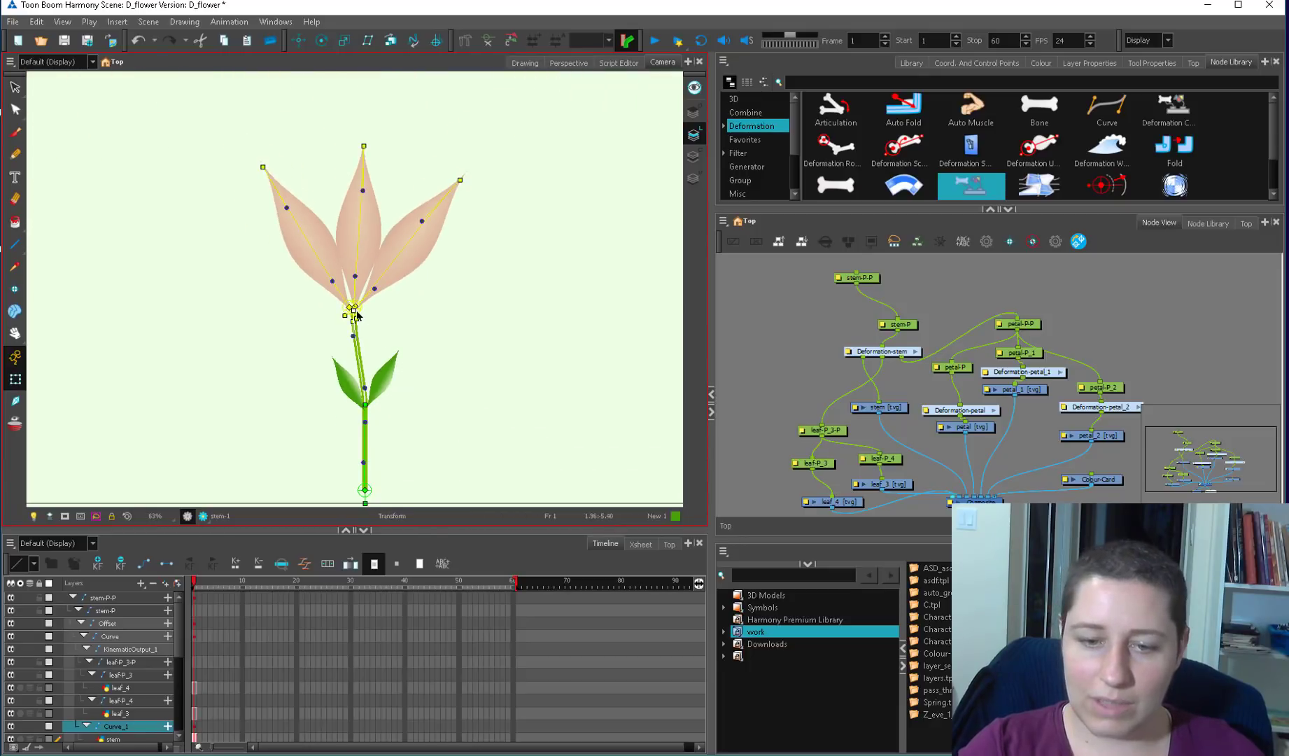
scroll(353, 320, up, 2)
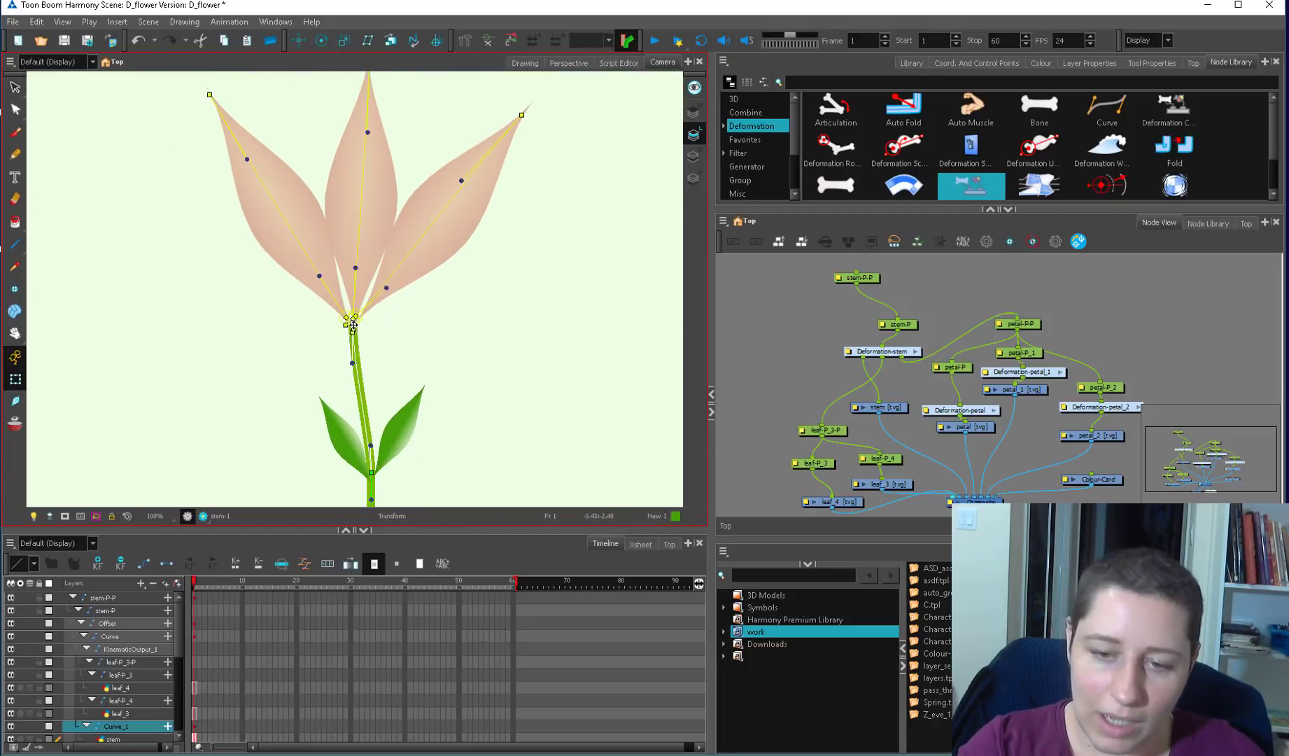
drag(352, 324, 288, 364)
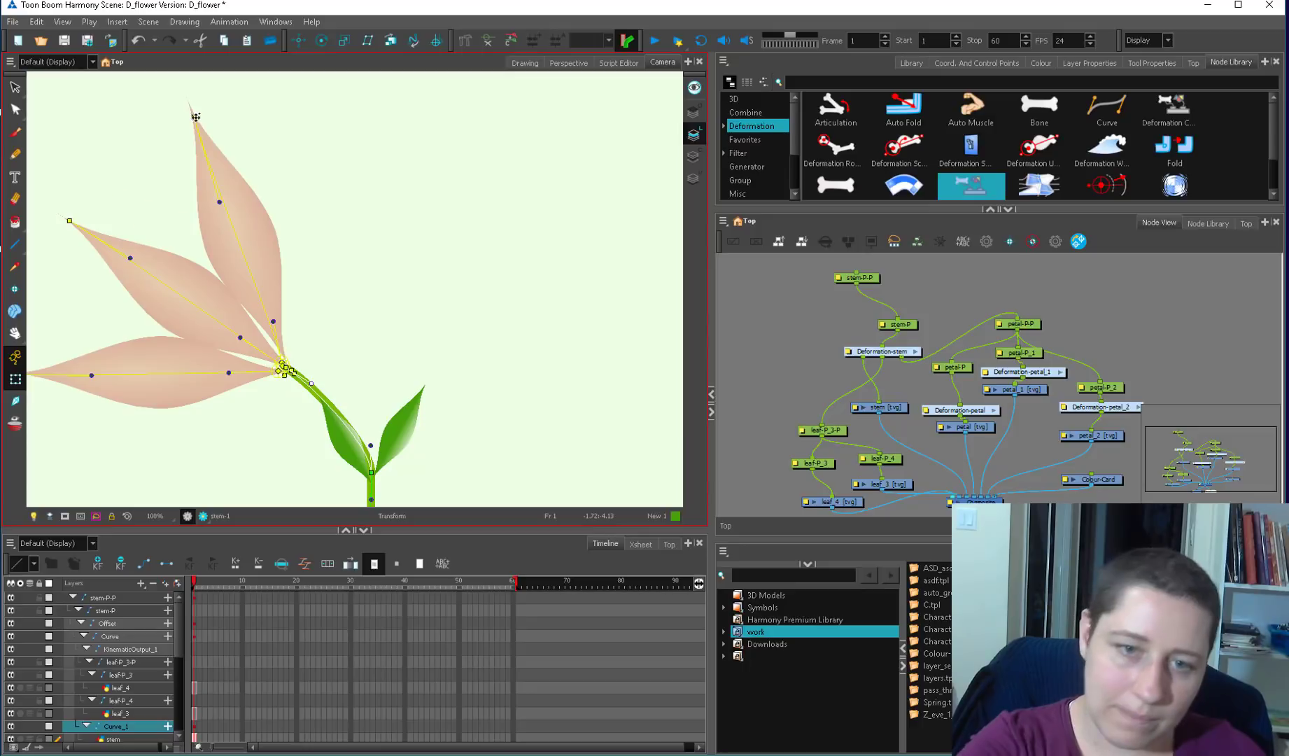
- Bend the rightmost petal by its tip point, and reposition the stem's curve point at the leaf junction
drag(196, 117, 122, 197)
drag(424, 431, 507, 273)
drag(455, 314, 364, 315)
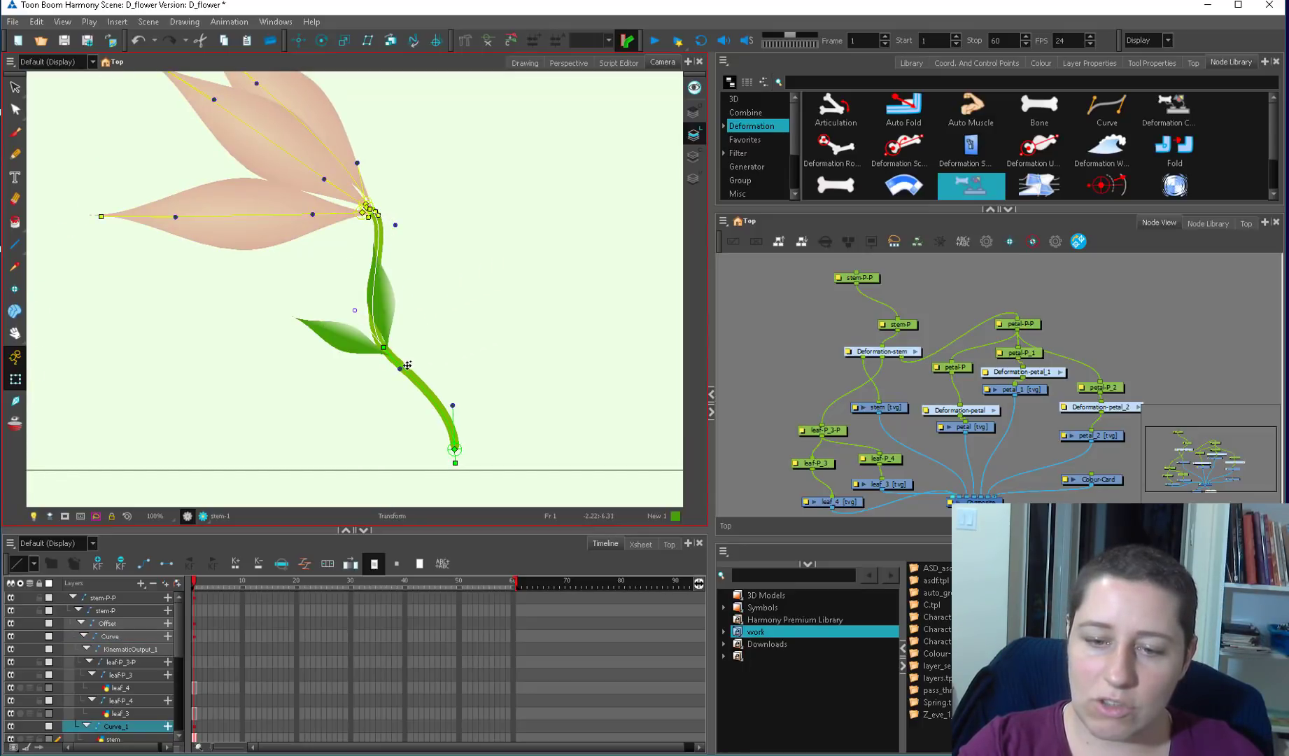
drag(407, 365, 434, 323)
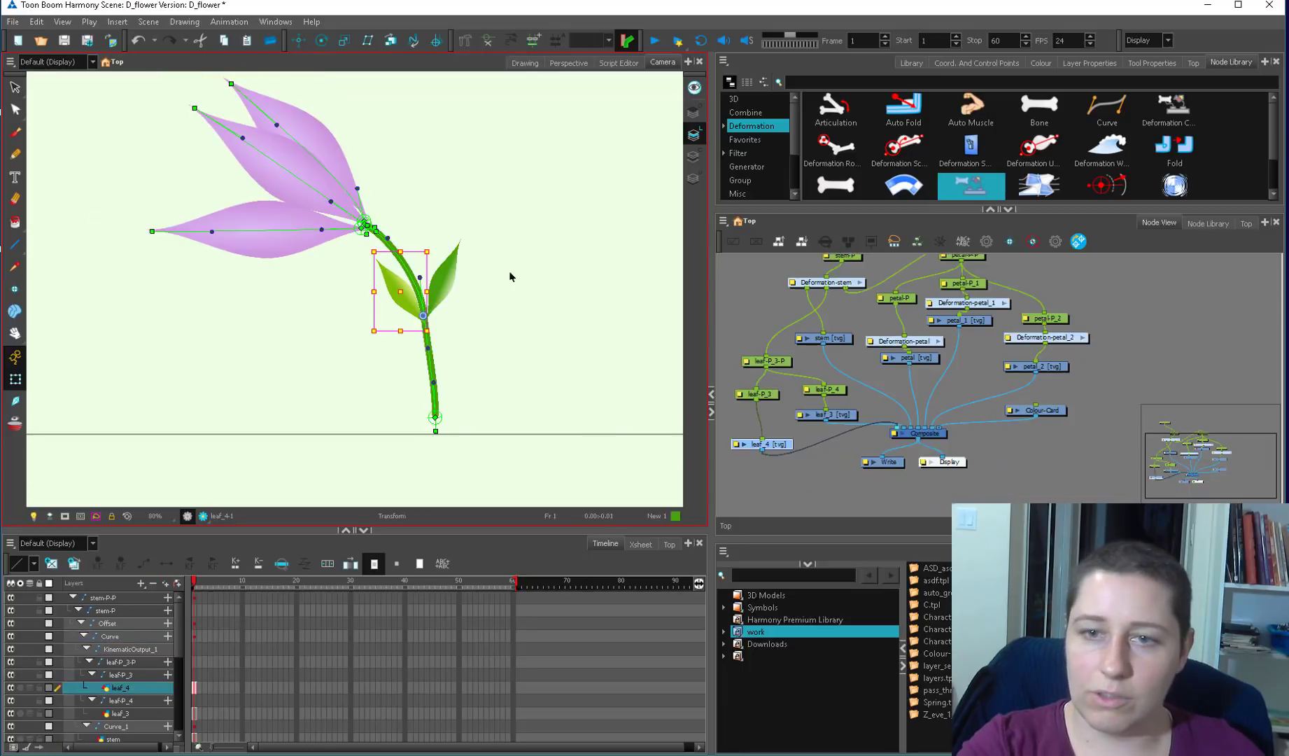
- Rig both leaves with curve deformers using the Rigging tool, and bend the left leaf's tip downward
click(466, 41)
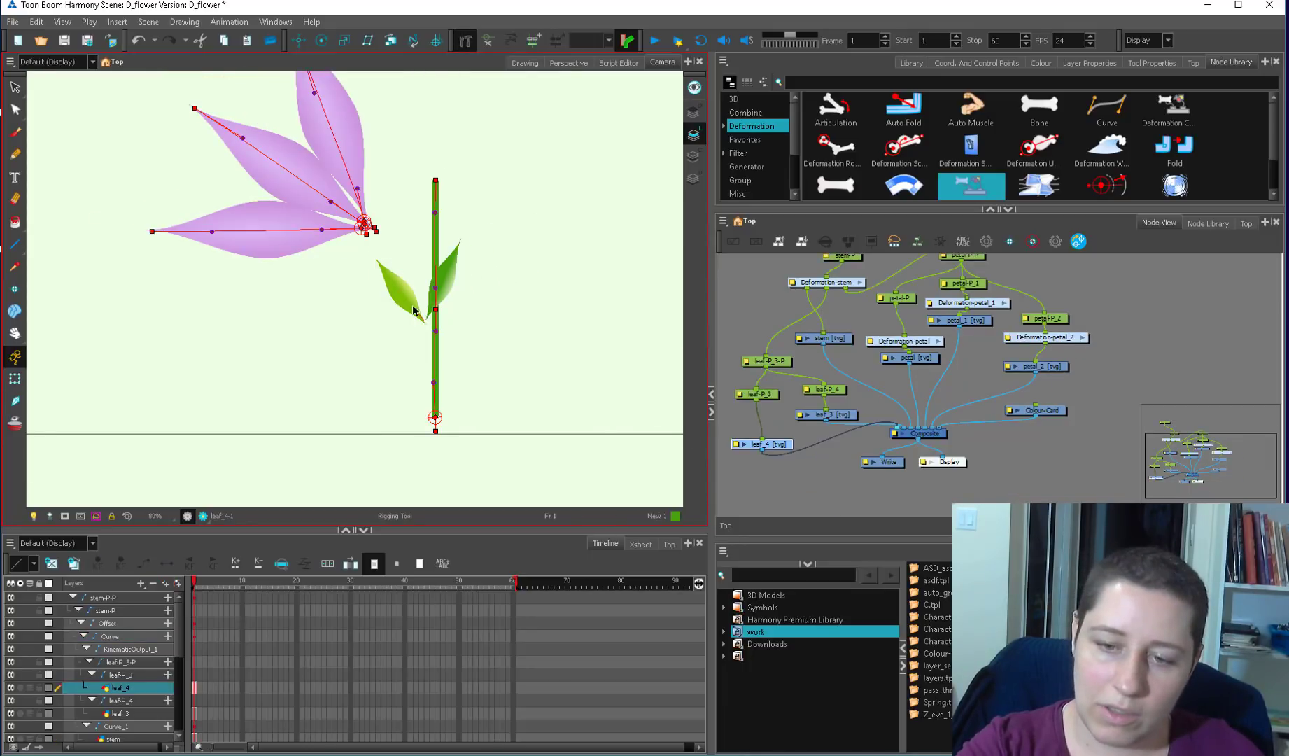
click(377, 262)
click(427, 311)
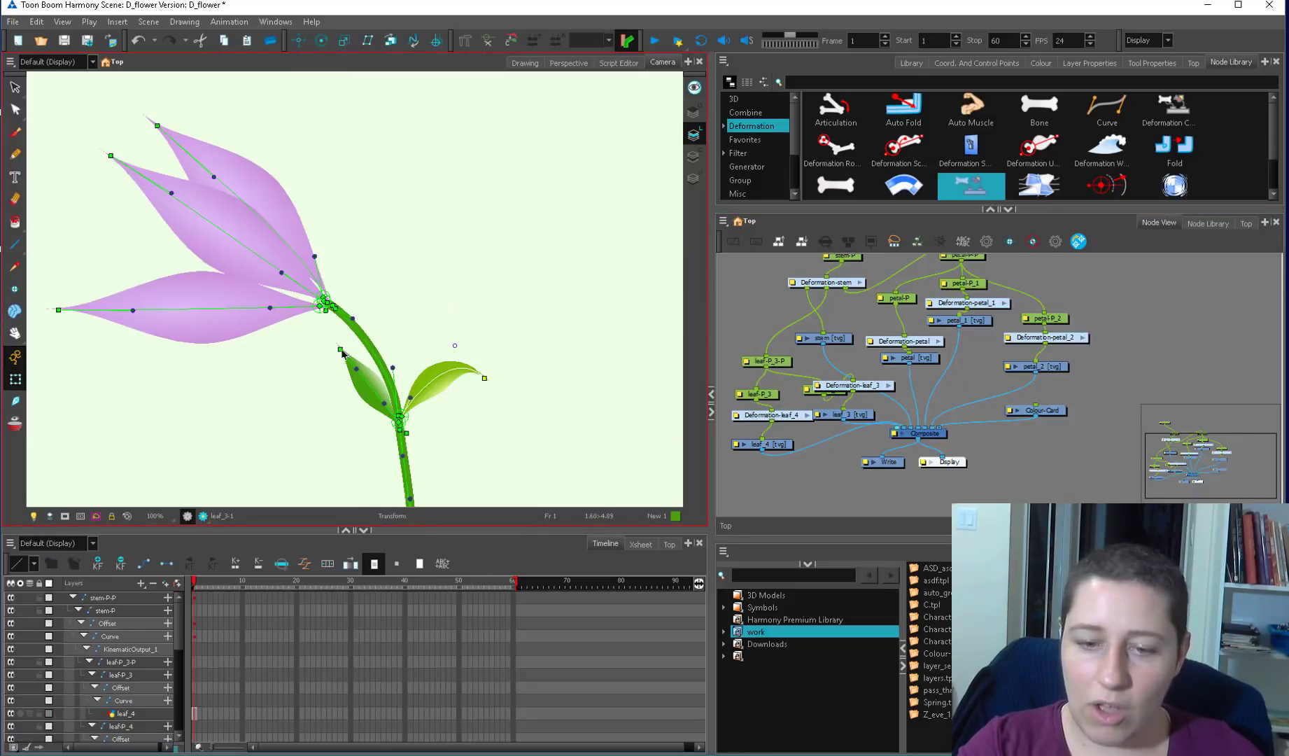
drag(341, 349, 345, 417)
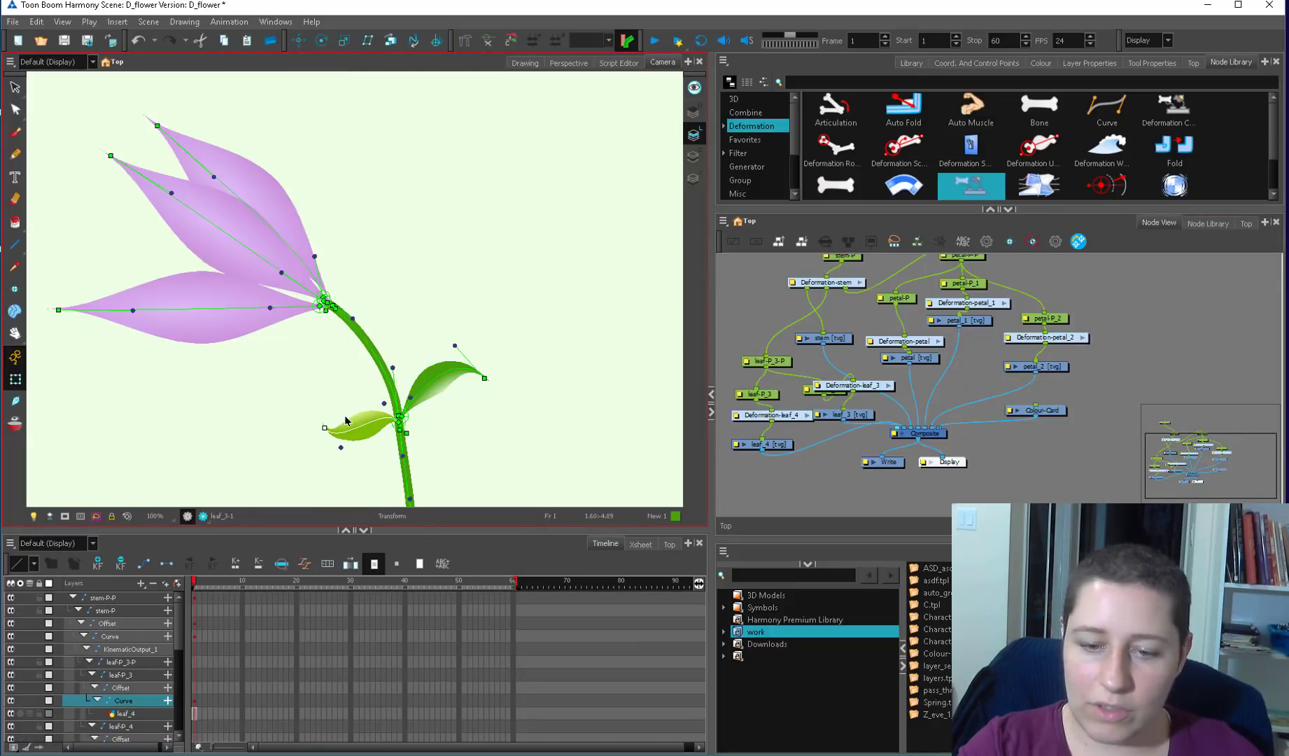
click(483, 413)
- Pull the stem's curve point at the leaf junction far to the left to test how the leaves follow
key(1)
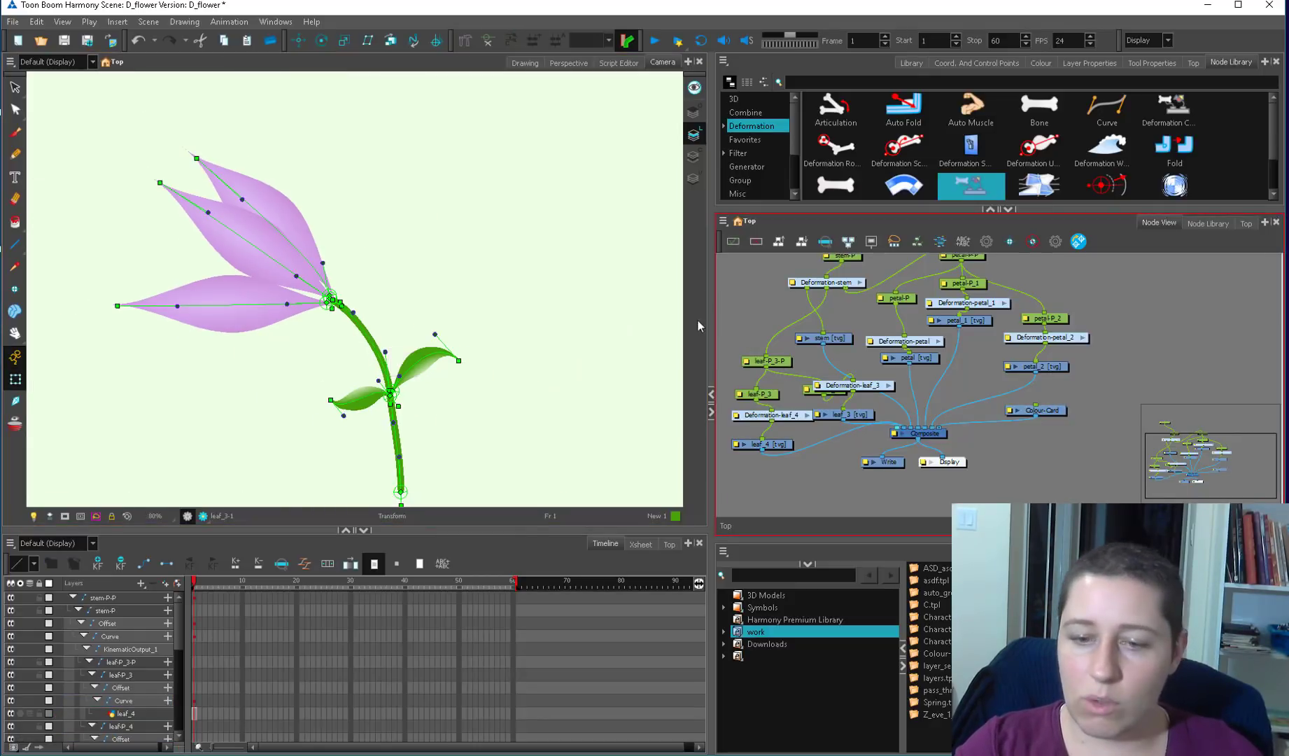
key(2)
key(2)
drag(409, 455, 422, 383)
key(ctrl+z)
click(410, 446)
key(1)
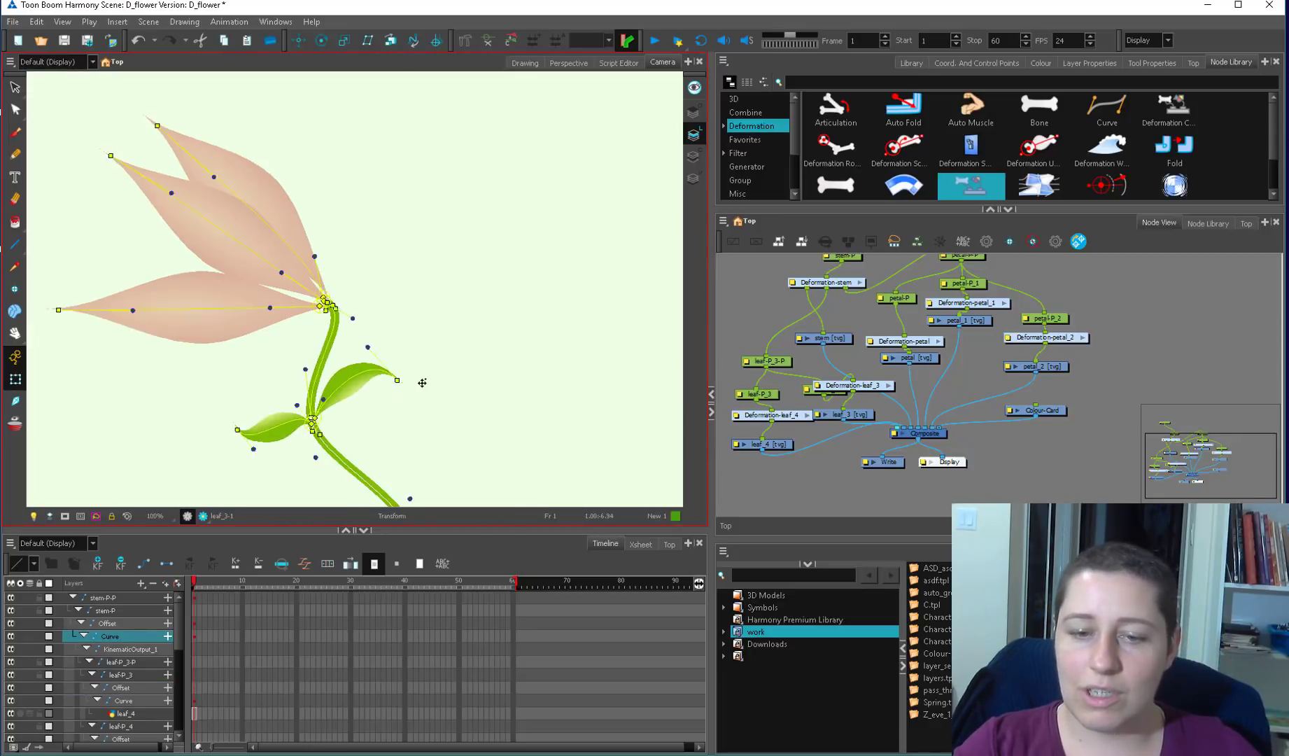
key(1)
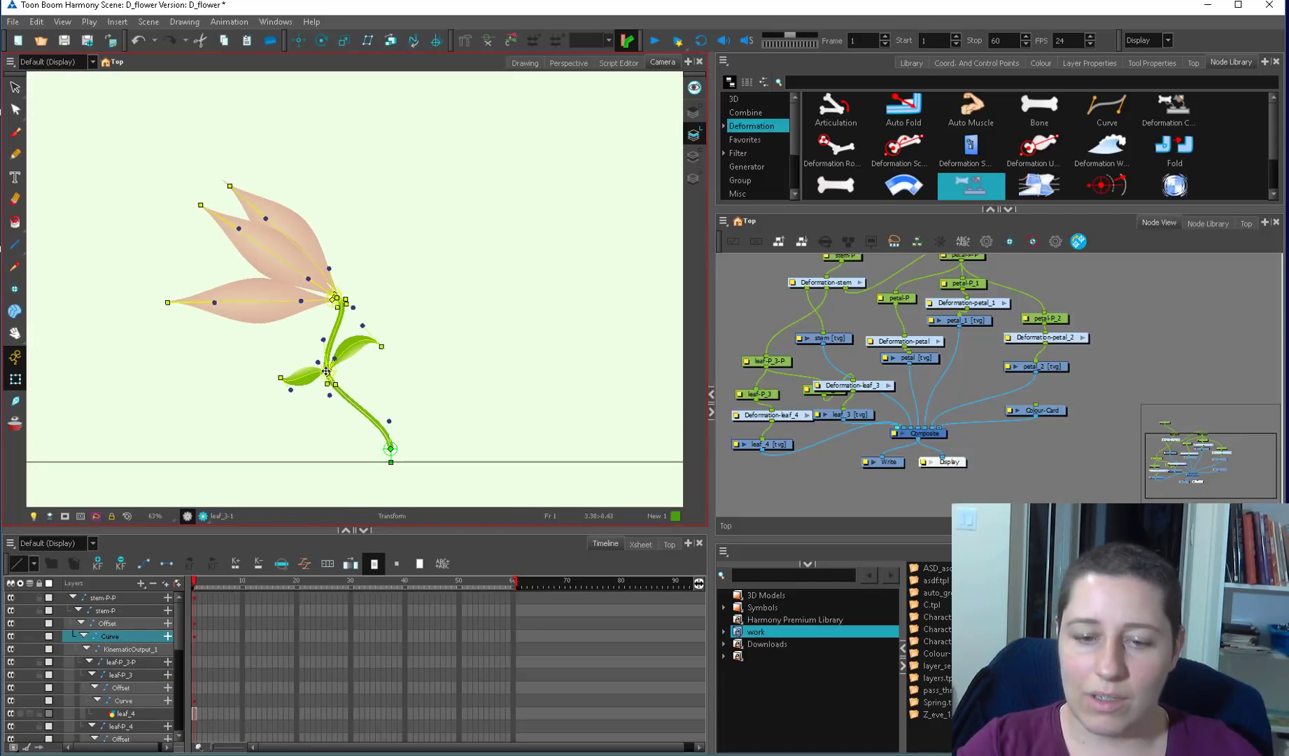
drag(326, 371, 292, 393)
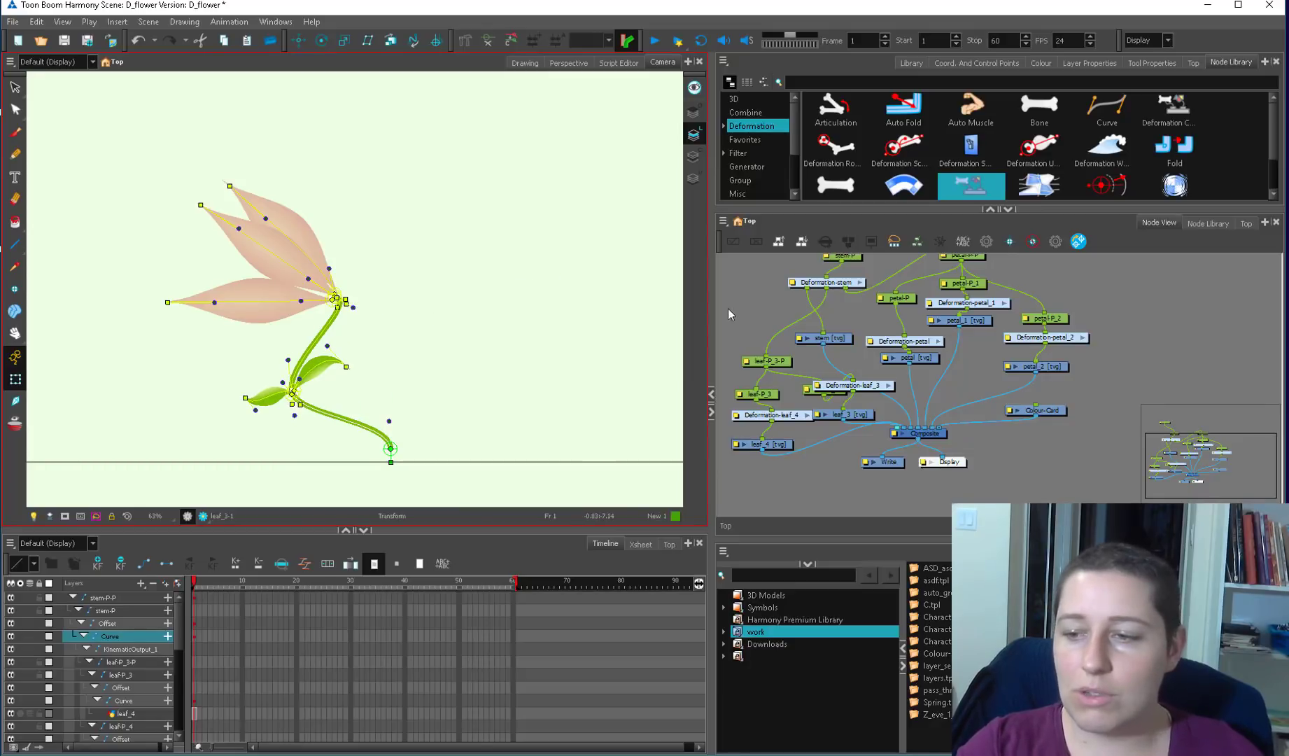
- Switch from the rigged flower to the unrigged copy and move its leaf nodes away from the stem_1 branch
drag(844, 262, 856, 308)
key(2)
click(863, 310)
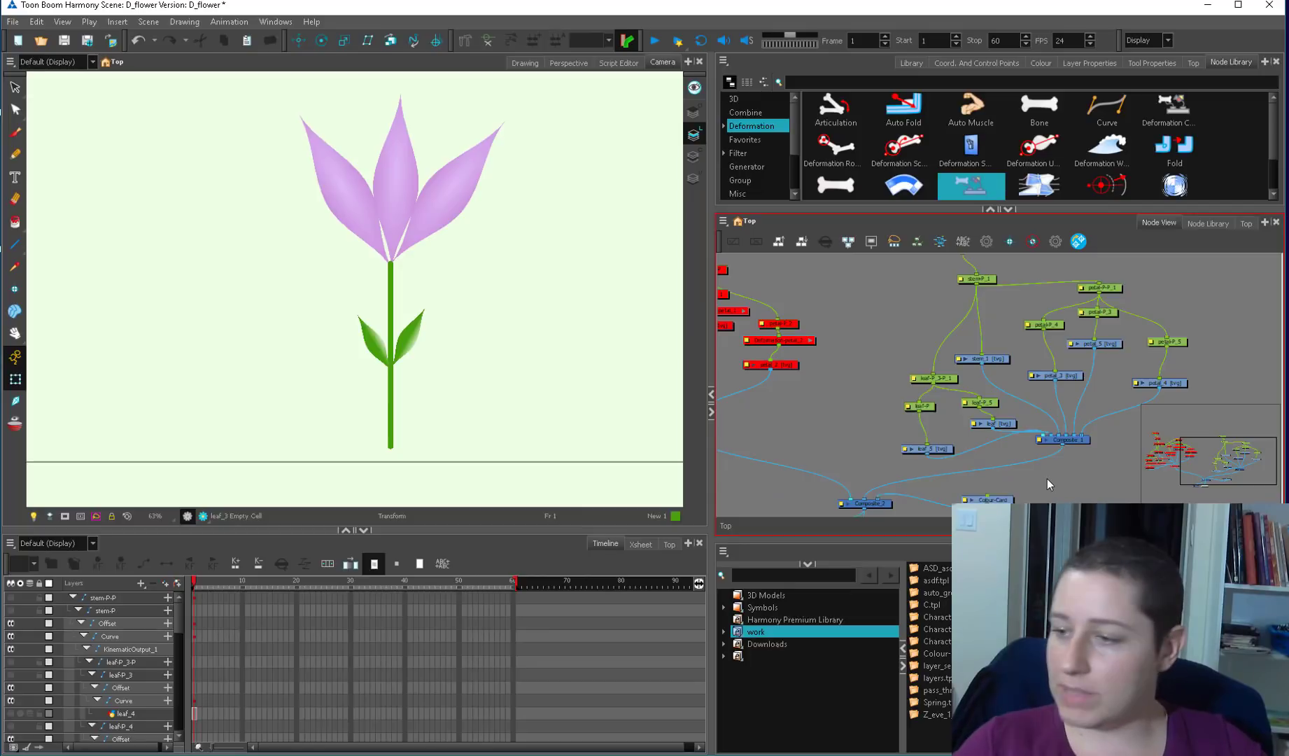
drag(910, 460, 859, 437)
click(981, 394)
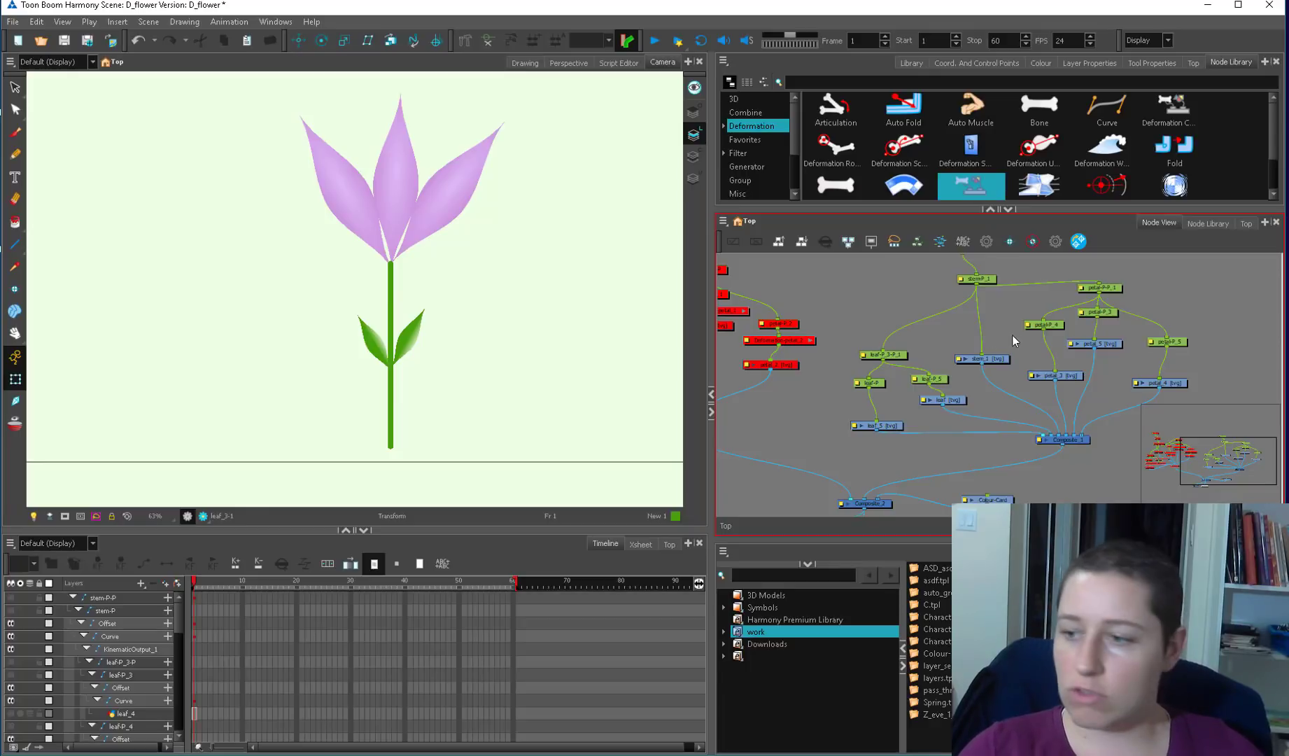
- Rig the stem_1 drawing with a two-curve deformation chain from its base through the leaf junction to the petals
drag(998, 349, 933, 363)
drag(920, 372, 918, 366)
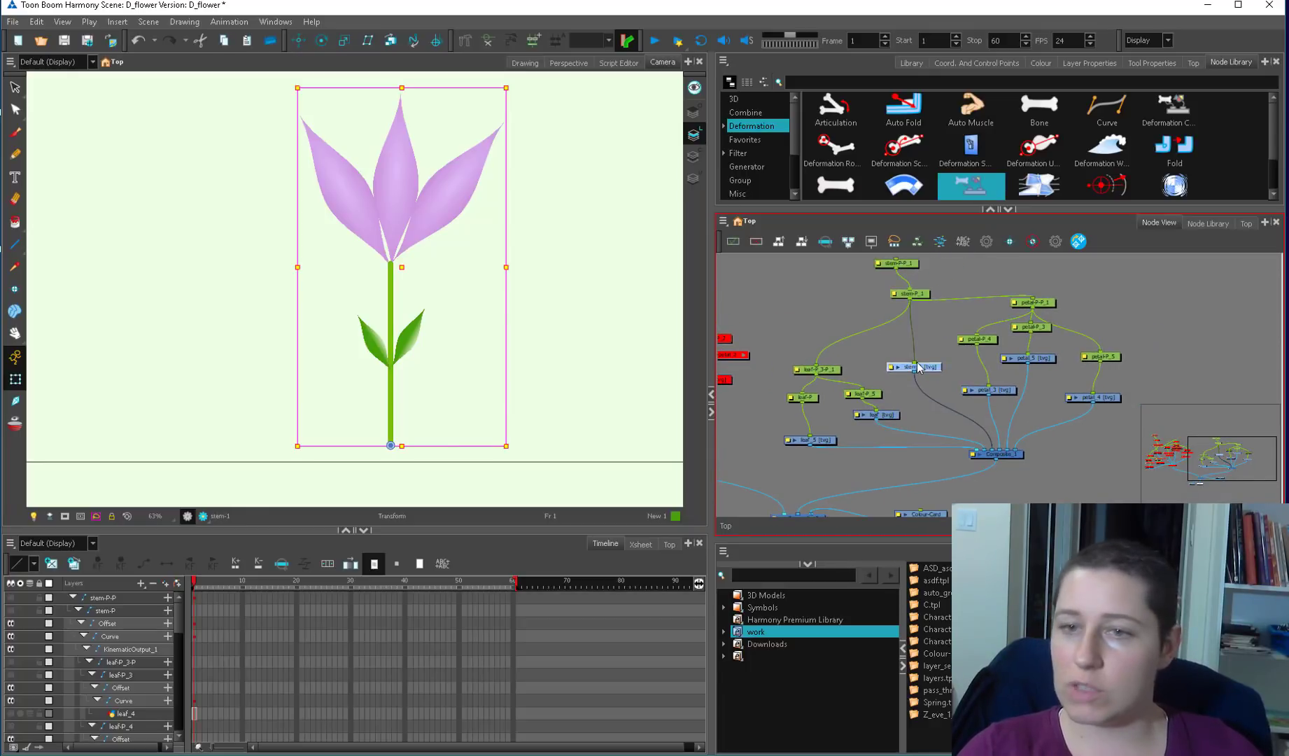
click(468, 40)
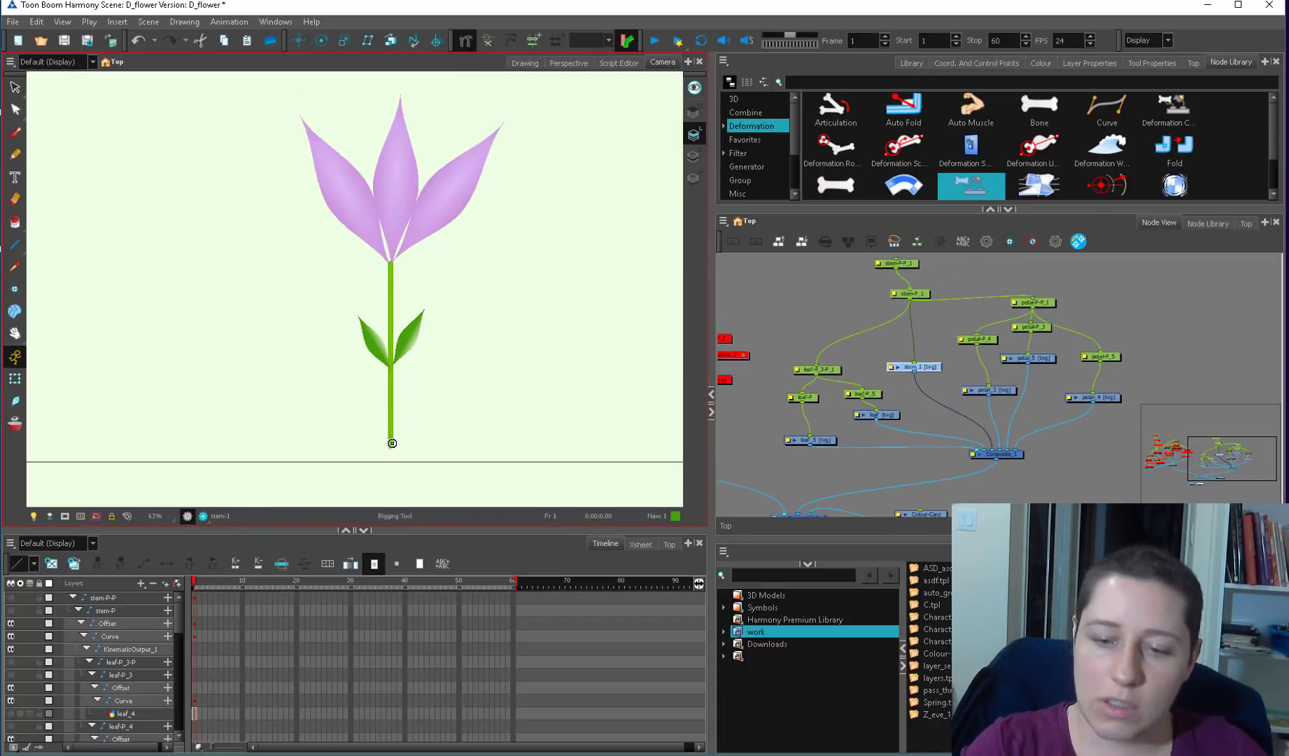
click(390, 396)
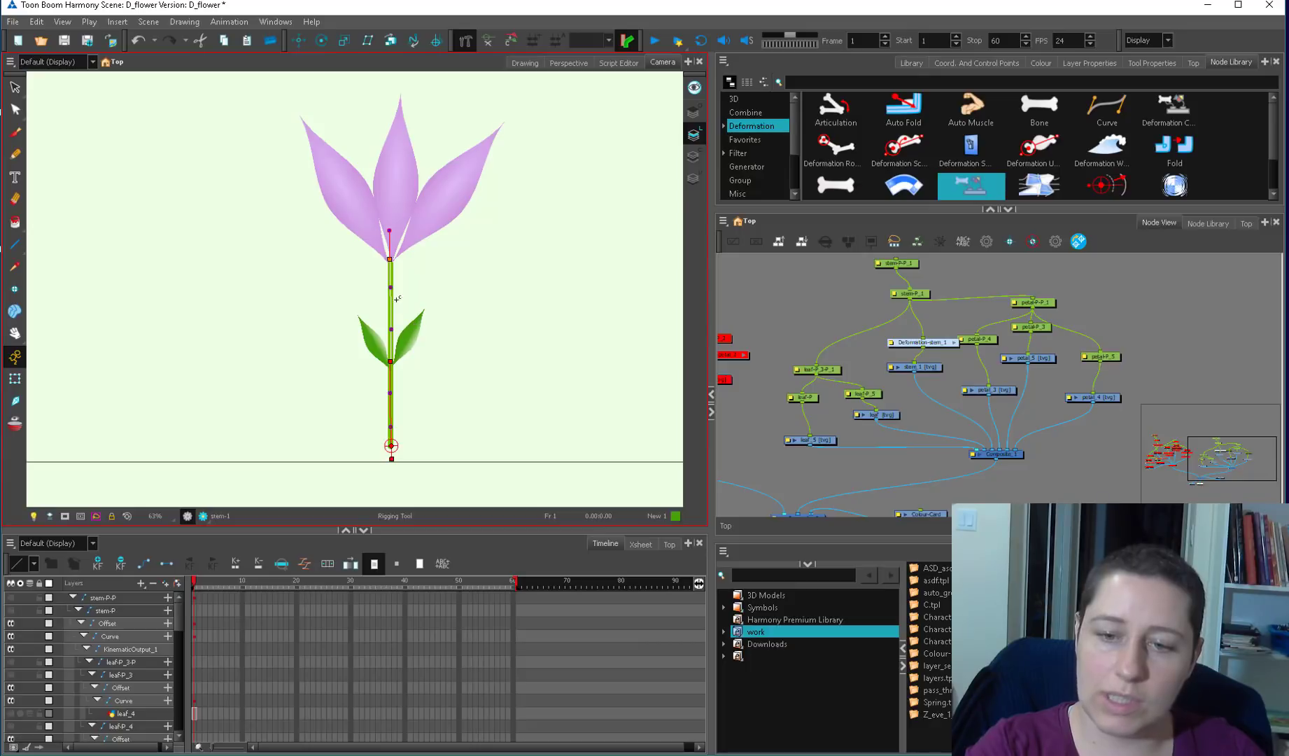
- Make room above the right leaf's drawing node, and add base-to-tip curve deformers to both leaves
click(899, 416)
drag(902, 419, 902, 433)
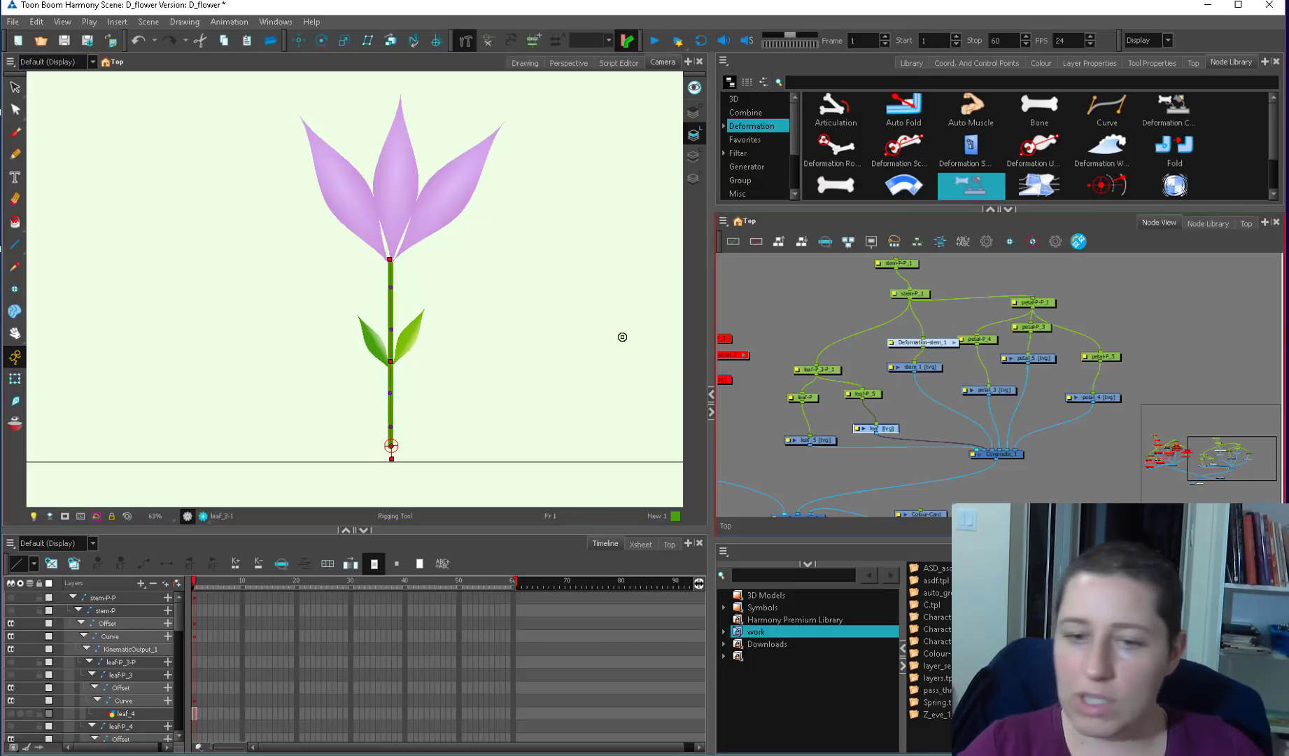
click(404, 350)
drag(423, 308, 434, 285)
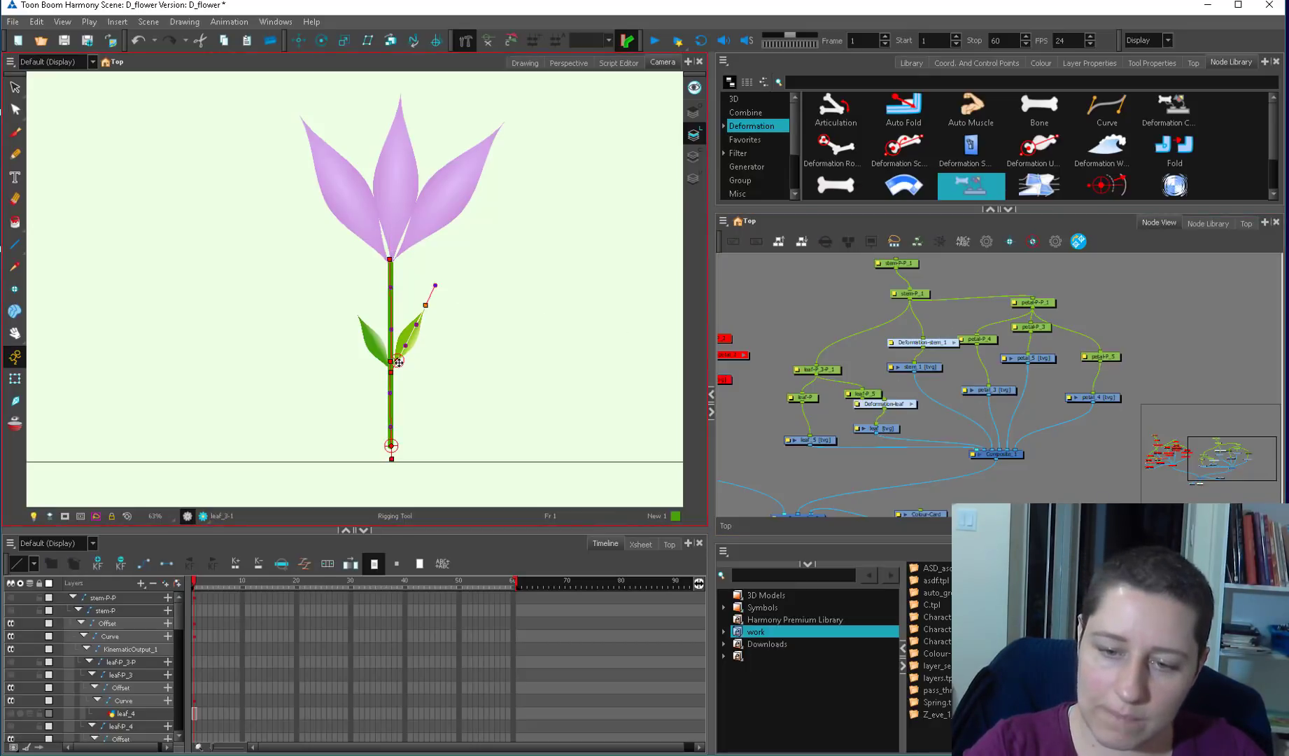
drag(384, 359, 348, 297)
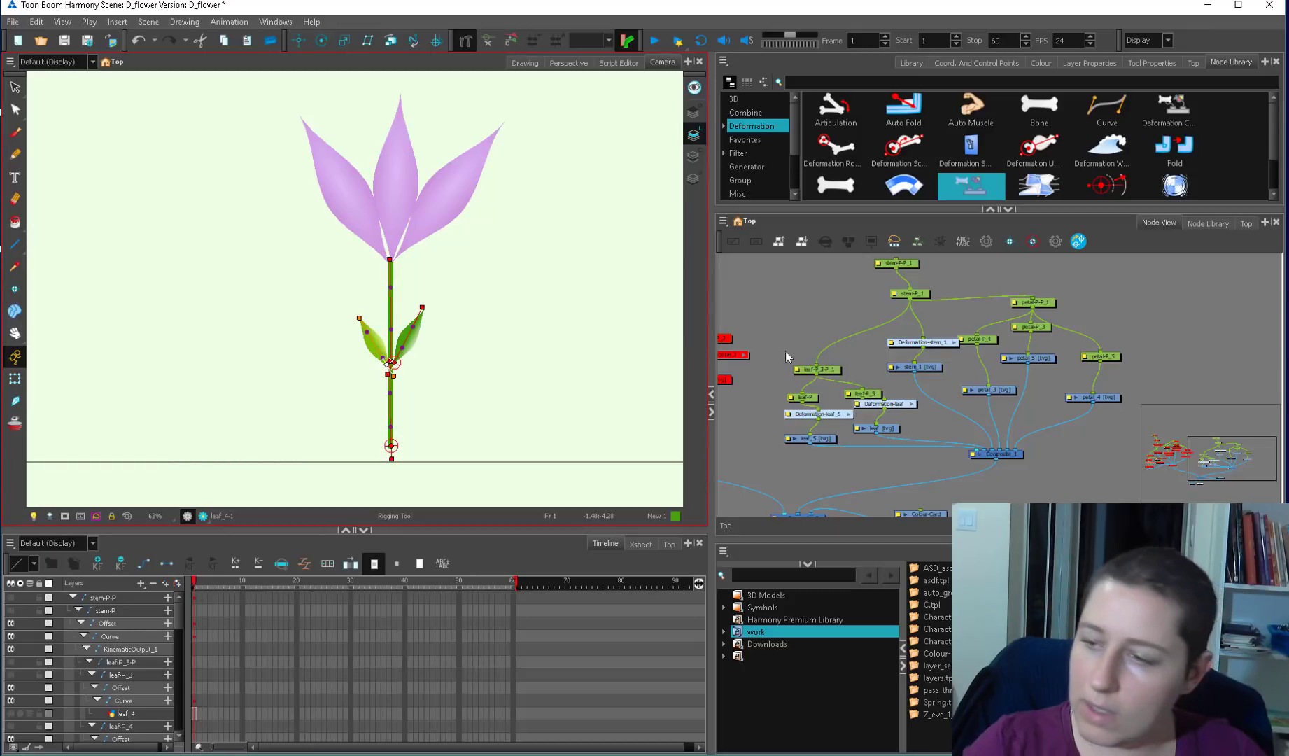
- Add a curve deformer from base to tip on each of the left, middle and right petals
click(366, 225)
click(303, 119)
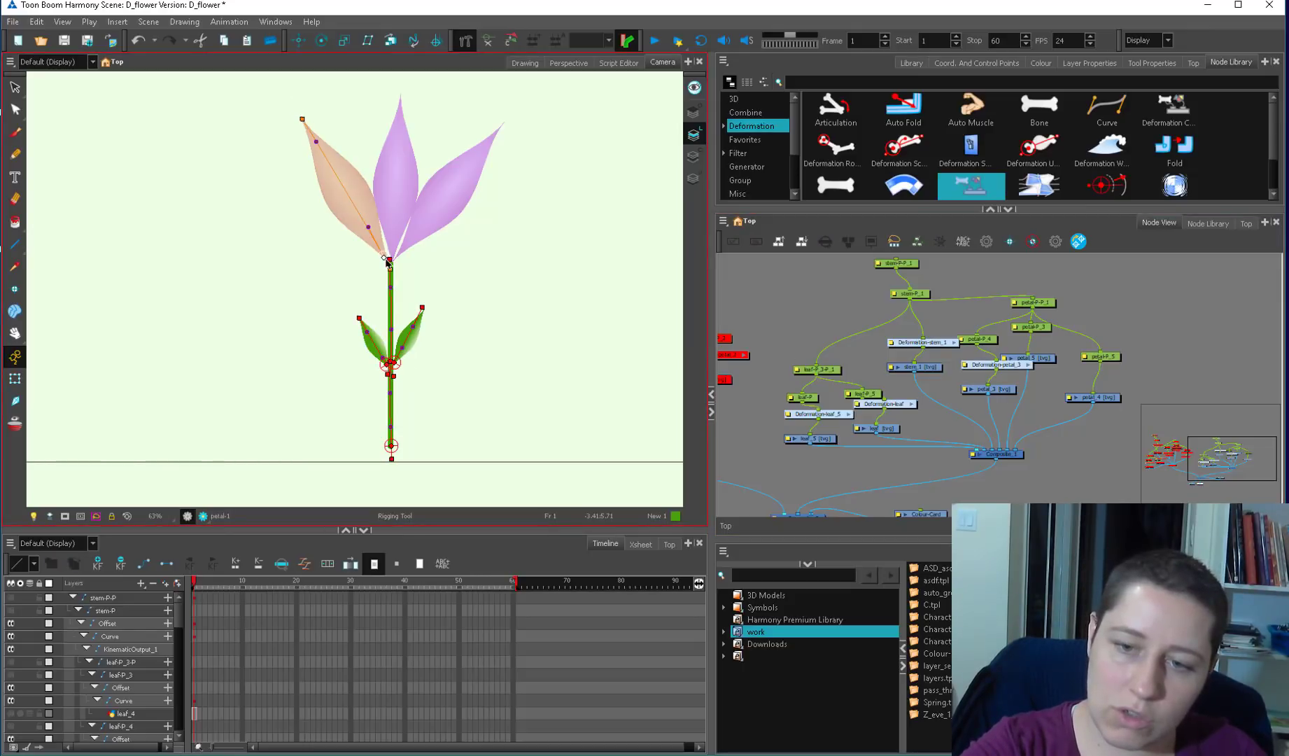
click(395, 230)
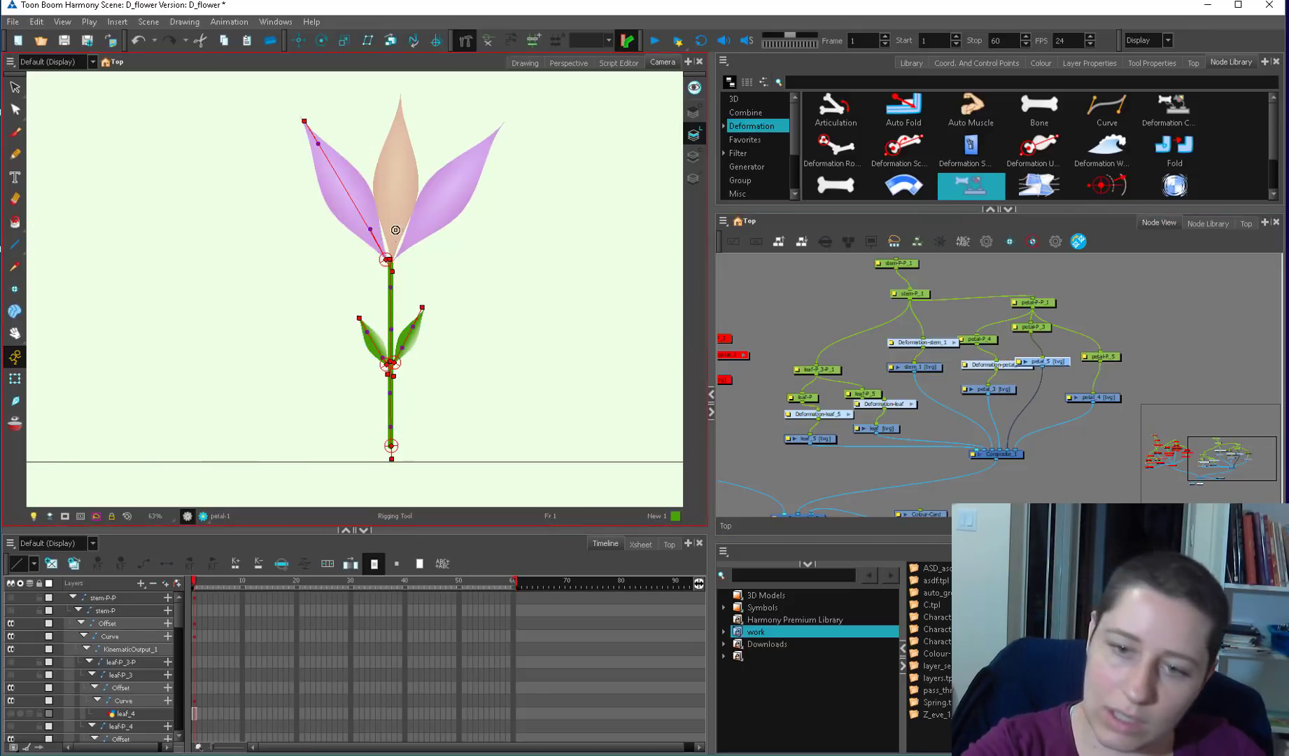
click(397, 114)
drag(397, 114, 403, 100)
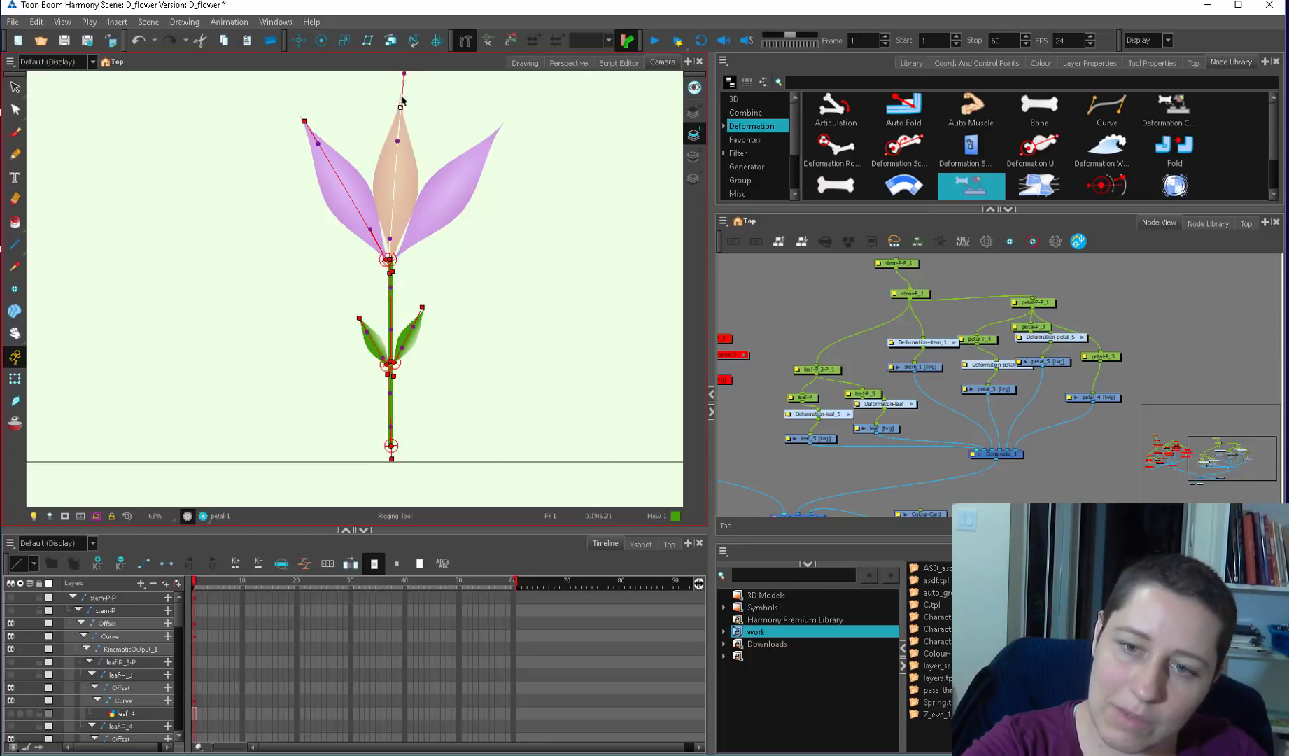
click(420, 203)
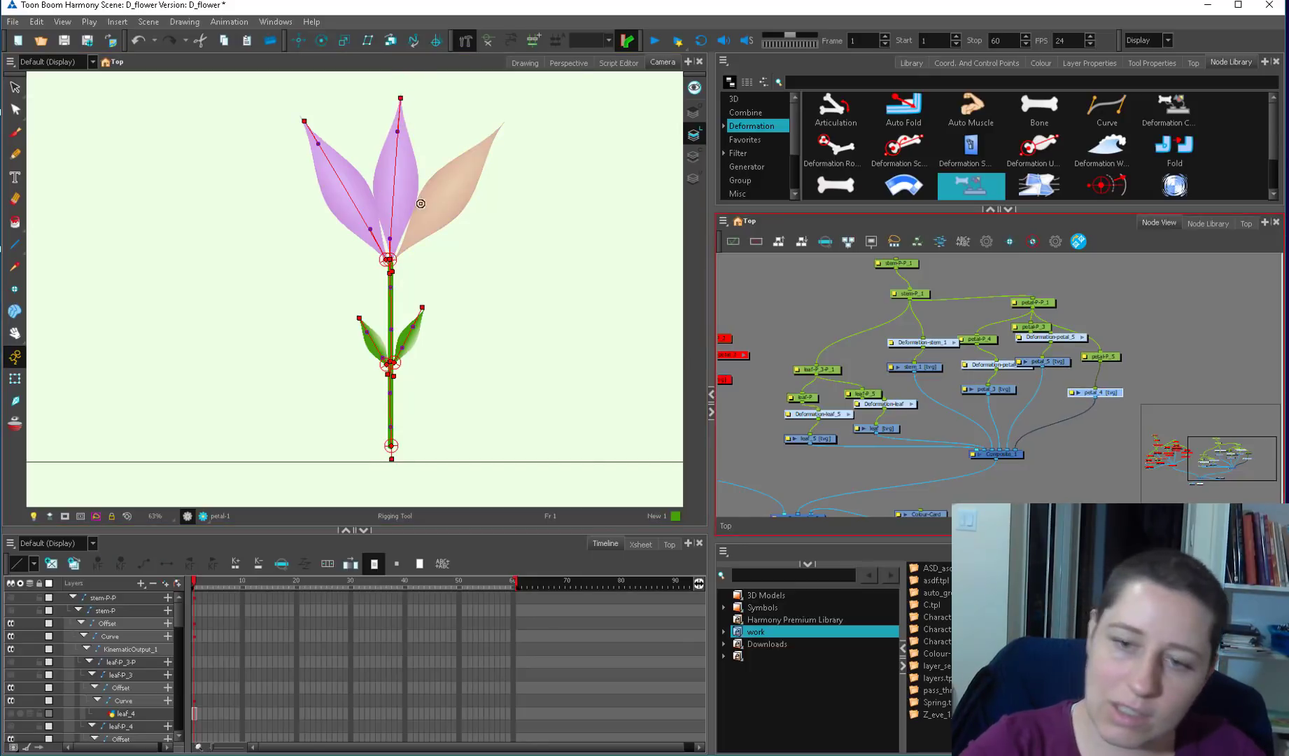
drag(502, 125, 522, 104)
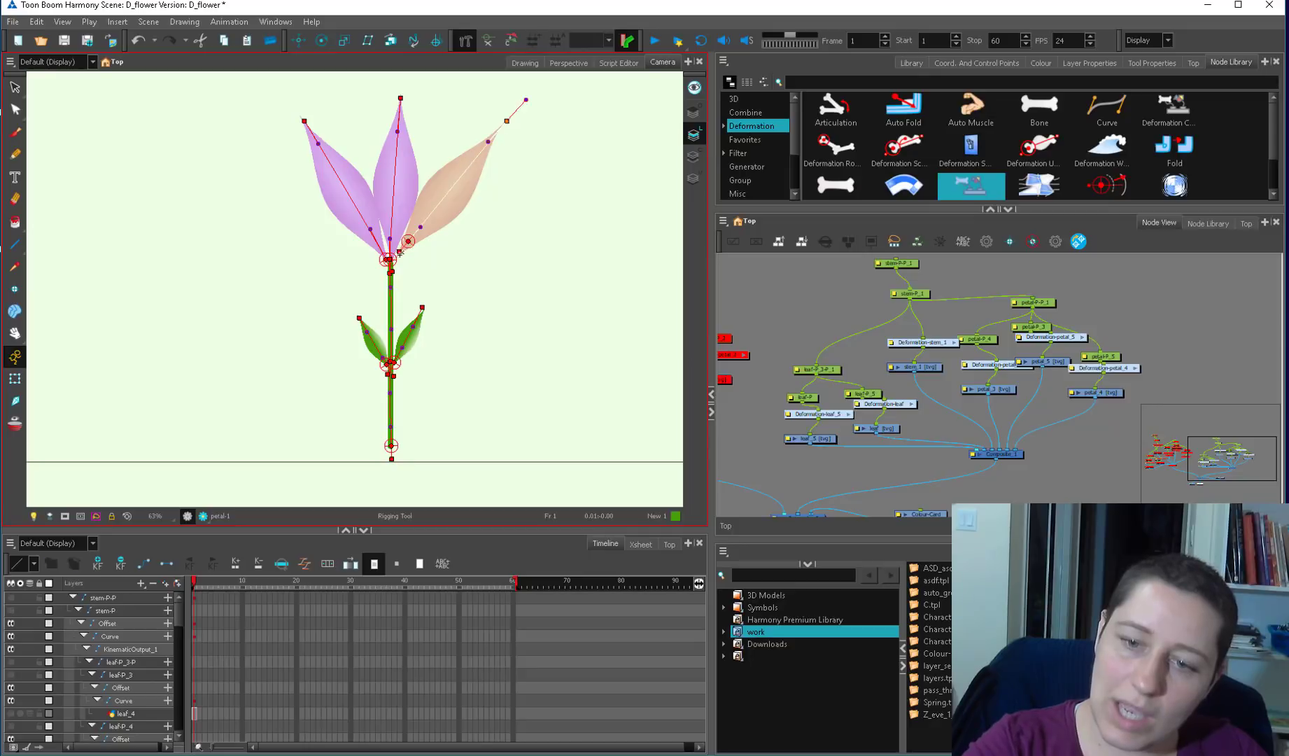
click(501, 126)
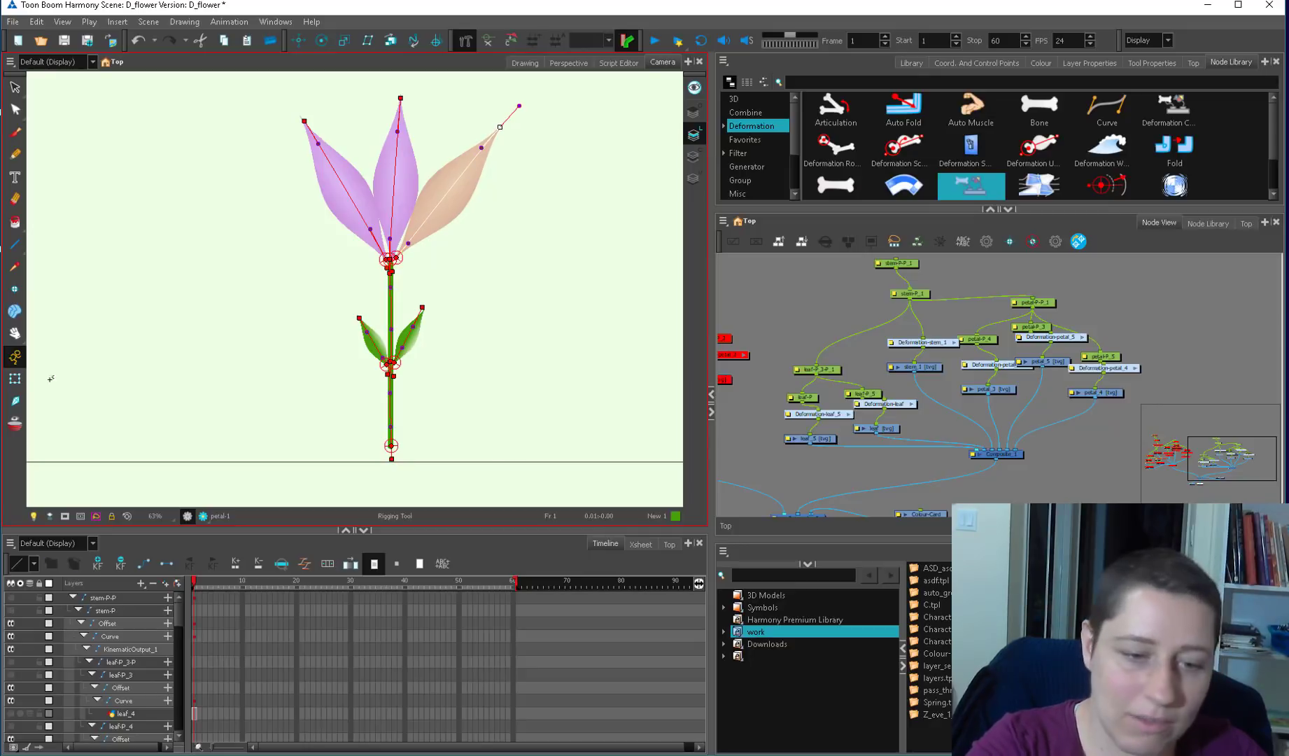
- Move the right and left petal drawing nodes below their deformation groups and reposition the Deformation-stem_1 group in the network
click(14, 379)
drag(1124, 372, 1101, 396)
click(1101, 395)
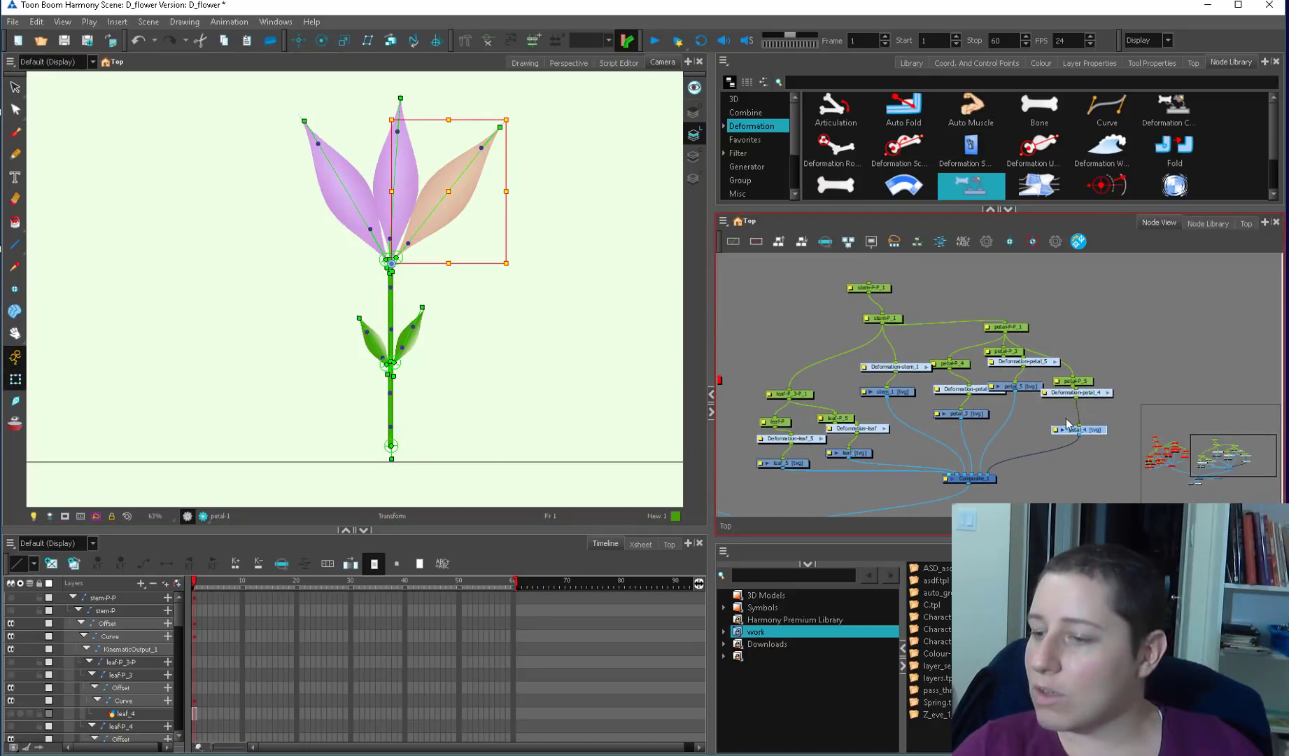
click(957, 383)
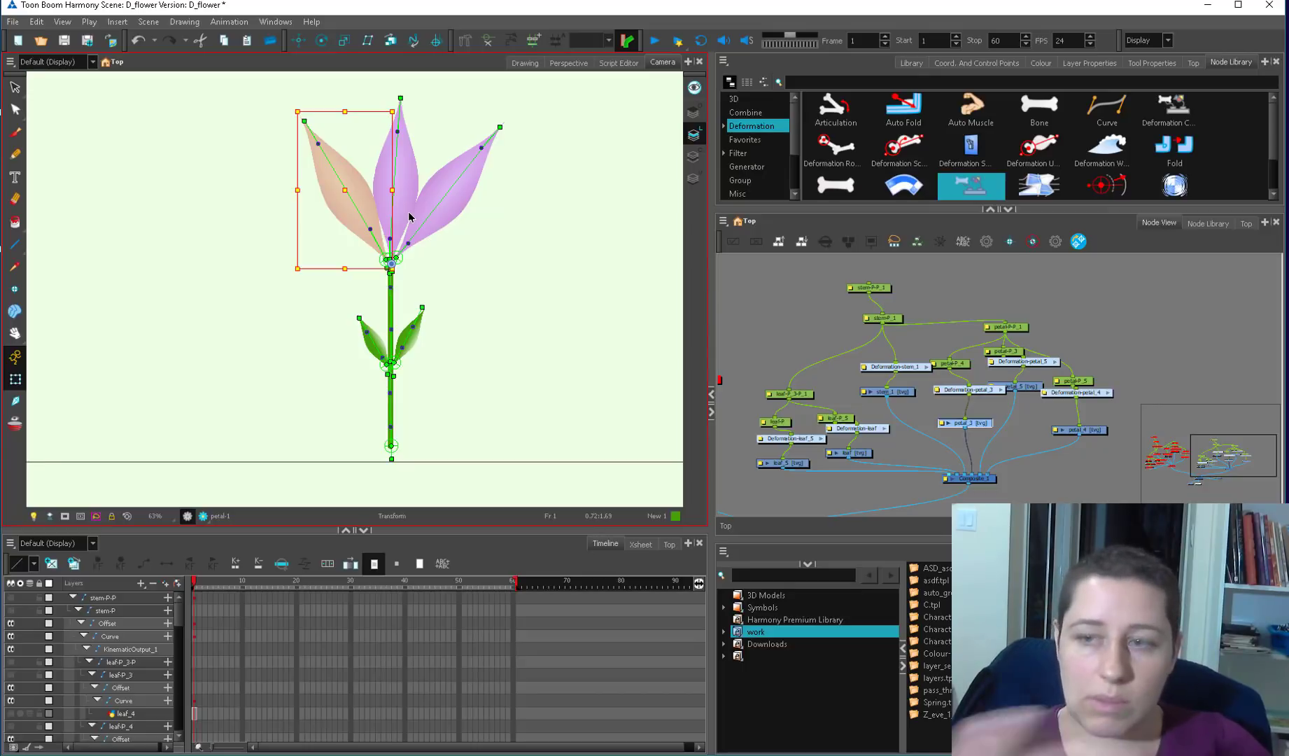
drag(899, 366, 887, 365)
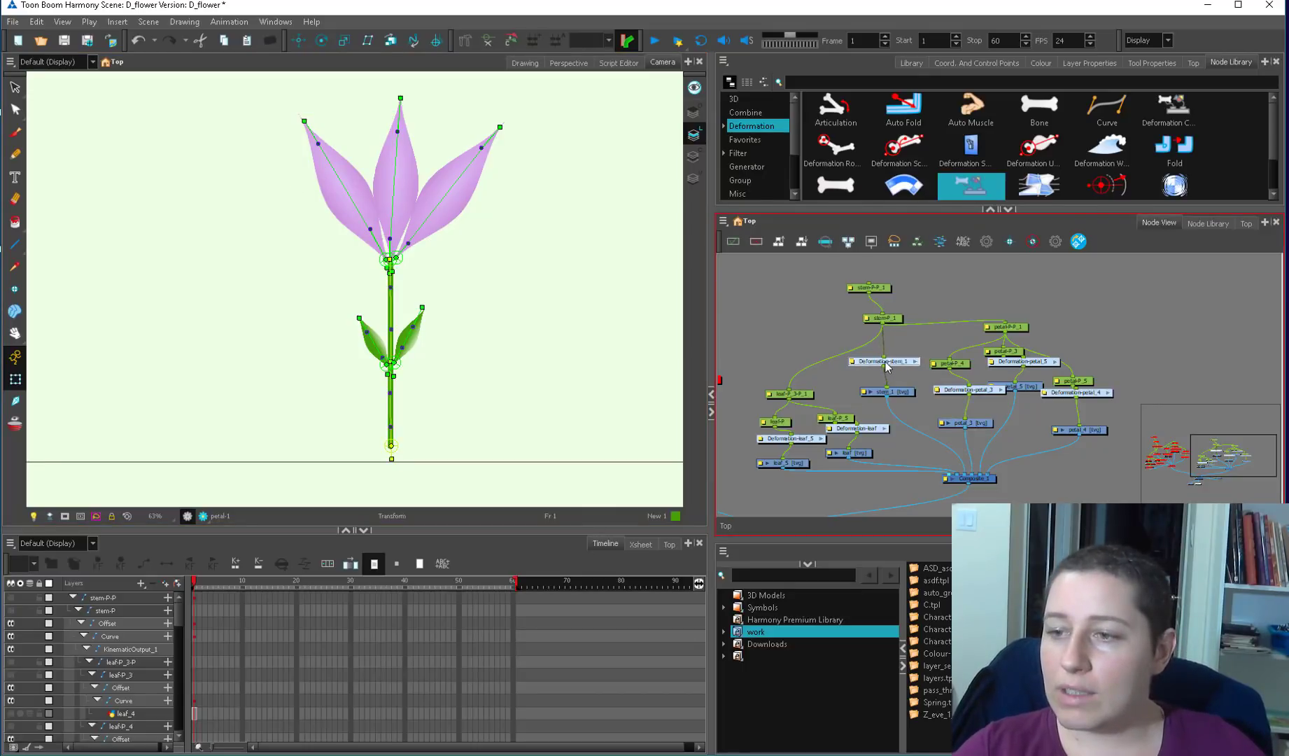
drag(885, 215, 878, 231)
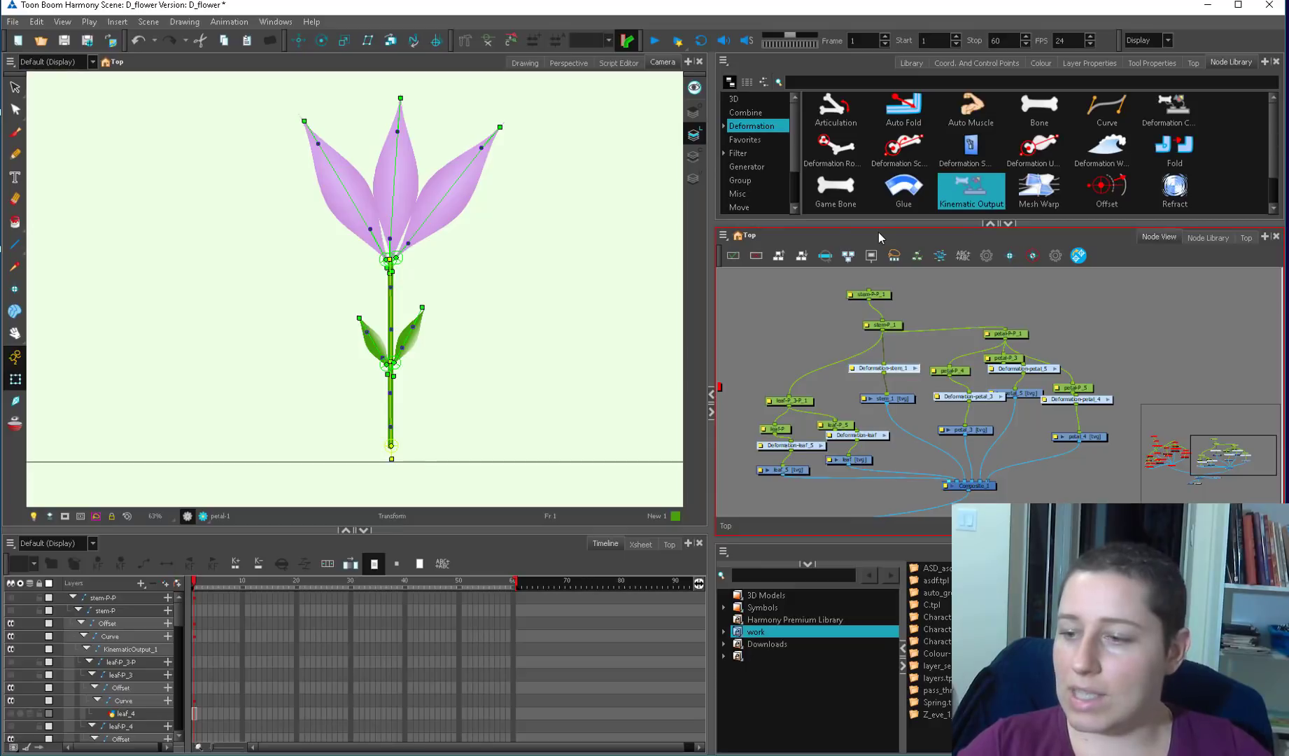
- Open the Deformation-stem_1 group and space out its port, subgroup 1 and Transformation-Switch nodes
click(914, 368)
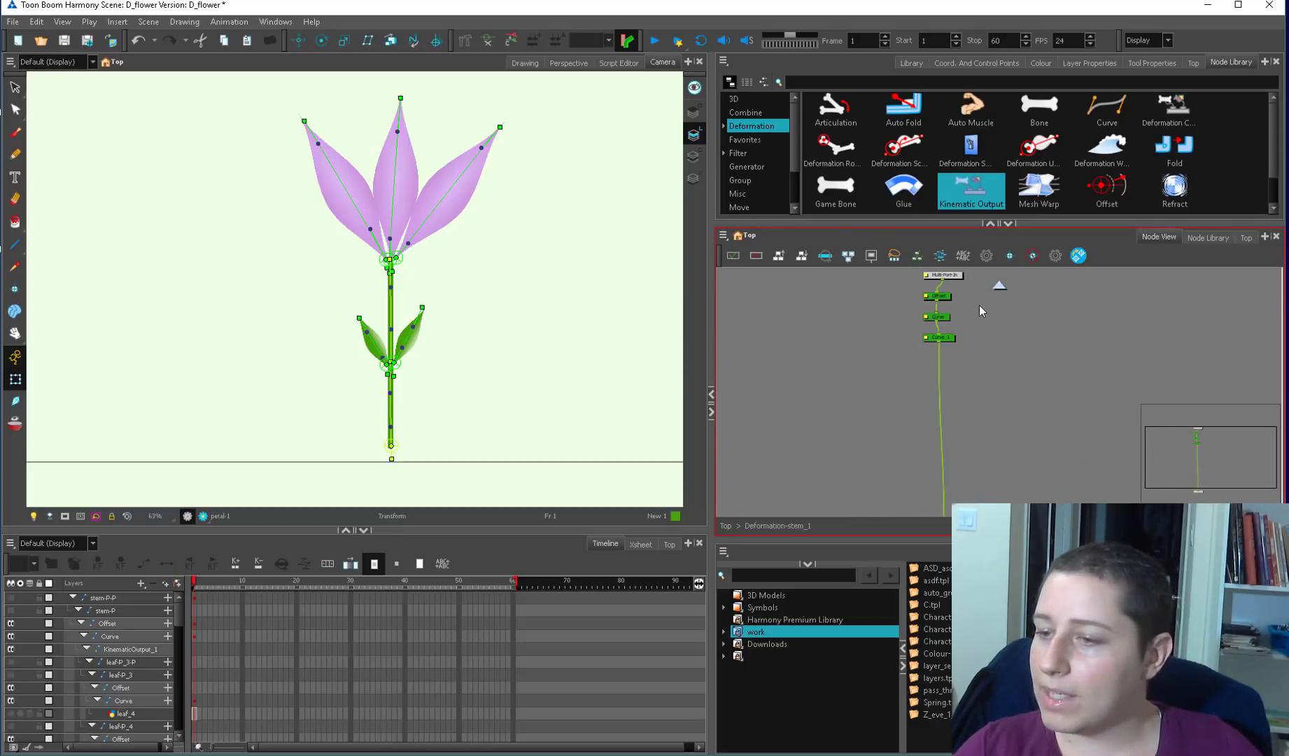
drag(978, 275, 925, 345)
drag(940, 338, 912, 407)
scroll(912, 407, up, 1)
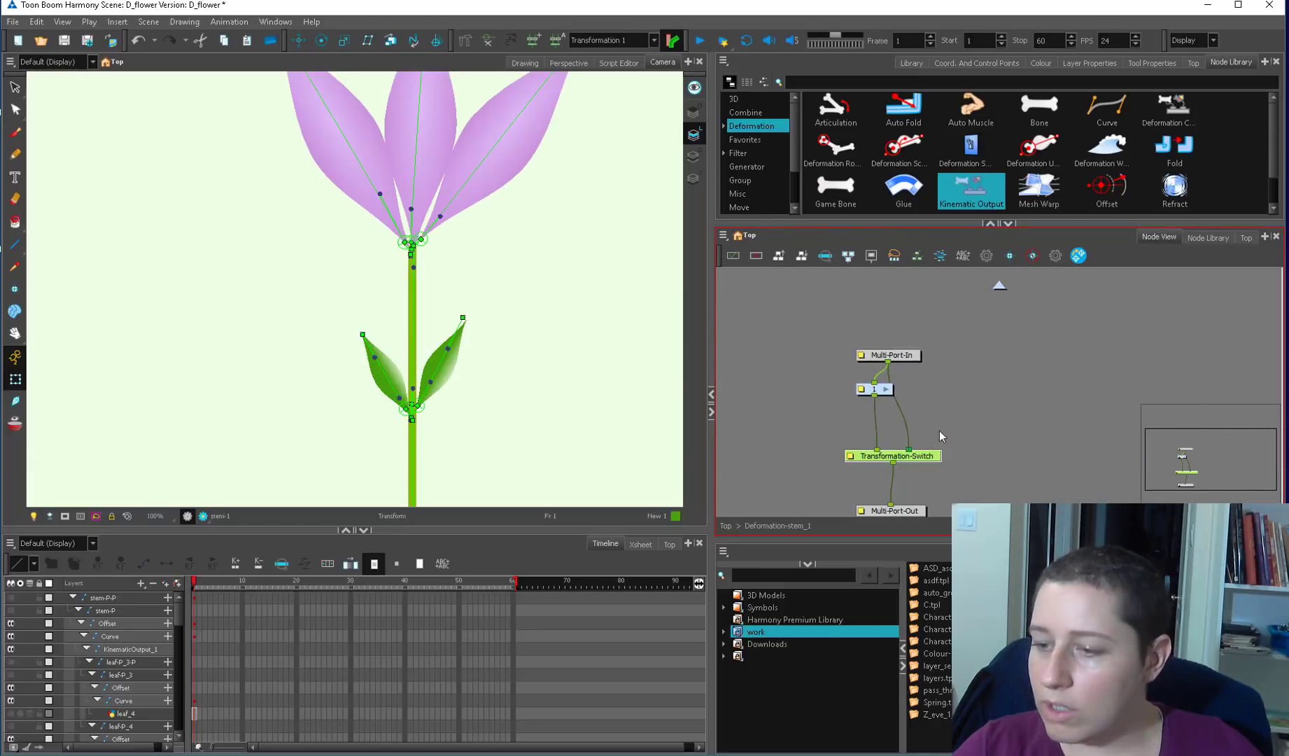
drag(909, 431, 912, 394)
scroll(910, 390, up, 1)
click(867, 343)
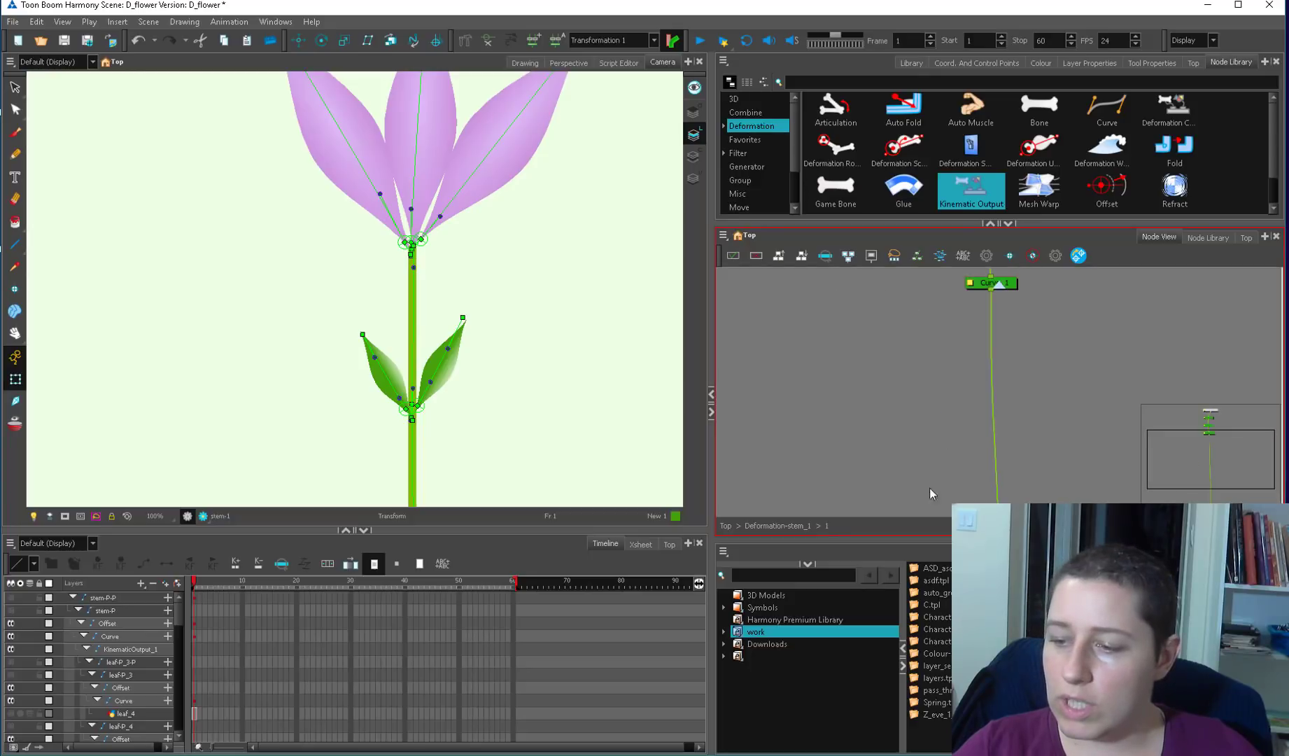
click(775, 526)
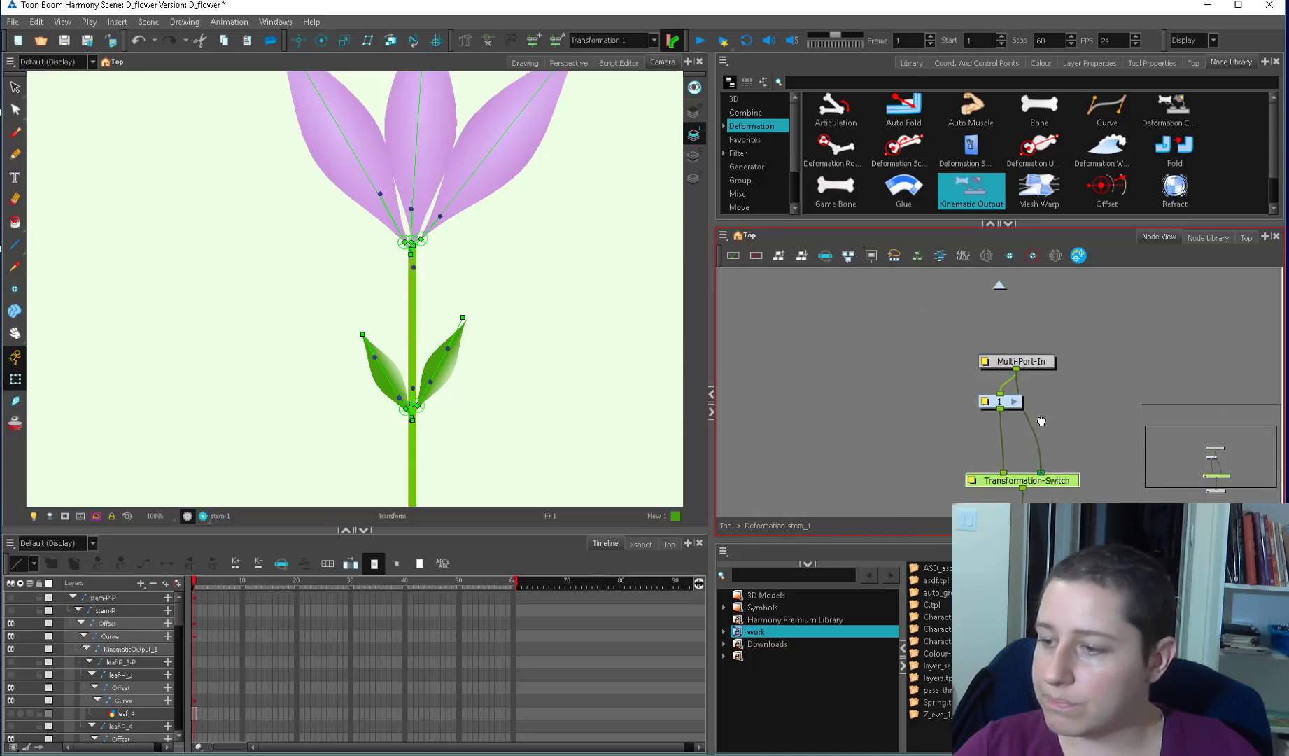
drag(1041, 421, 834, 358)
drag(946, 394, 959, 399)
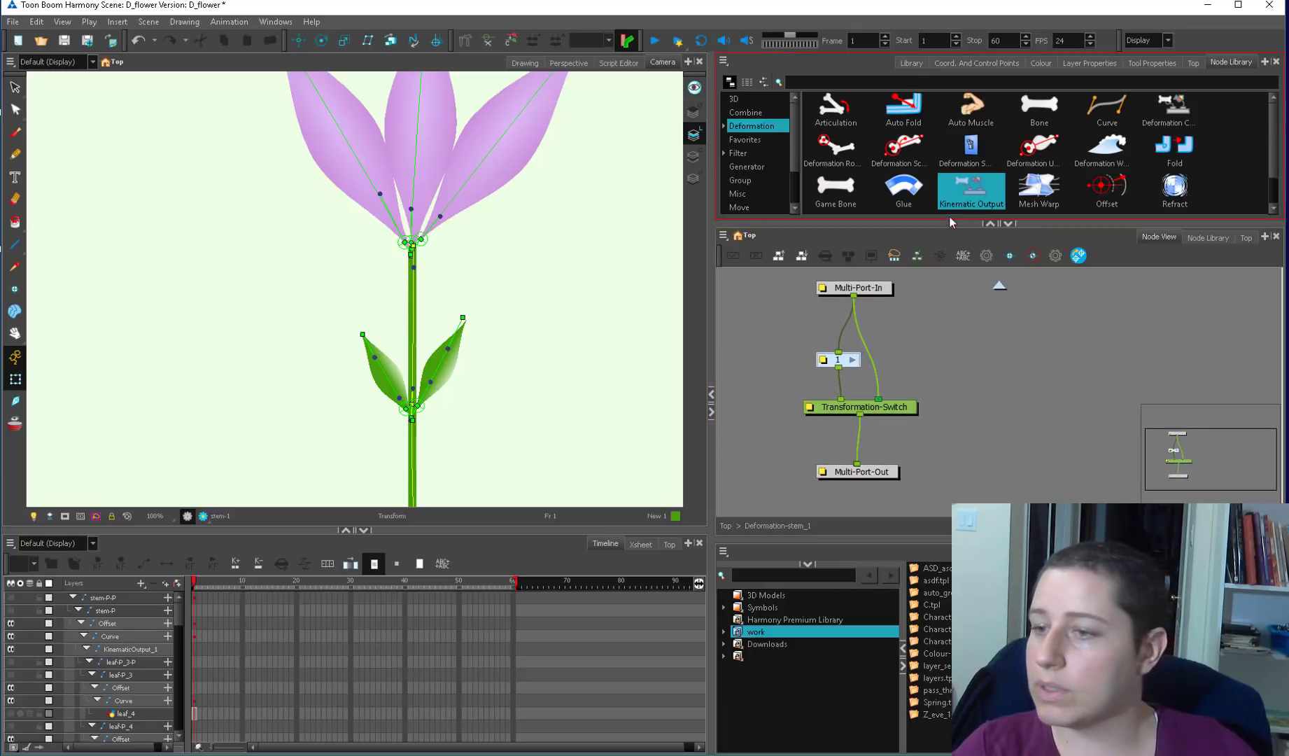
- Add a Kinematic Output inside Deformation-stem_1 and wire subgroup 1 through it to Multi-Port-Out
drag(964, 210, 979, 393)
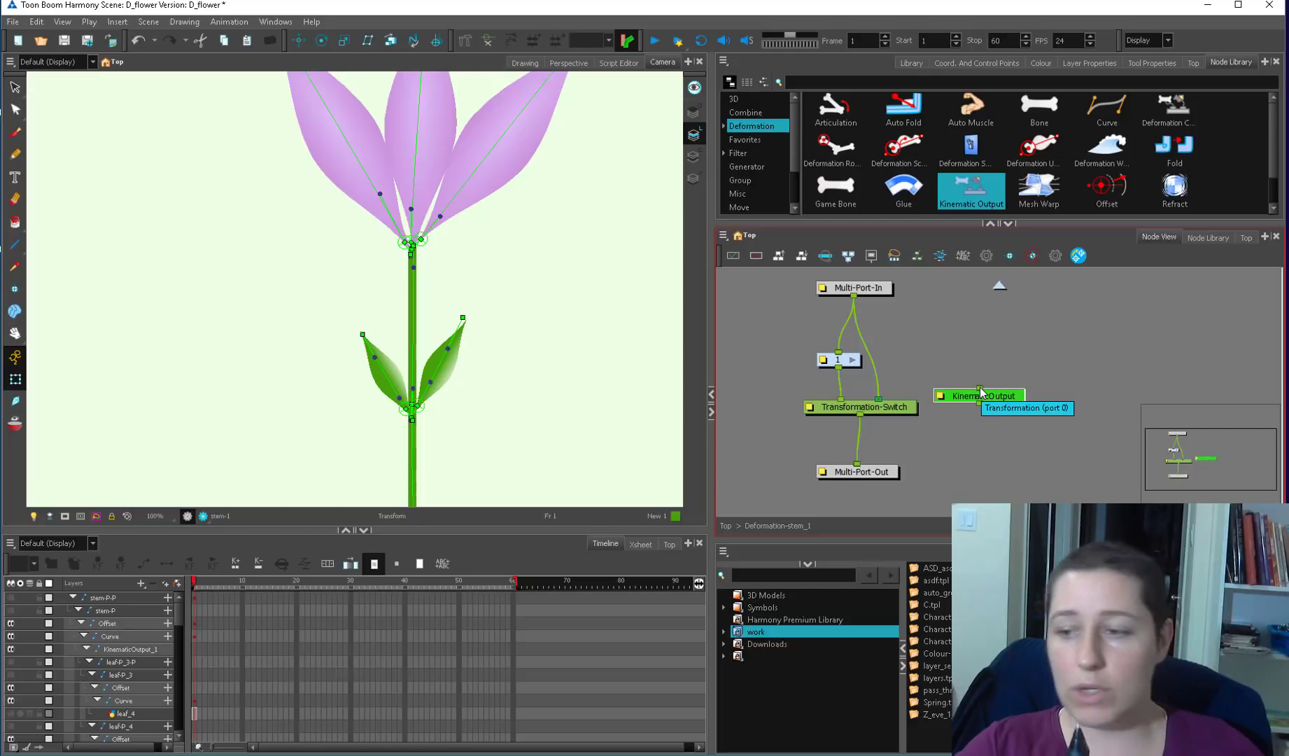
drag(980, 393, 773, 434)
drag(839, 367, 843, 465)
- Inside subgroup 1, give the first Curve its own connection to Multi-Port-Out, separate from Curve_1, and return to Deformation-stem_1
click(852, 360)
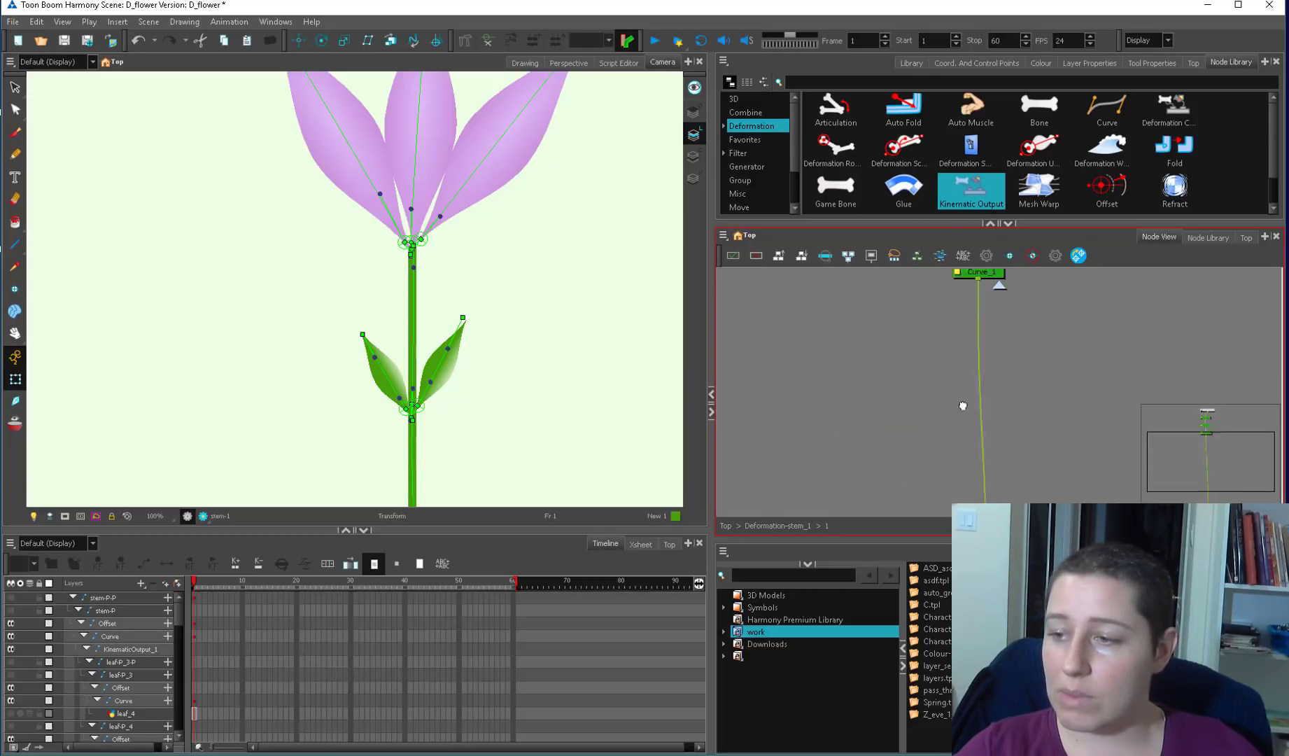
scroll(880, 403, down, 2)
drag(954, 304, 914, 504)
scroll(855, 413, up, 1)
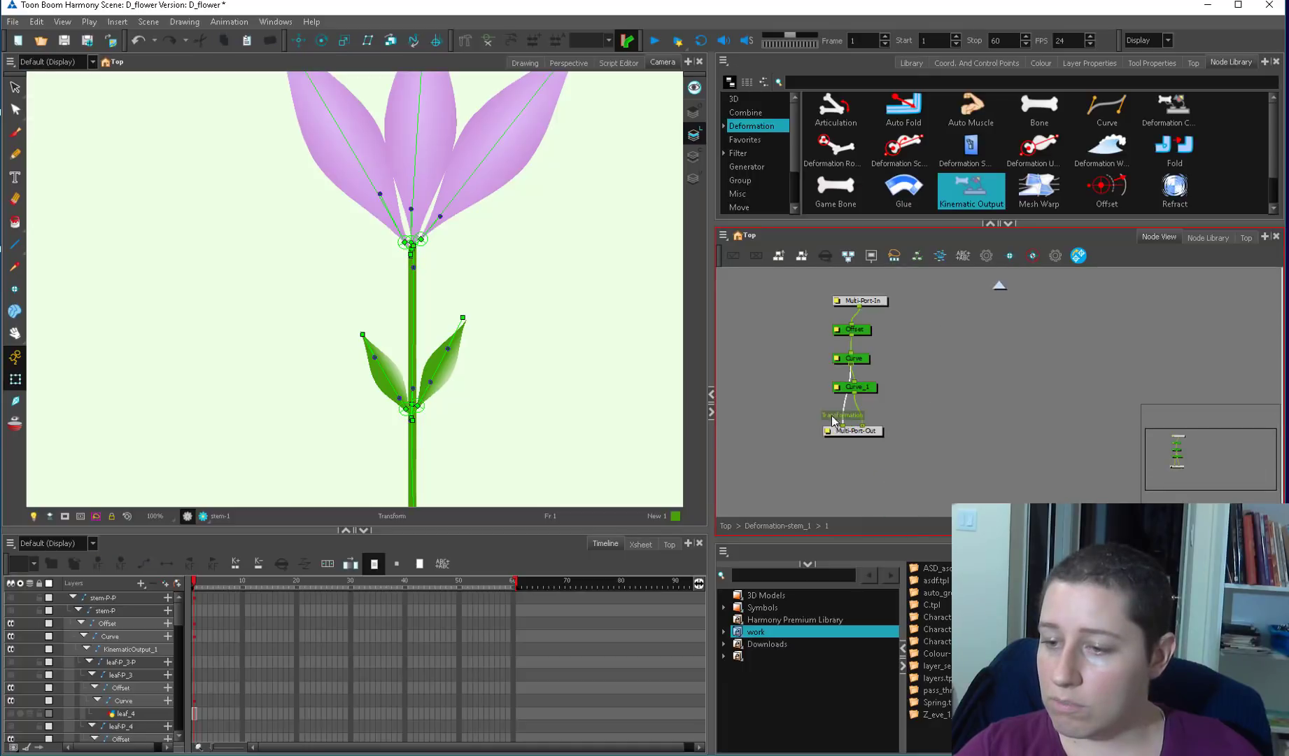
drag(869, 389, 889, 393)
scroll(853, 424, up, 1)
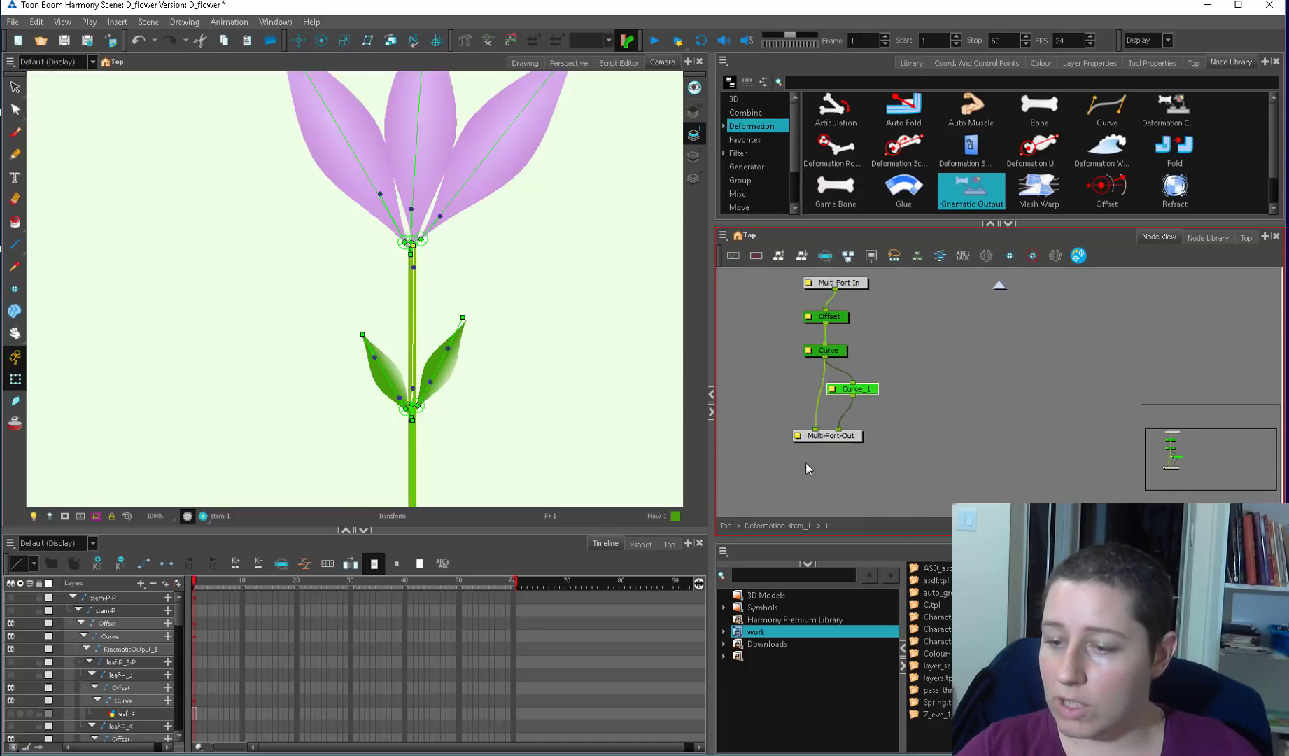
click(798, 526)
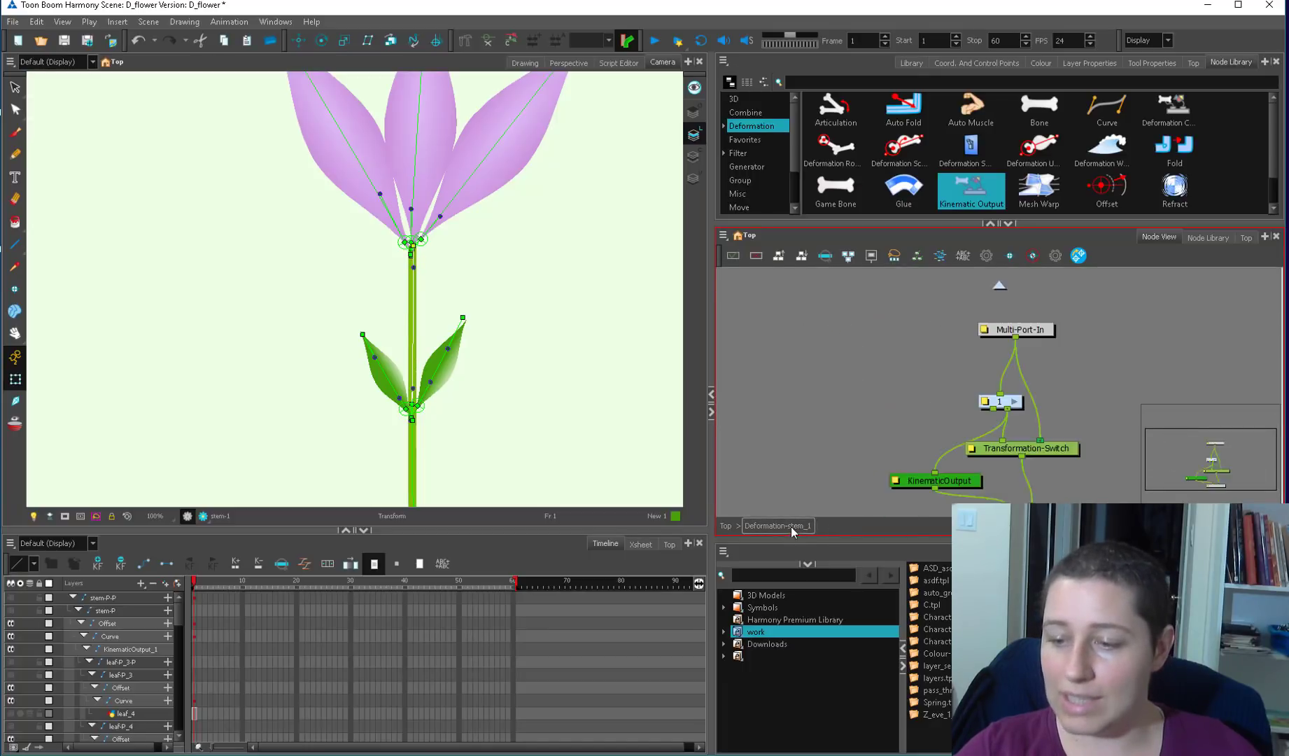
- Try wiring both outputs of subgroup 1 directly to Multi-Port-Out without the Kinematic Output
drag(1016, 392, 907, 457)
click(896, 423)
key(ctrl+v)
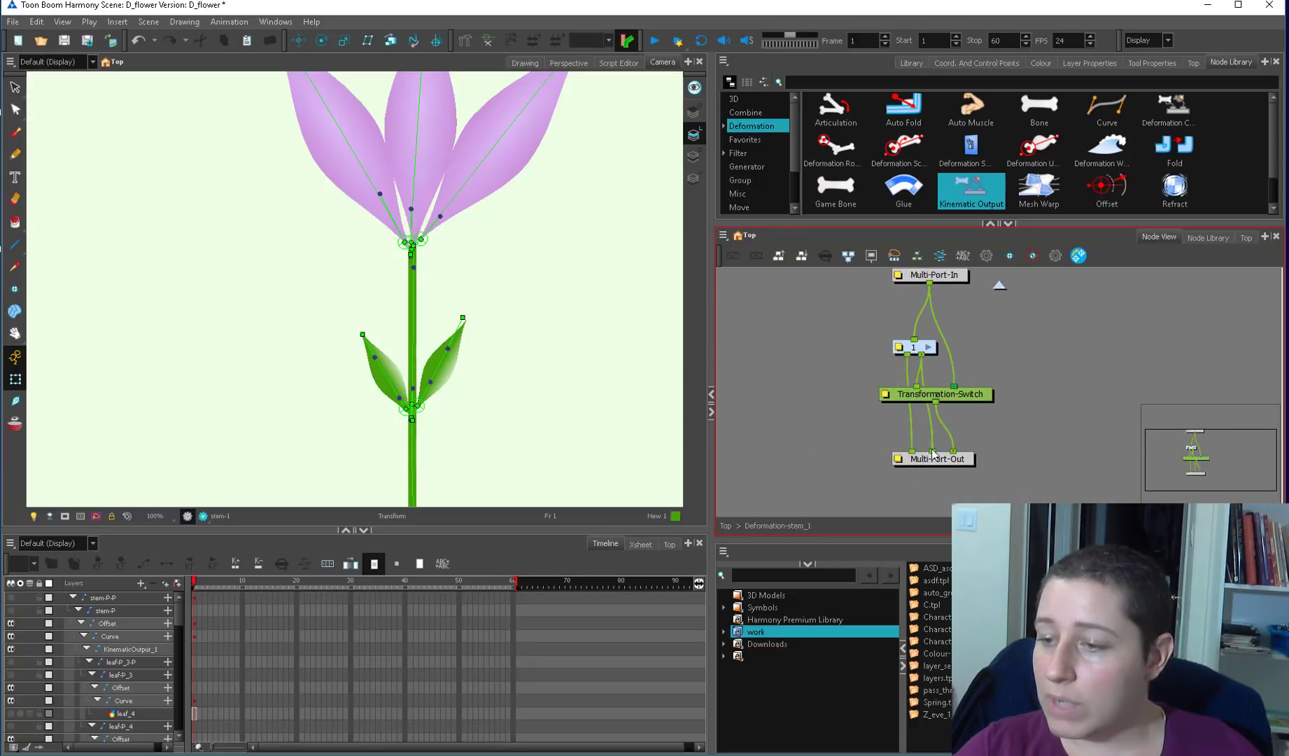
drag(932, 451, 864, 433)
drag(932, 347, 928, 341)
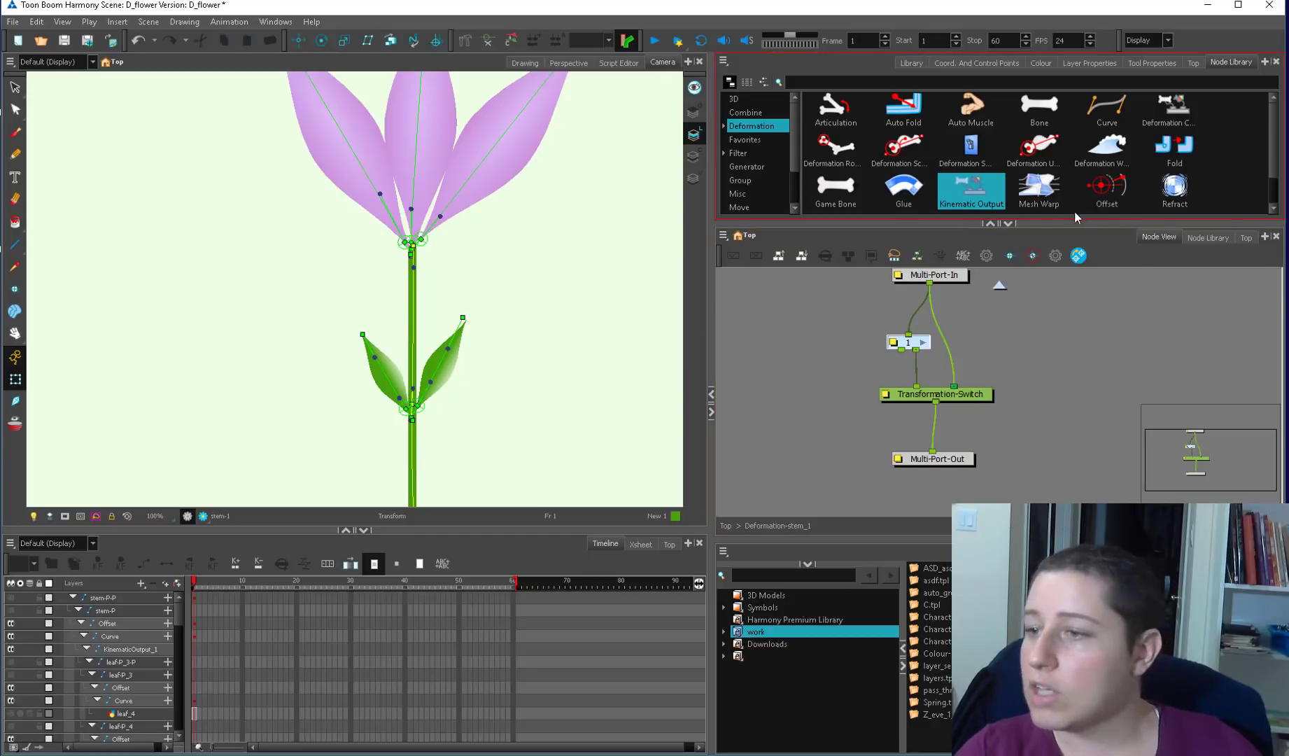
- Add a Deformation Composite inside Deformation-stem_1 and connect the first output of subgroup 1 to it
drag(1075, 219, 1075, 260)
click(1167, 112)
drag(1179, 101, 839, 399)
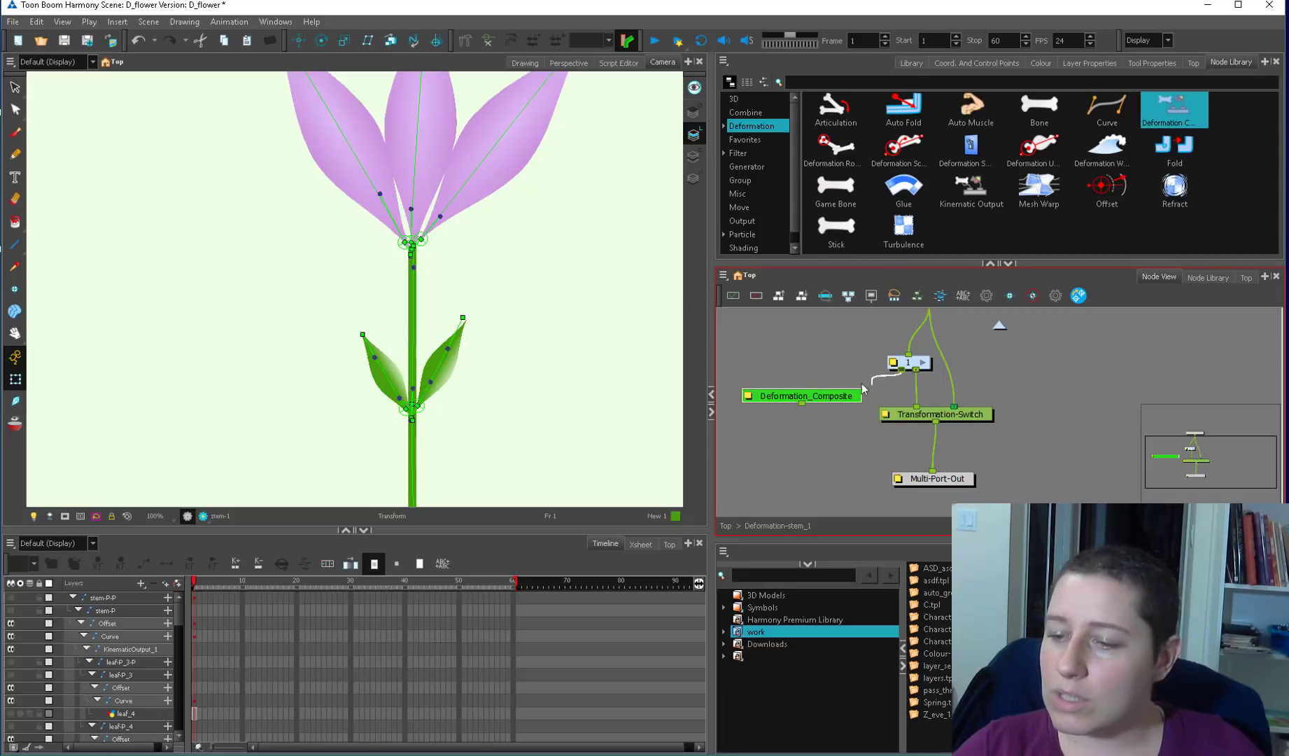
- Enable Output Kinematic Only on the Deformation Composite, set Output Kinematic Chain to Select, and connect it to Multi-Port-Out
double_click(811, 395)
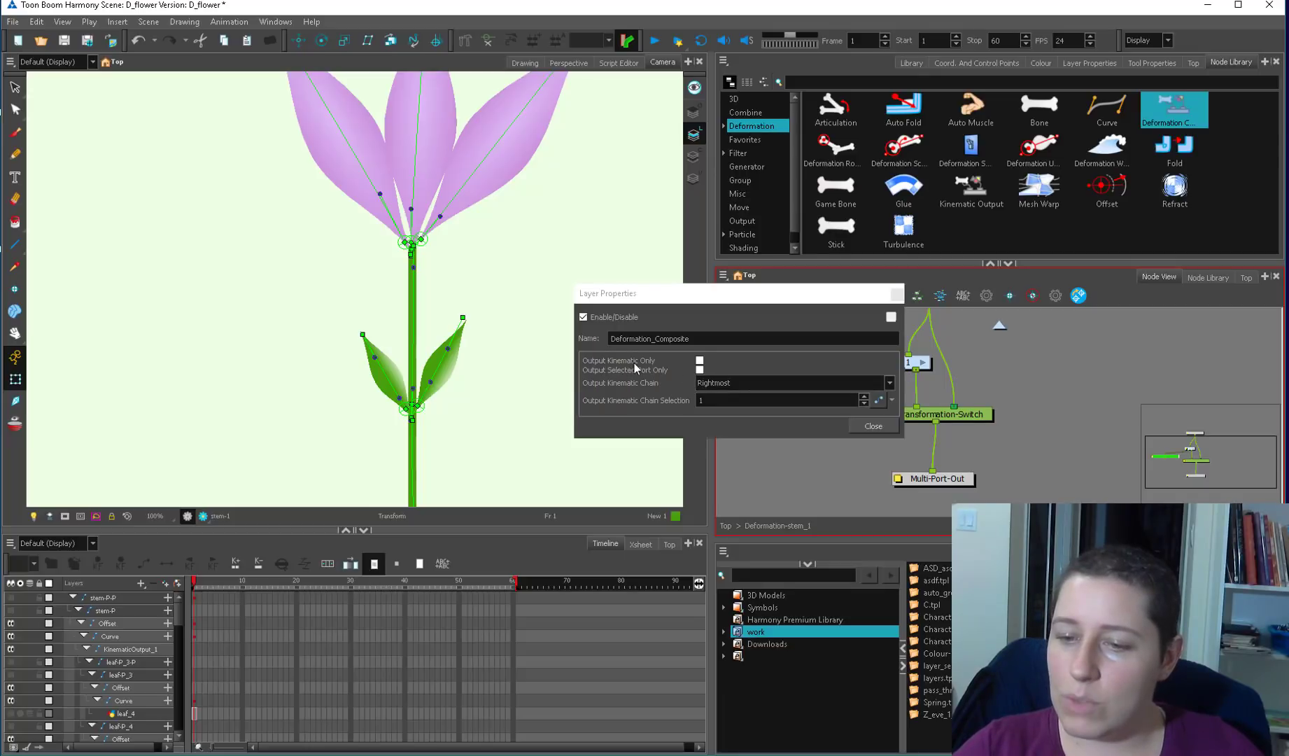
click(700, 361)
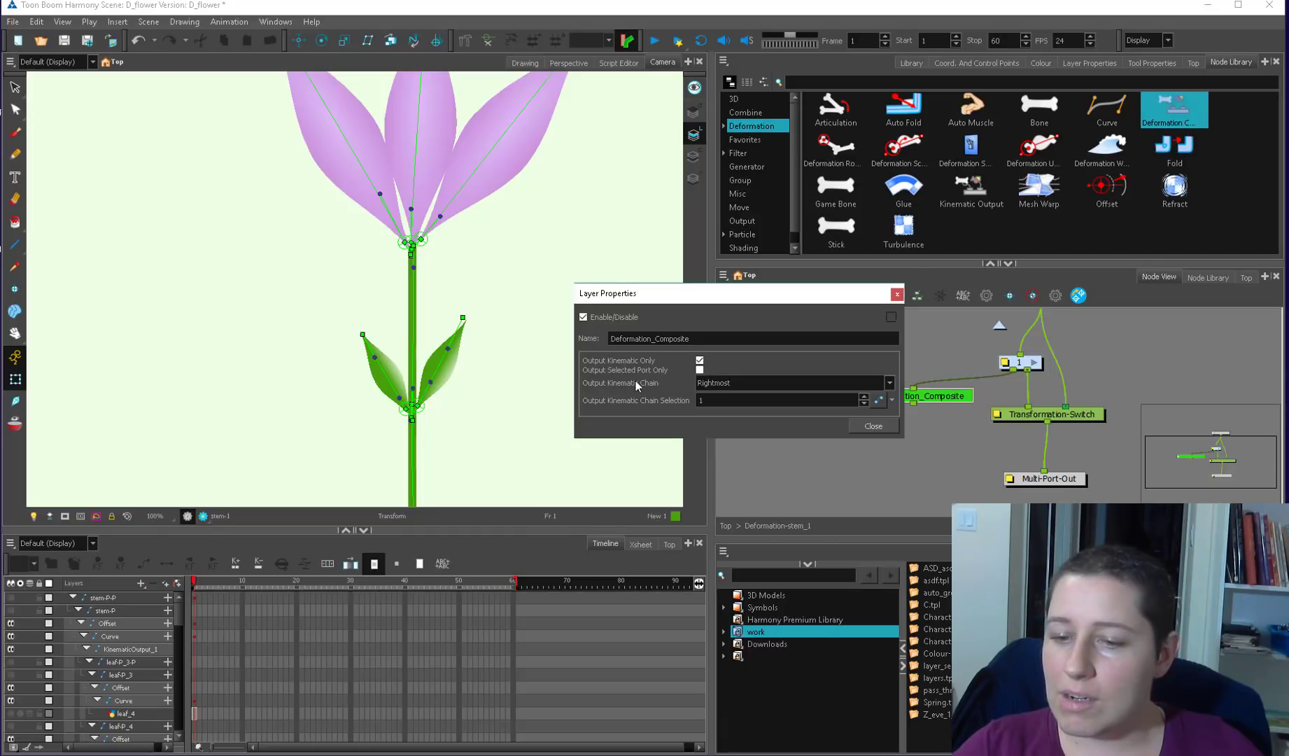
click(707, 389)
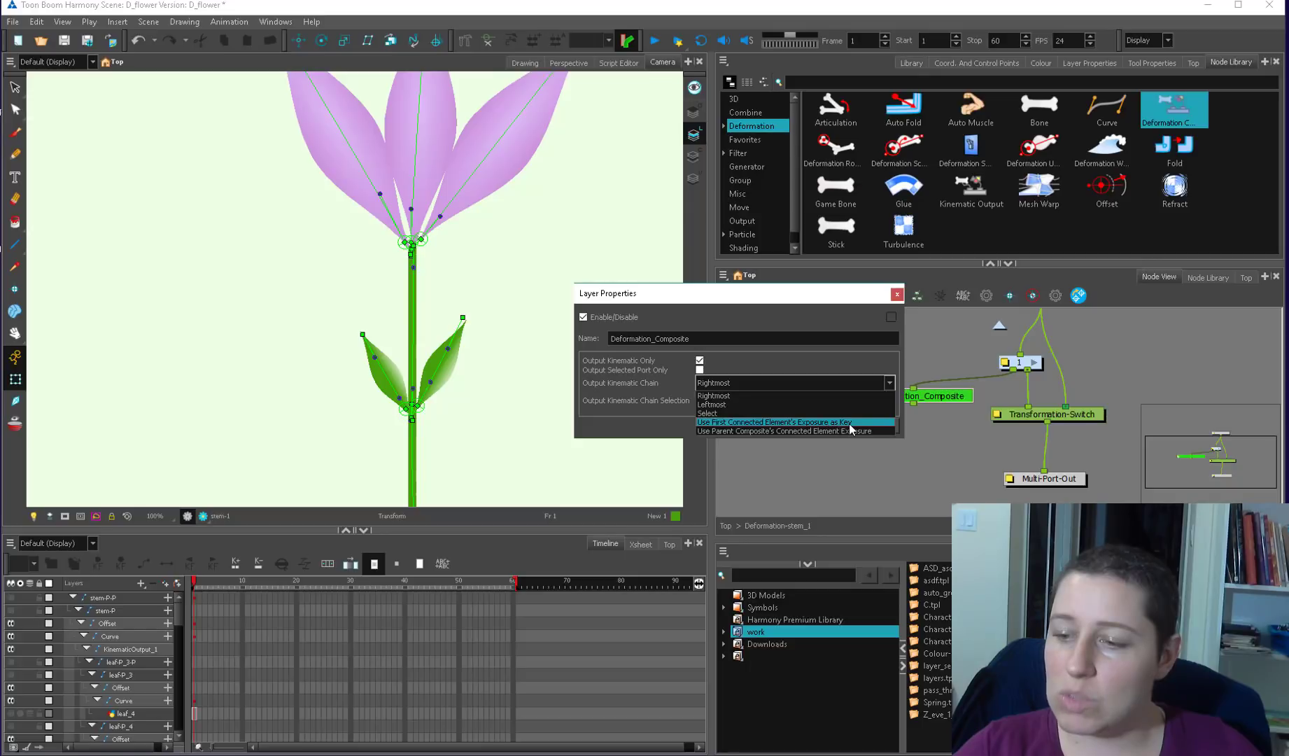
click(802, 414)
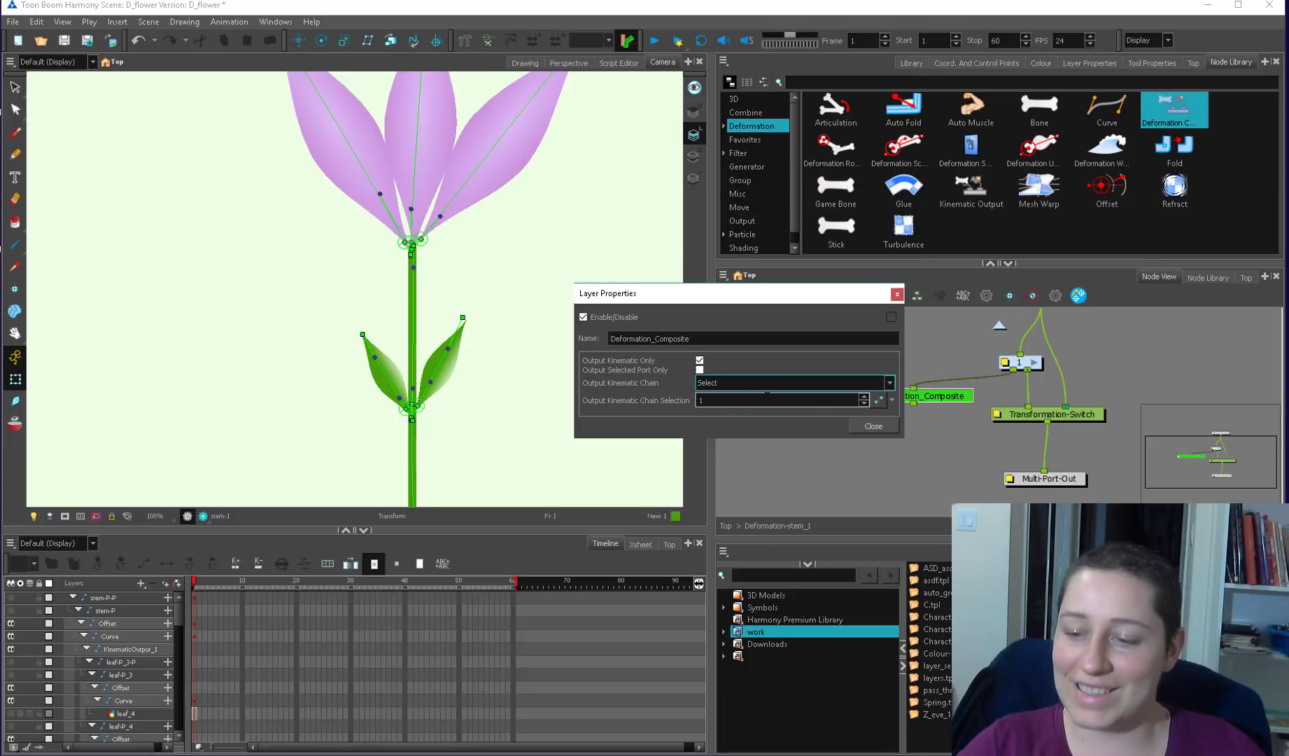
click(873, 426)
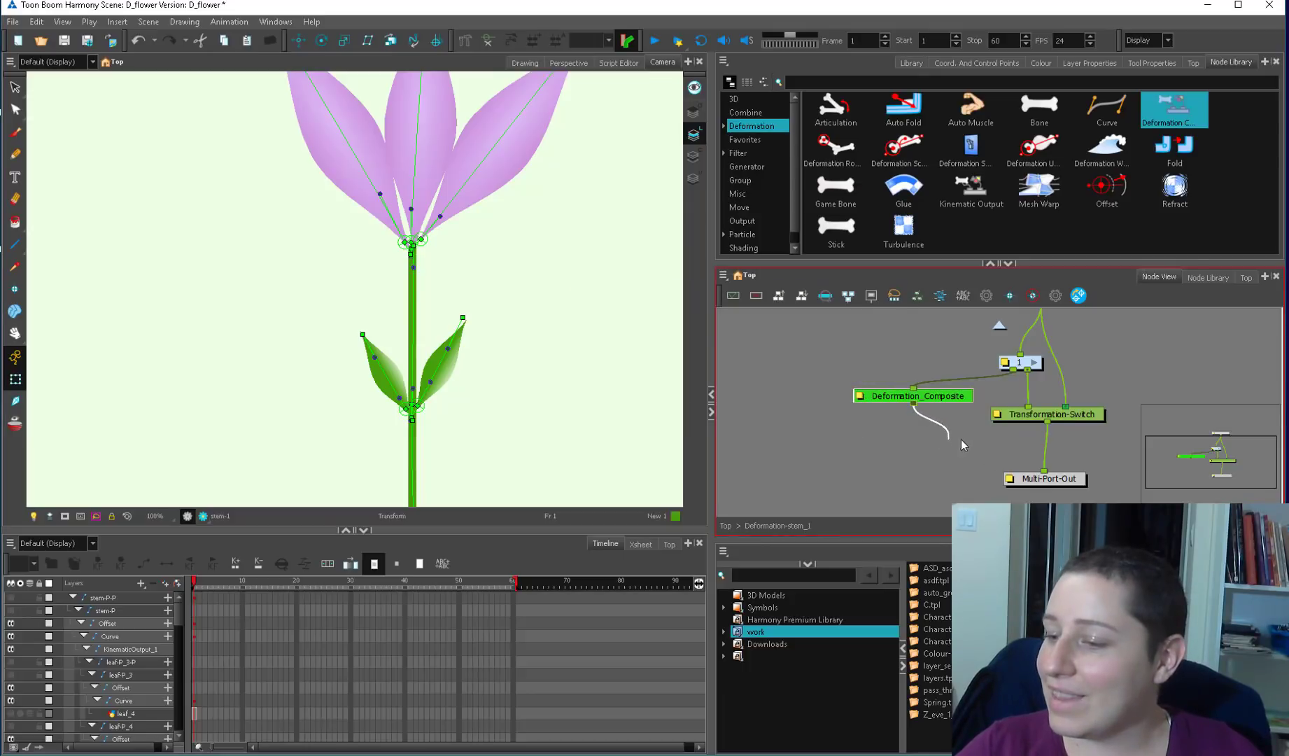
drag(960, 439, 1028, 473)
drag(936, 398, 936, 416)
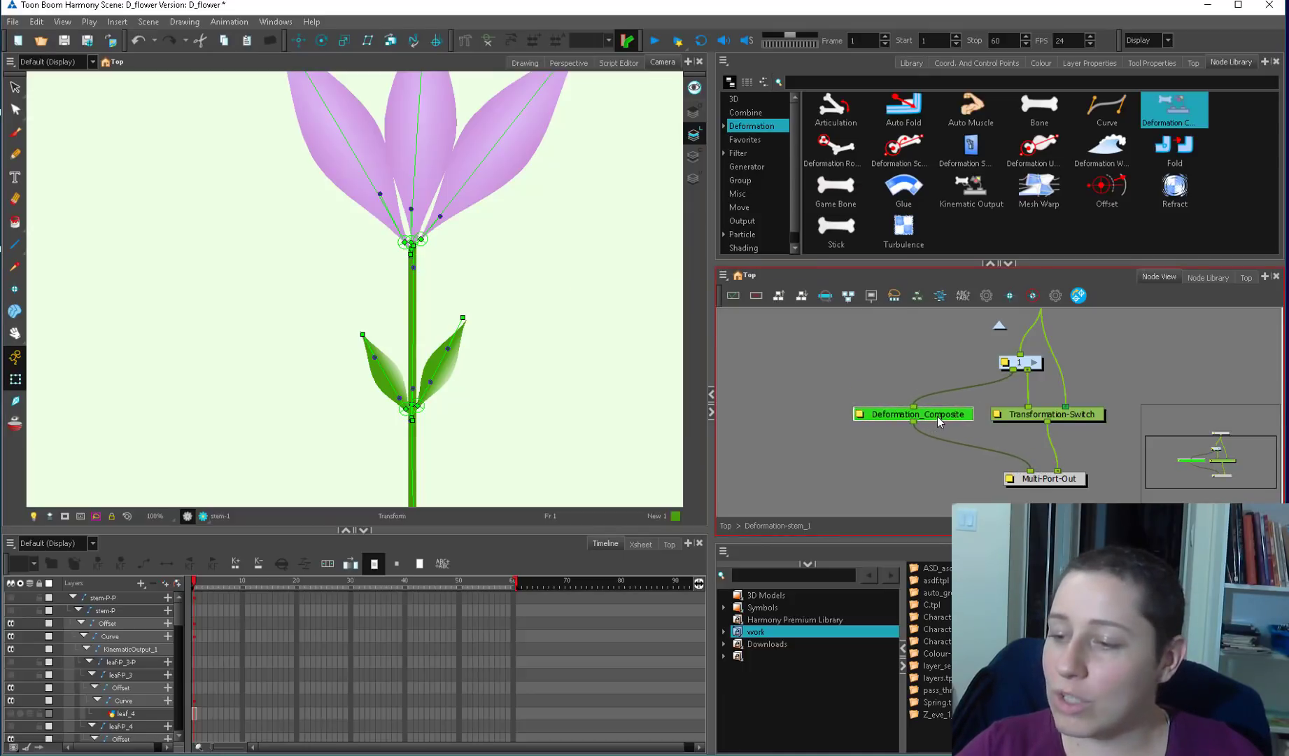
- Add a copy of the Deformation Composite, wire it between subgroup 1 and Multi-Port-Out, and return to the top-level network
click(1034, 361)
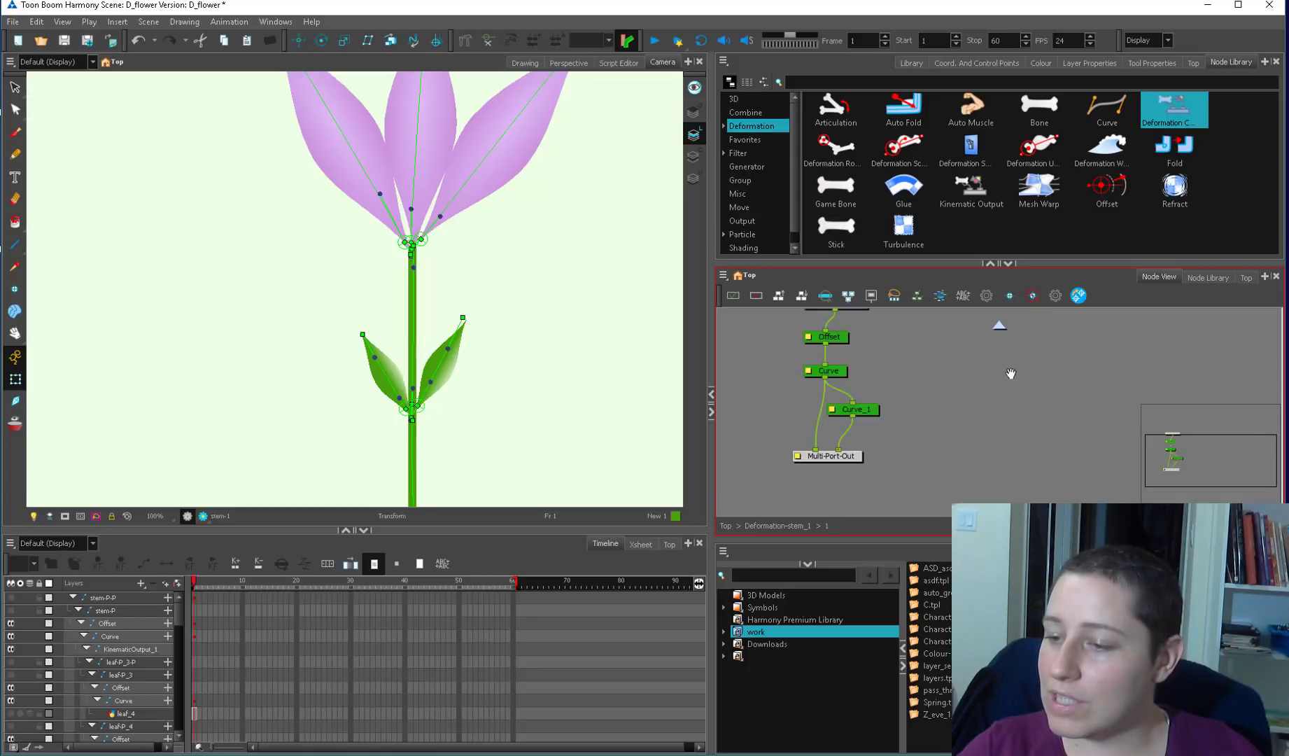
click(832, 371)
click(794, 526)
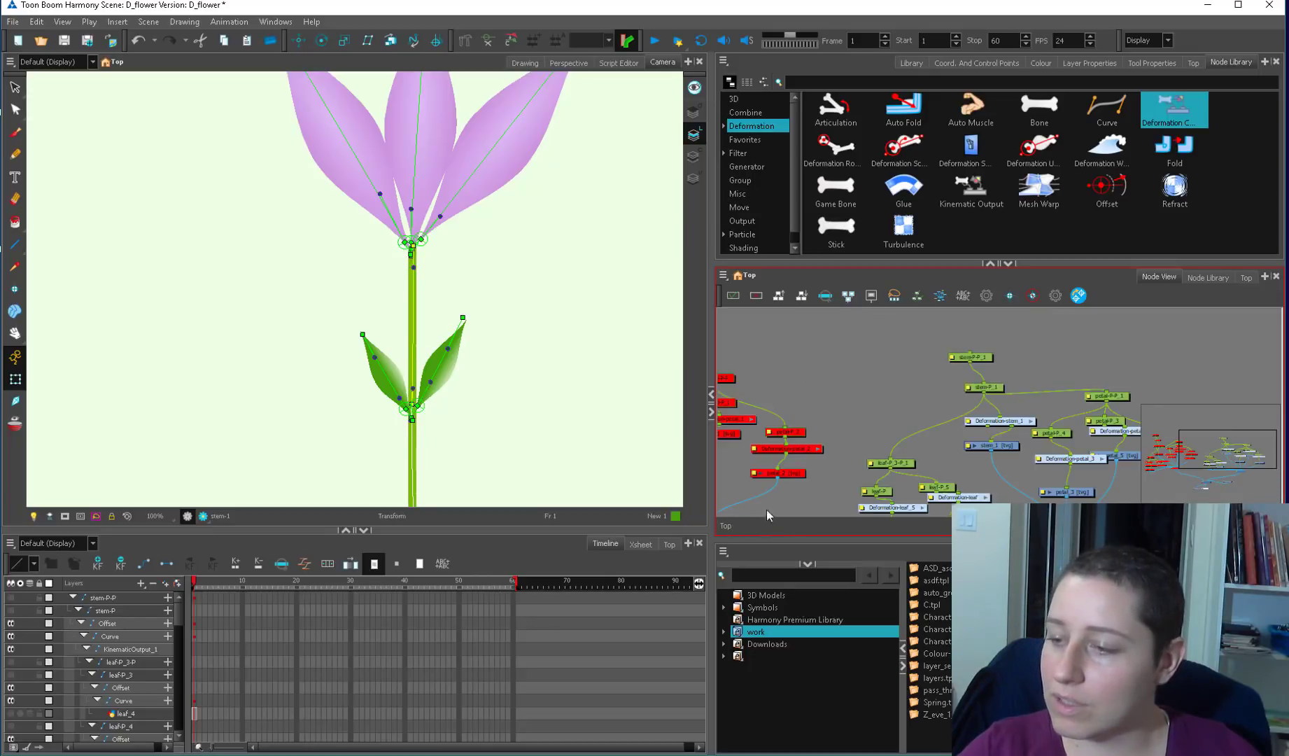
key(ctrl+v)
mouse_move(1048, 433)
mouse_down()
mouse_move(968, 474)
mouse_move(1039, 407)
mouse_up()
drag(1001, 469, 987, 411)
drag(955, 428, 1008, 455)
click(725, 526)
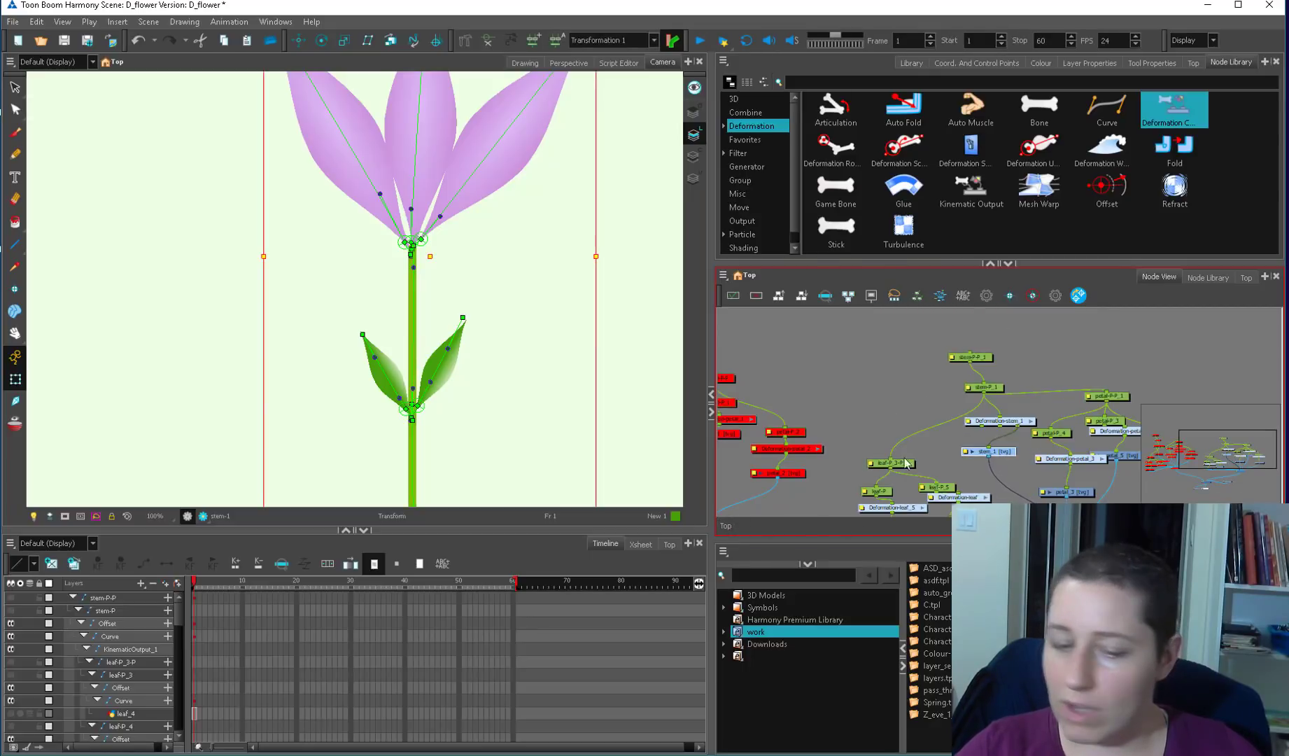
- Select the stem_1 layer at frame 2, open the Deformation-stem_1 group and reveal the Drawing Substitution preview
key(o)
drag(338, 599, 206, 599)
click(201, 598)
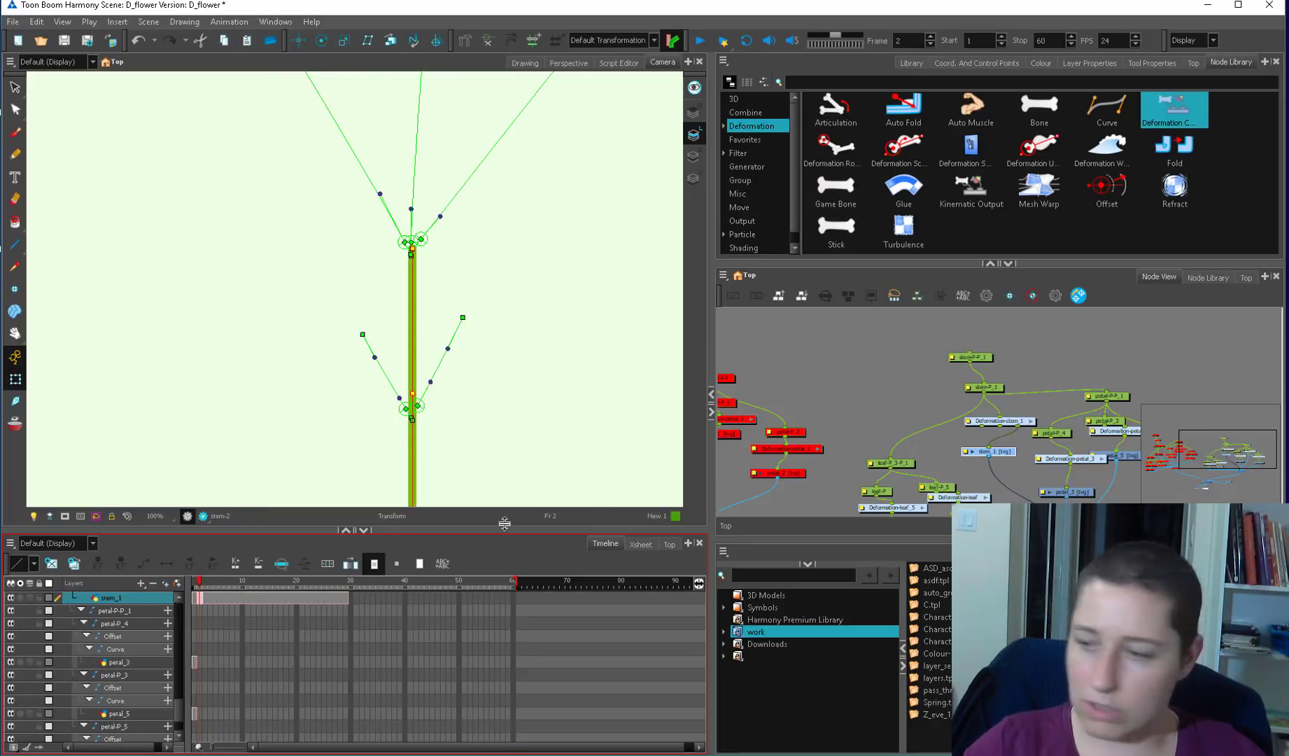
drag(1008, 448, 1014, 449)
click(1031, 420)
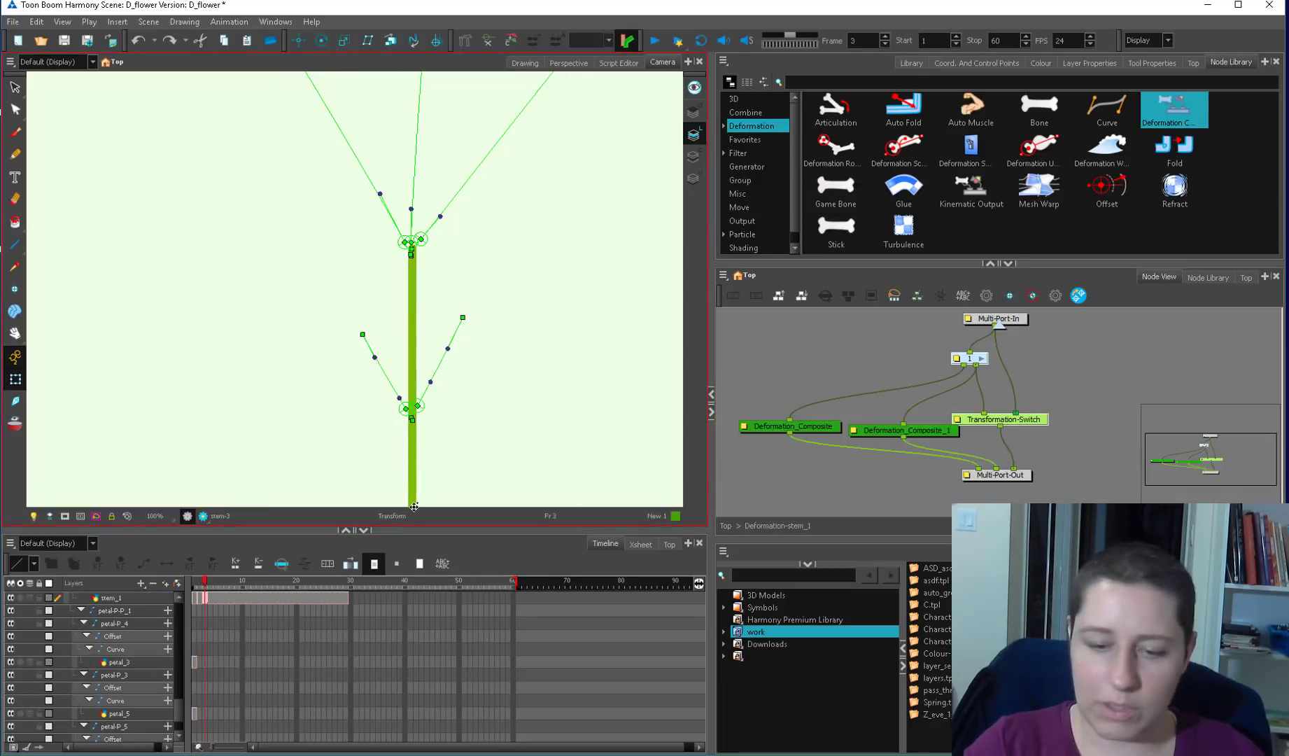
click(205, 599)
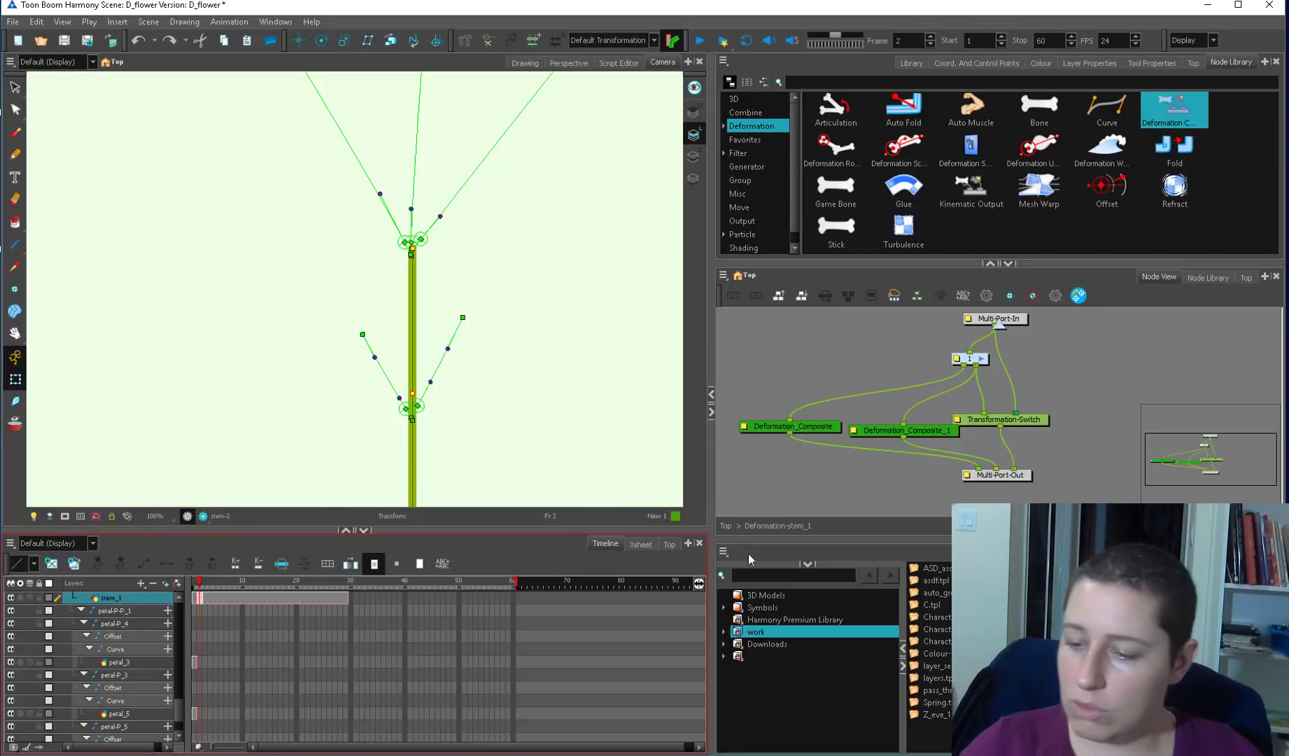
click(810, 564)
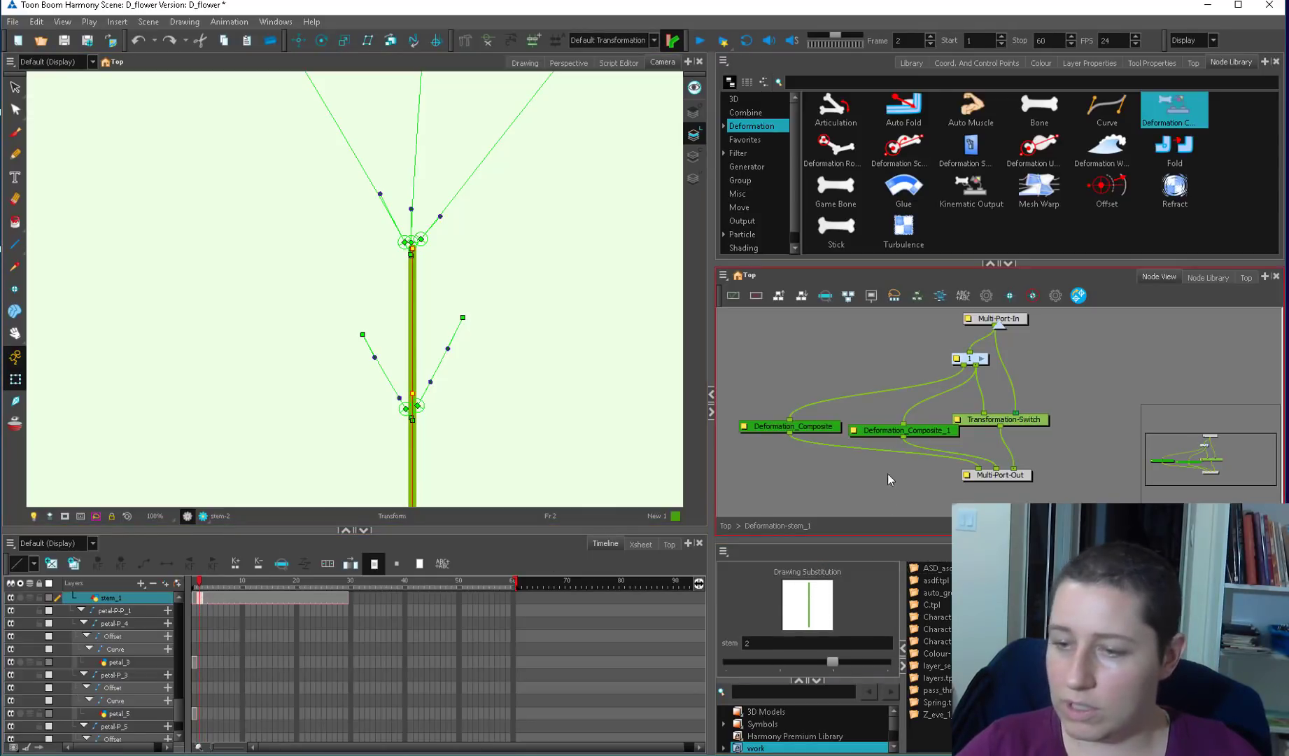
- Create a new deformation chain for stem drawing 2 with two curves from the base through the leaf junction to the petals
click(536, 43)
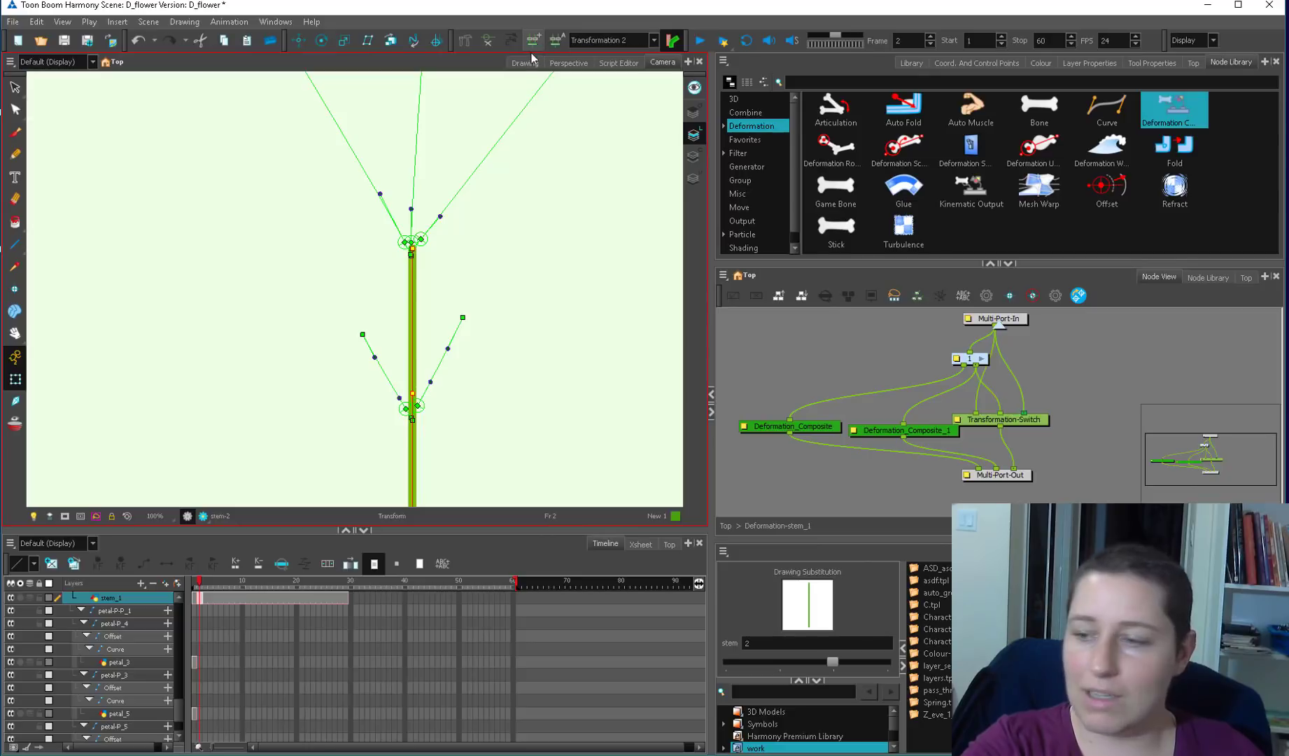
drag(558, 435, 565, 360)
drag(418, 358, 418, 366)
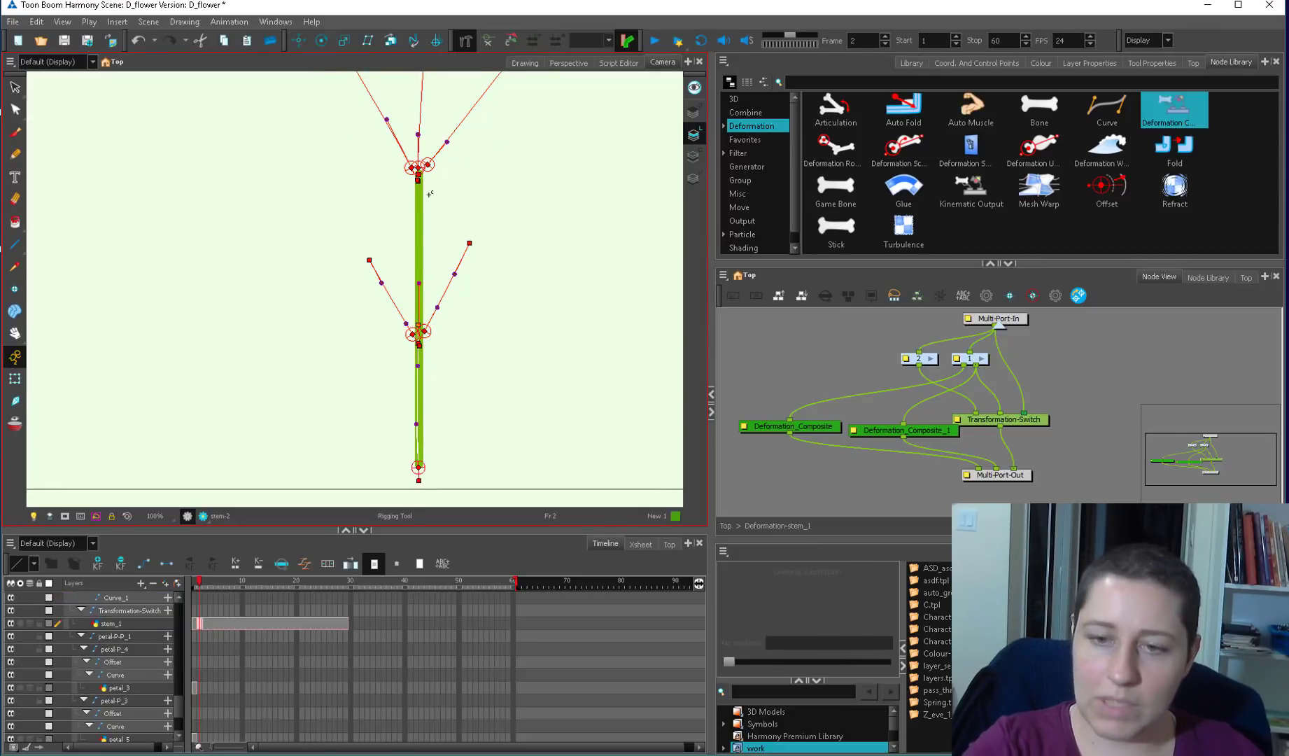
drag(418, 171, 418, 191)
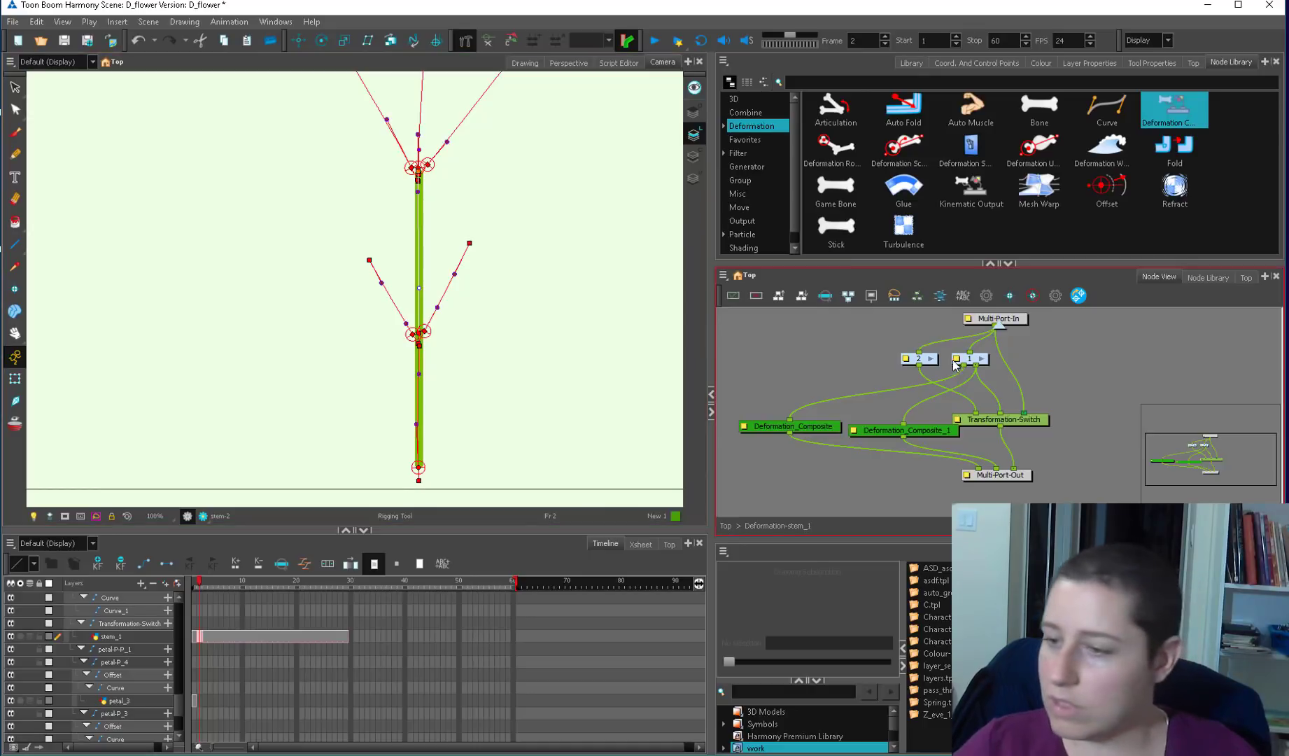
- Open subgroup 2 and connect its first Curve directly to Multi-Port-Out, alongside the output of Curve_1
drag(953, 360, 926, 363)
click(905, 362)
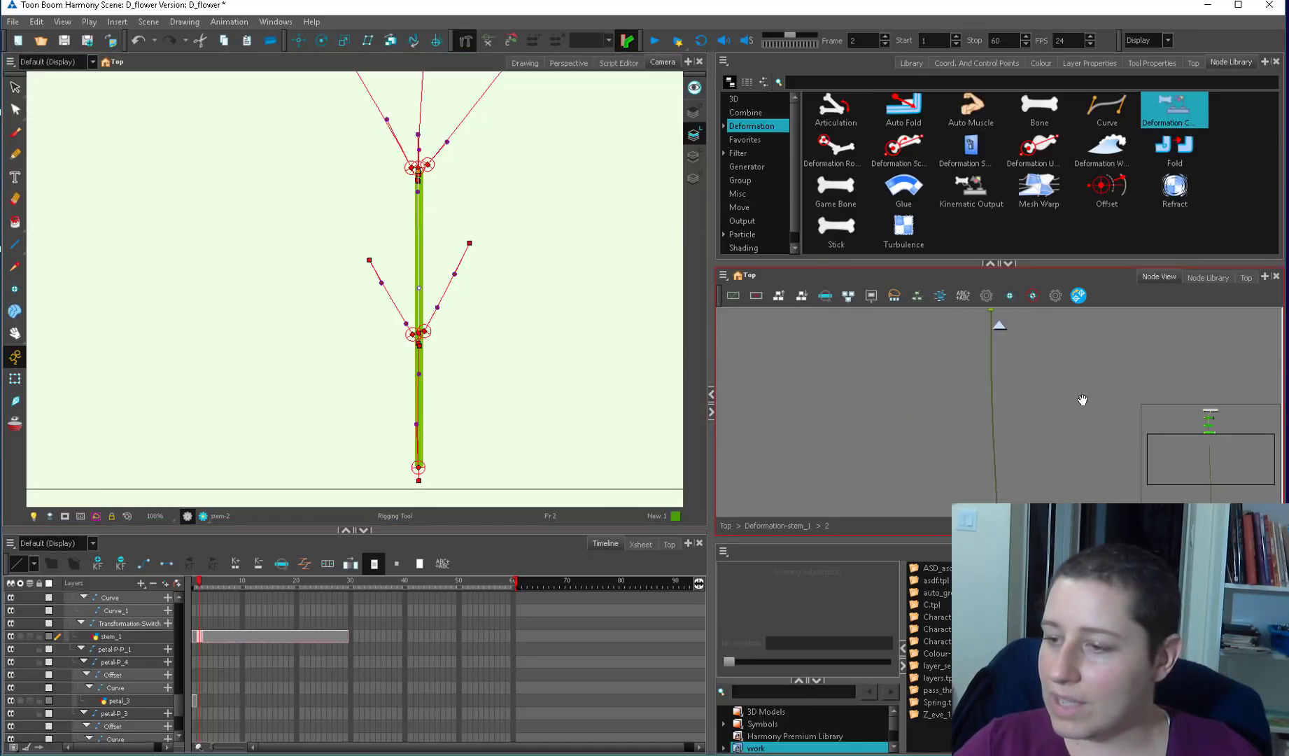
scroll(962, 380, up, 1)
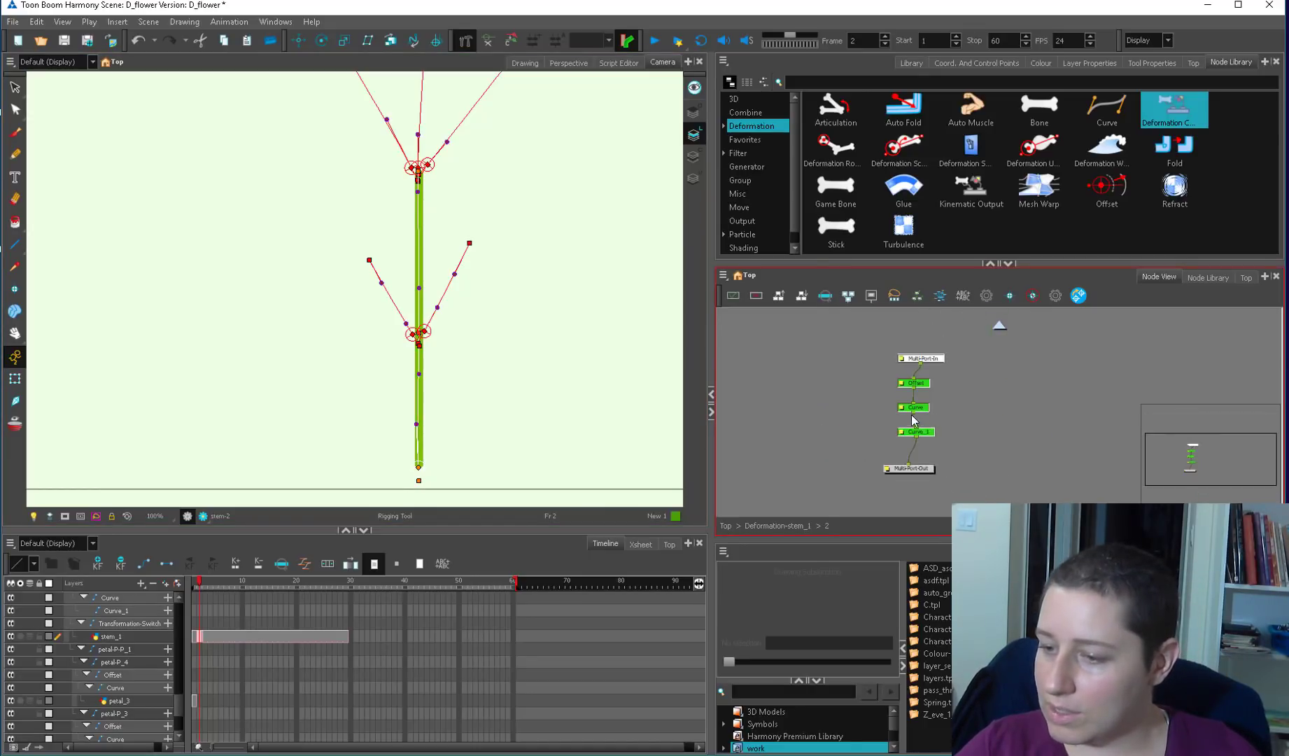
drag(912, 412, 942, 447)
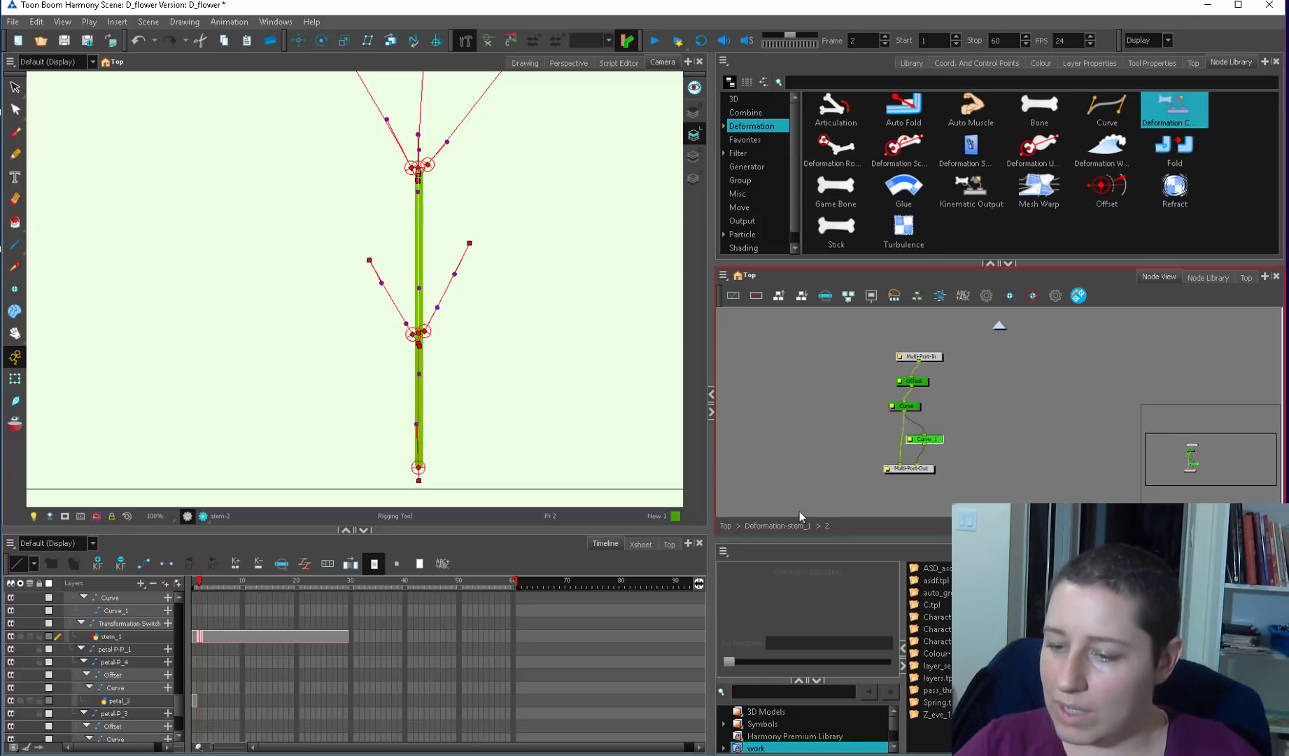
- In the Deformation-stem_1 group, connect subgroup 2's first output to Deformation_Composite and its second output to Deformation_Composite_1
click(783, 526)
scroll(907, 403, up, 2)
drag(868, 403, 756, 454)
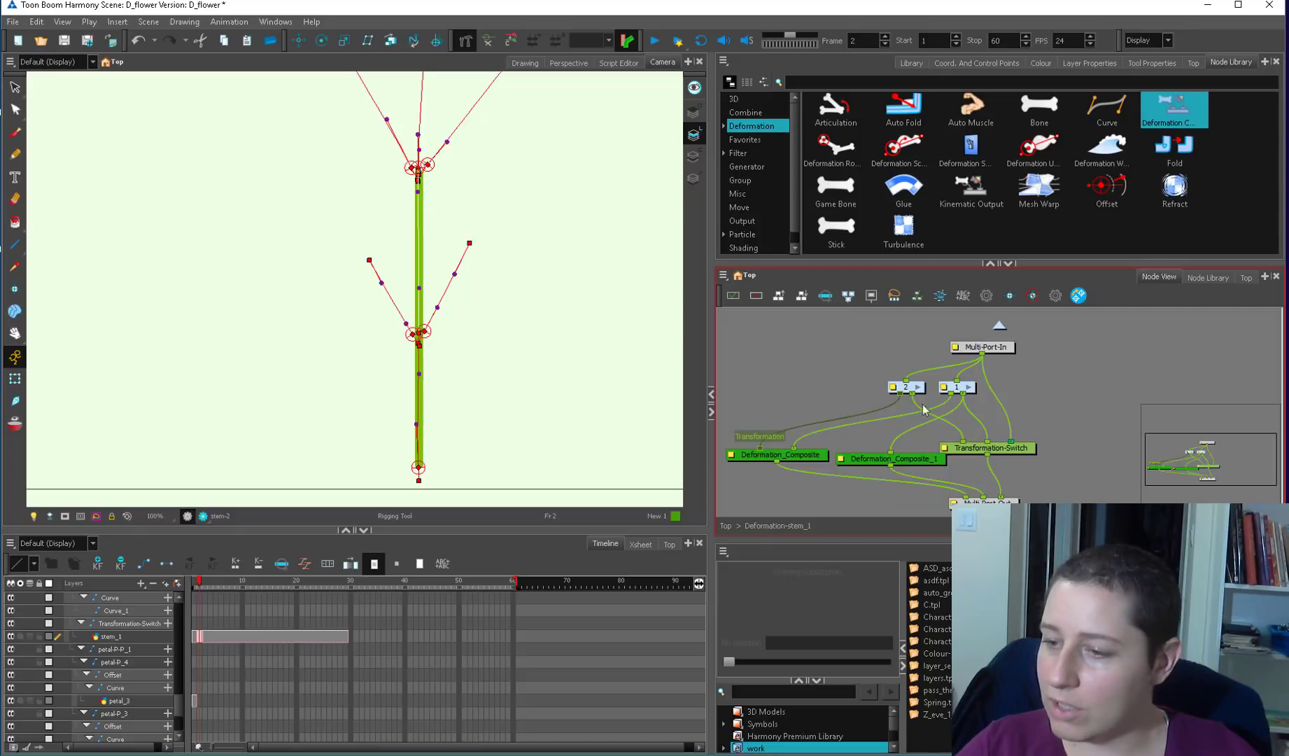
drag(913, 400, 875, 454)
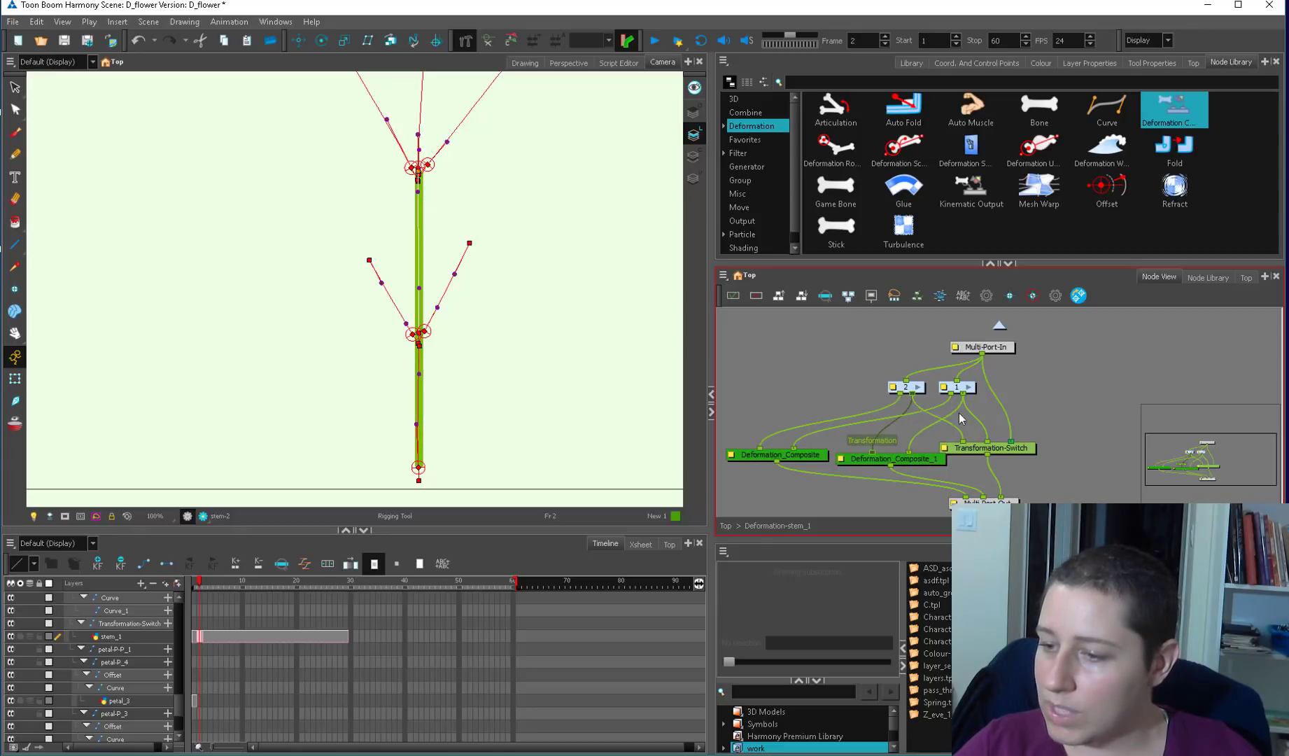
scroll(940, 400, up, 1)
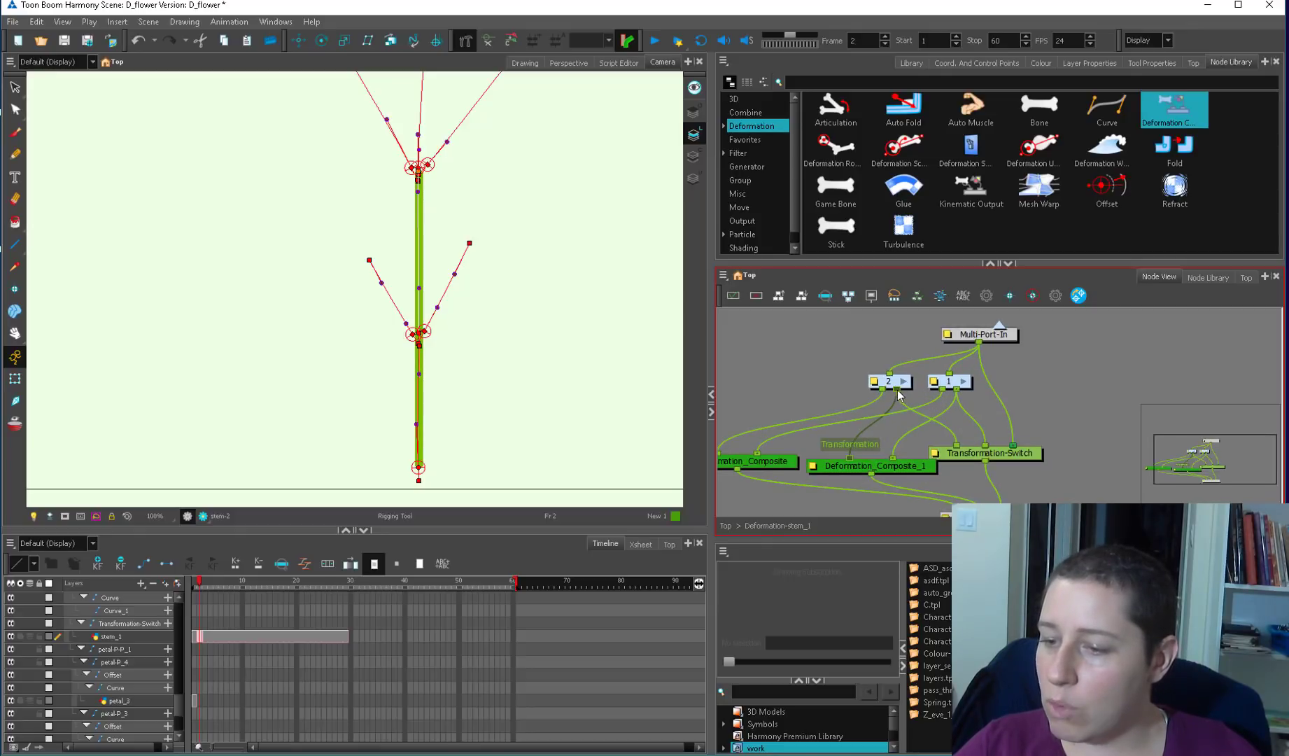
drag(904, 471, 901, 465)
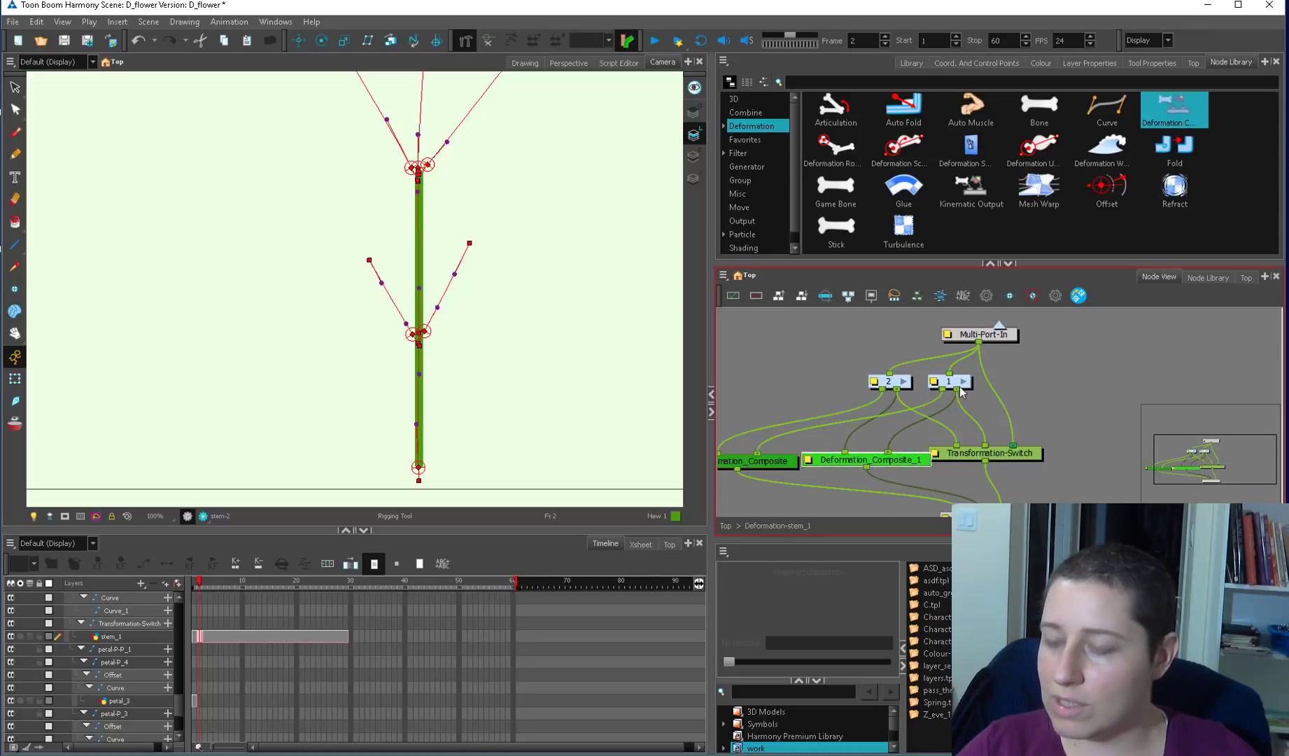
- Check the wiring inside subgroup 2 and the output kinematic settings of Deformation_Composite
click(904, 382)
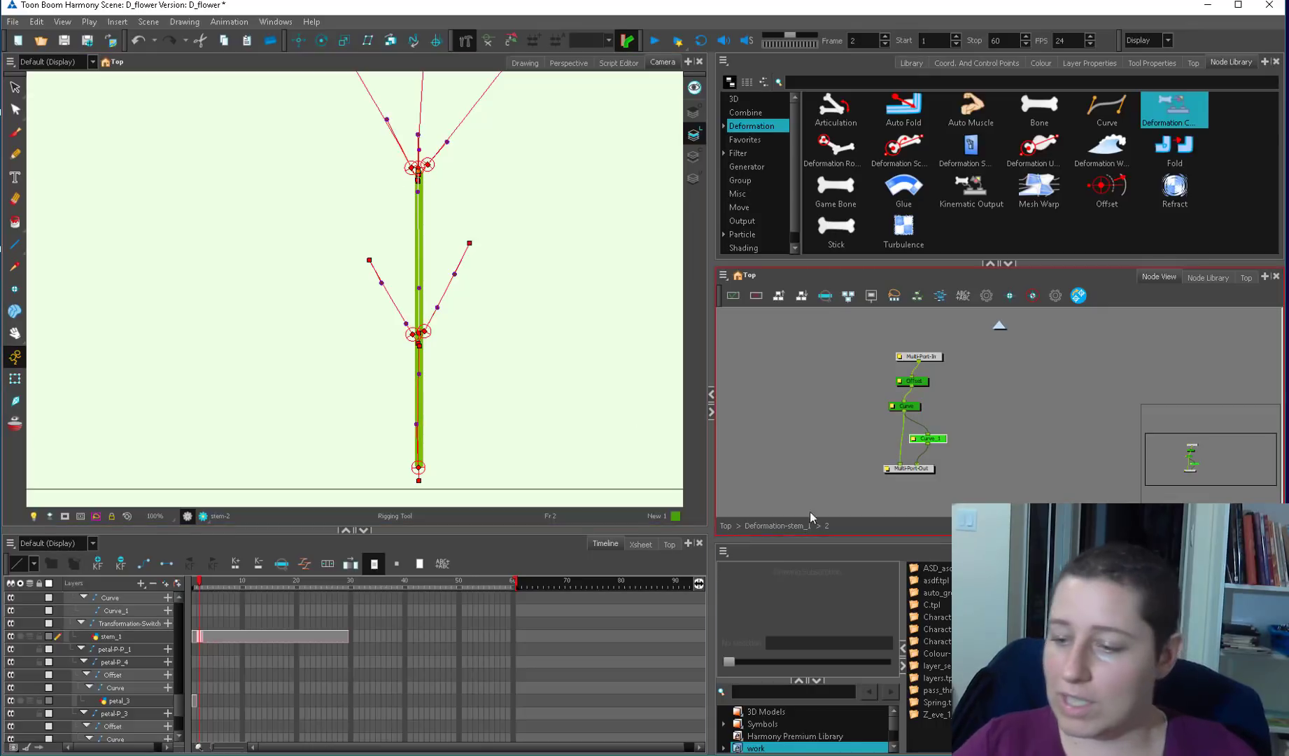
click(763, 527)
drag(1047, 470, 980, 403)
drag(949, 432, 939, 445)
drag(796, 435, 848, 439)
click(753, 436)
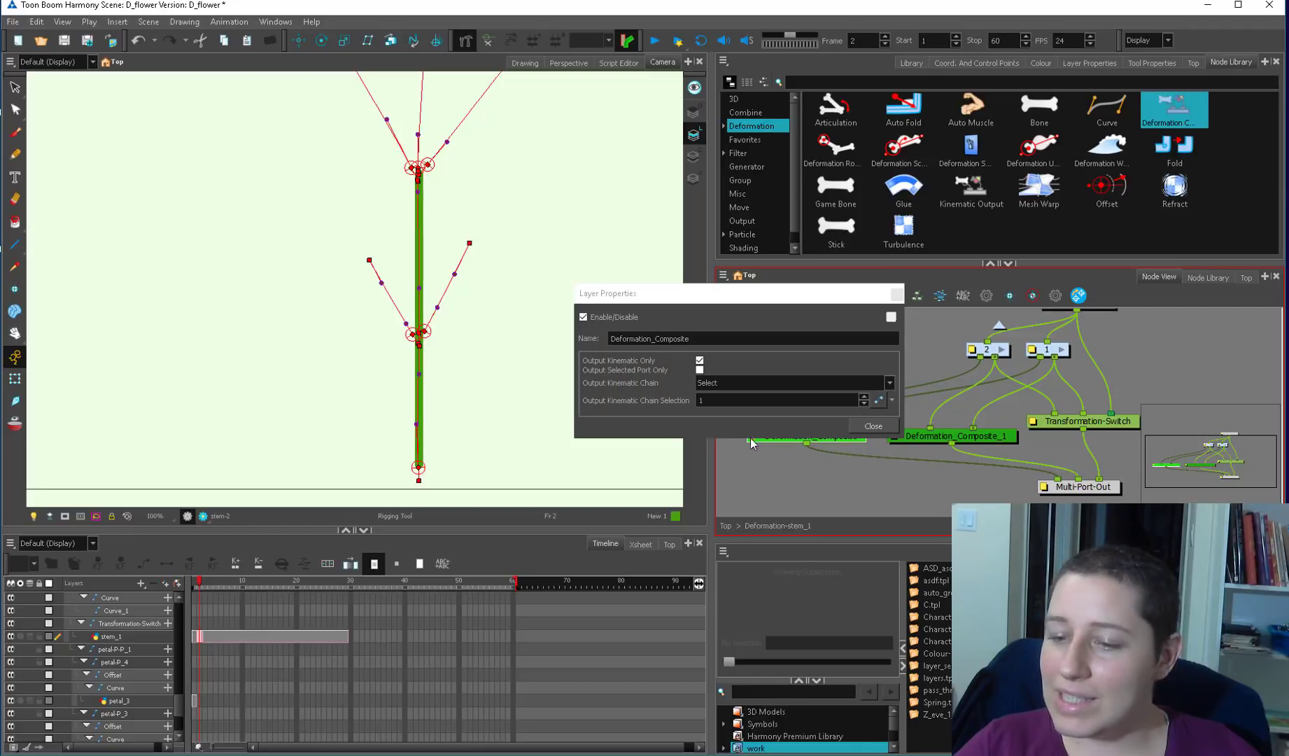
click(873, 426)
- Examine the Transformation-Switch's list of transformations and its transformation names in the layer properties
click(1117, 423)
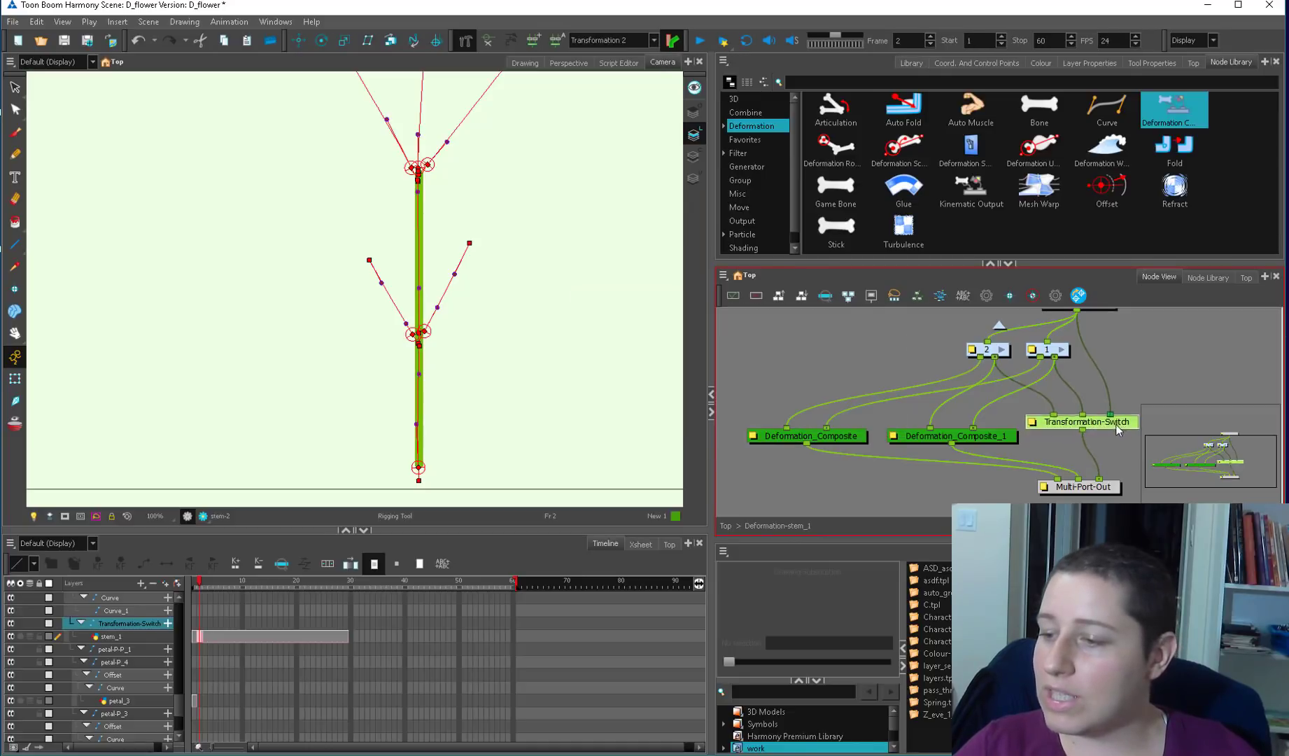
drag(1117, 428, 929, 420)
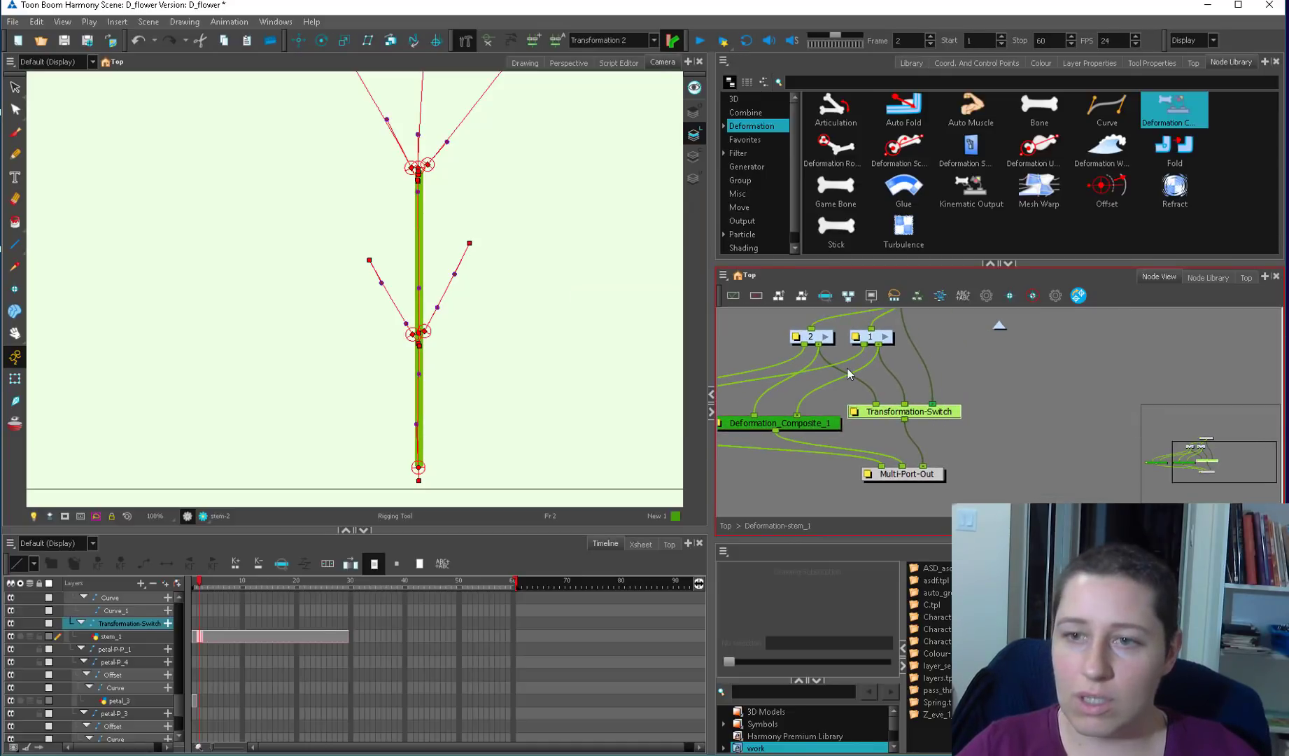
click(652, 40)
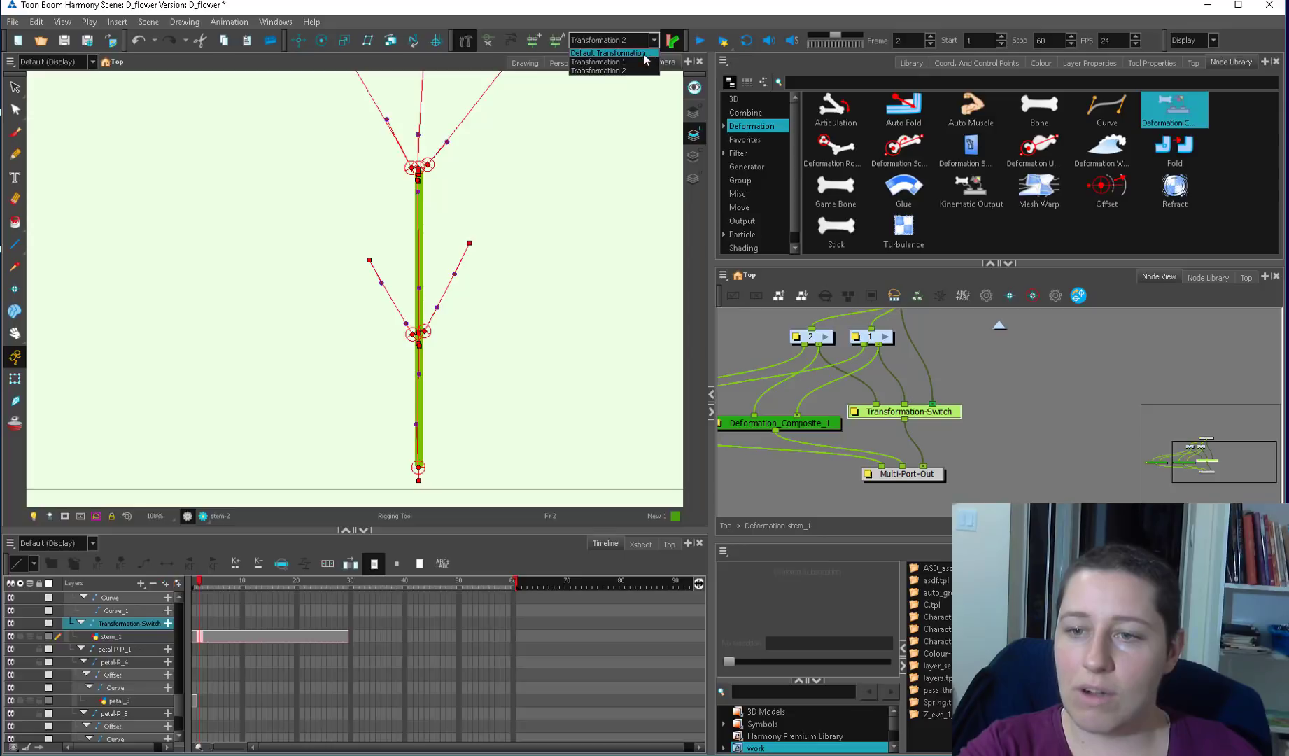
click(936, 402)
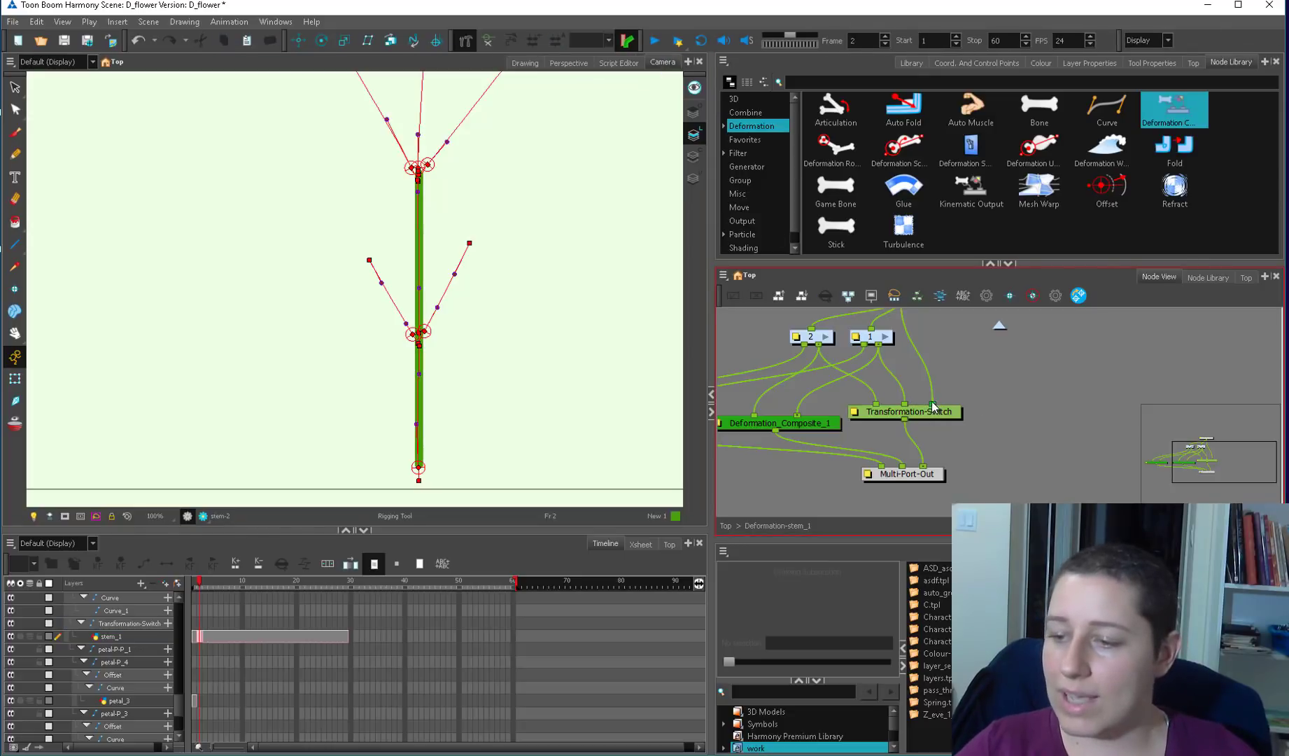
drag(855, 410, 981, 405)
click(944, 418)
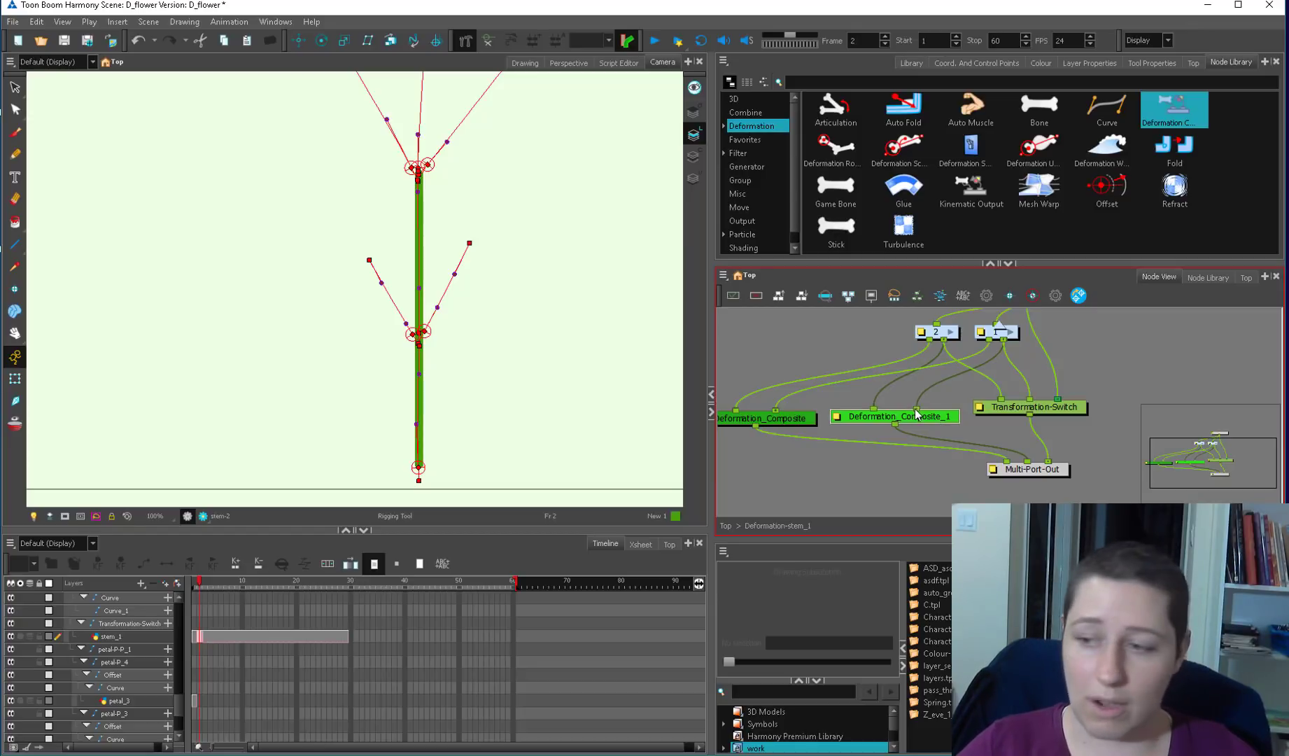
double_click(985, 413)
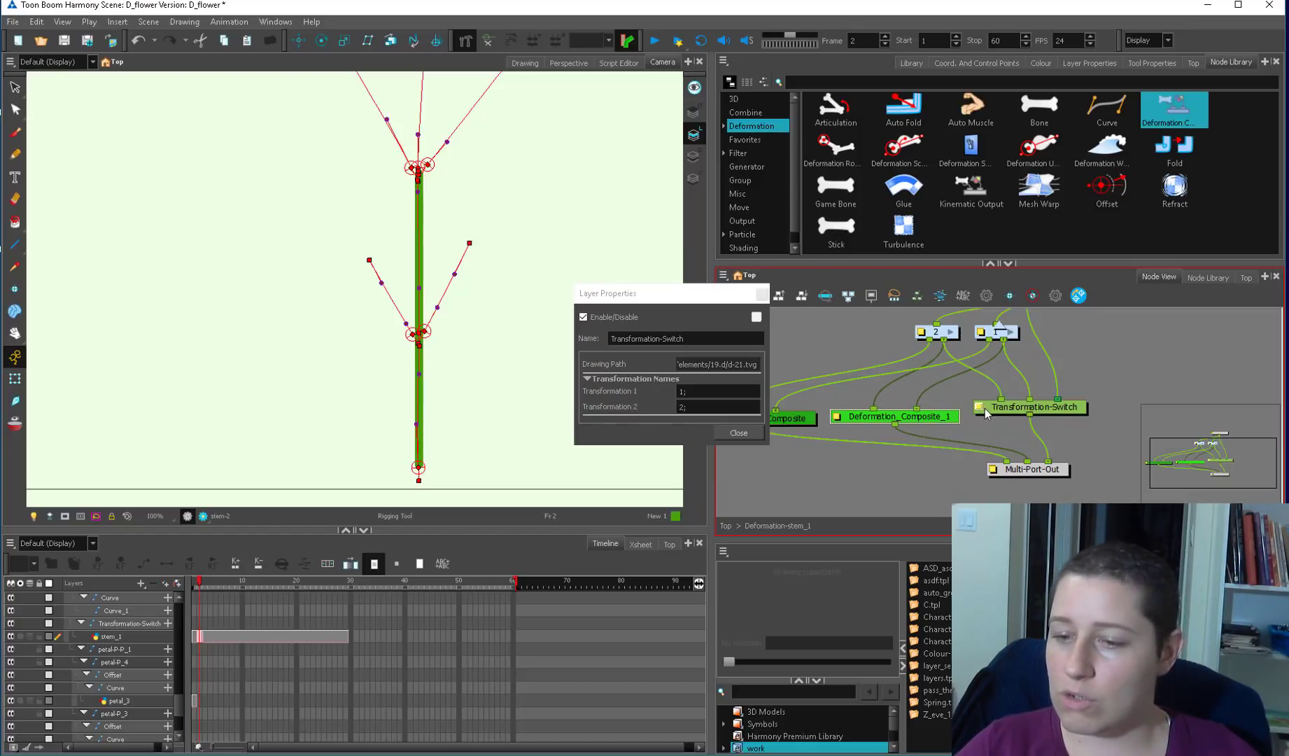
click(738, 433)
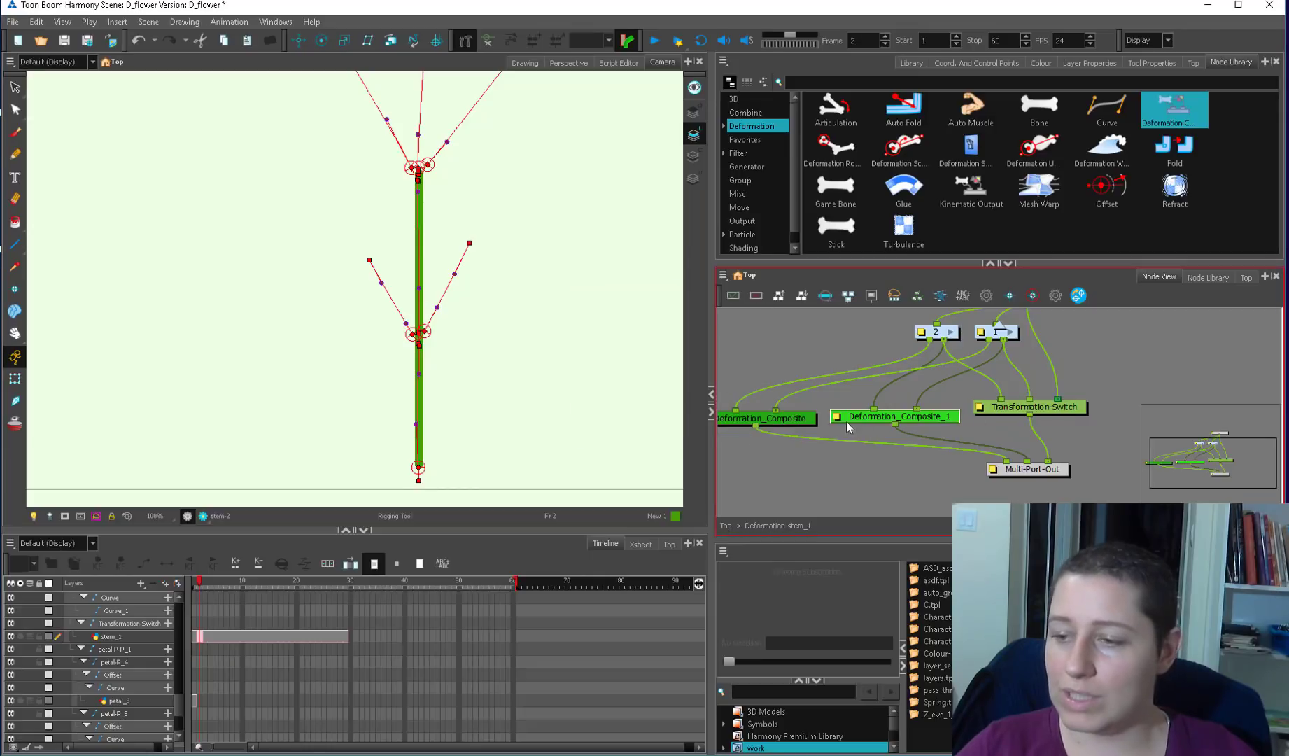
- Check the Output Kinematic Chain Selection setting in the Deformation_Composite_1 properties
drag(781, 418, 833, 418)
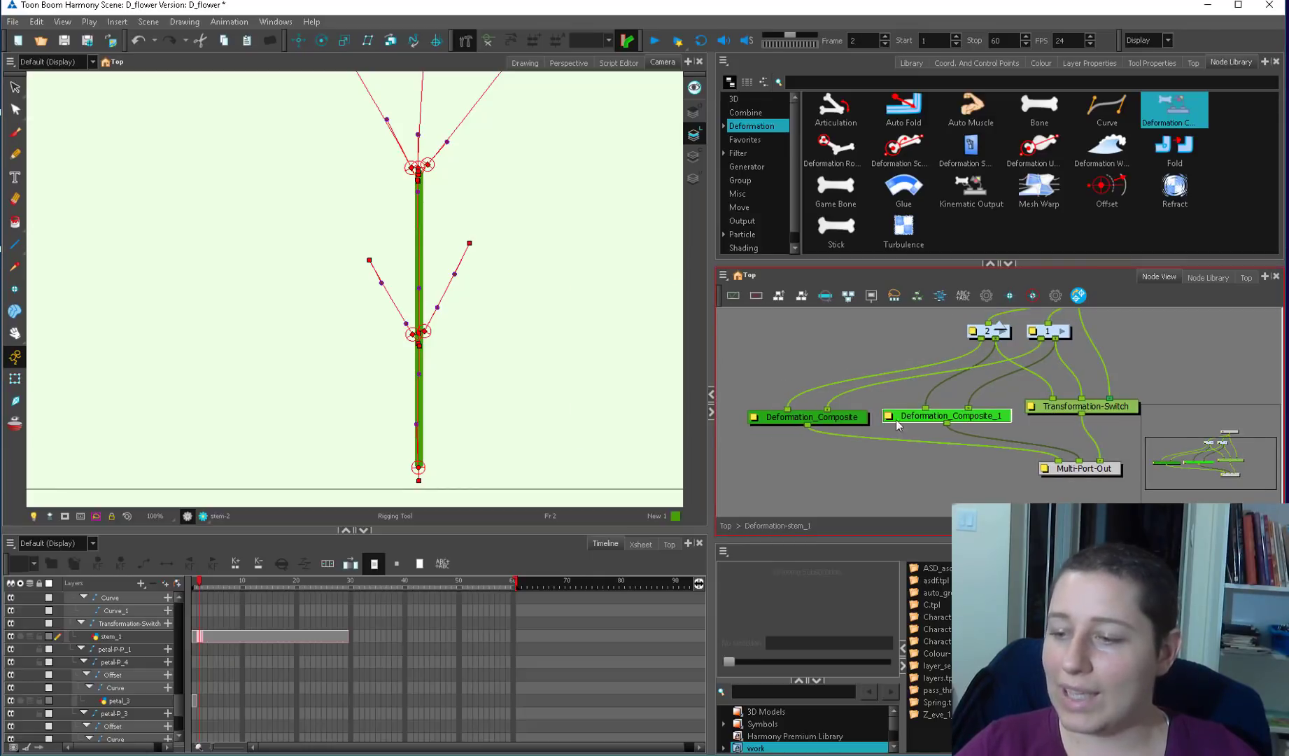
double_click(894, 419)
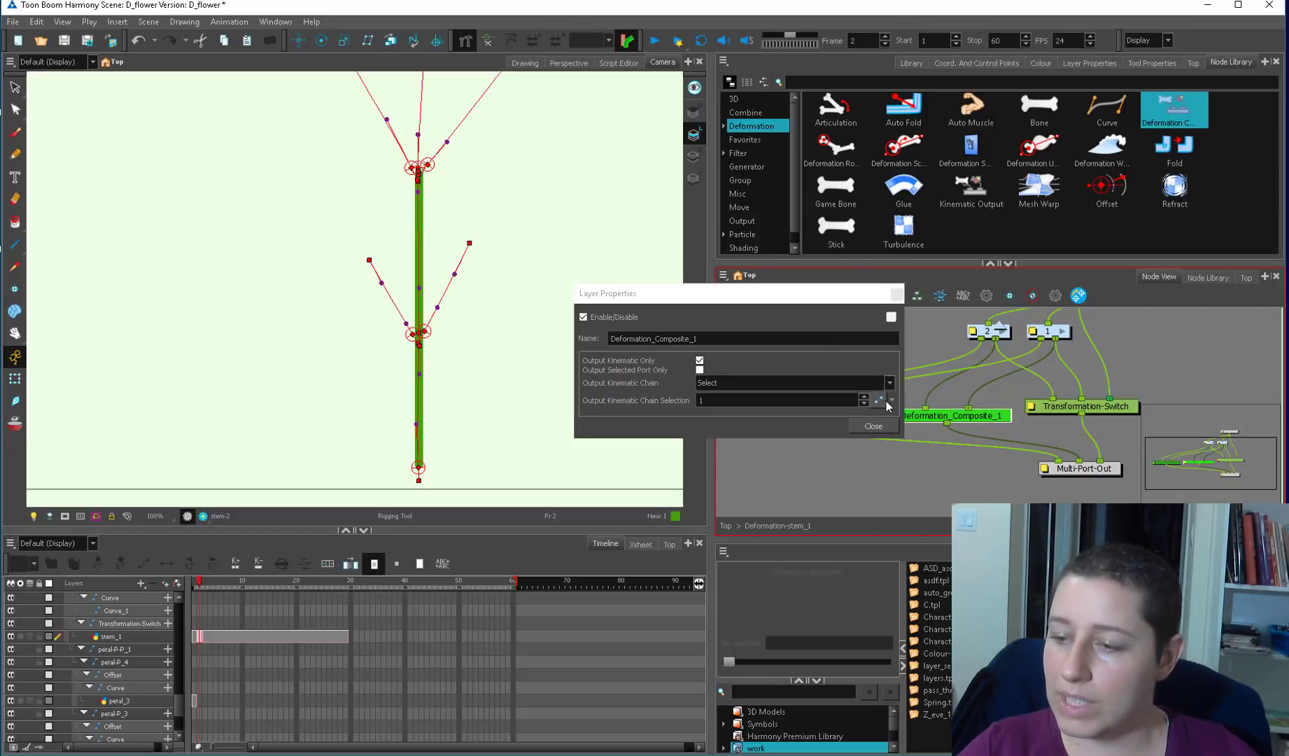
click(881, 401)
click(872, 425)
click(867, 417)
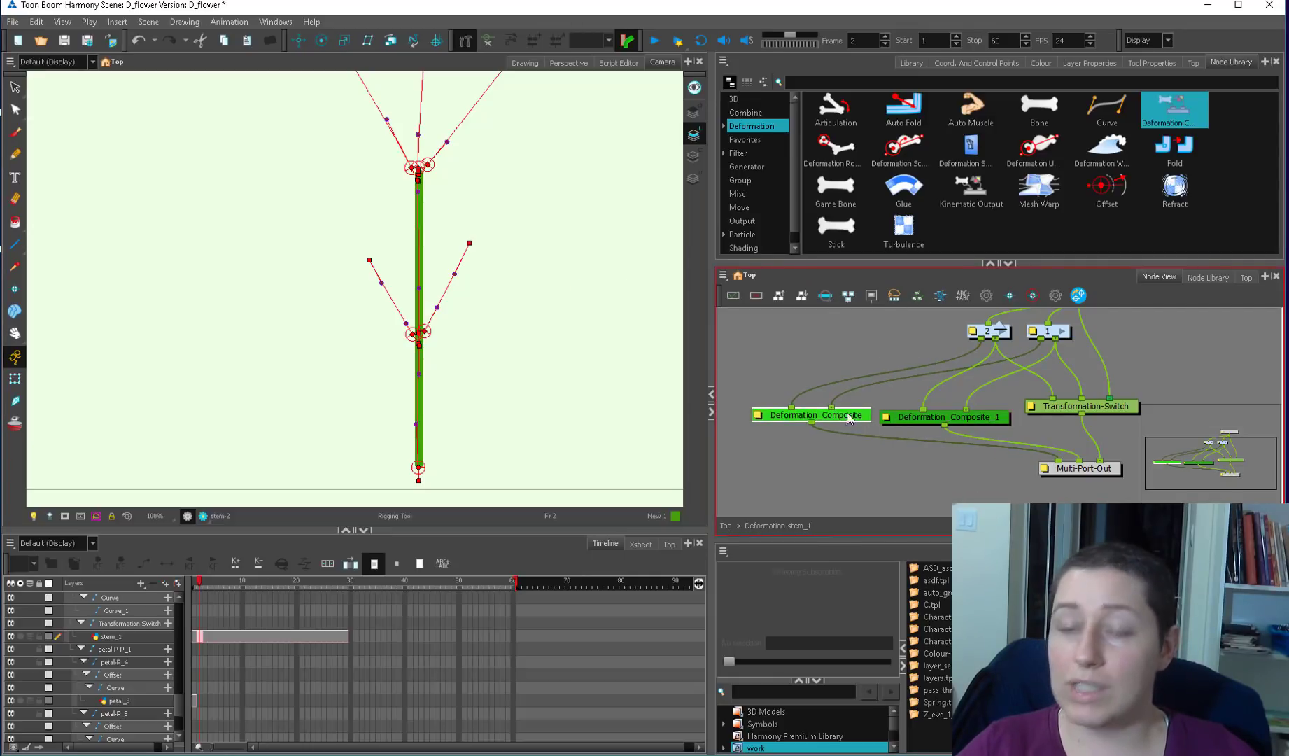
- Return to the top-level network and select the Deformation_Composite layer at frame 1 in the timeline
key(Escape)
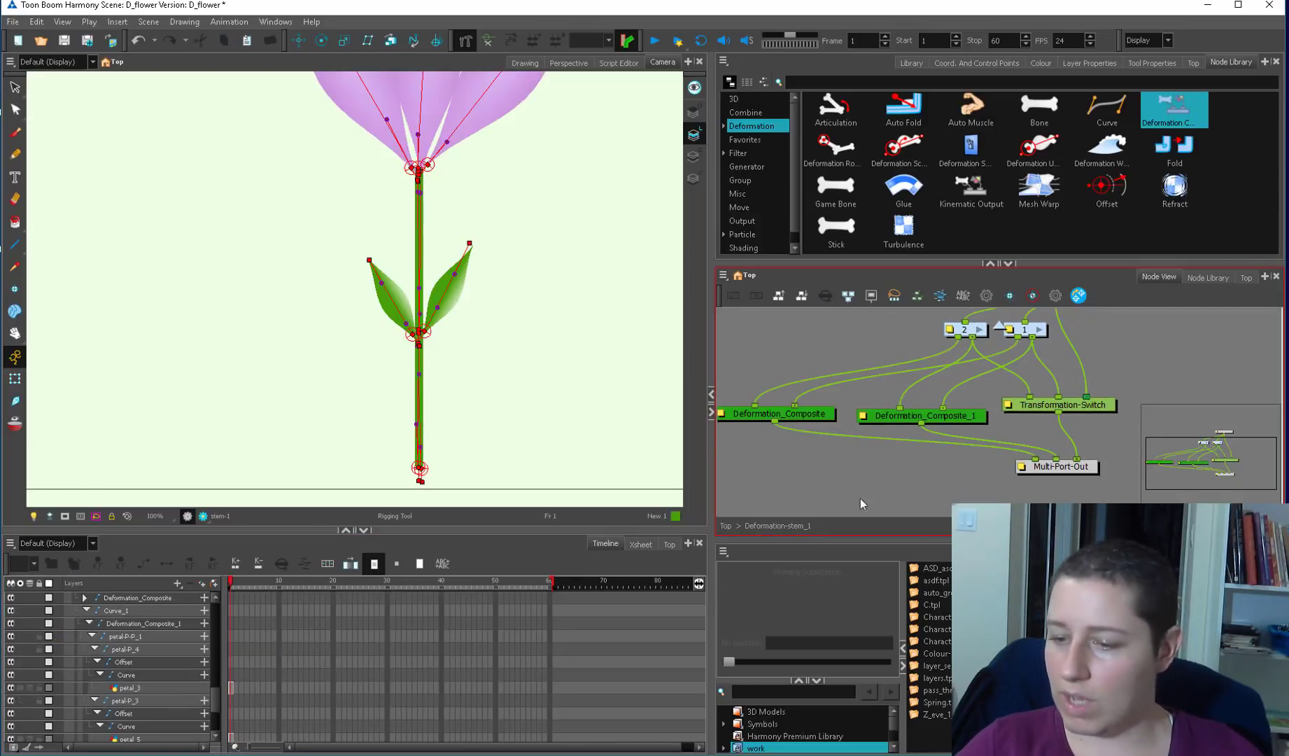
click(726, 525)
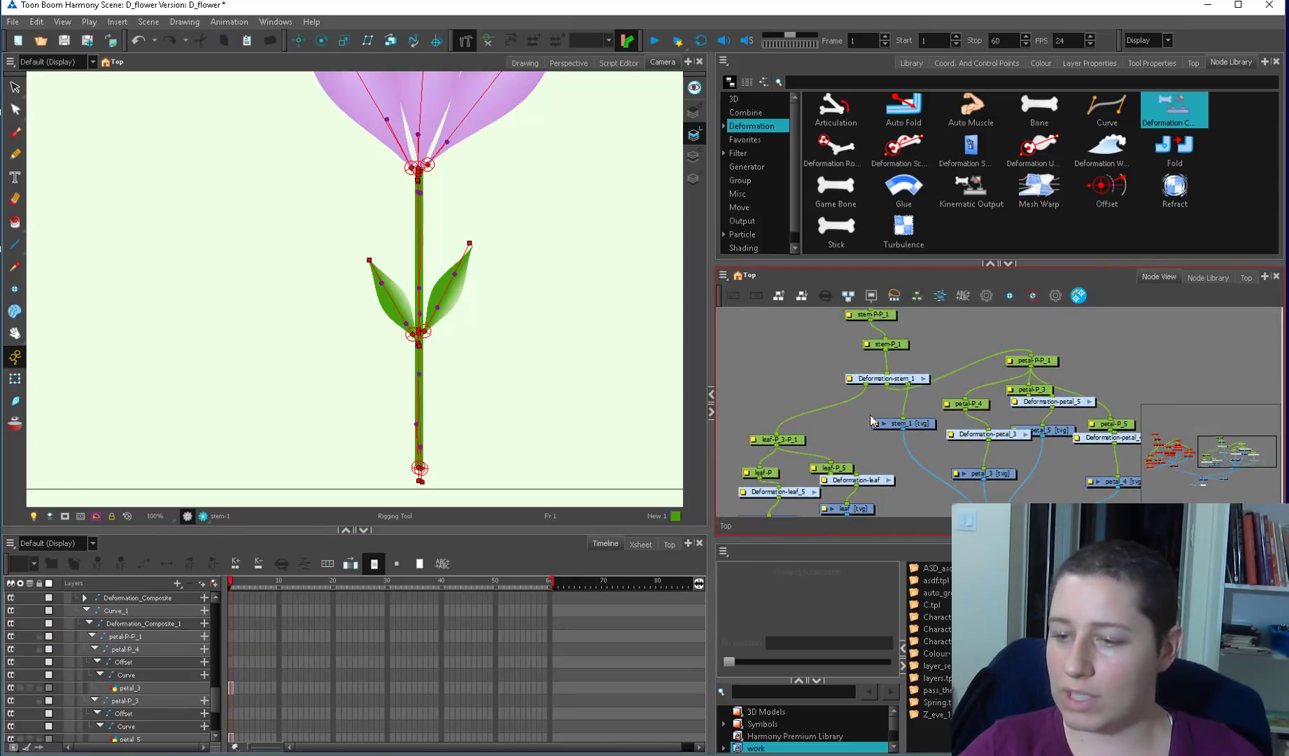
click(166, 601)
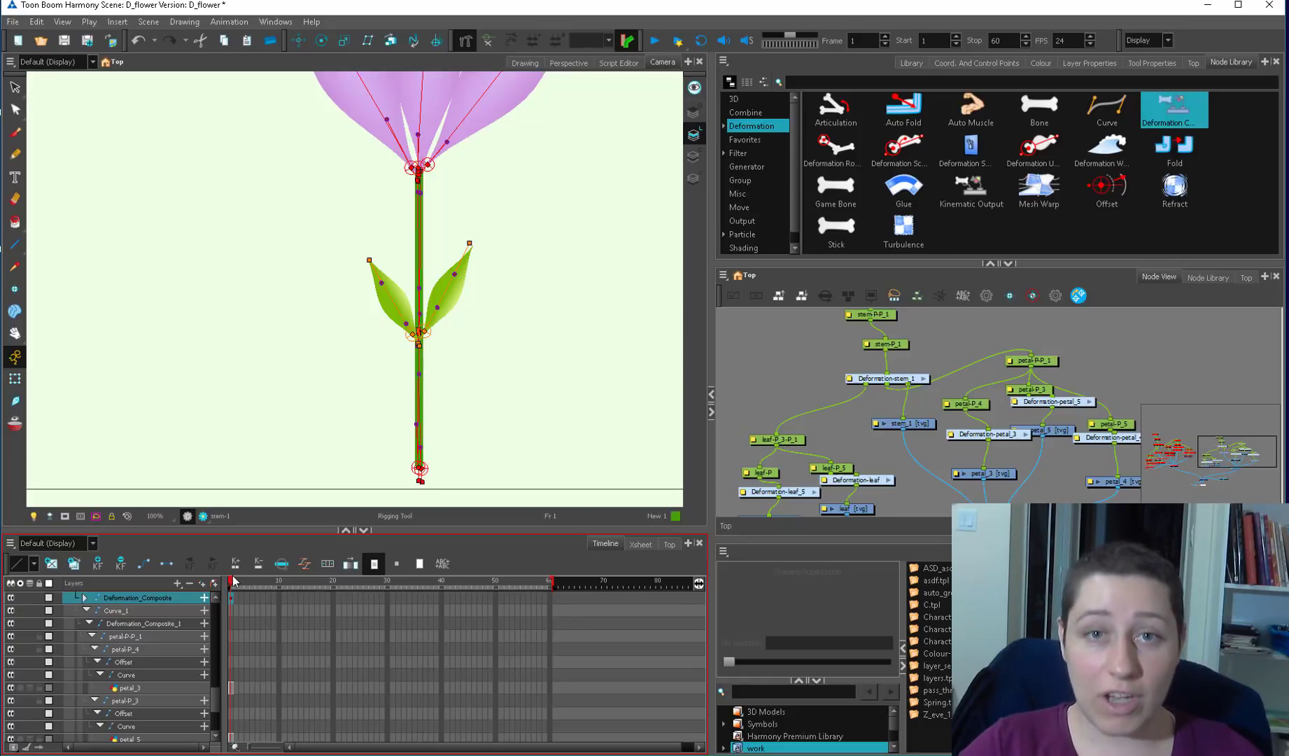
right_click(175, 599)
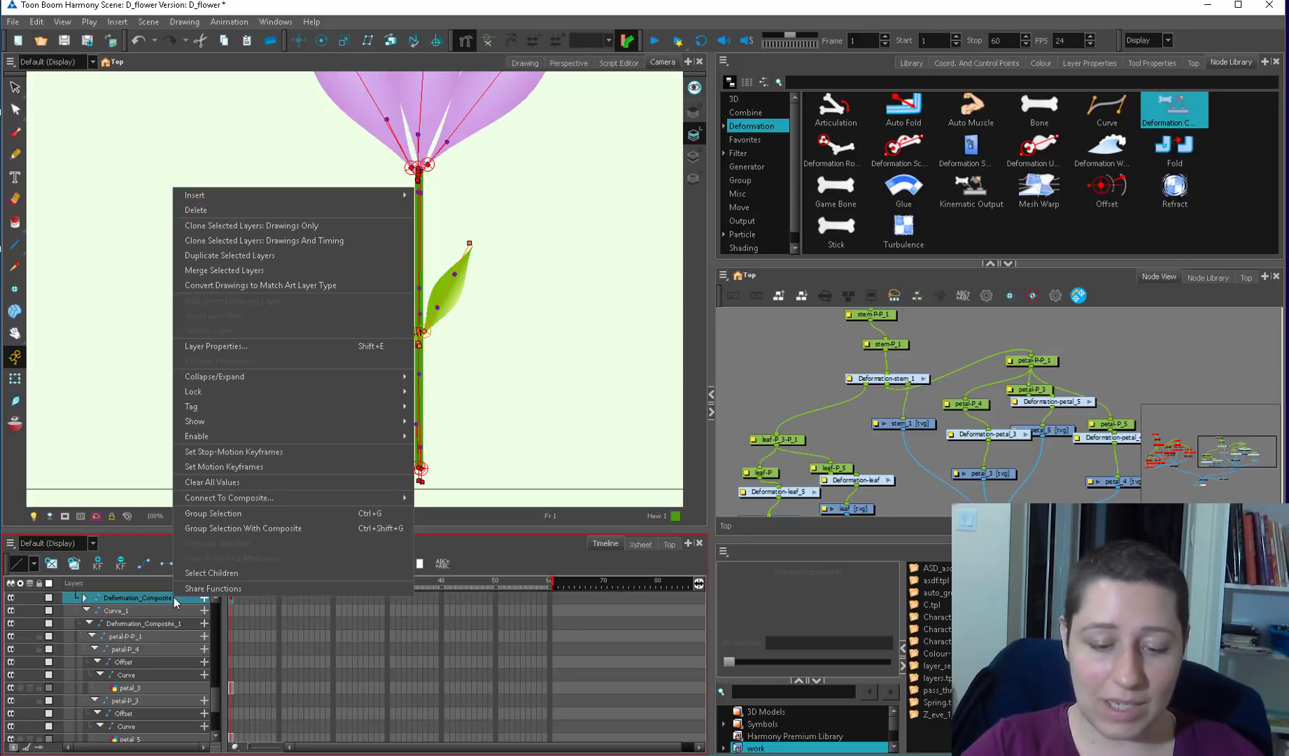
click(209, 590)
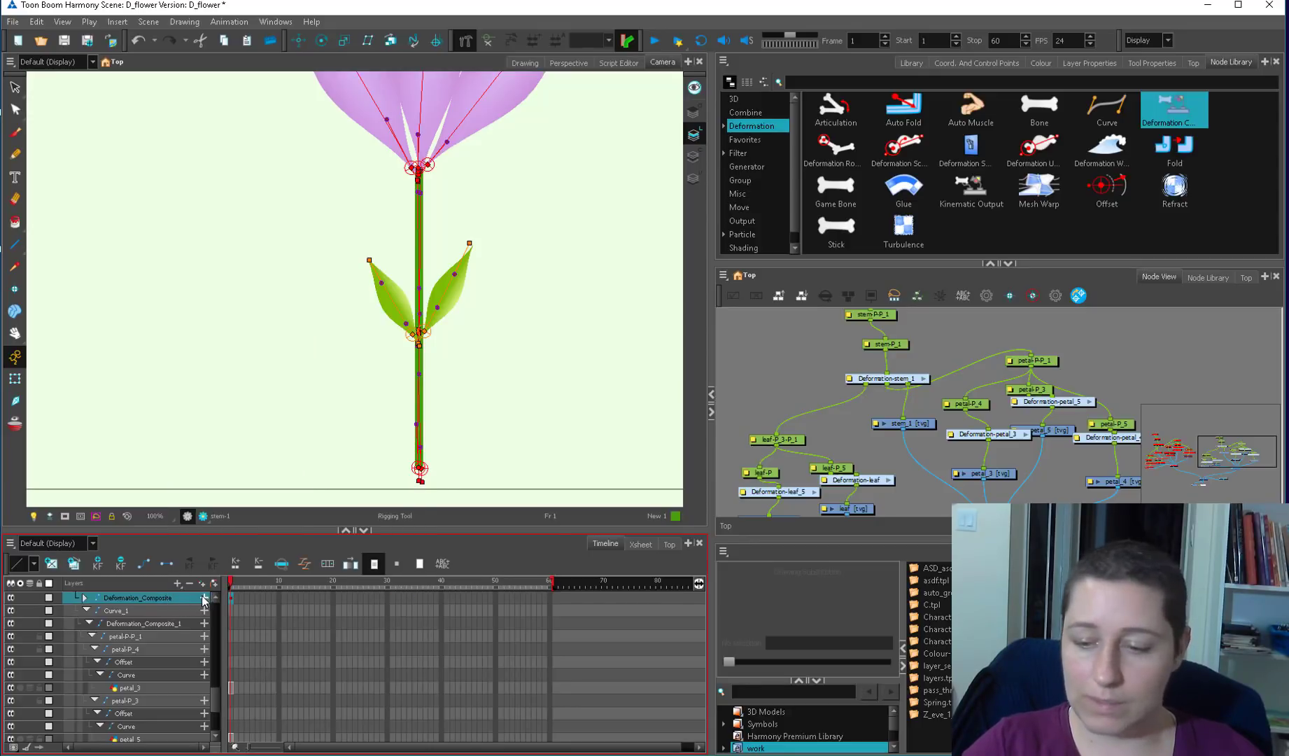
- Link Deformation_Composite_1's Output Kinematic Chain Selection to the Bezier function Deformation_Composite_Output_Kinematic_Chain_Selection
click(923, 378)
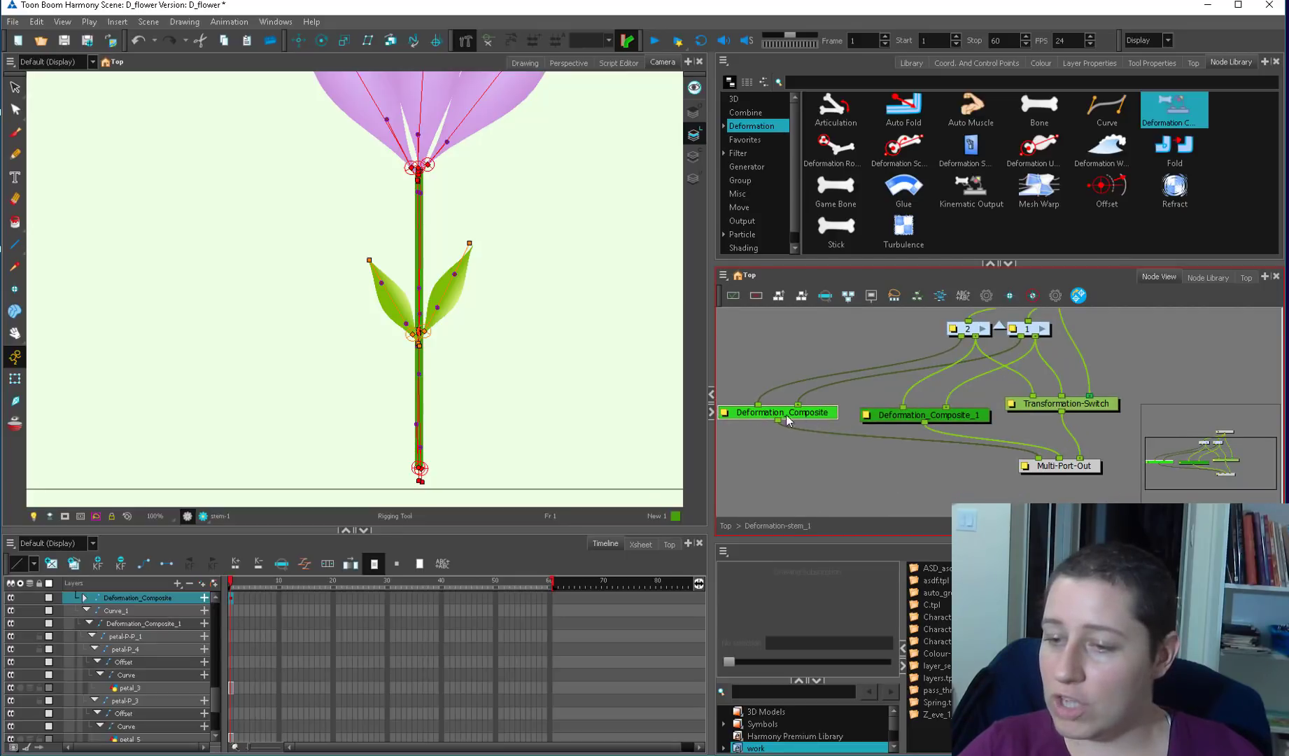
double_click(872, 415)
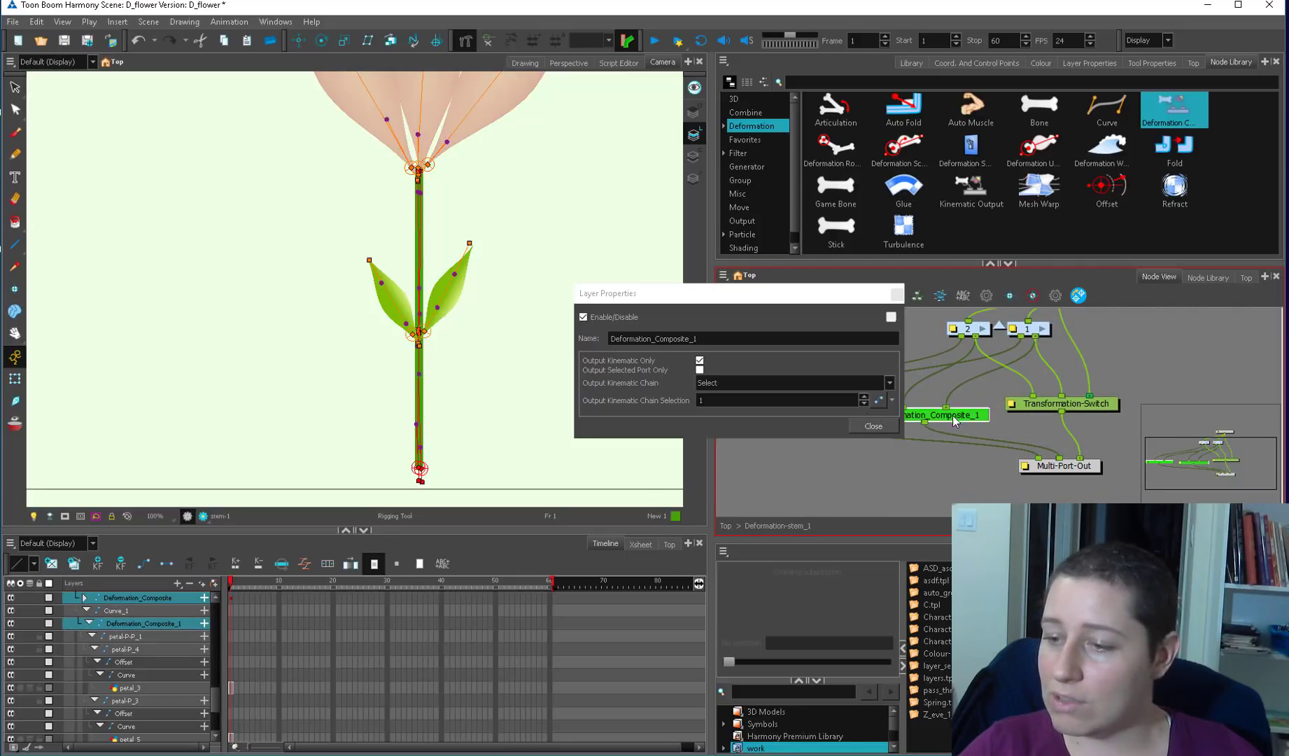
click(892, 399)
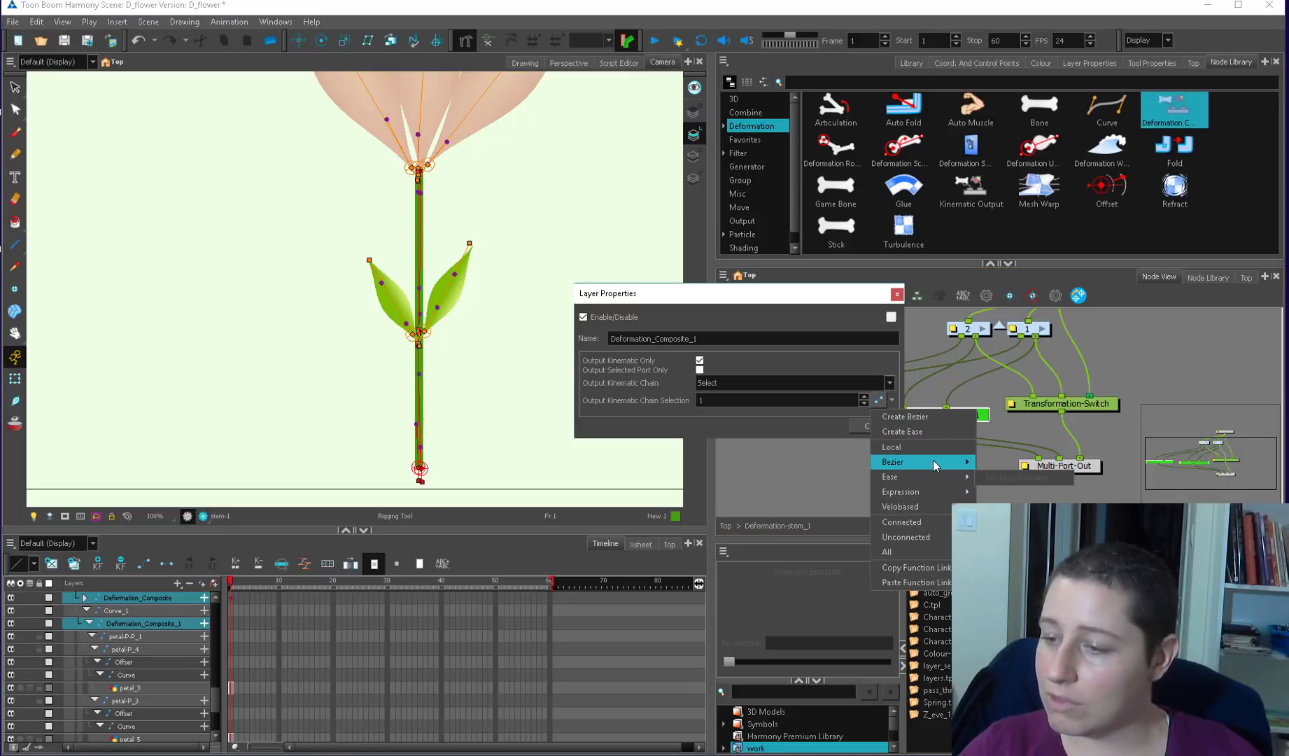
mouse_move(934, 461)
mouse_move(1012, 462)
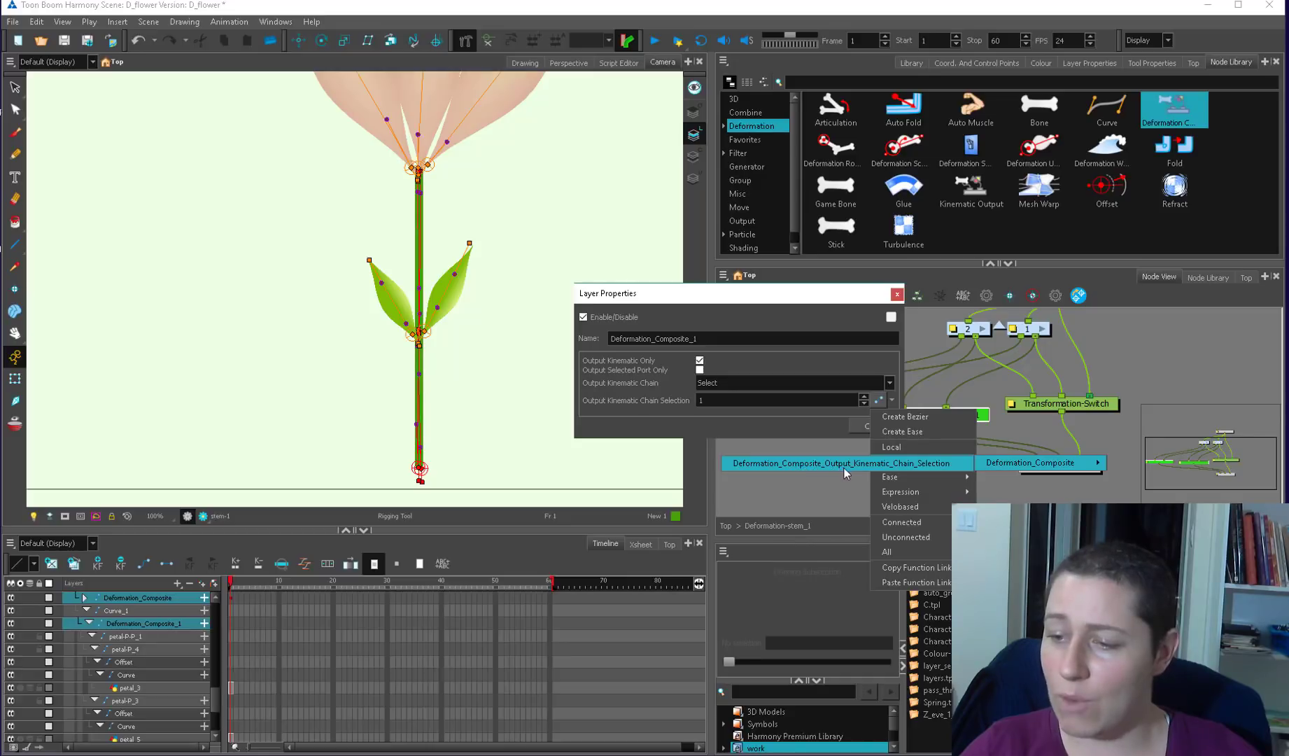
click(919, 462)
click(885, 427)
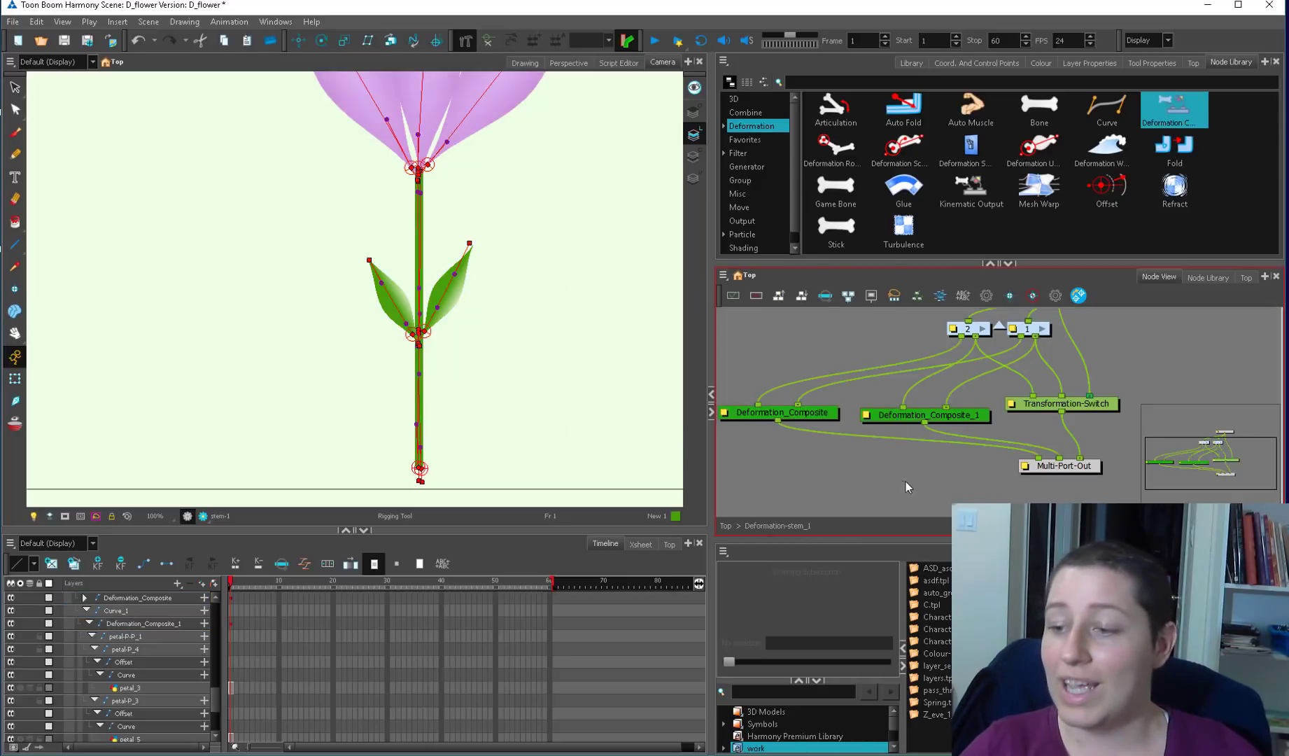
- Check the shared function assigned to the Output Kinematic Chain Selection of Deformation_Composite_1
click(804, 424)
double_click(803, 425)
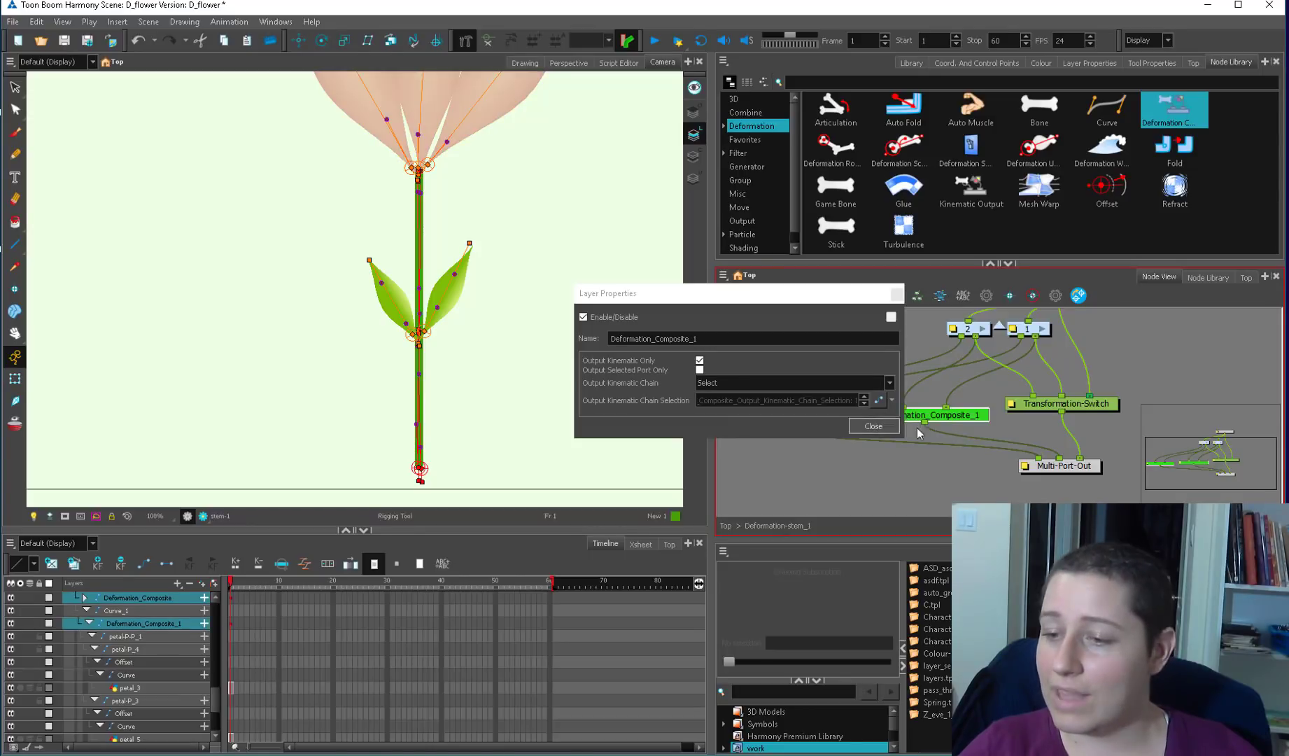
click(883, 424)
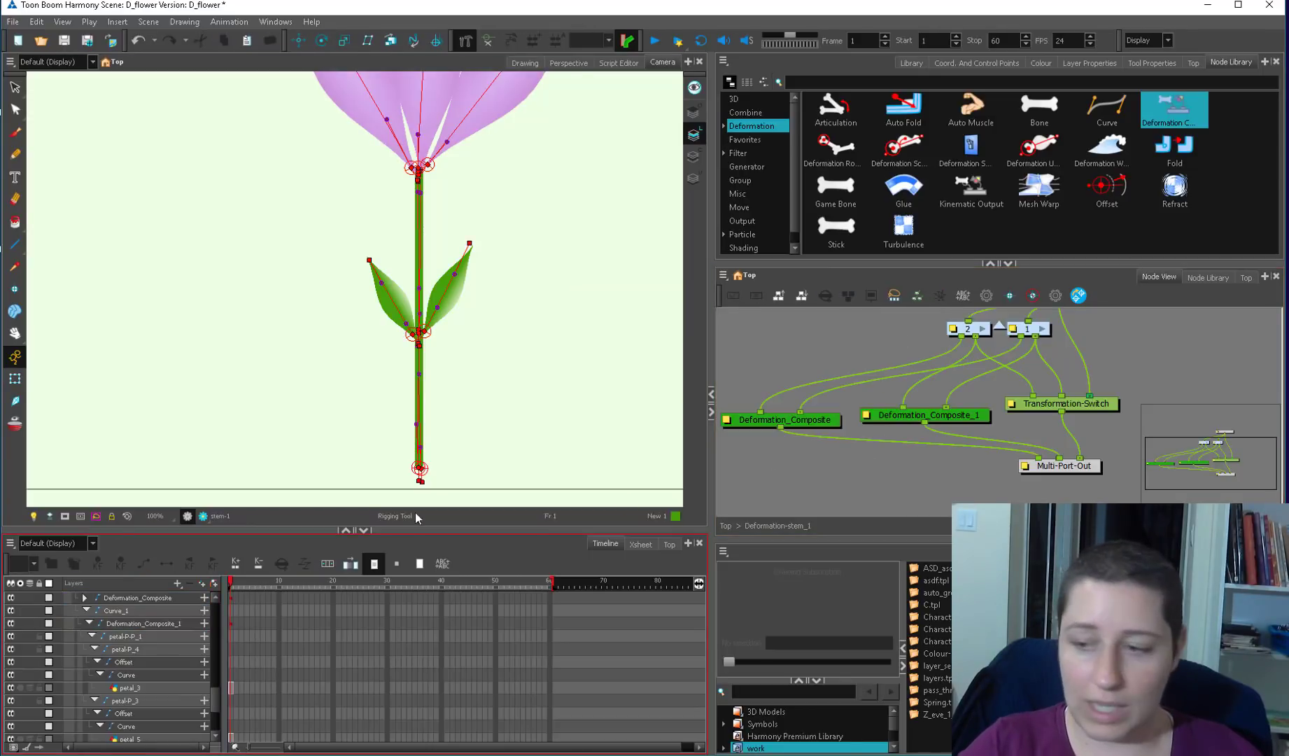
- Open the shared Deformation_Composite_Output_Kinematic_Chain_Selection function and add keyframes to it on frames 2, 3 and 4
click(233, 600)
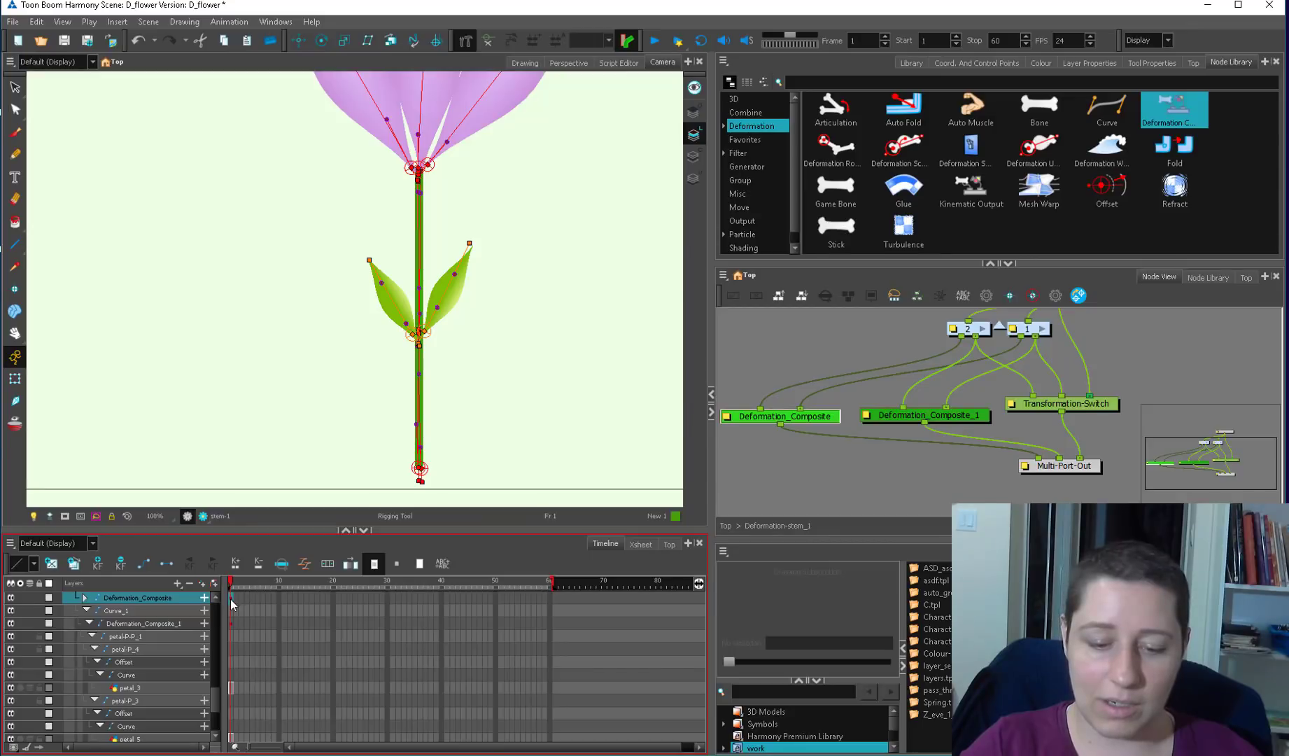
double_click(233, 601)
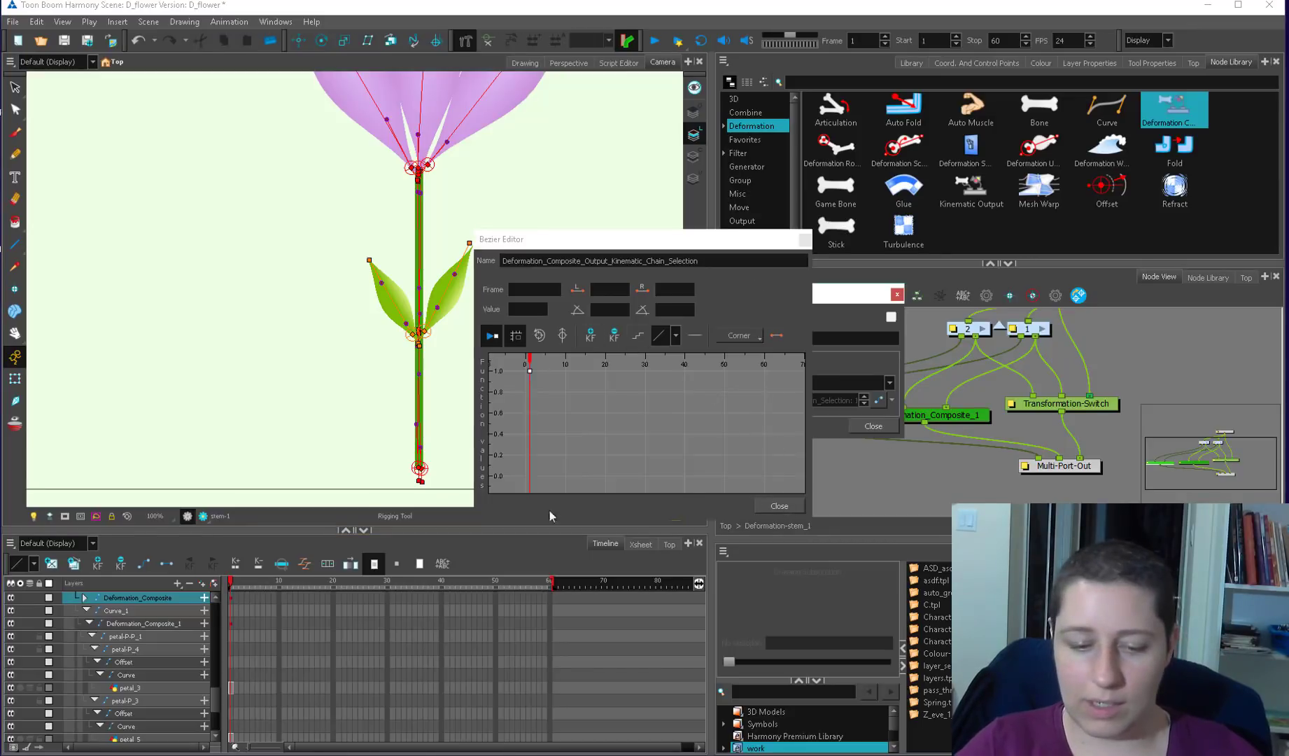
click(240, 600)
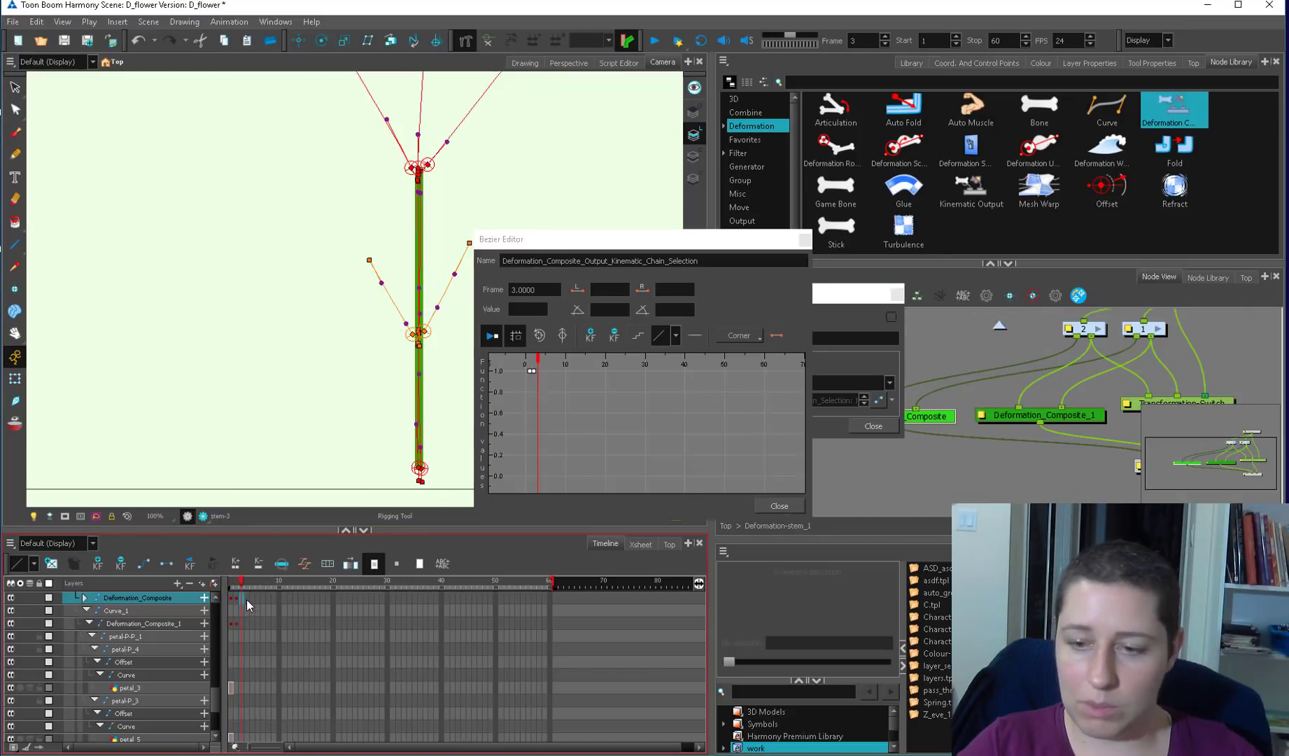
click(533, 370)
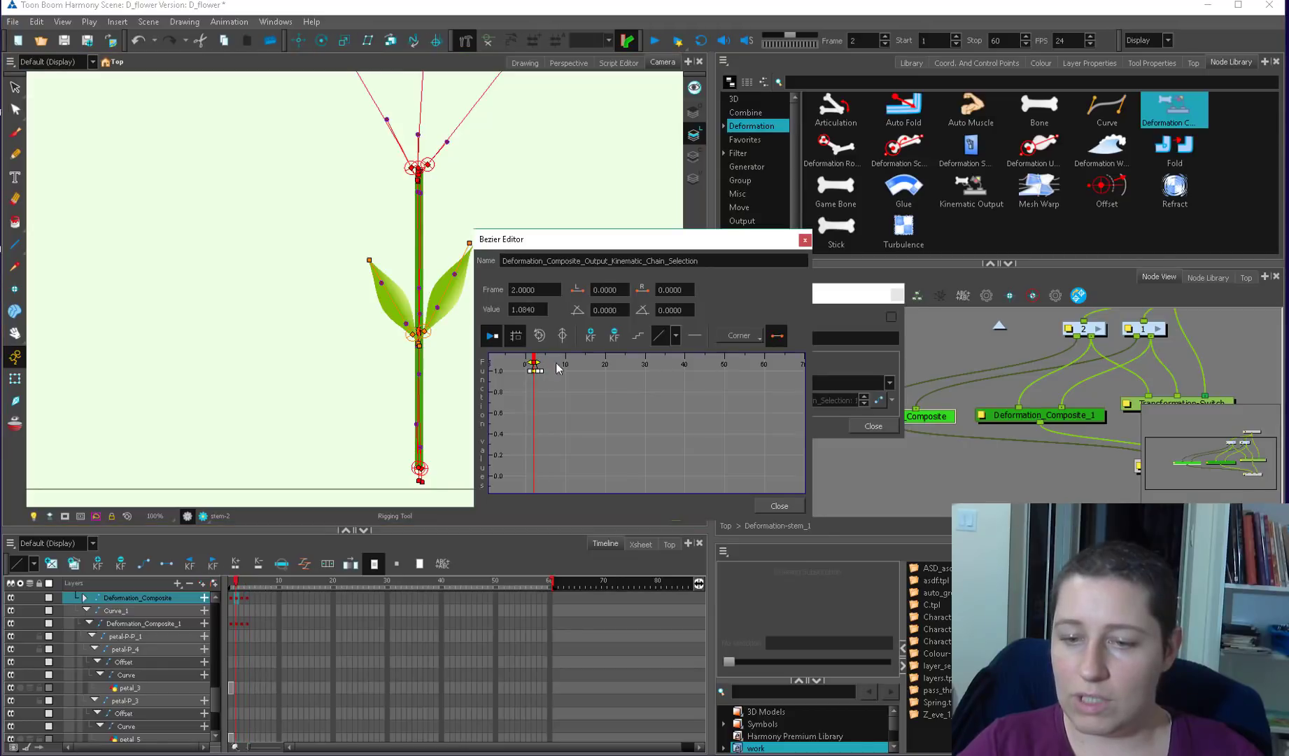
click(796, 506)
click(874, 426)
- Reopen the chain selection function from the Deformation_Composite properties and set its frame 2 keyframe value to 1
drag(883, 420, 838, 427)
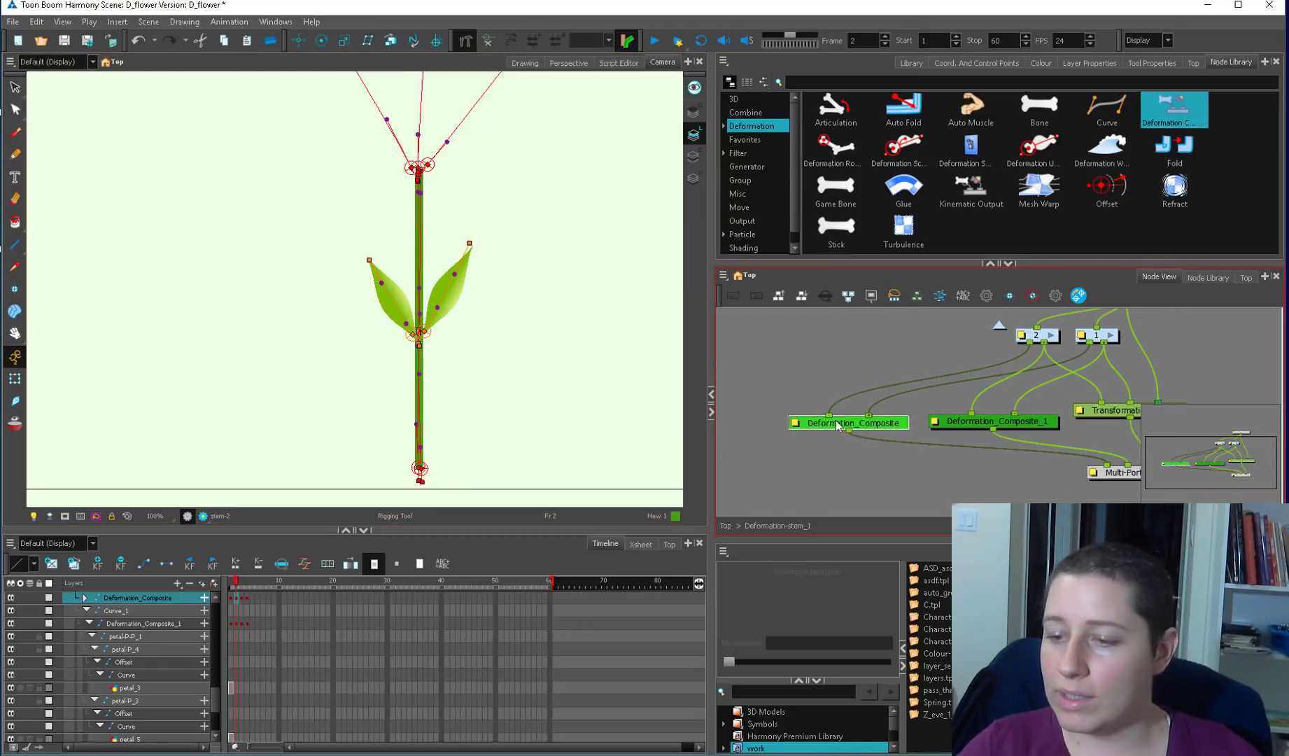
click(796, 424)
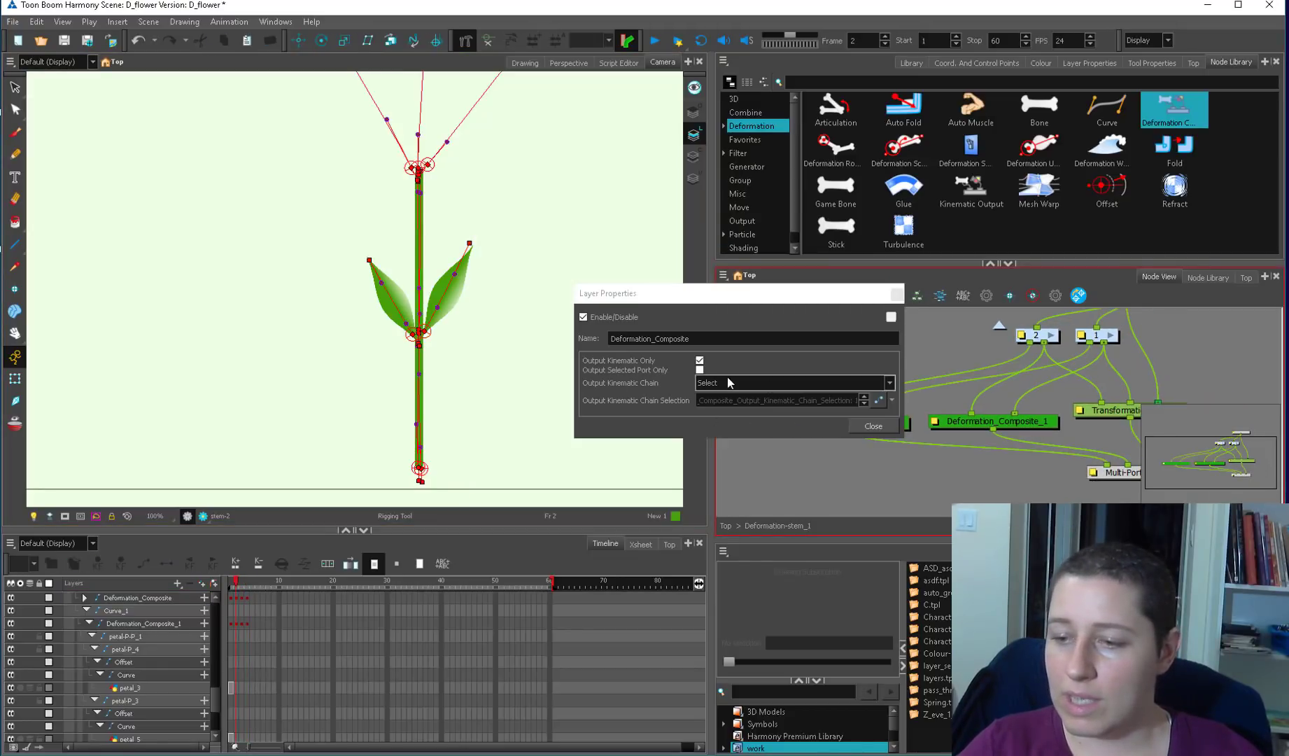
click(880, 401)
drag(608, 419, 608, 404)
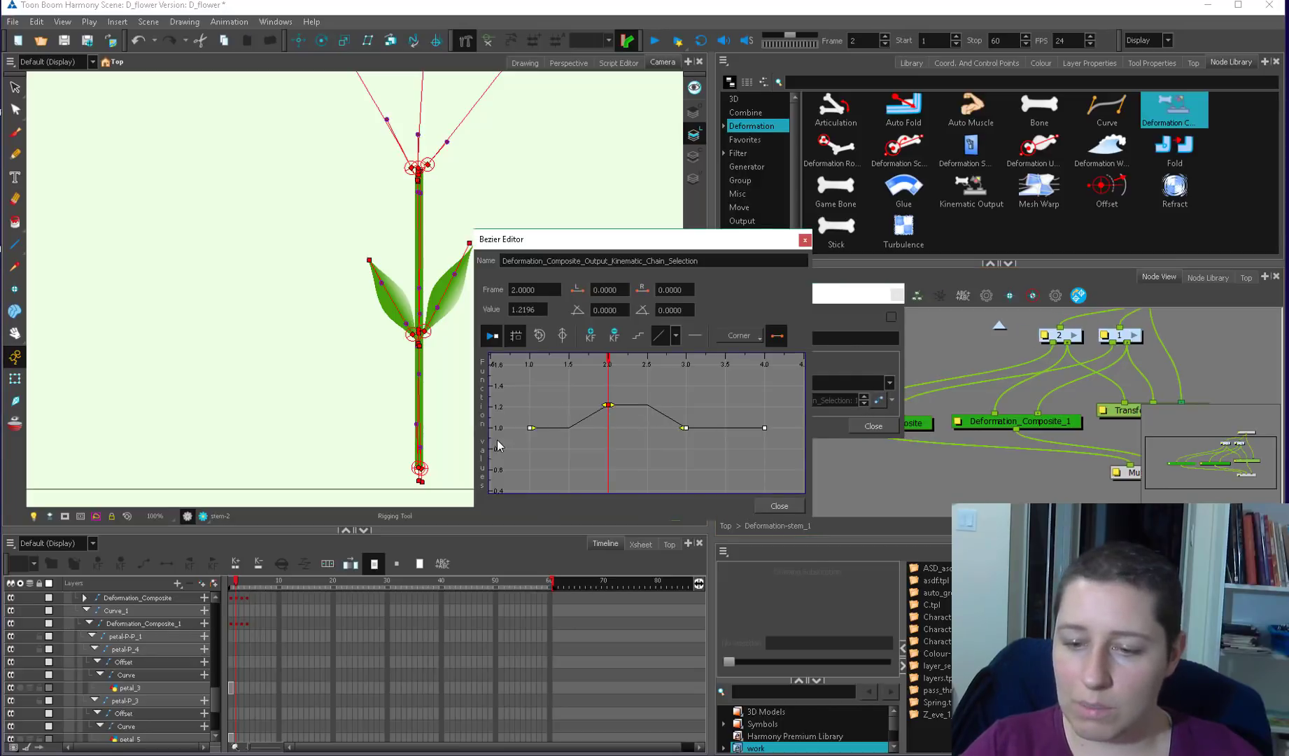
double_click(528, 309)
text(1)
key(Return)
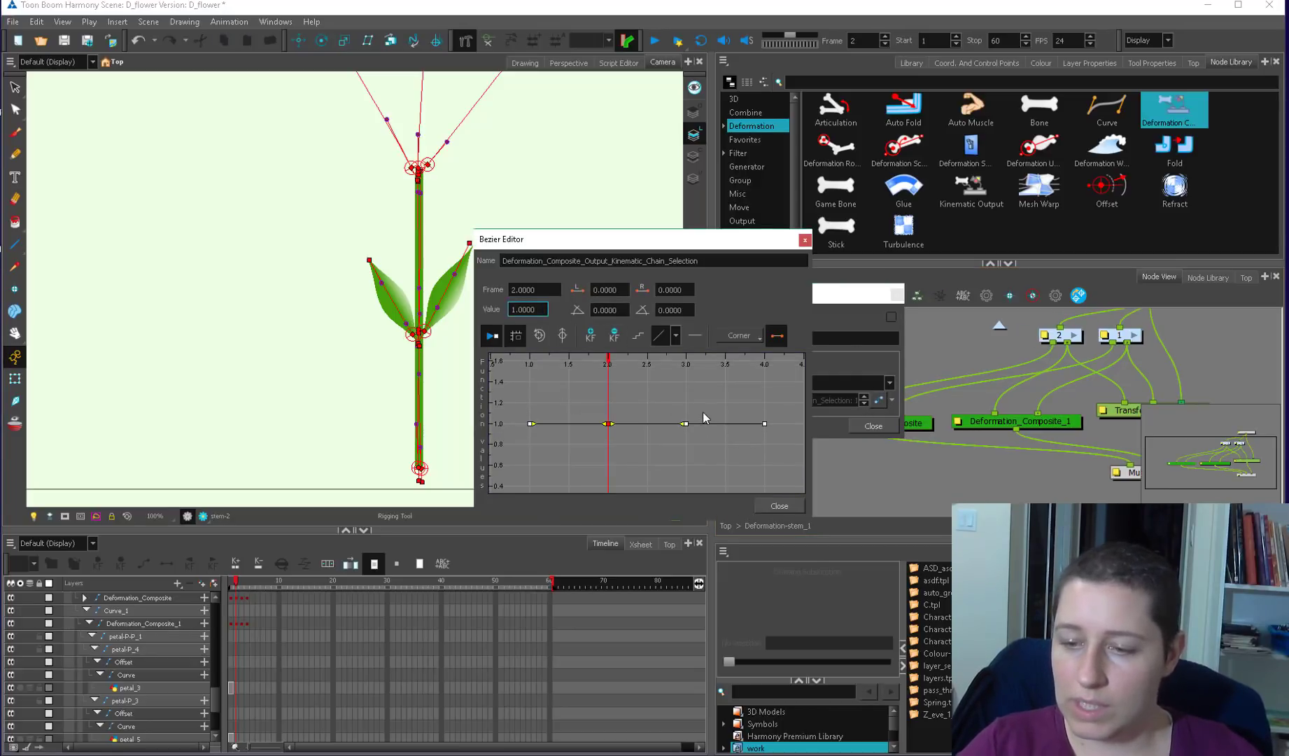
- Set the frame 3 keyframe of the chain selection function to a value of 2 and close the editor
click(685, 424)
click(528, 309)
text(2)
key(Return)
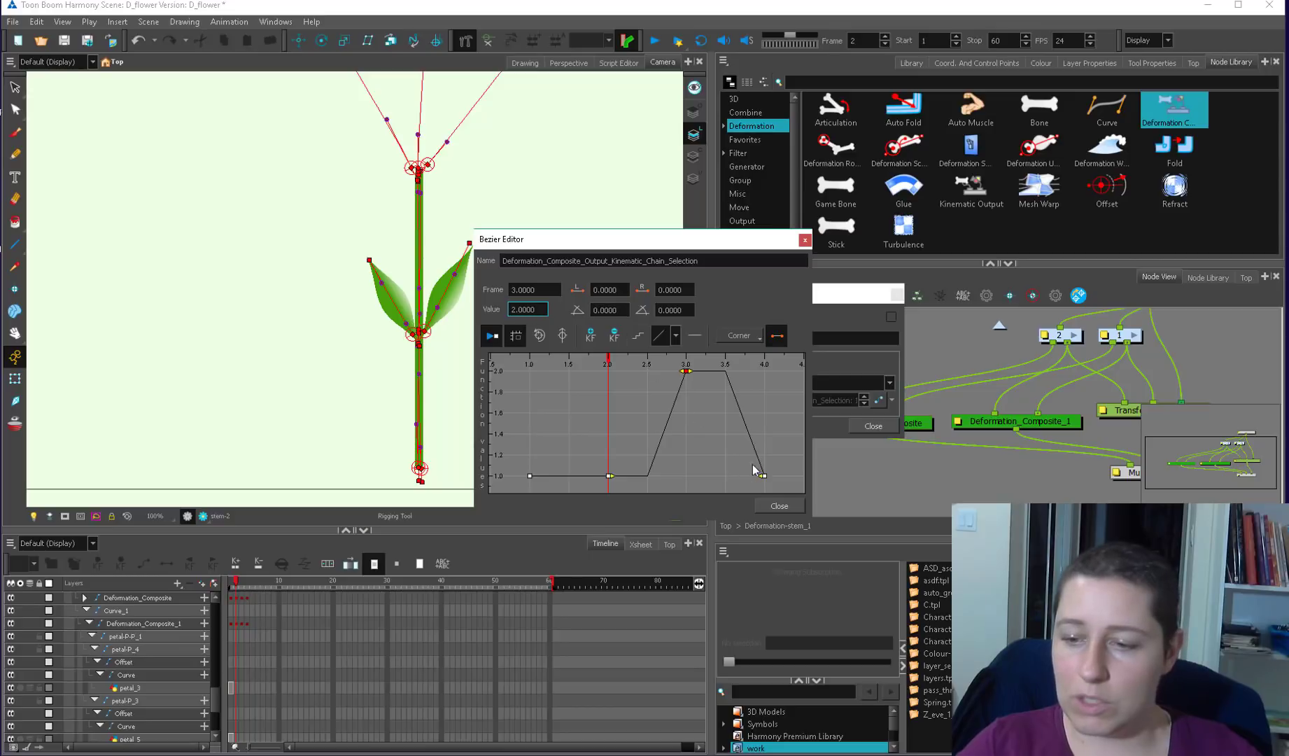
click(778, 505)
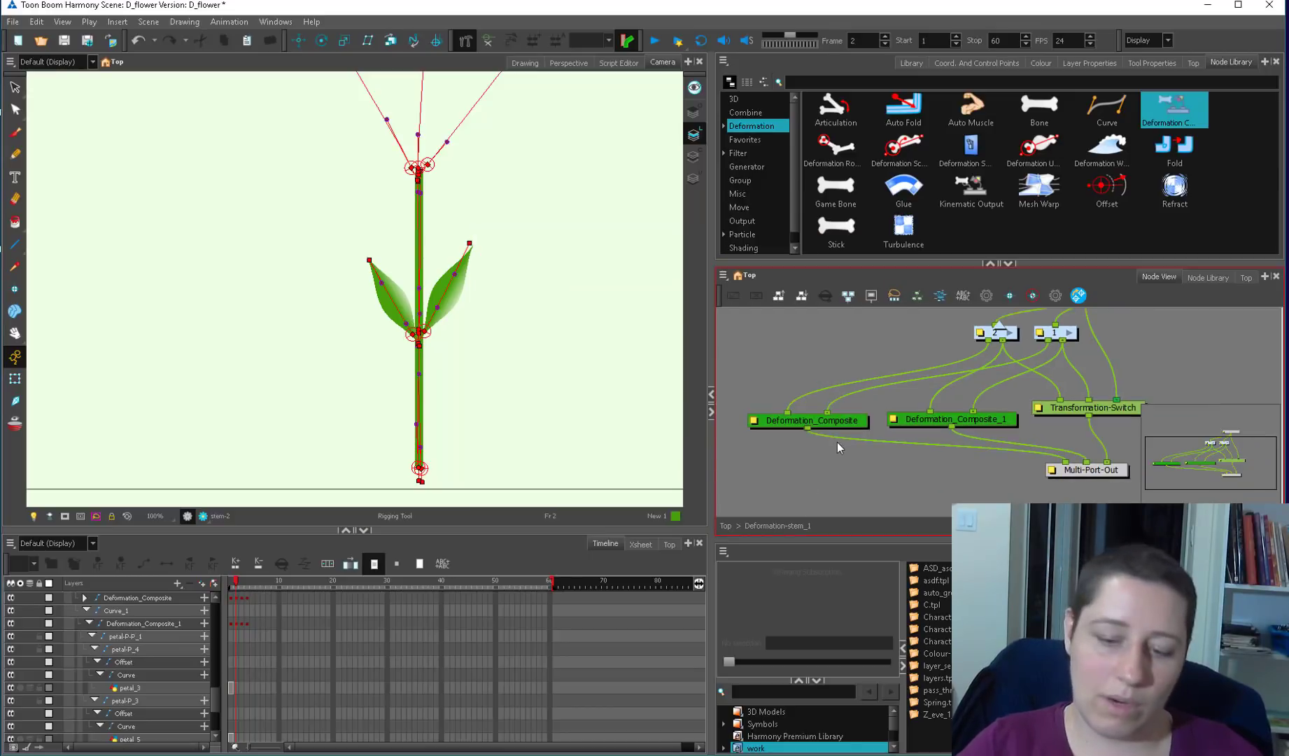
- Return to the top-level network and enable all the disabled nodes of the original flower rig
click(657, 575)
click(829, 422)
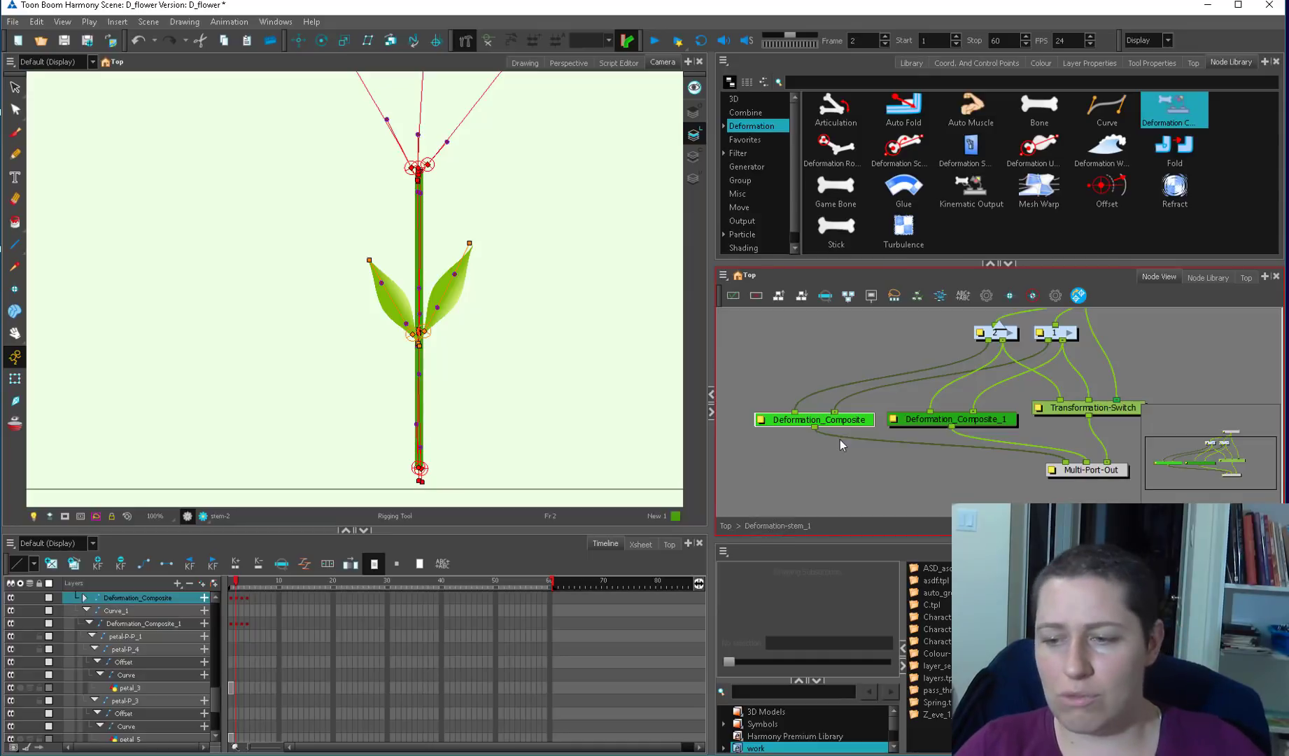
click(725, 525)
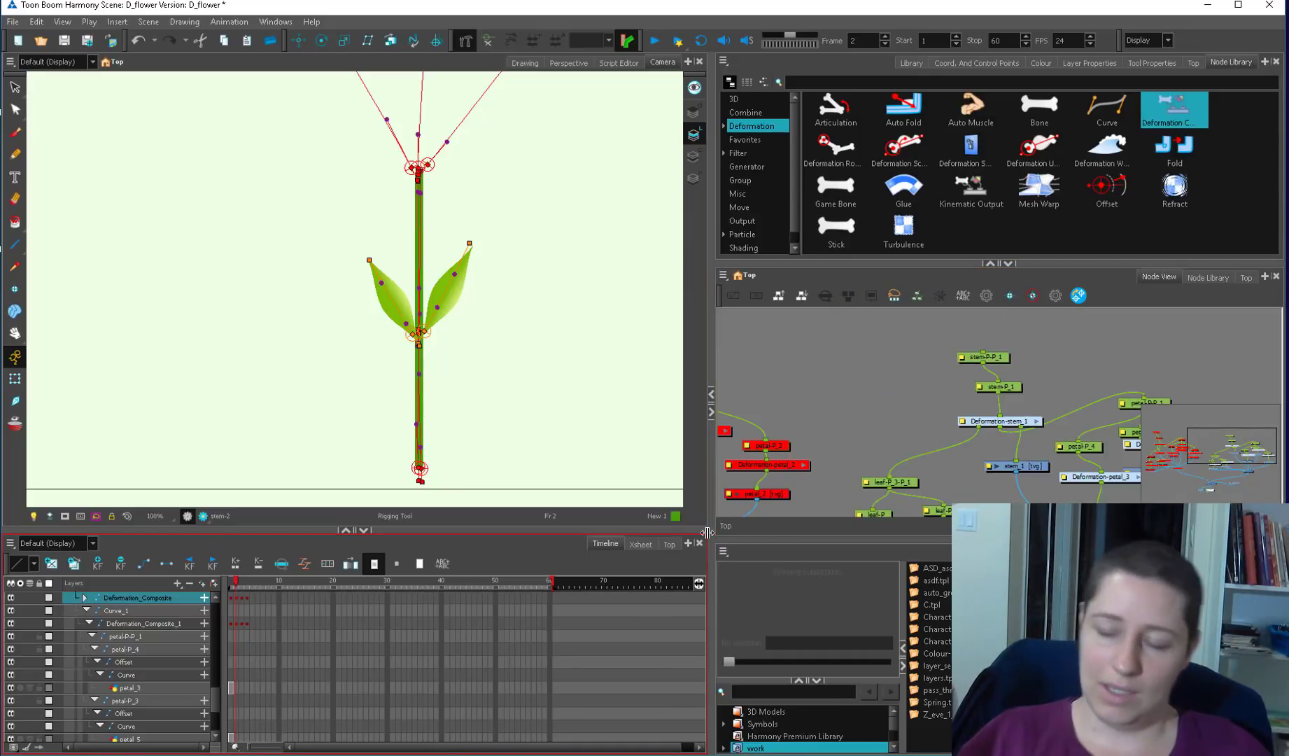
scroll(882, 440, down, 5)
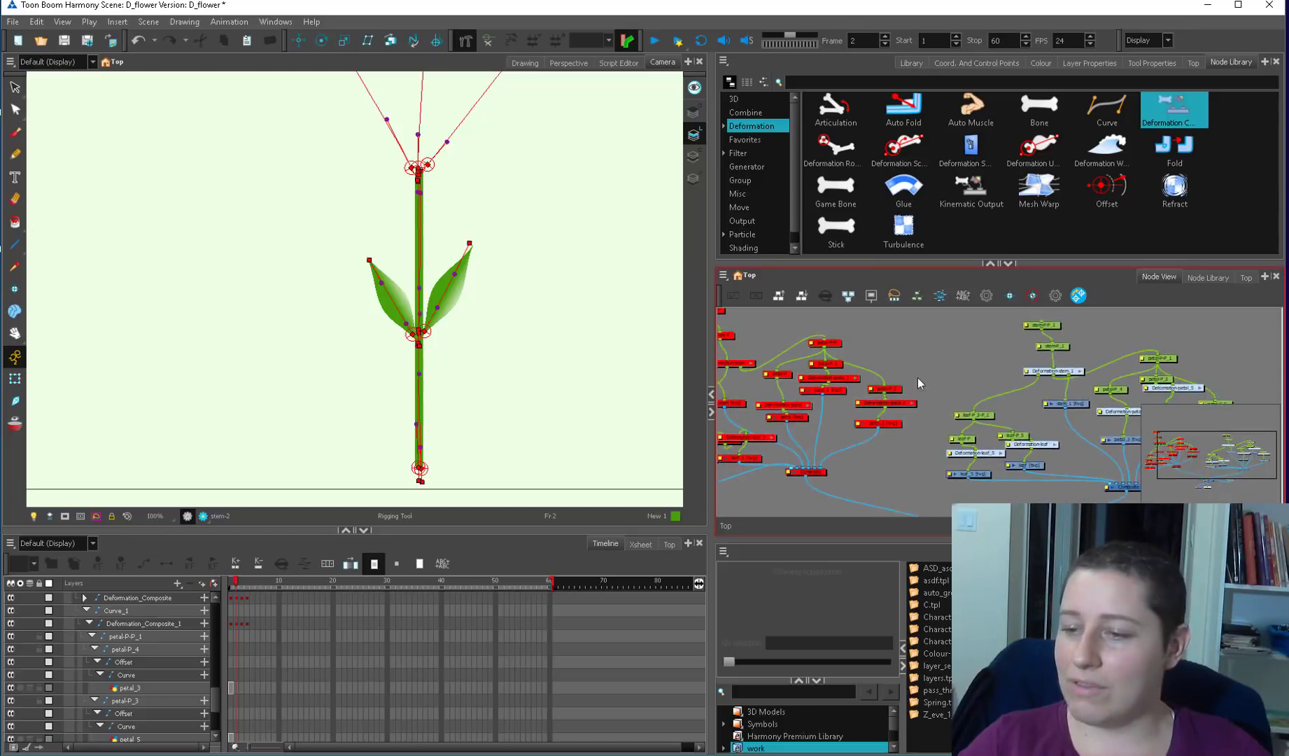
drag(945, 338, 795, 473)
key(a)
- Disable all the nodes of the second flower rig, the one containing Deformation-stem_1
drag(1125, 344, 976, 472)
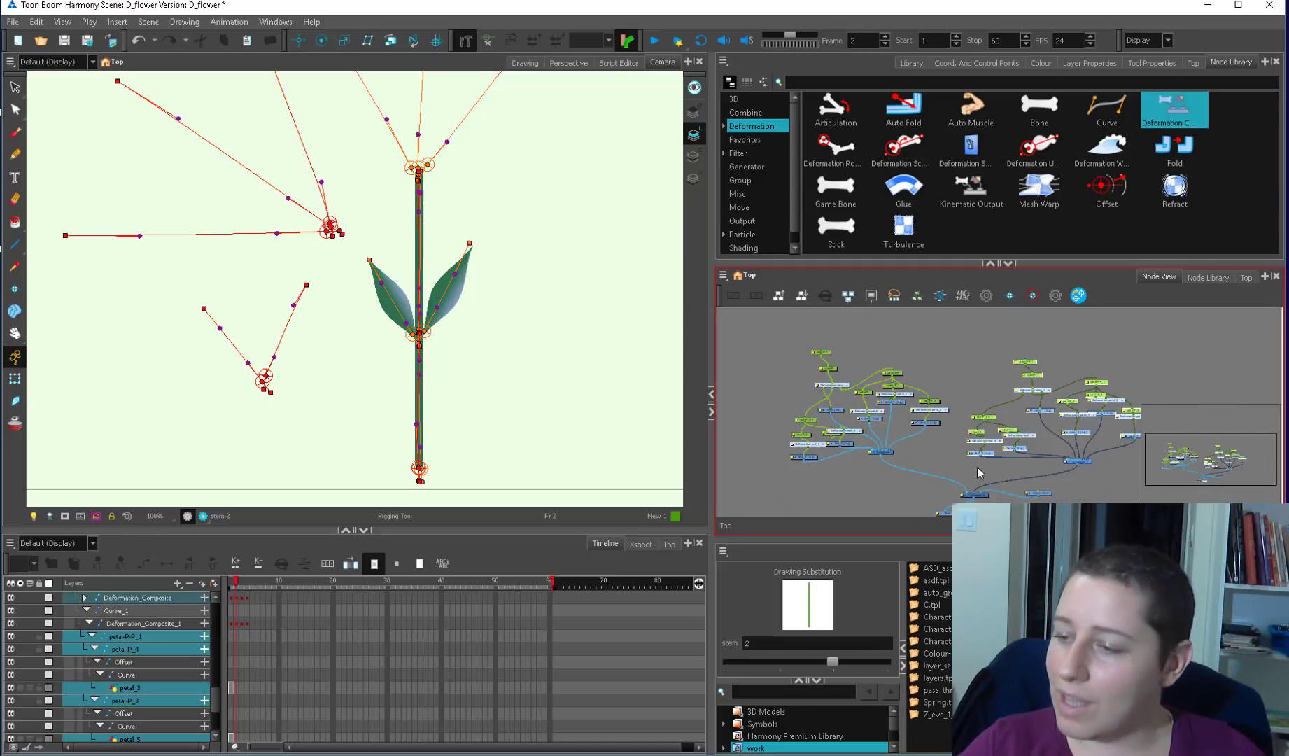
drag(1098, 423, 1043, 442)
key(d)
click(1093, 373)
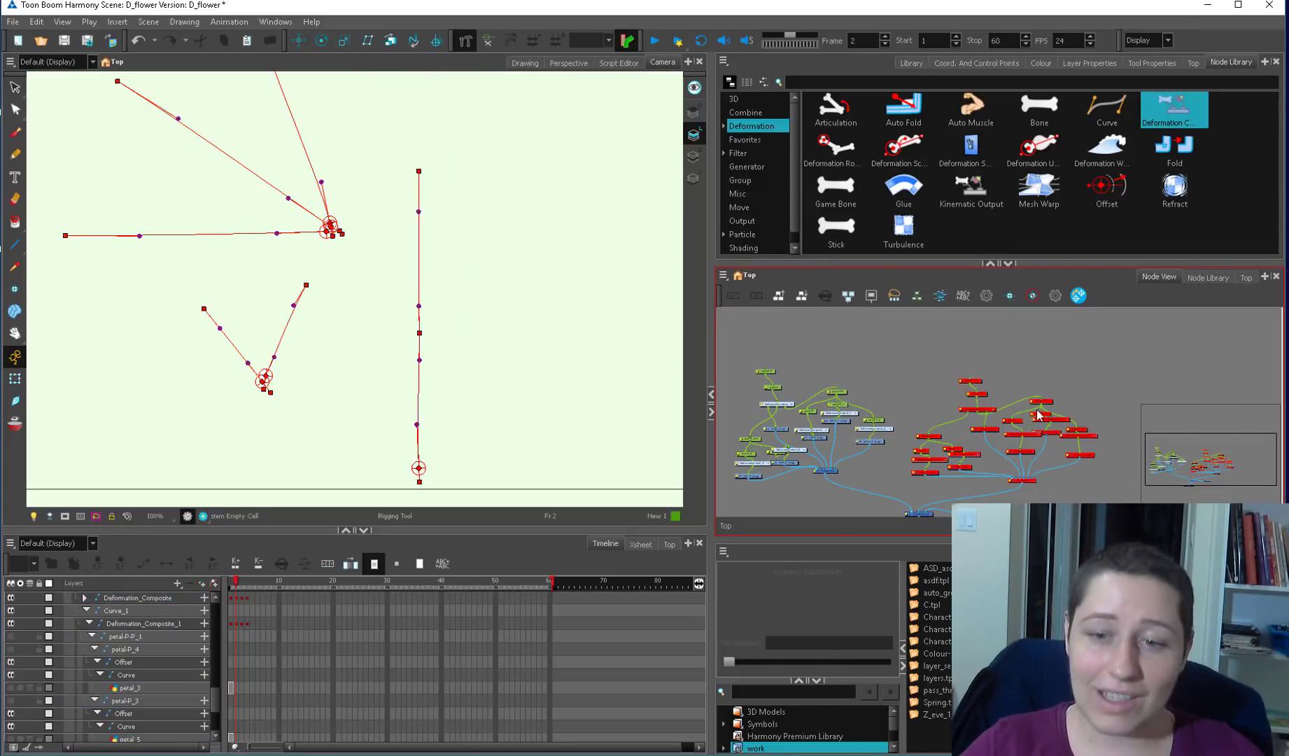
- Activate the Transform tool and go to frame 1 to display the original flower with its deformation controls
scroll(532, 395, down, 1)
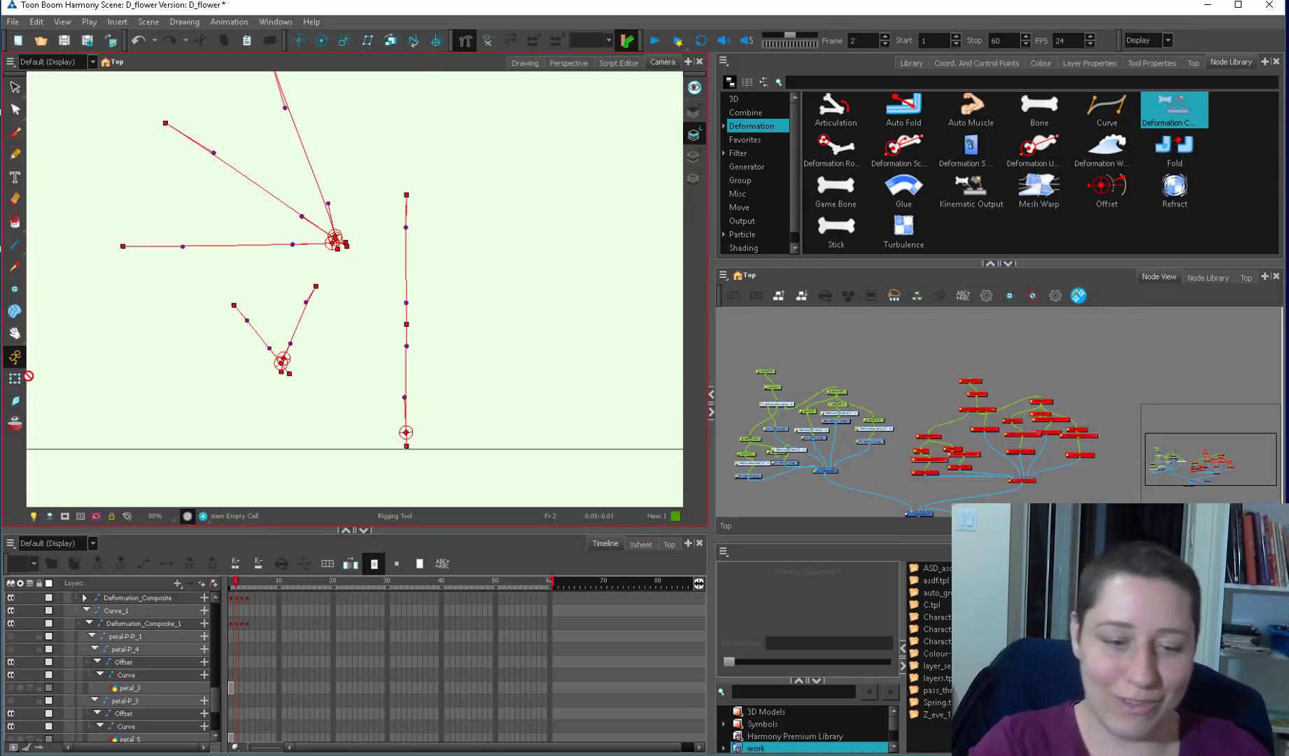
click(15, 378)
click(232, 583)
key(ctrl+z)
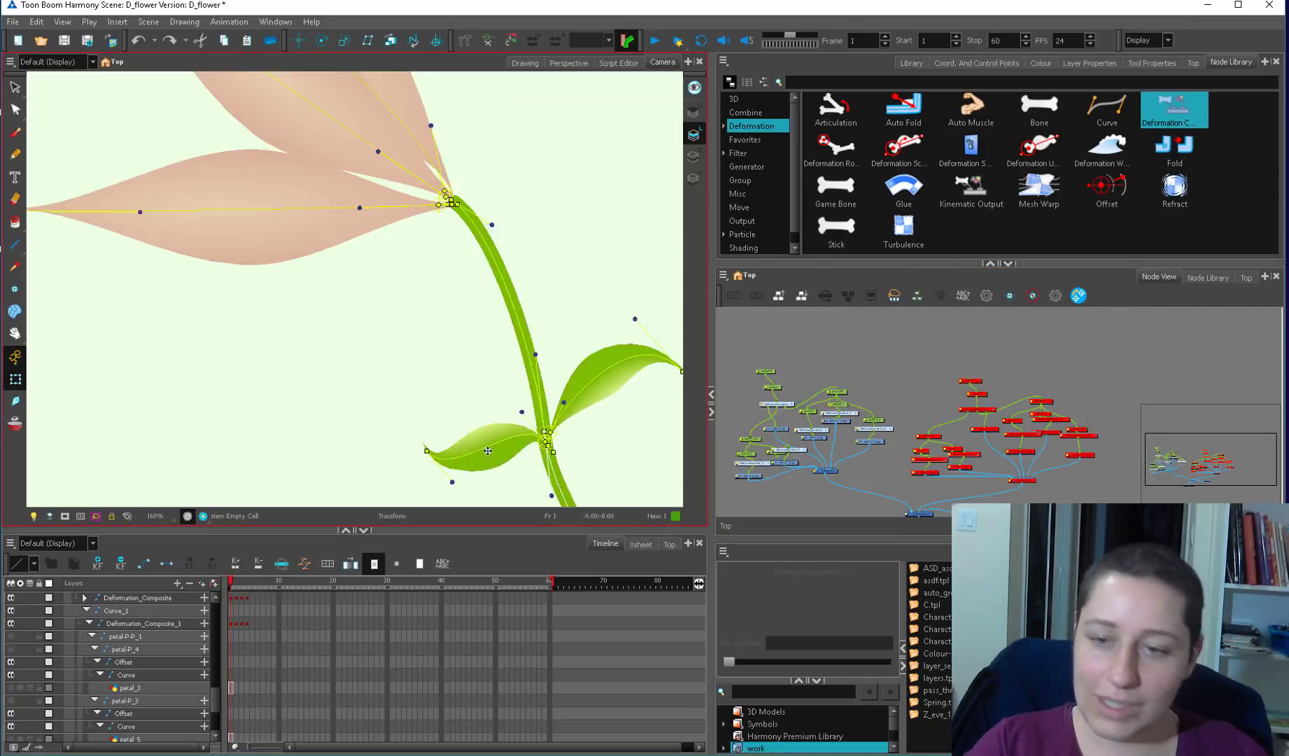
scroll(518, 357, down, 3)
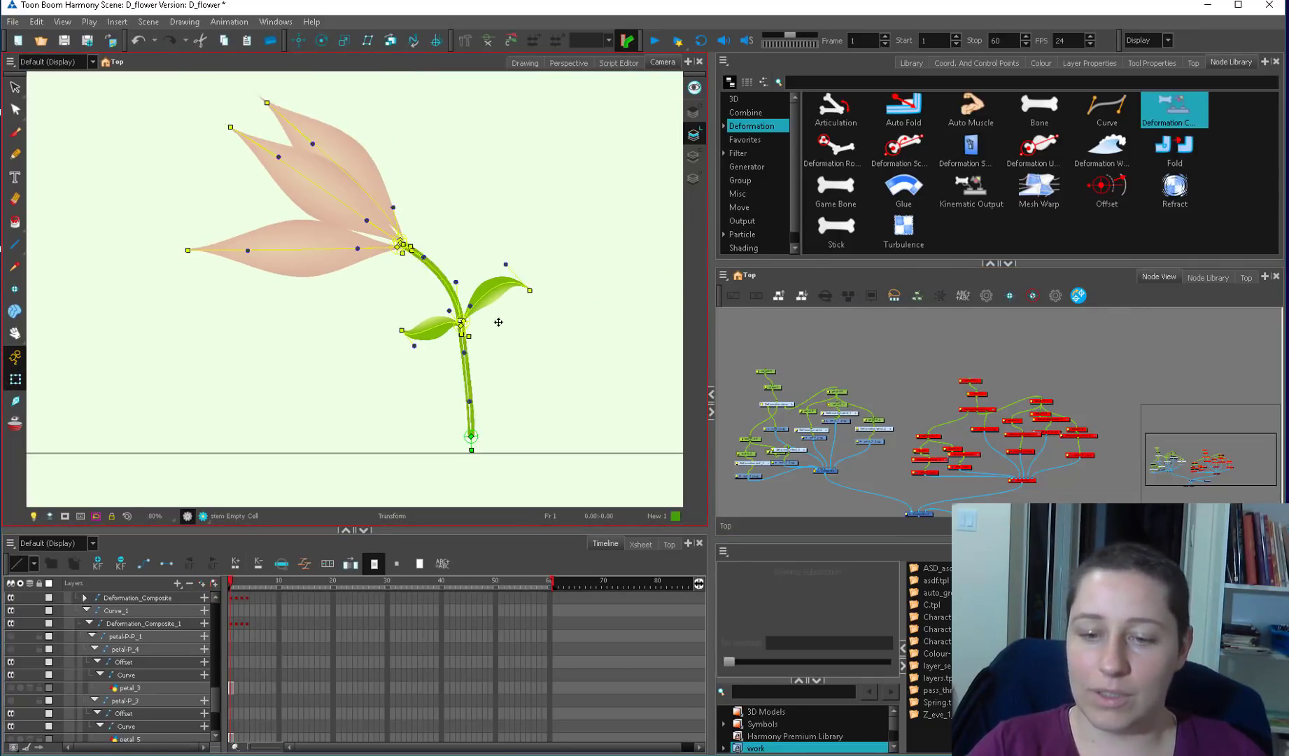
- Bend the original flower's stem by repositioning its top curve point and its middle point where the leaves attach
drag(461, 323, 459, 360)
scroll(413, 234, up, 1)
key(2)
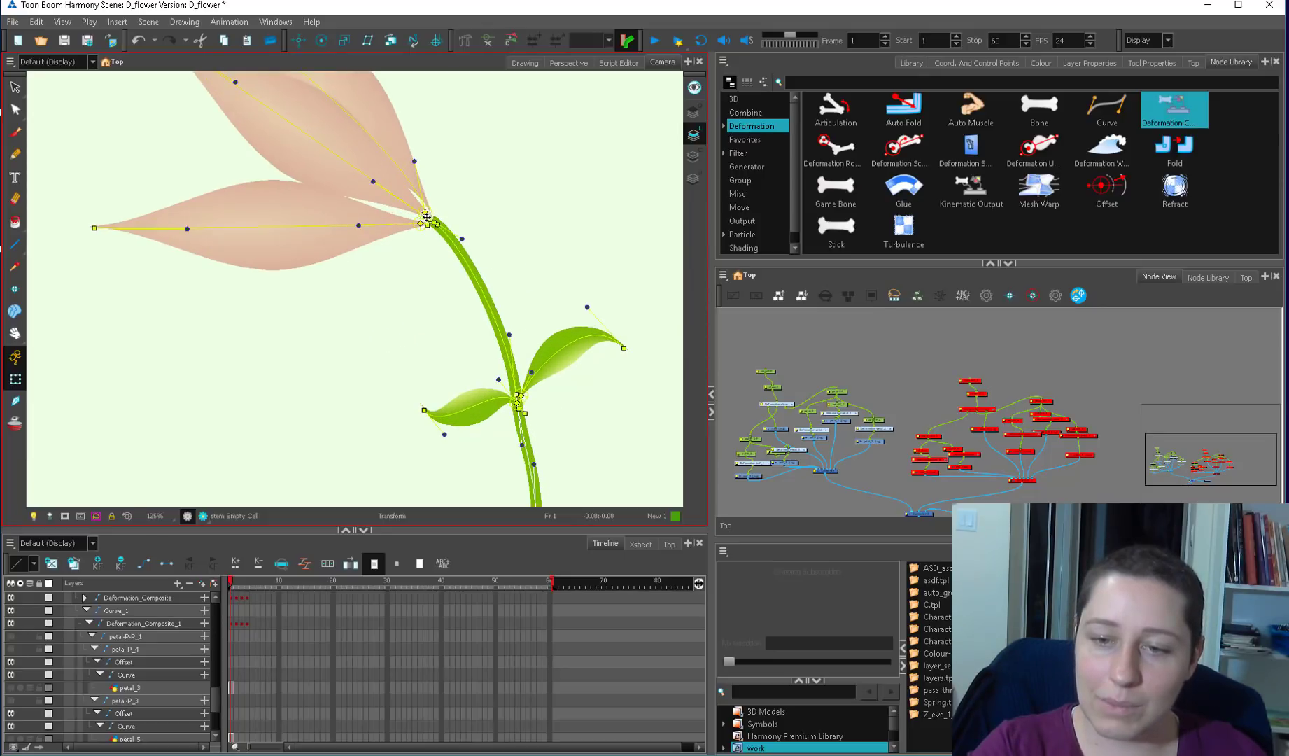
drag(426, 217, 513, 242)
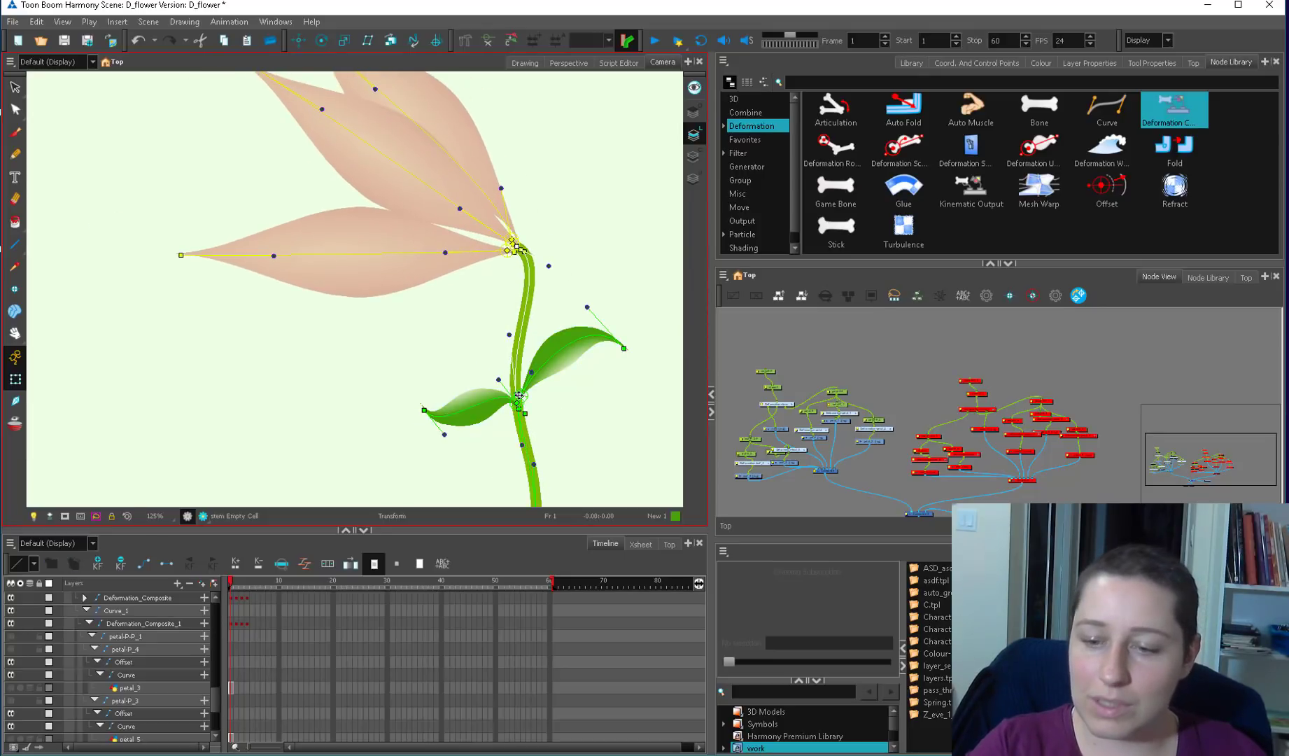
key(1)
key(1)
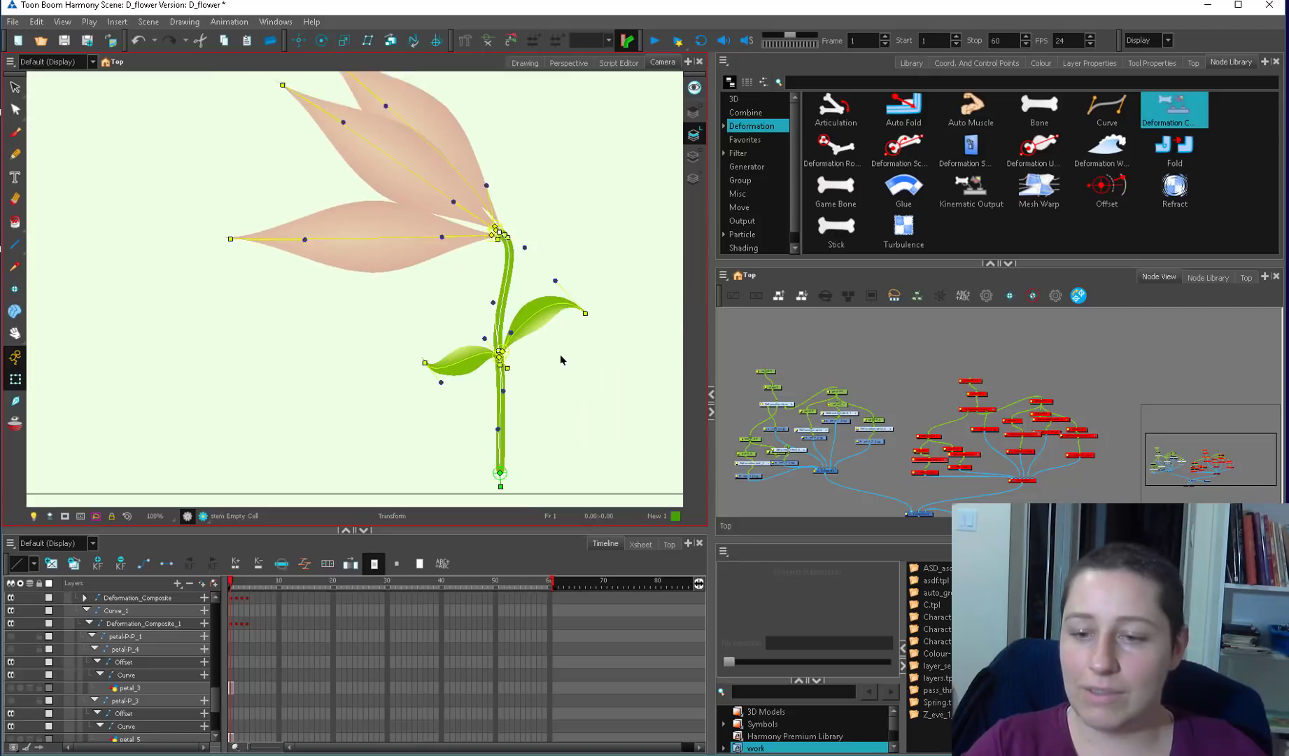
drag(466, 341, 280, 330)
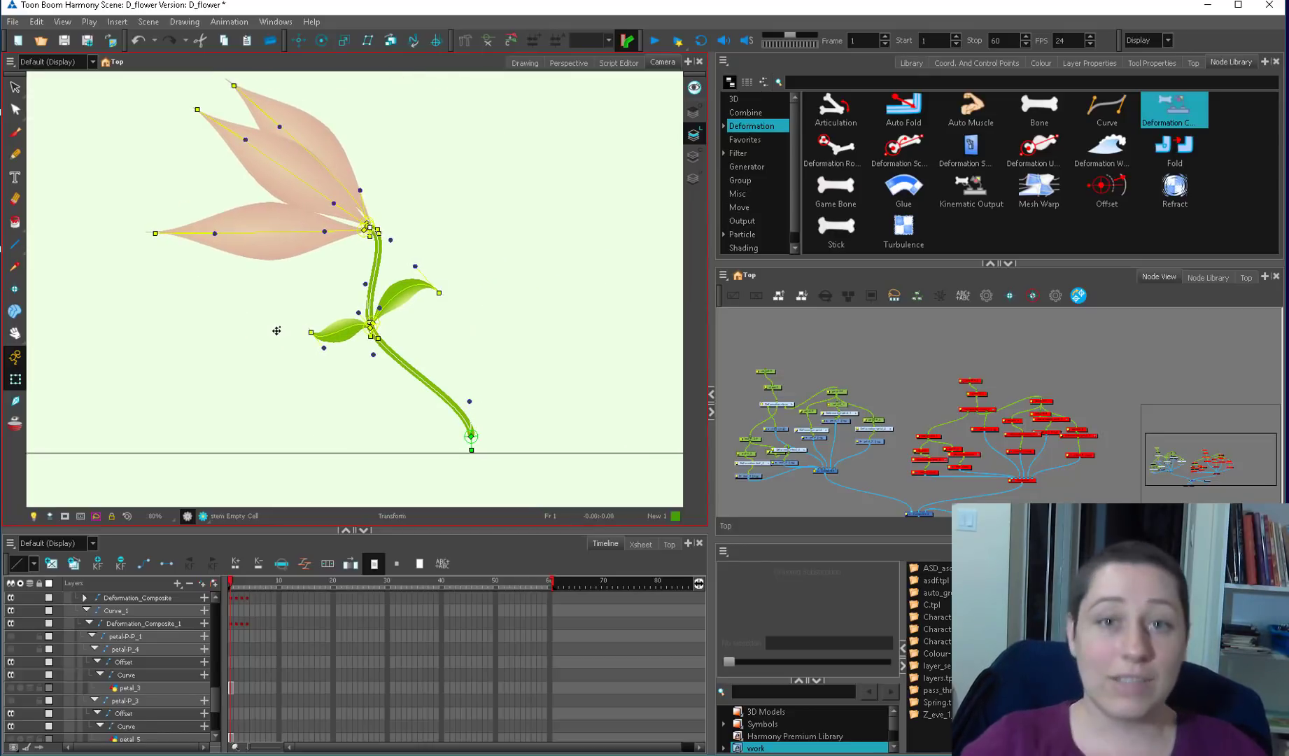